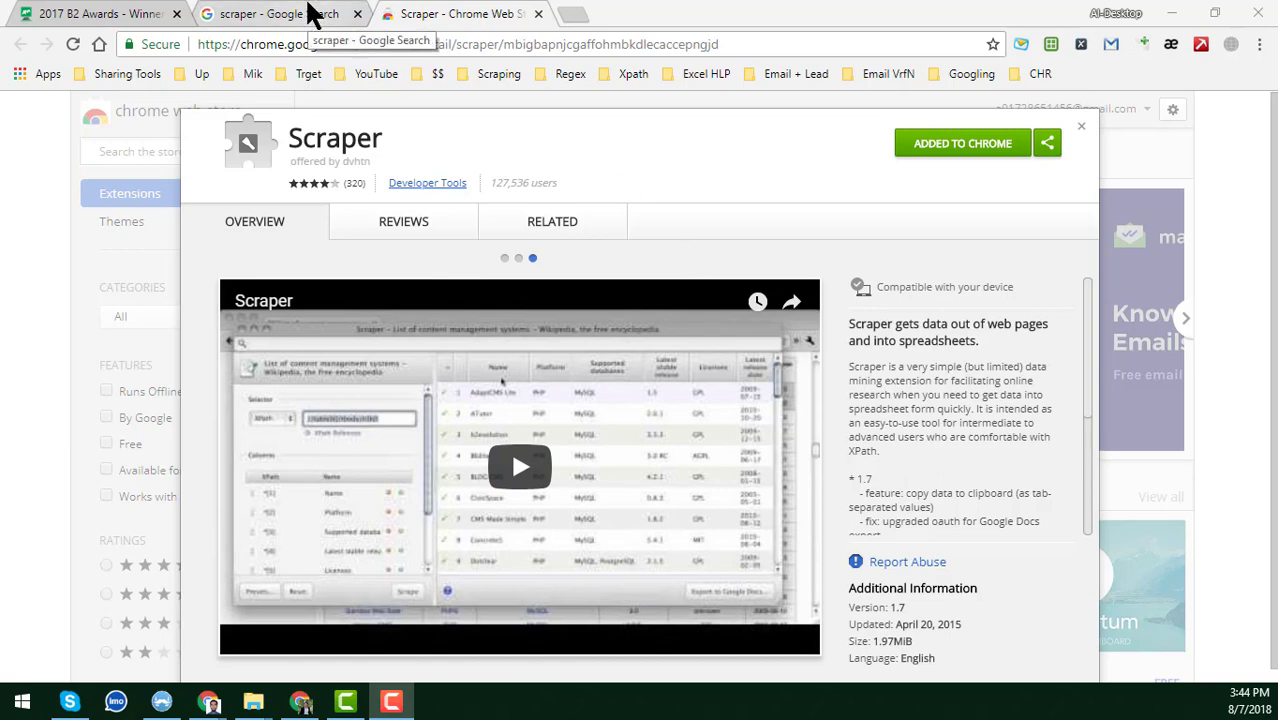
Step: Switch to the 'scraper' Google search results tab
left_click(310, 13)
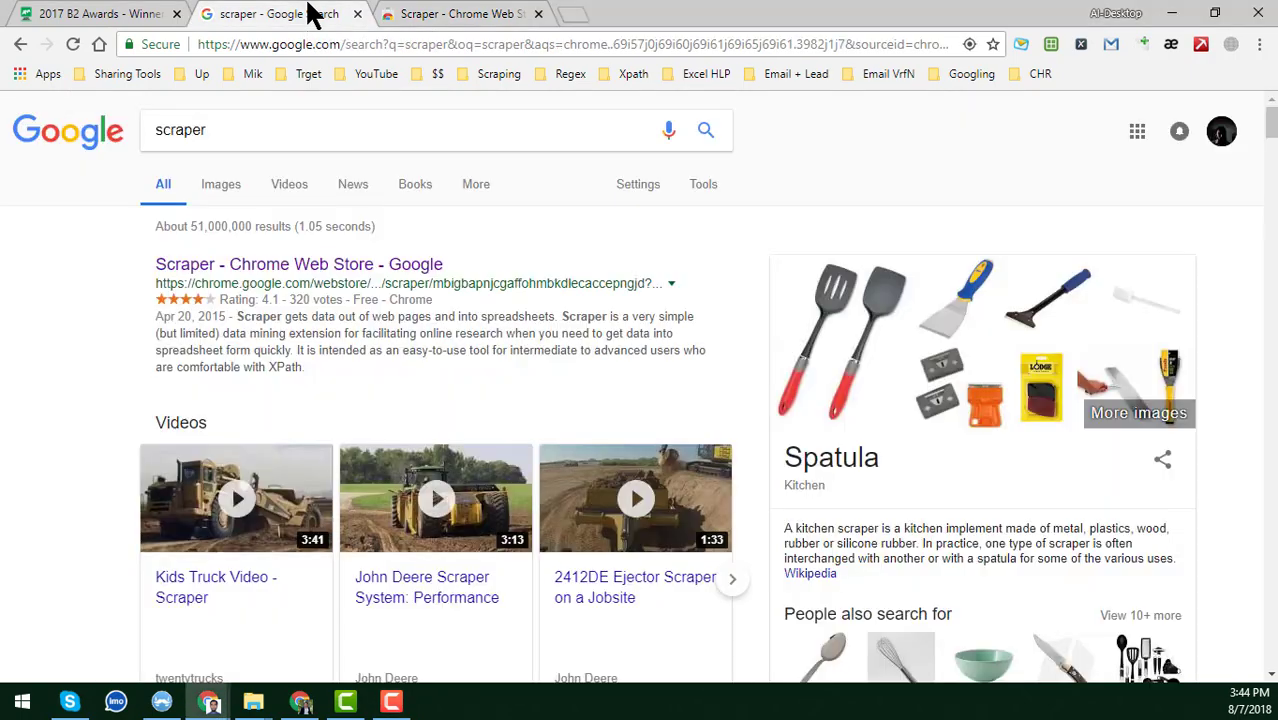
Step: Switch to the 2017 B2 Awards winners page and test-select the first Entry Name line
left_click(100, 14)
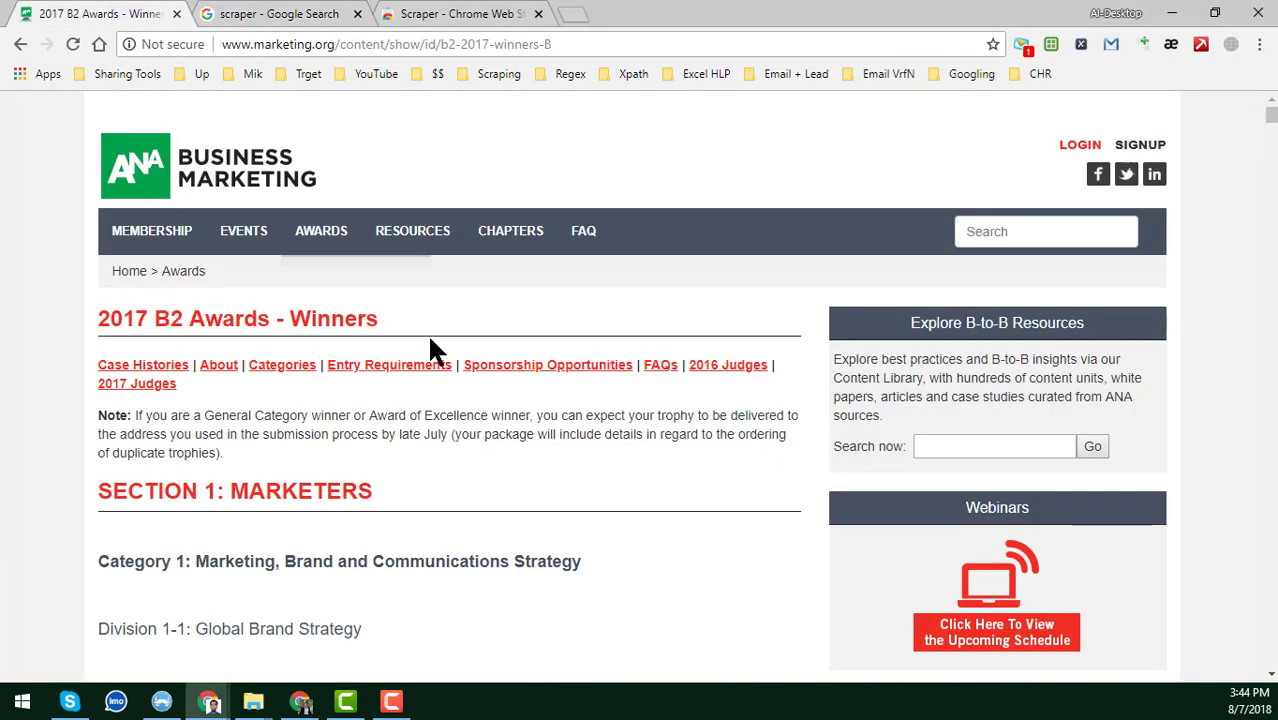
scroll(522, 580, "down", 5)
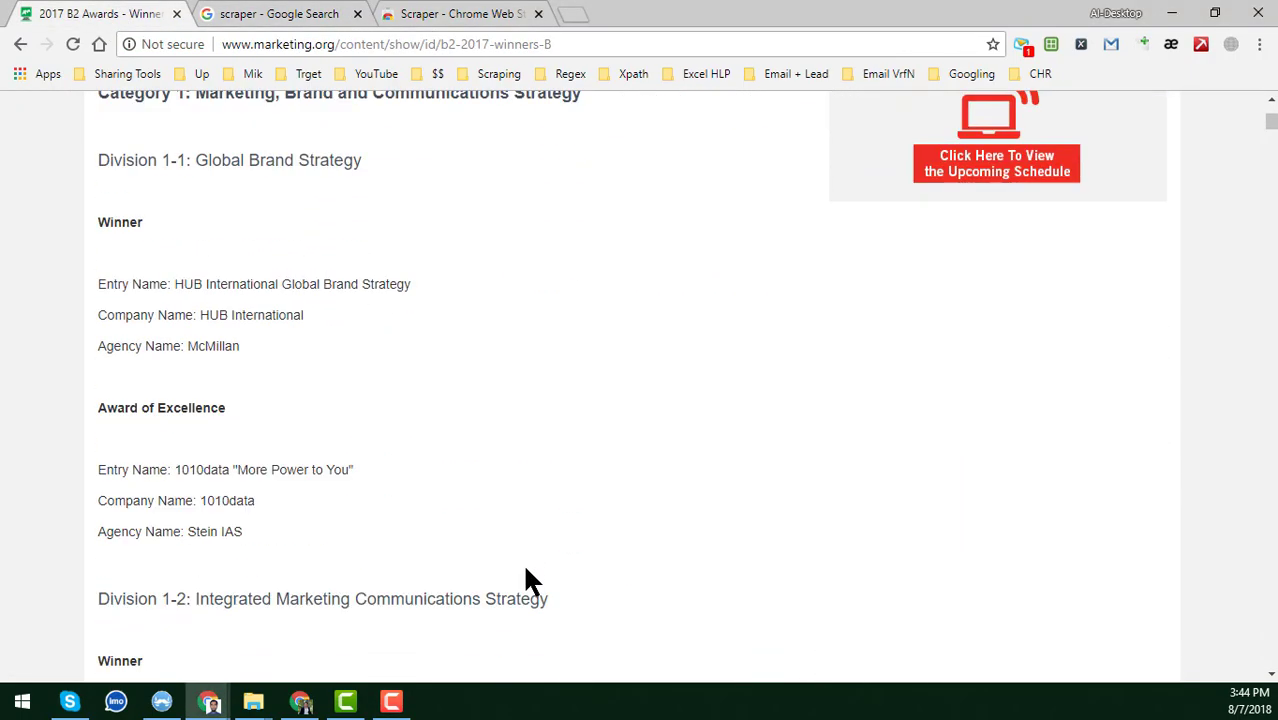
scroll(525, 580, "up", 3)
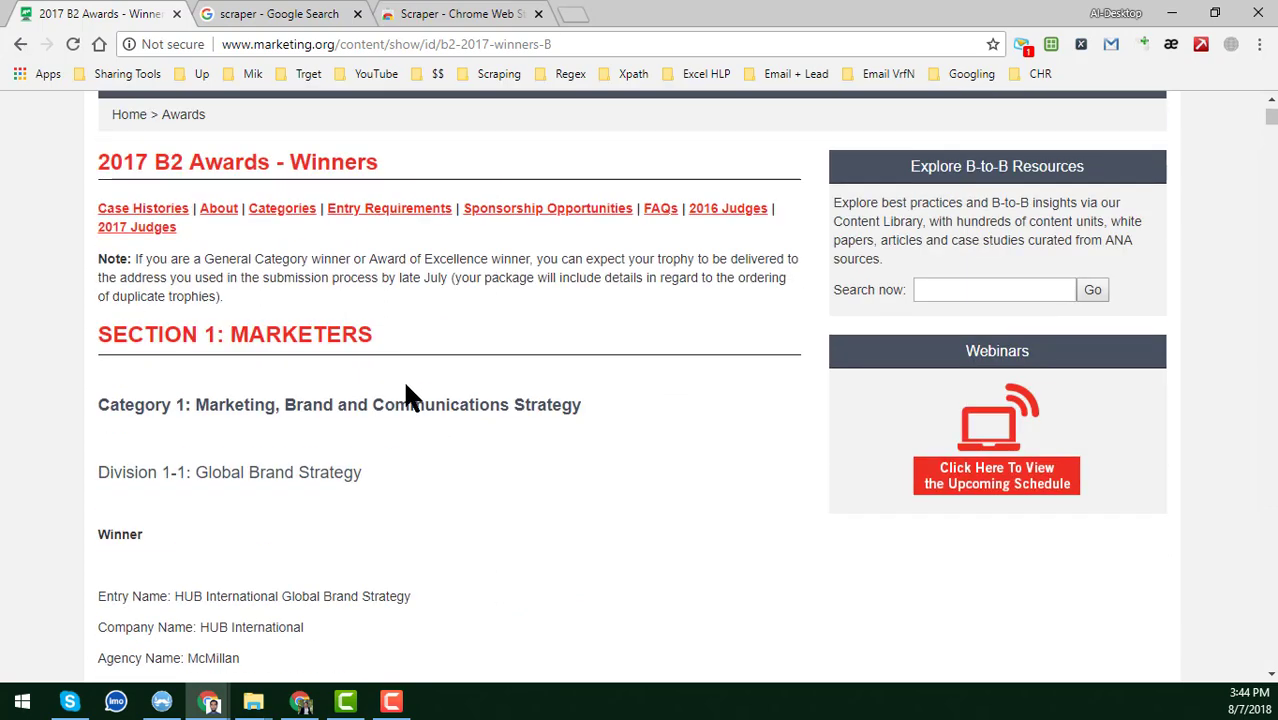
scroll(403, 386, "down", 2)
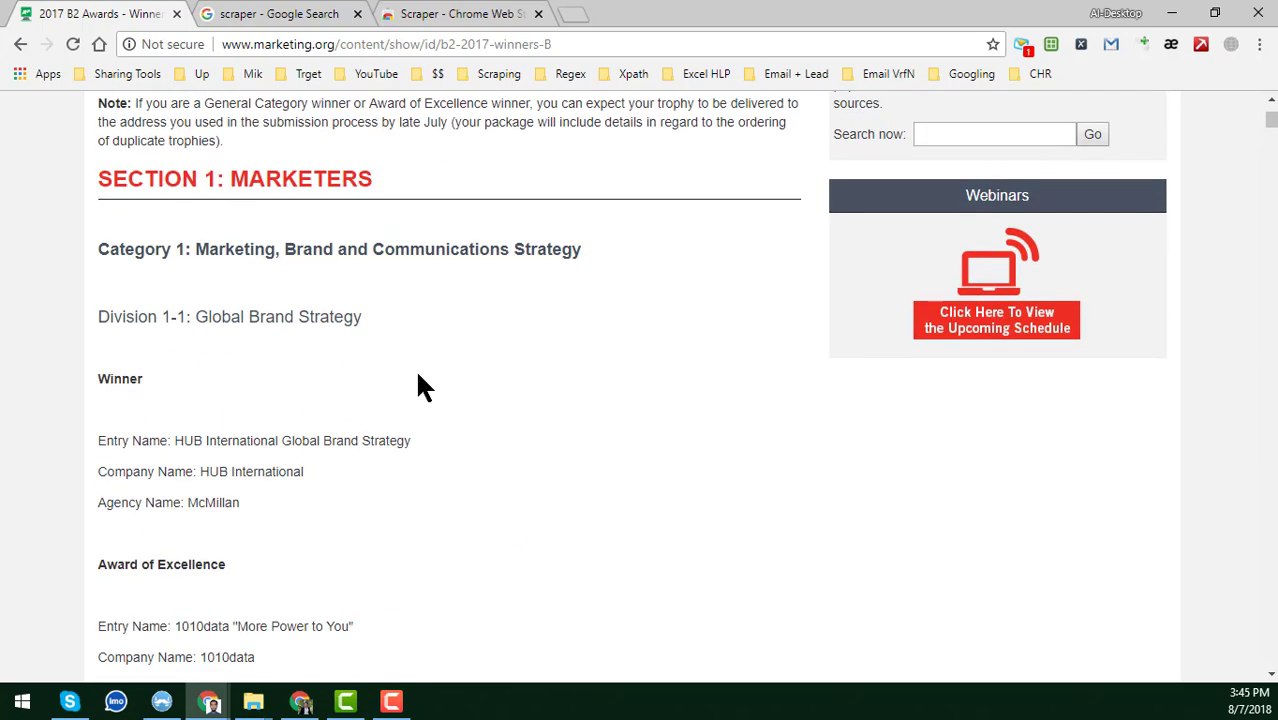
scroll(302, 320, "down", 2)
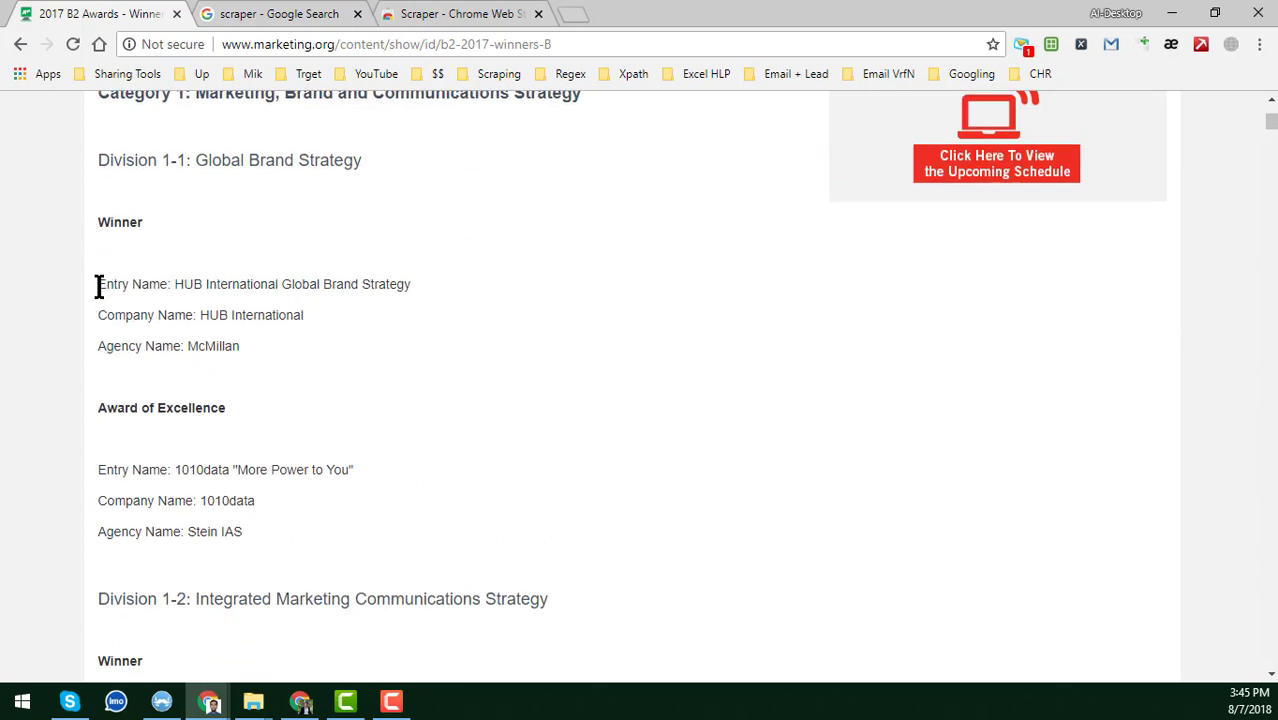
left_click_drag(99, 286, 320, 338)
left_click(350, 340)
Step: Select the 1010data Entry and Company lines to inspect them, then deselect
scroll(350, 340, "down", 2)
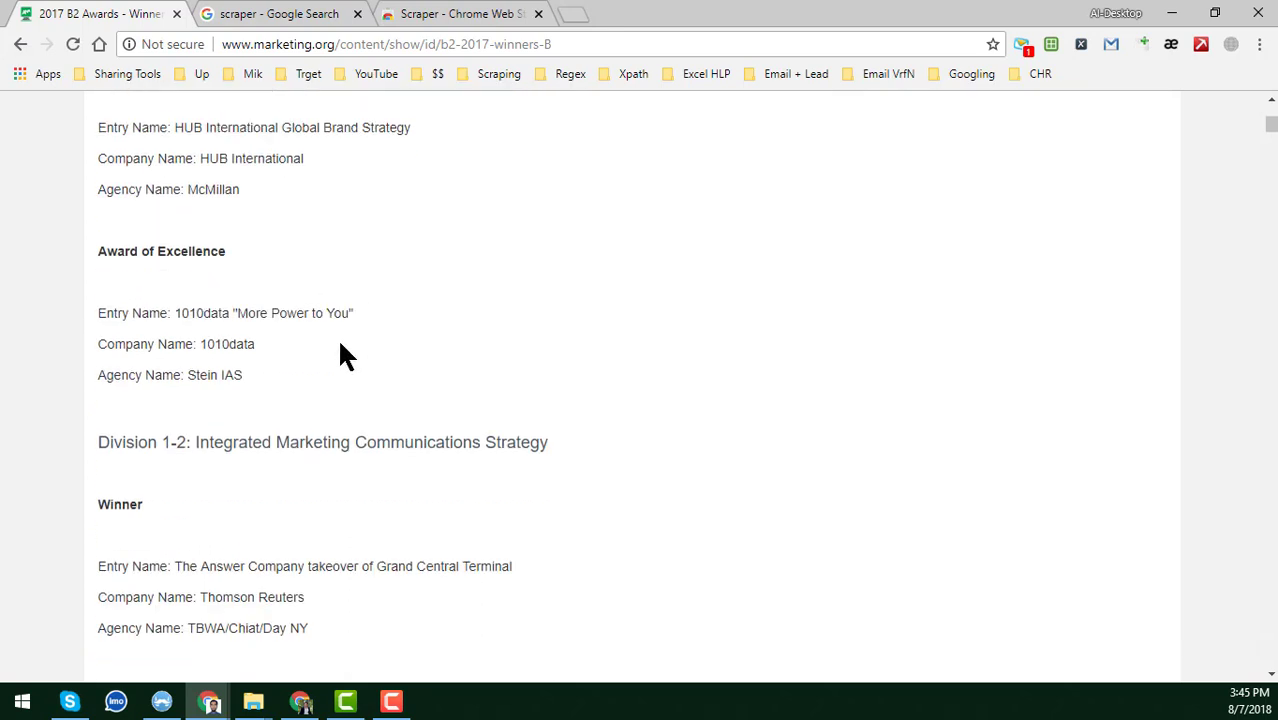
left_click_drag(97, 317, 320, 323)
scroll(314, 402, "down", 15)
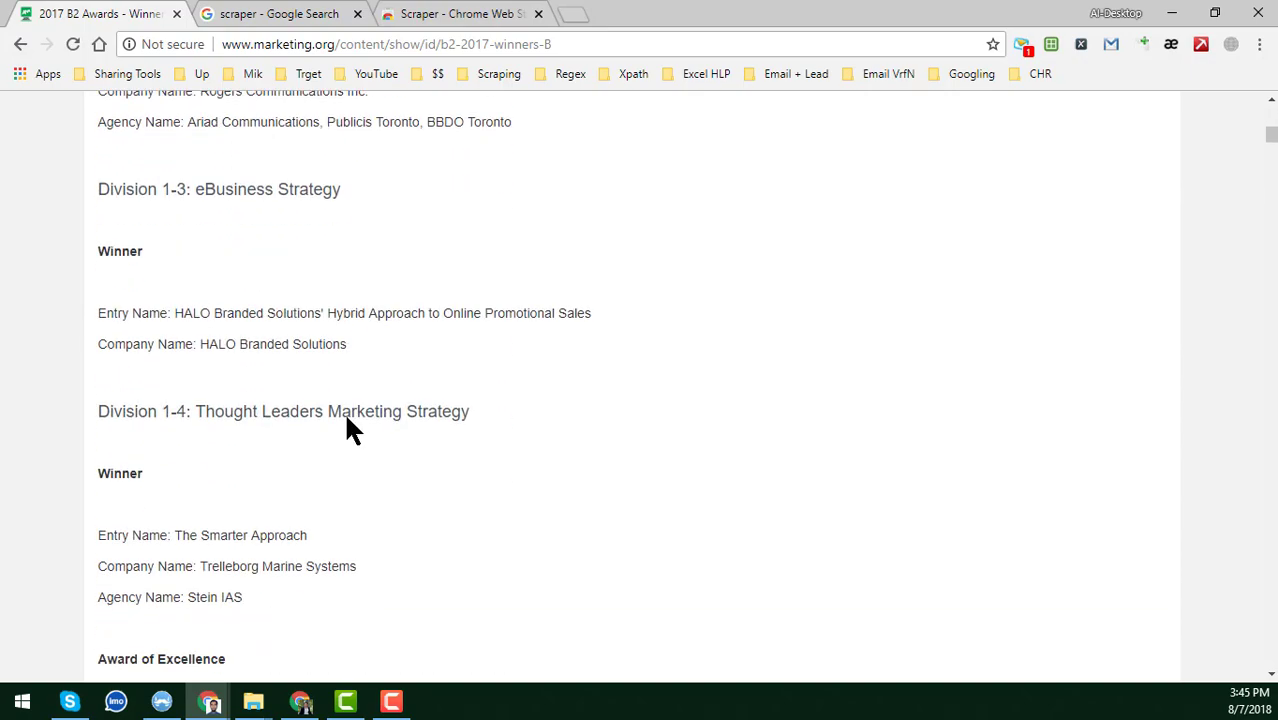
scroll(357, 440, "down", 12)
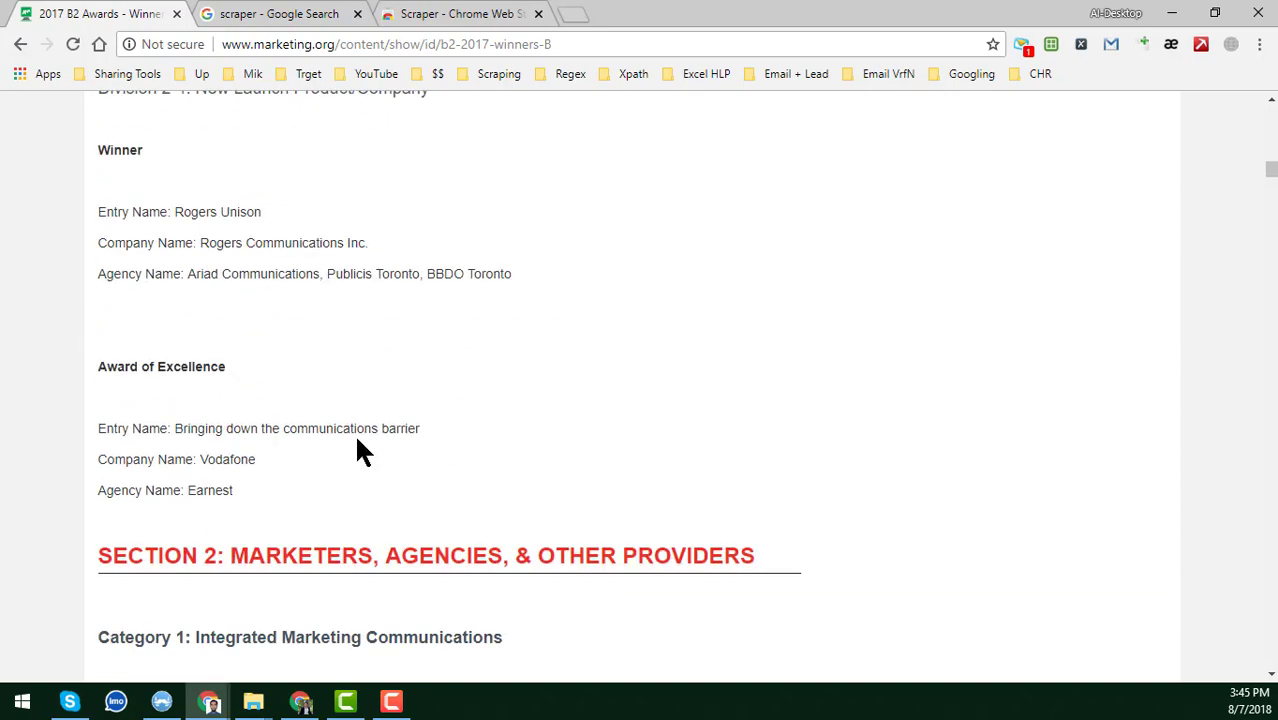
scroll(357, 440, "up", 12)
scroll(361, 423, "up", 18)
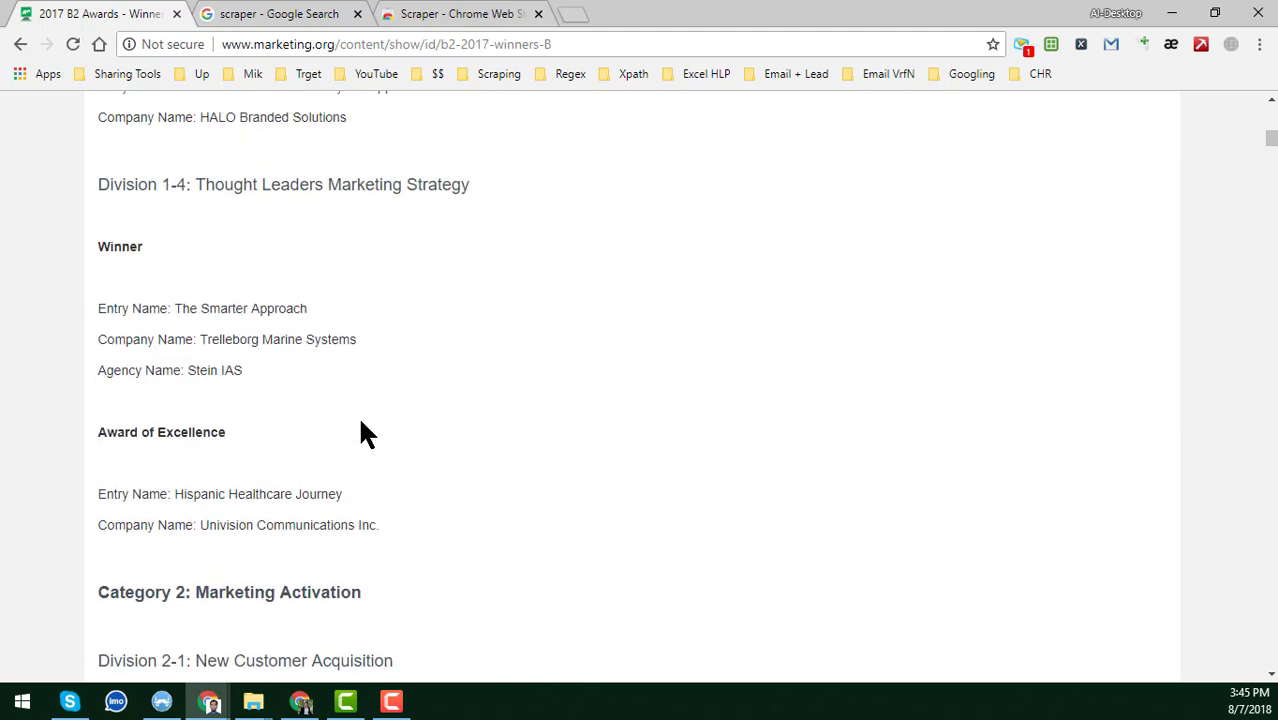
scroll(360, 426, "up", 2)
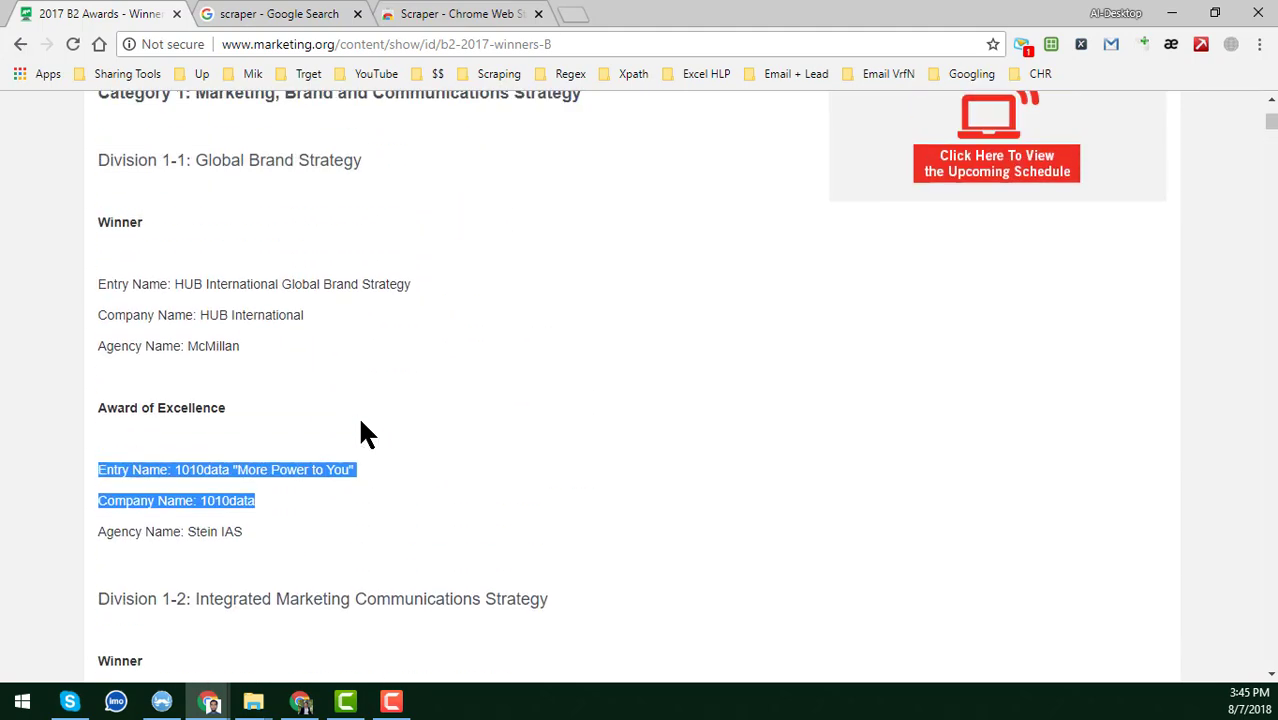
left_click(362, 376)
Step: Select the HUB International entry's three lines, then deselect and scroll back up
left_click_drag(97, 284, 259, 344)
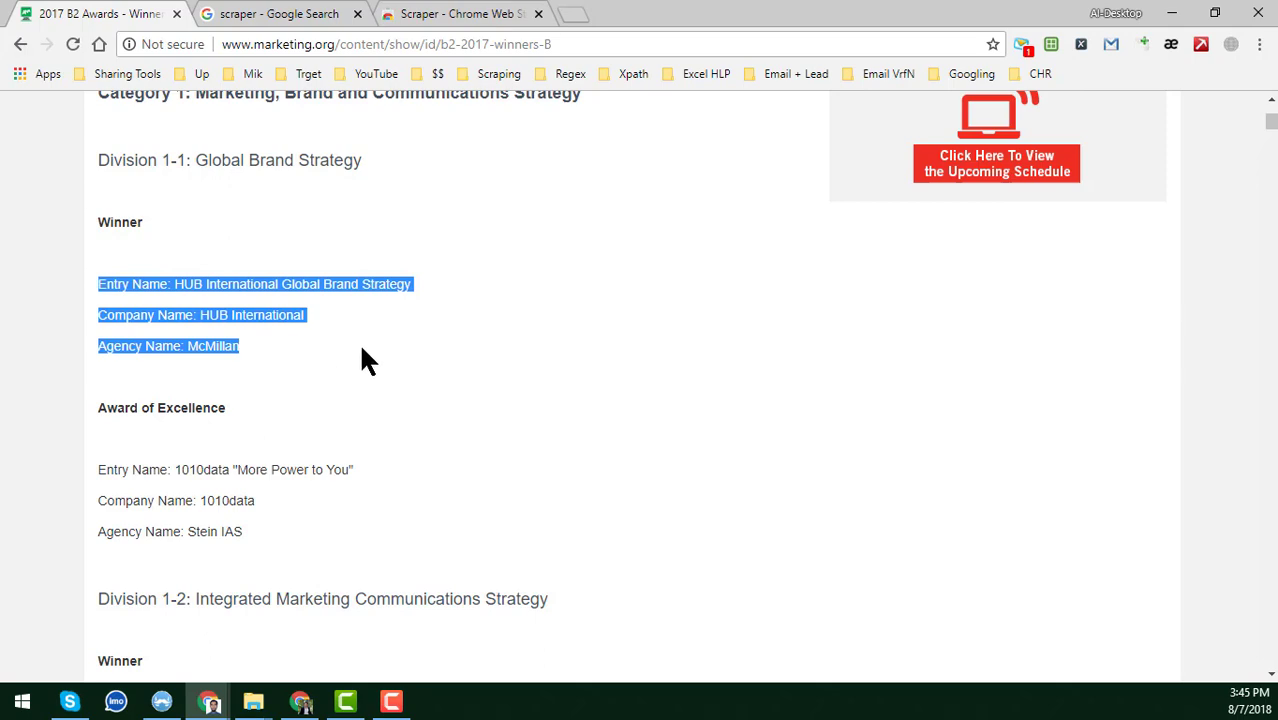
scroll(362, 350, "down", 2)
scroll(362, 350, "up", 6)
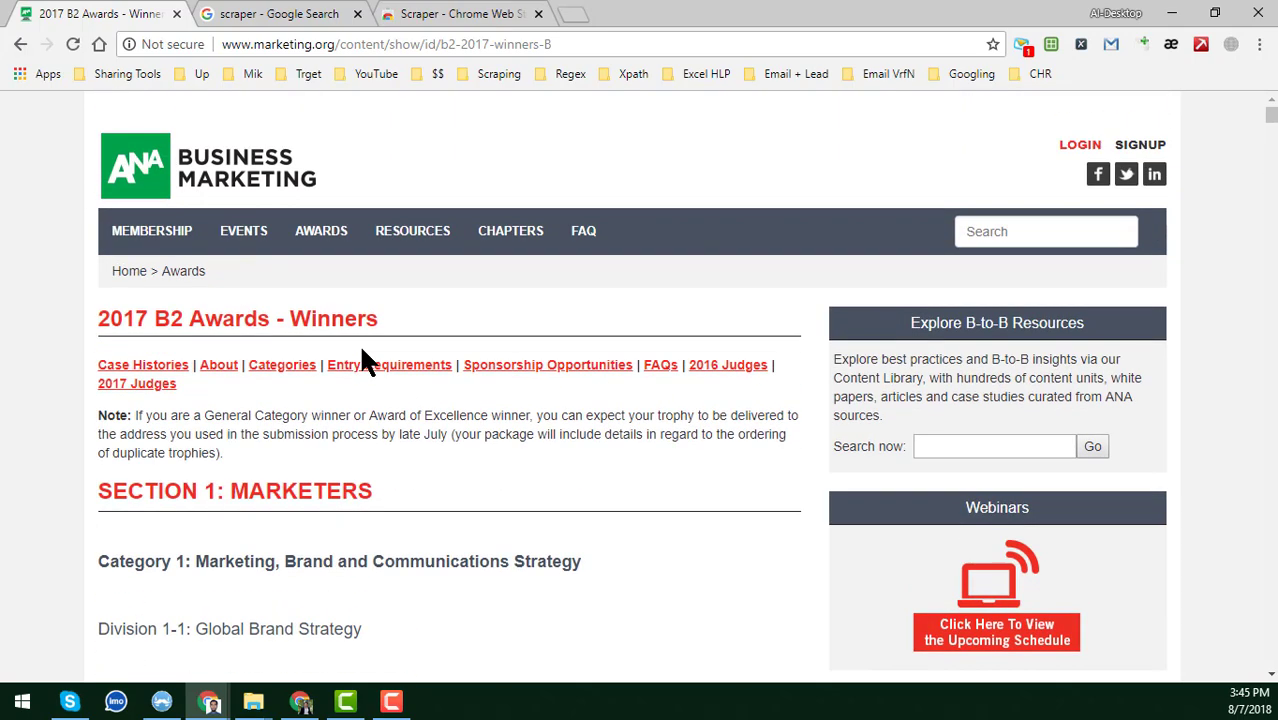
scroll(359, 375, "down", 6)
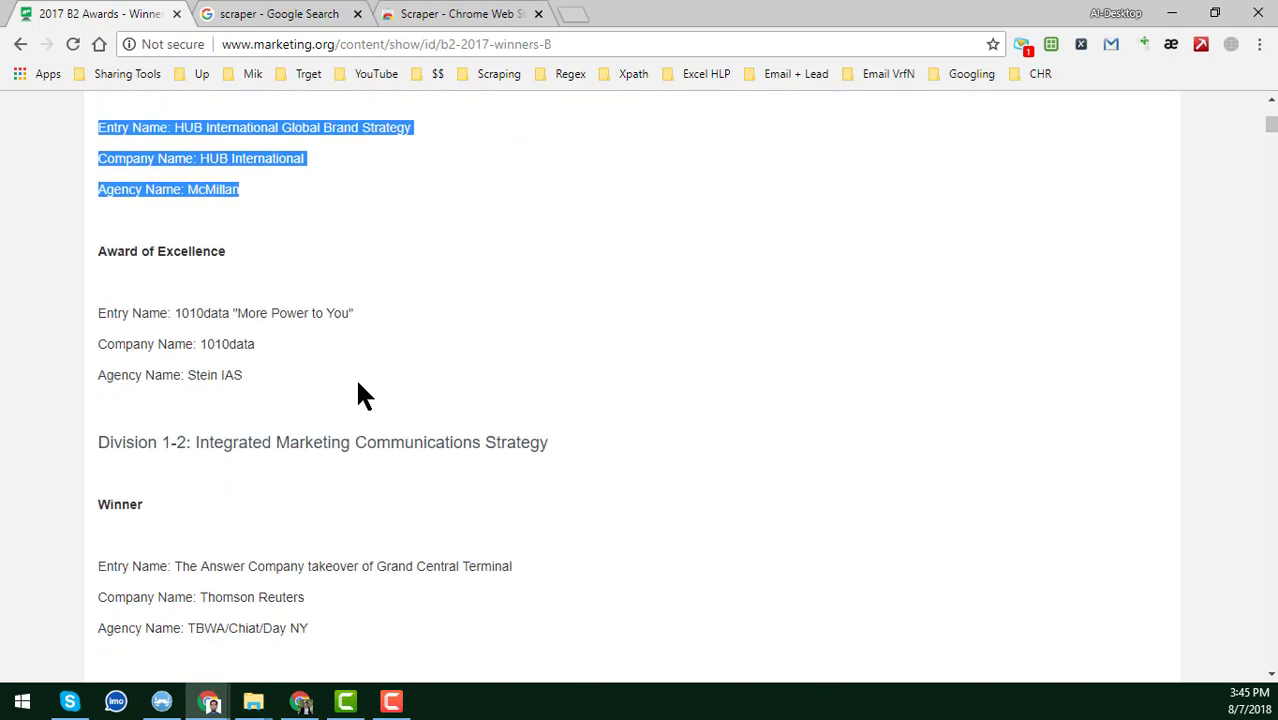
left_click(376, 385)
scroll(376, 385, "down", 3)
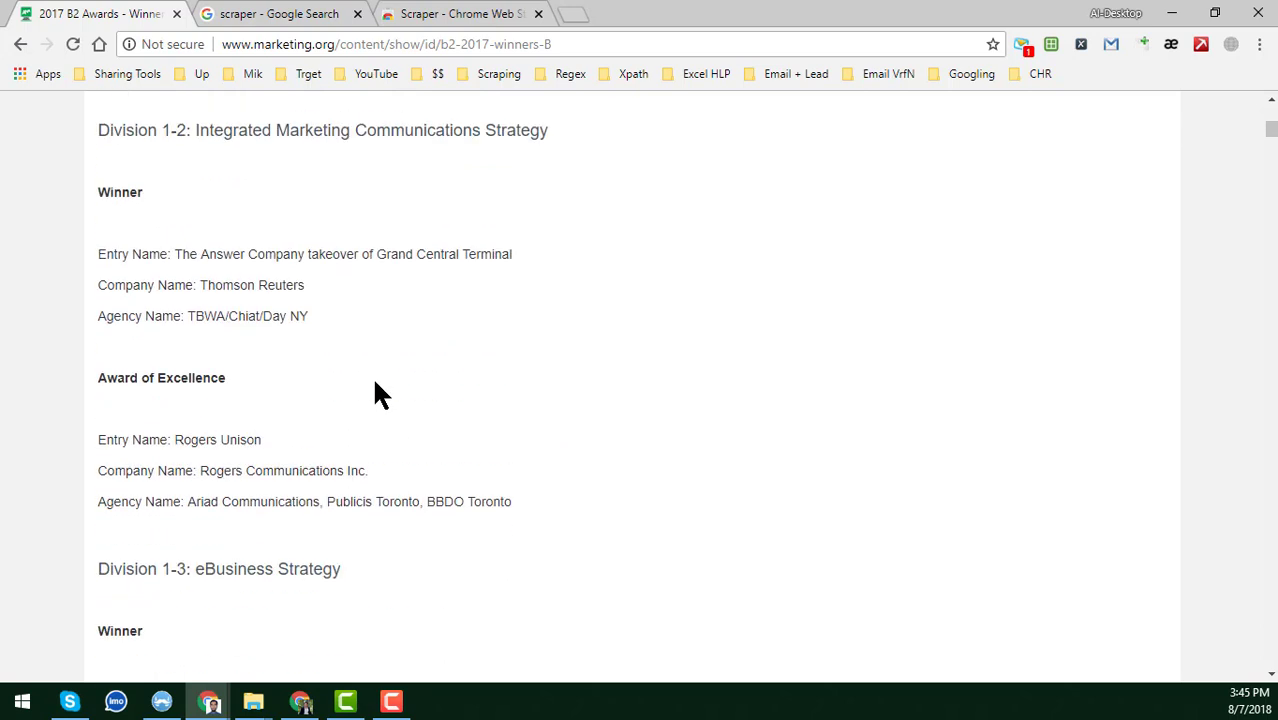
scroll(376, 385, "up", 2)
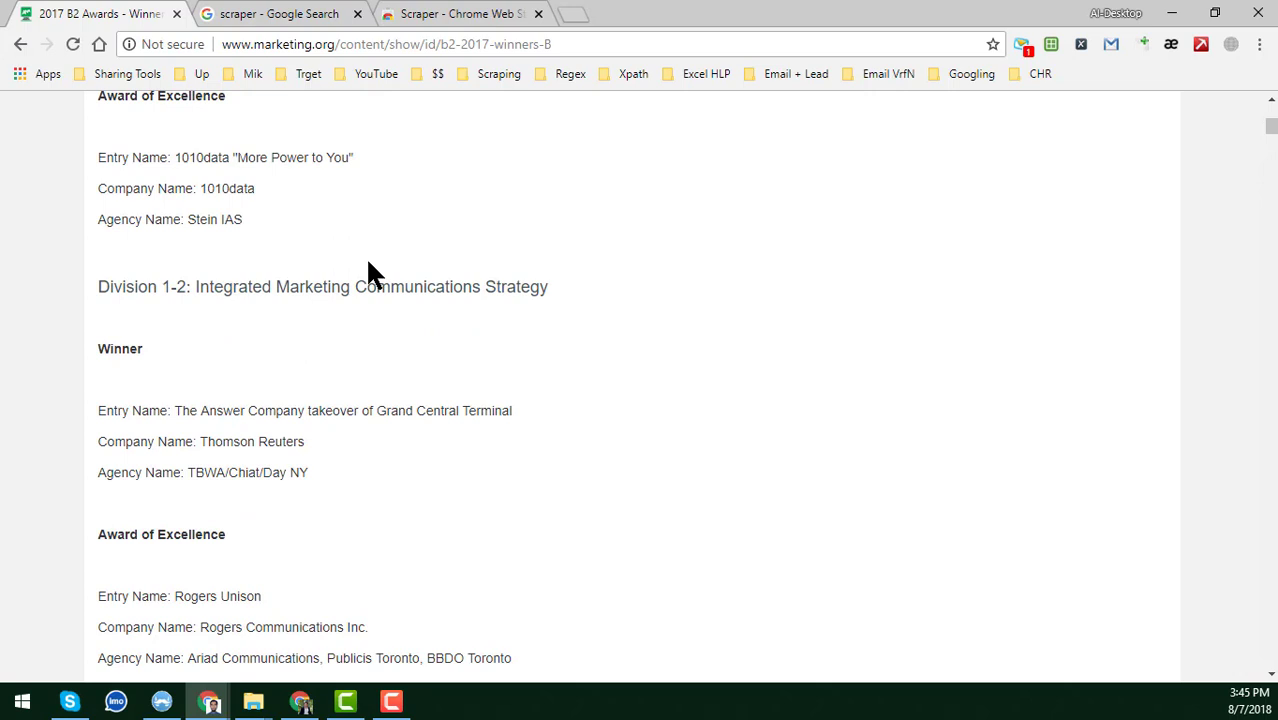
scroll(368, 265, "up", 3)
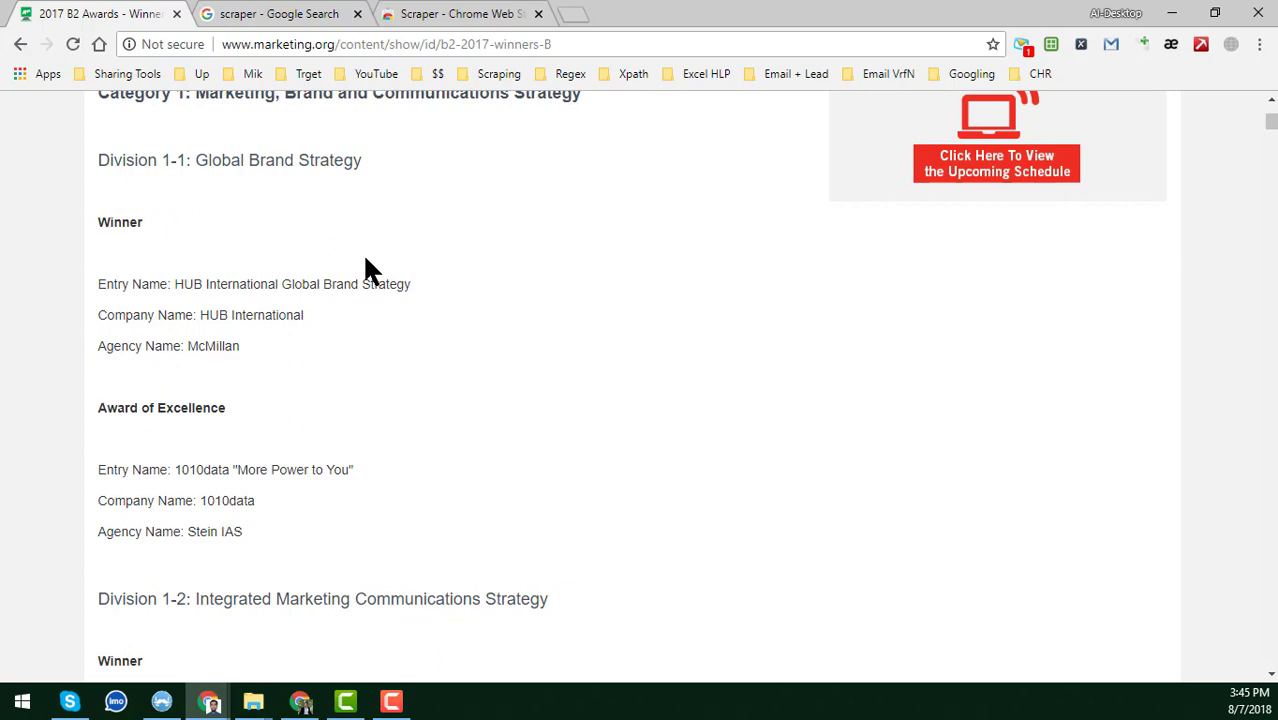
scroll(378, 310, "up", 3)
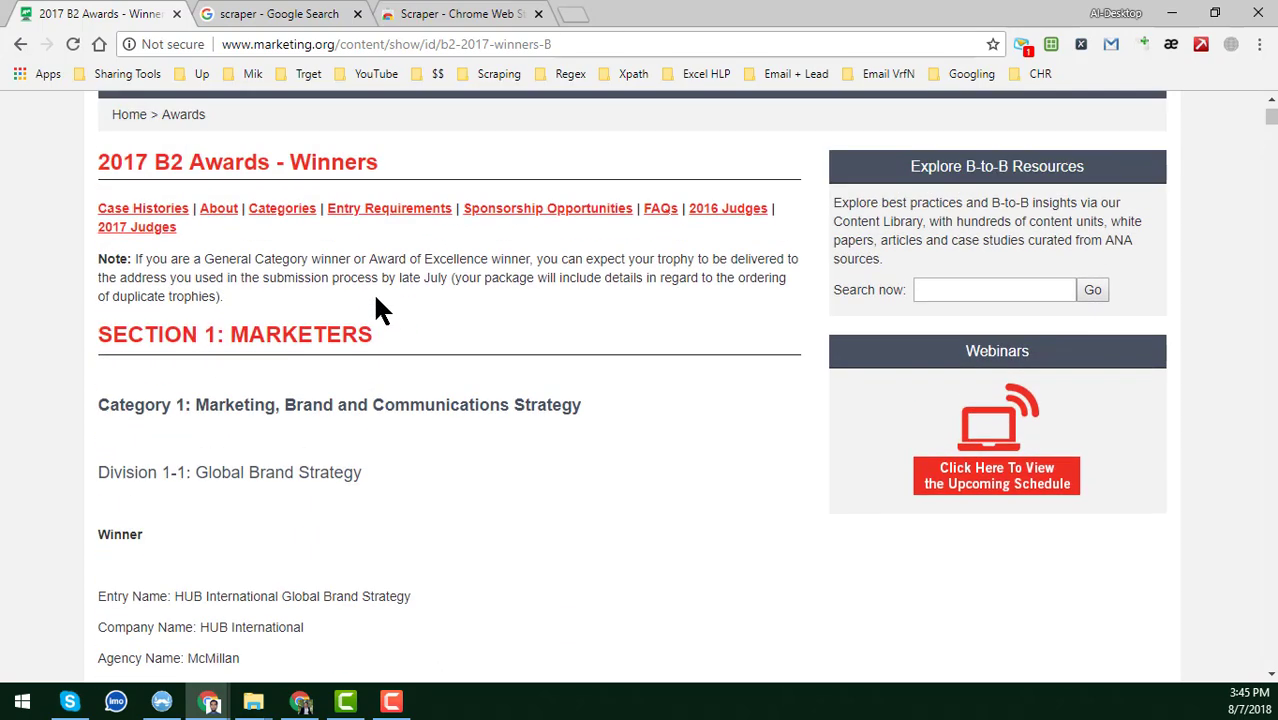
Step: Select the 1010data entry's lines from 'Entry Name: 1010data' through 'Agency Name: Stein IAS'
scroll(378, 310, "down", 5)
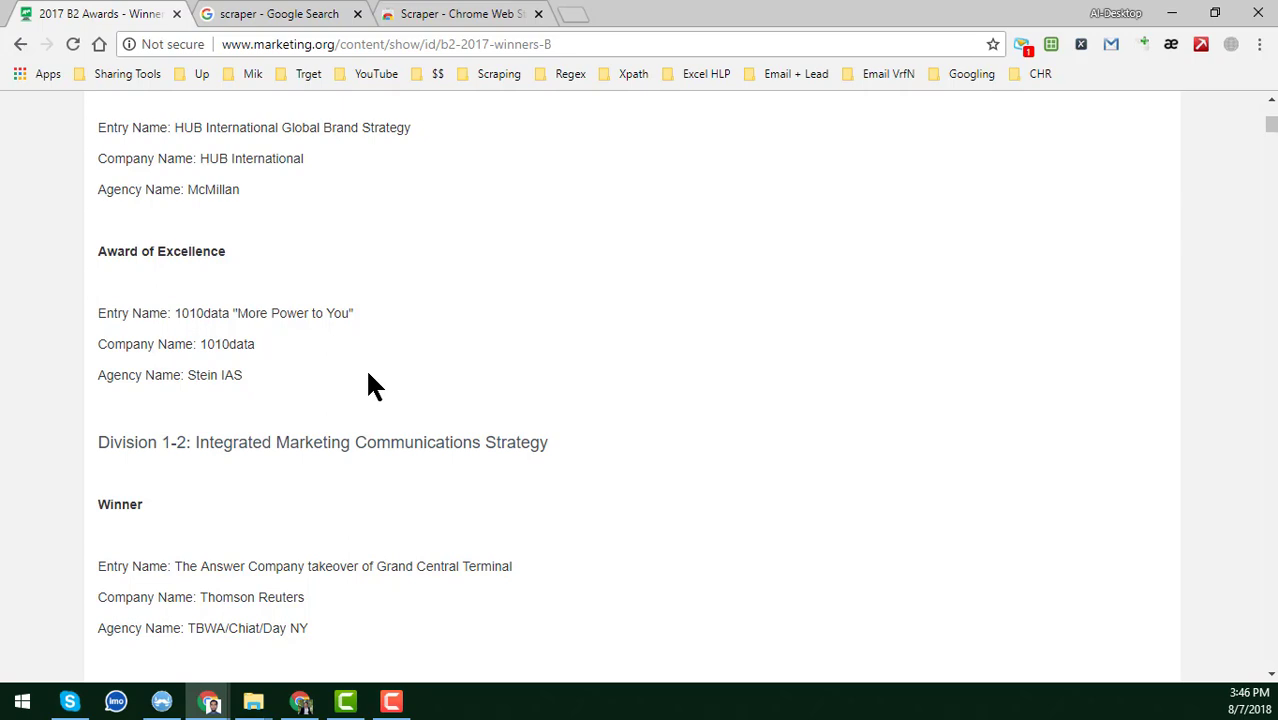
scroll(370, 390, "up", 3)
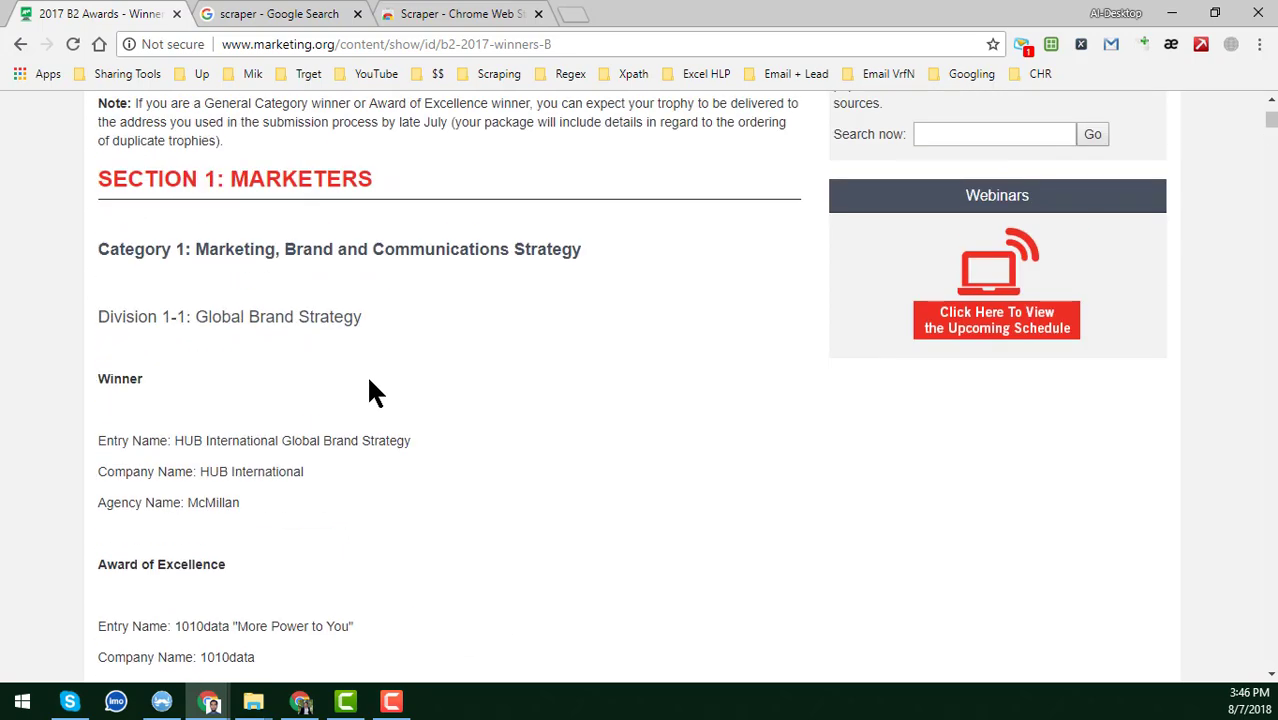
scroll(364, 402, "down", 3)
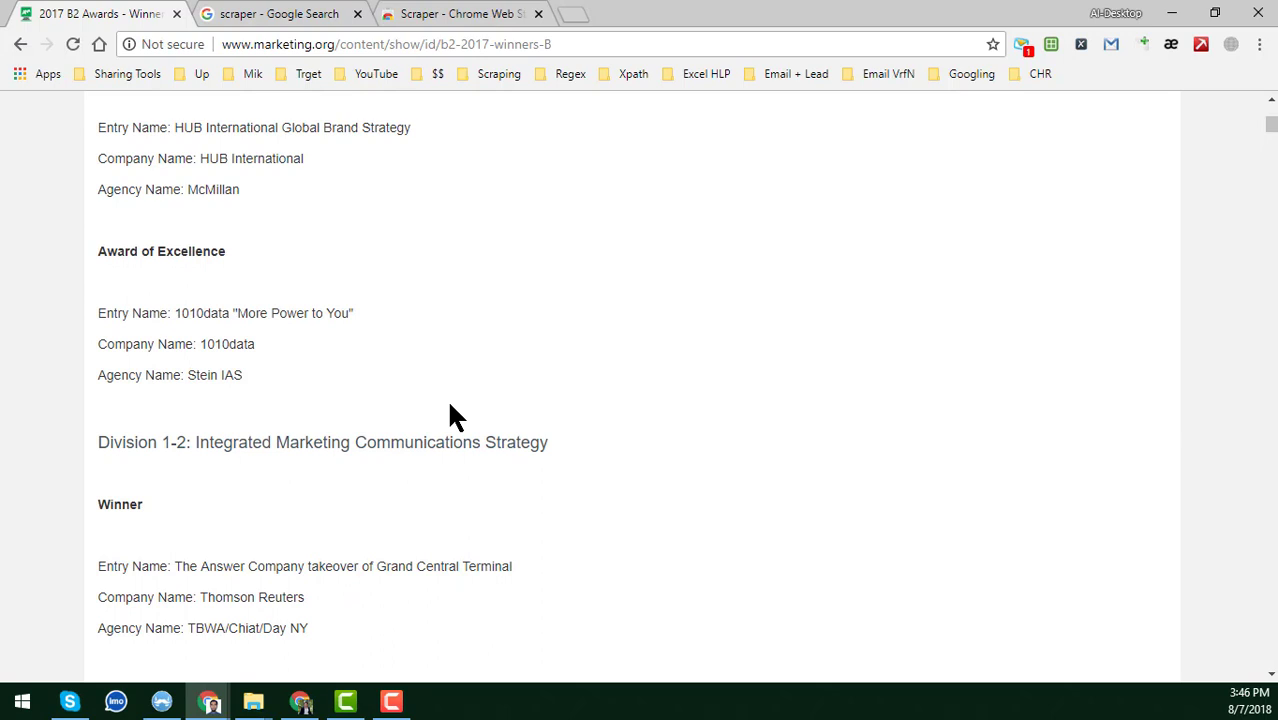
scroll(452, 415, "down", 2)
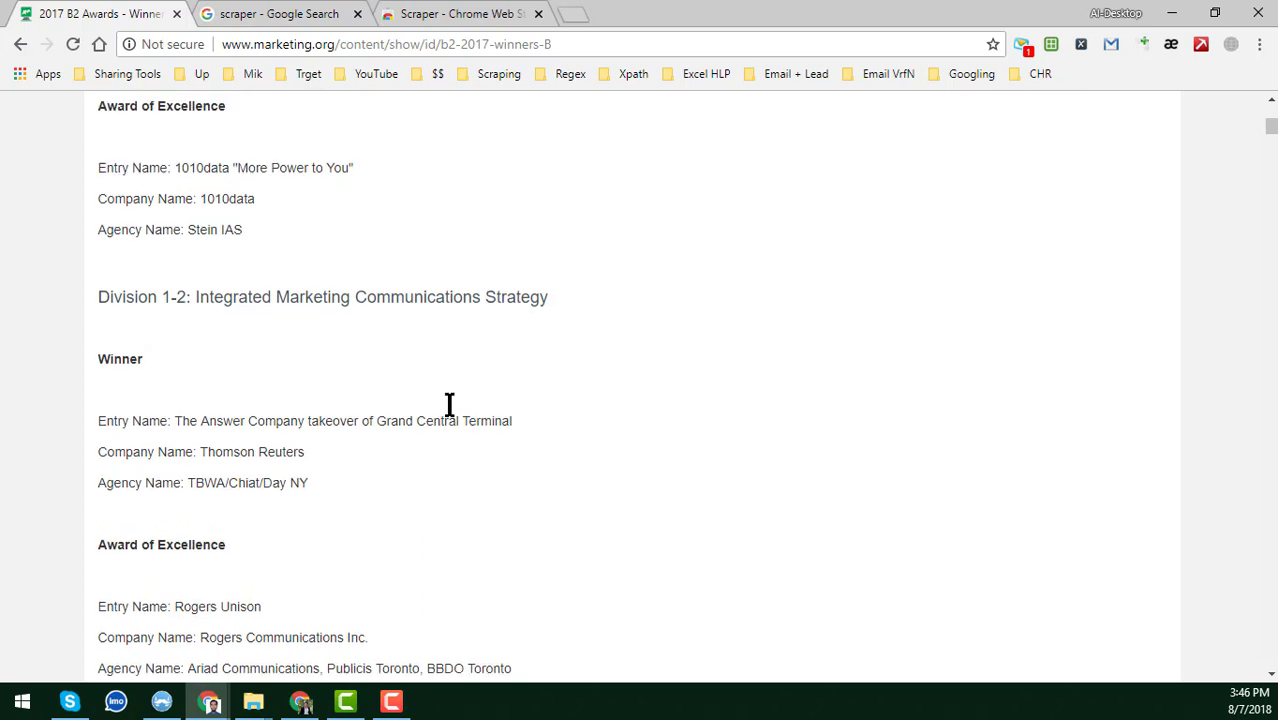
scroll(143, 300, "up", 2)
left_click_drag(98, 313, 274, 367)
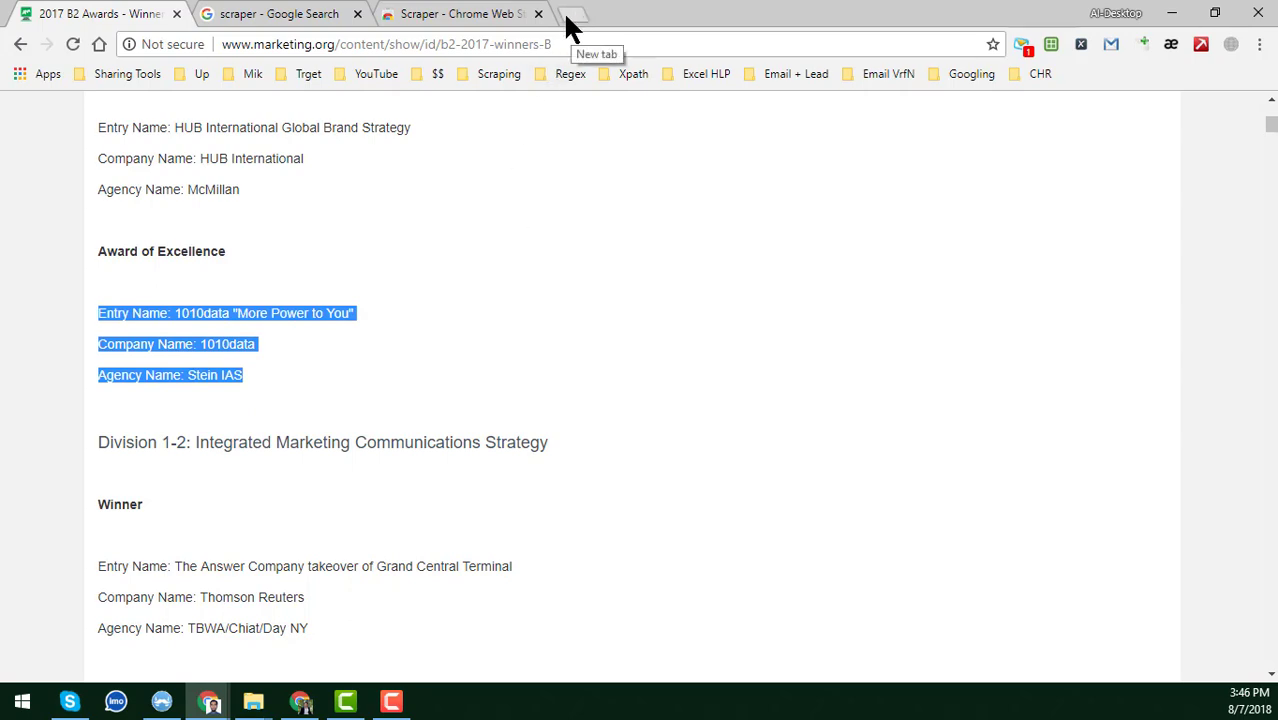
Step: Rerun the scraper search and open the Scraper Chrome Web Store page in a new tab
left_click(282, 13)
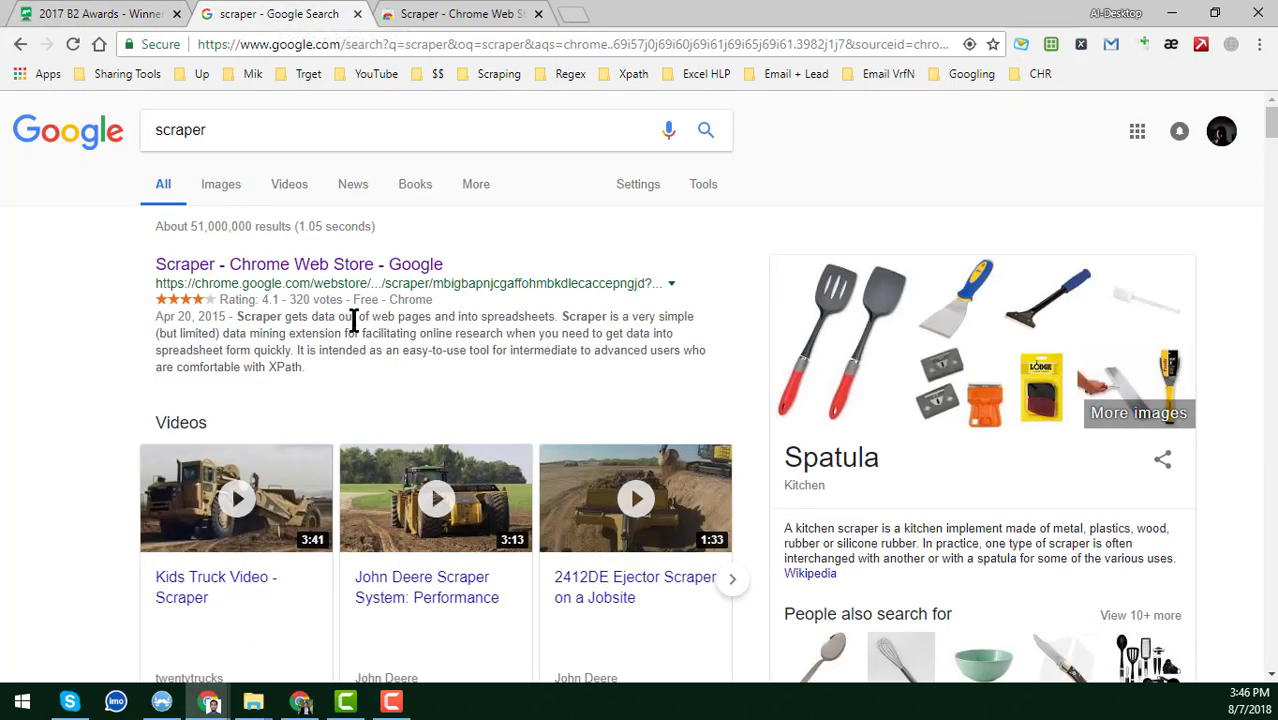
left_click(389, 136)
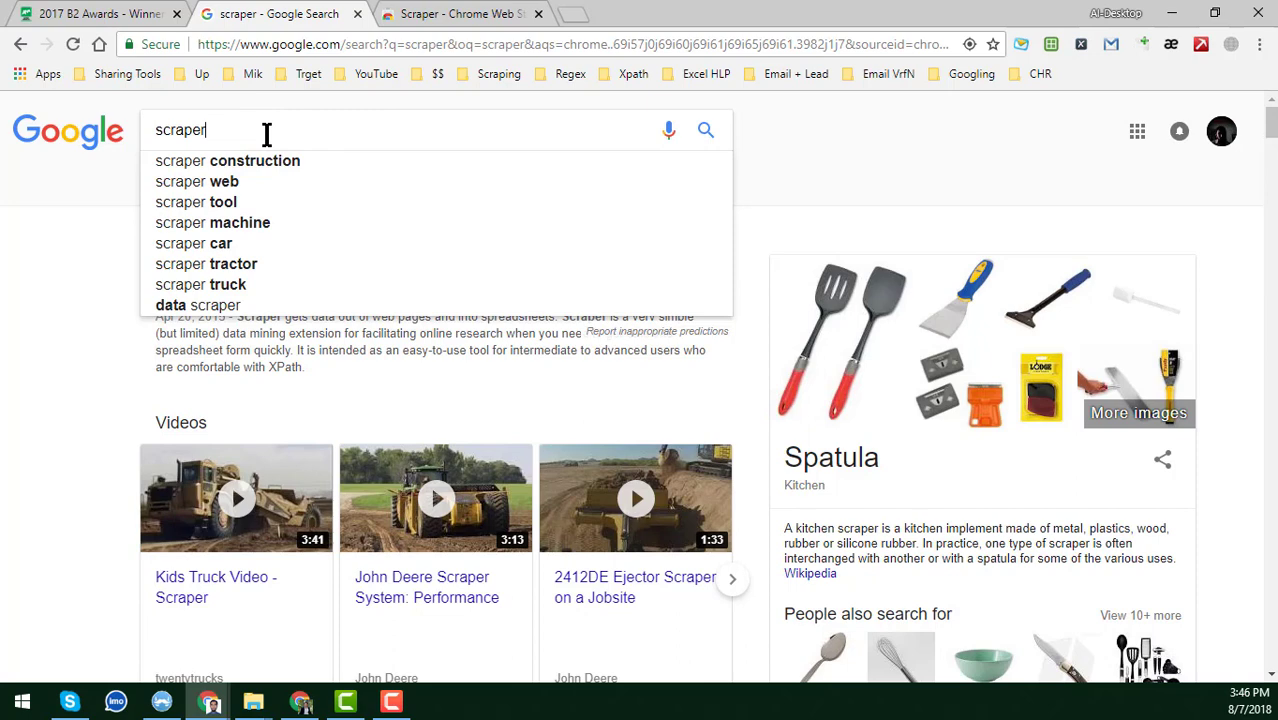
key("Return")
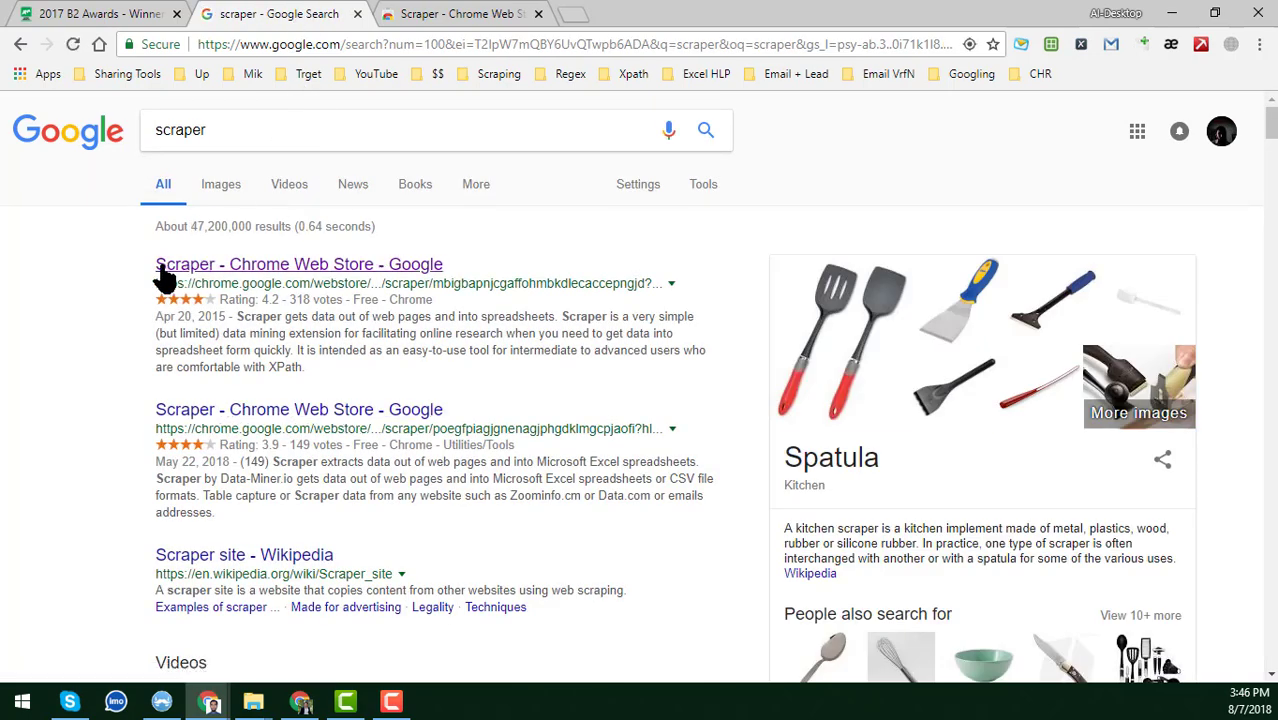
right_click(218, 272)
left_click(280, 280)
left_click(433, 12)
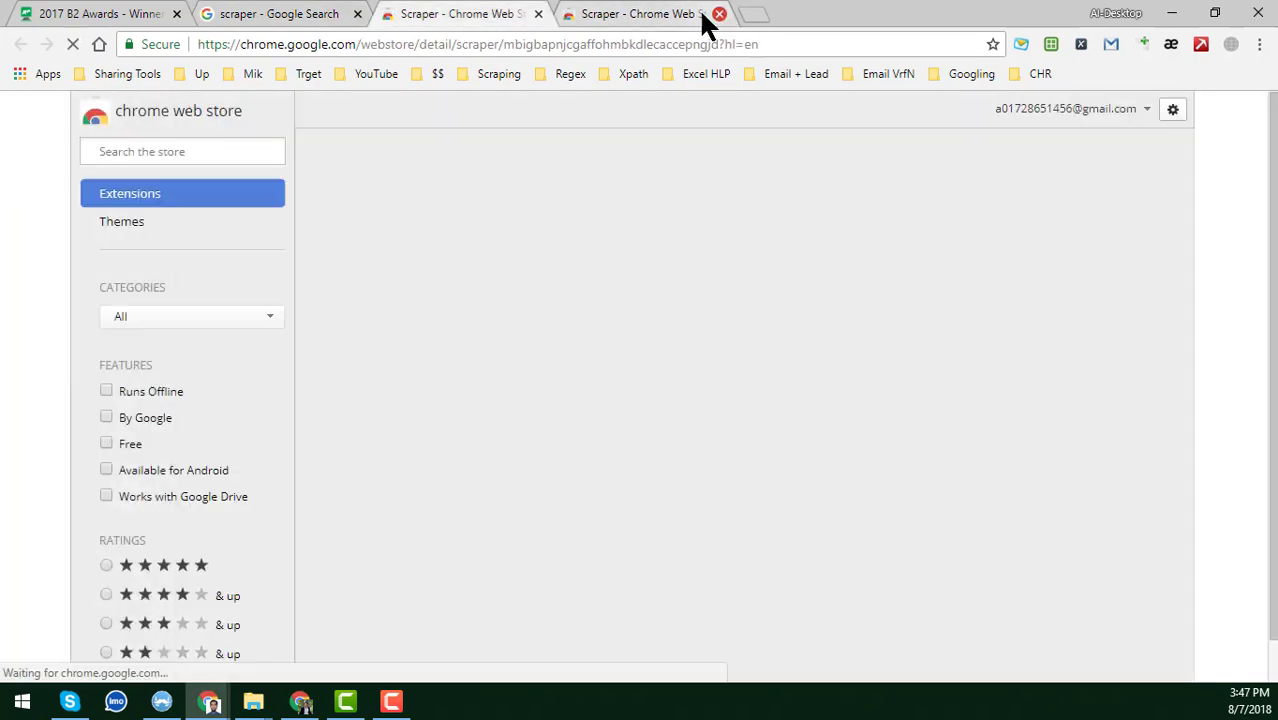
left_click(717, 14)
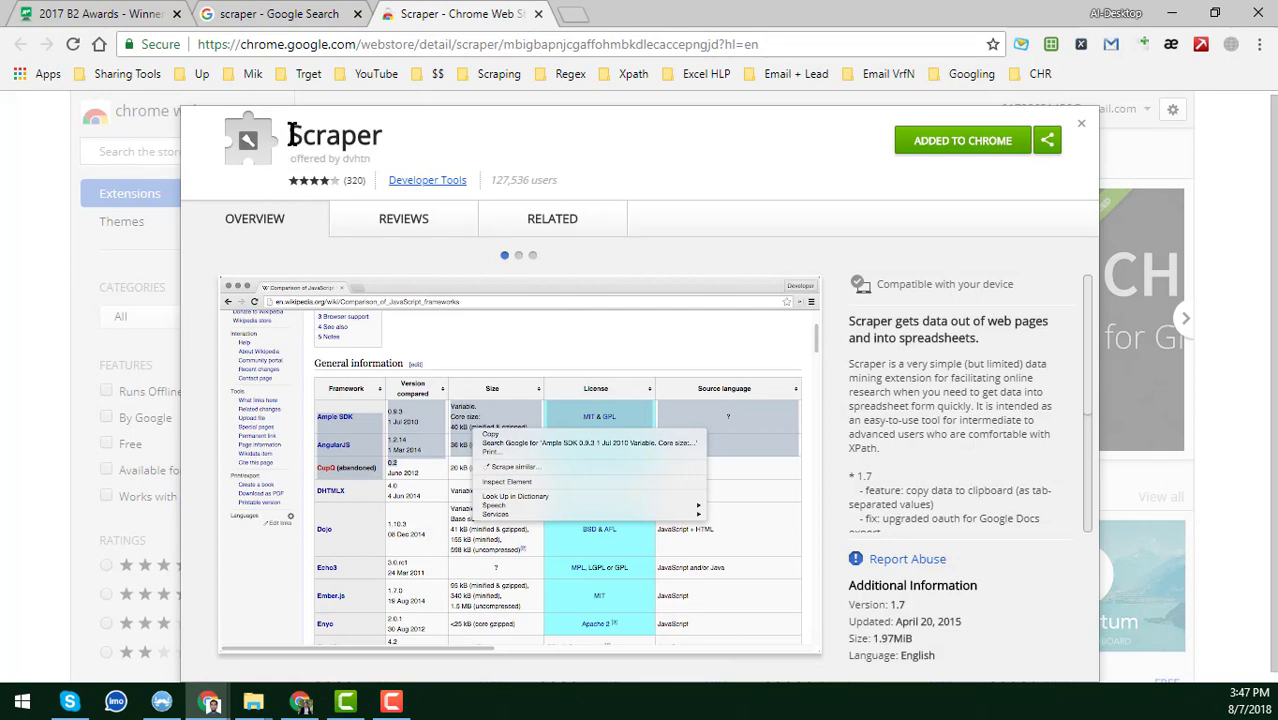
left_click_drag(288, 137, 394, 157)
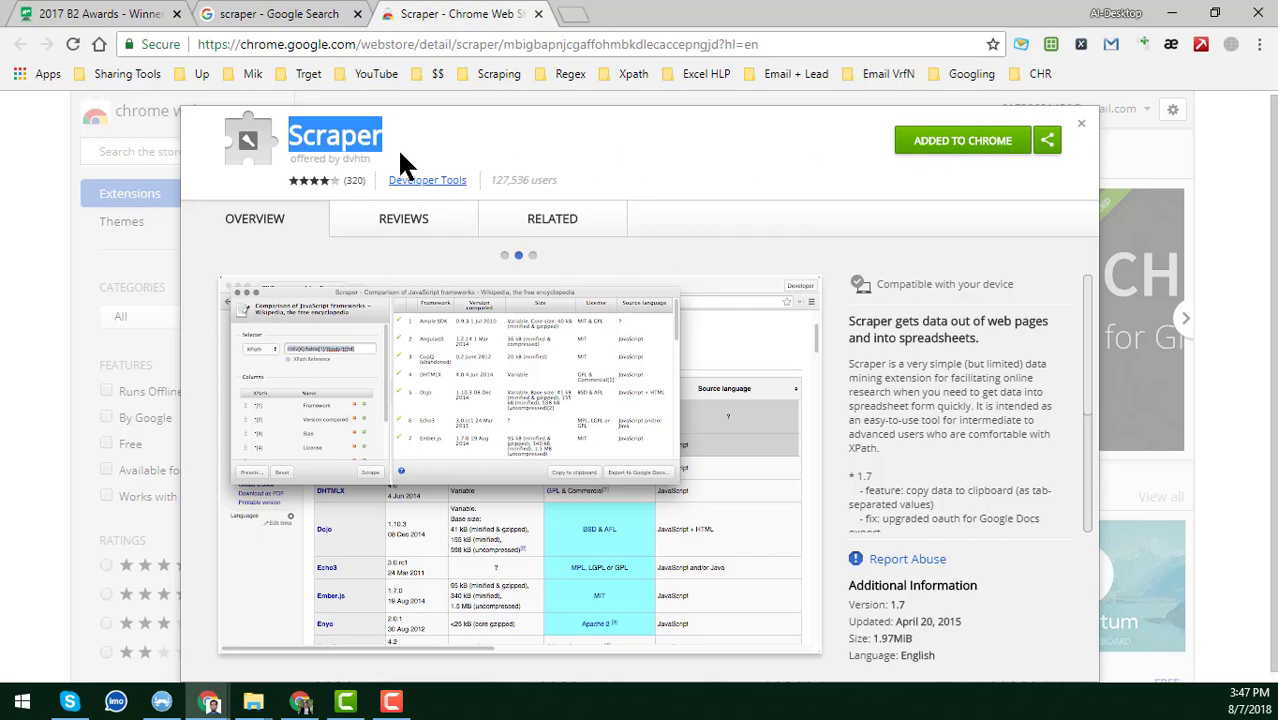
Step: Open the related Cellect extension's store page in a new tab
left_click(565, 226)
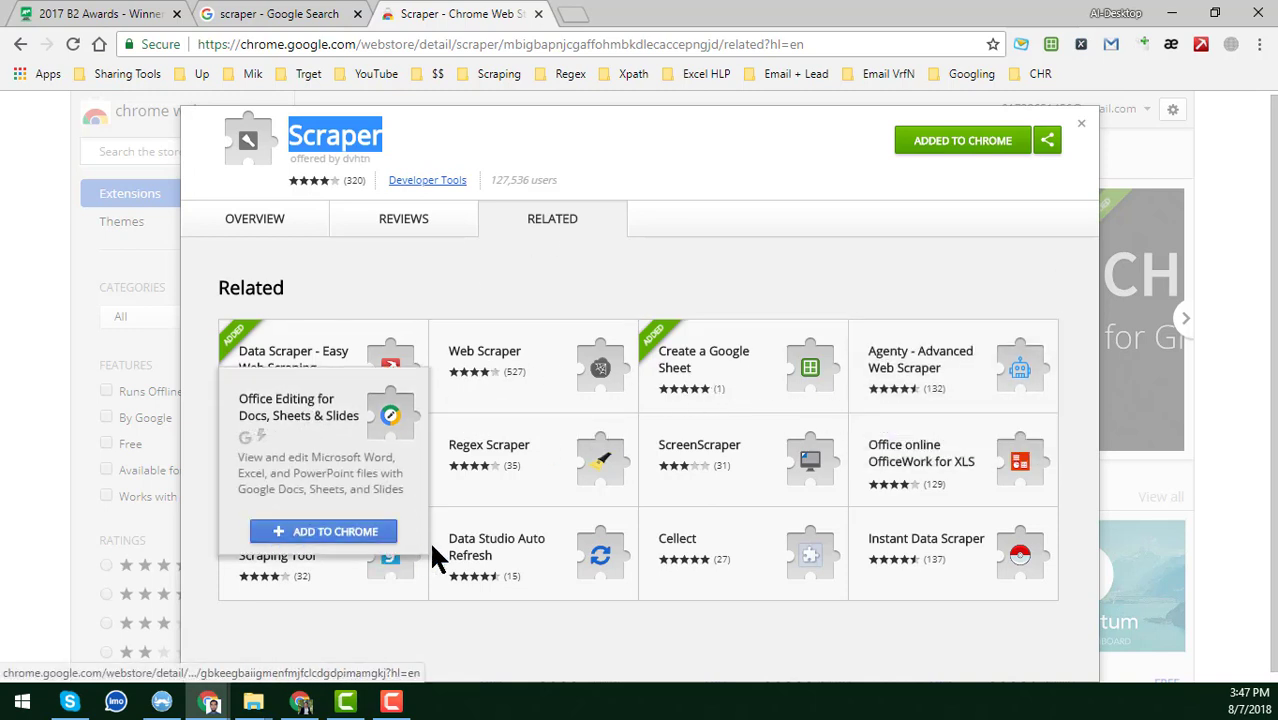
right_click(670, 552)
left_click(768, 238)
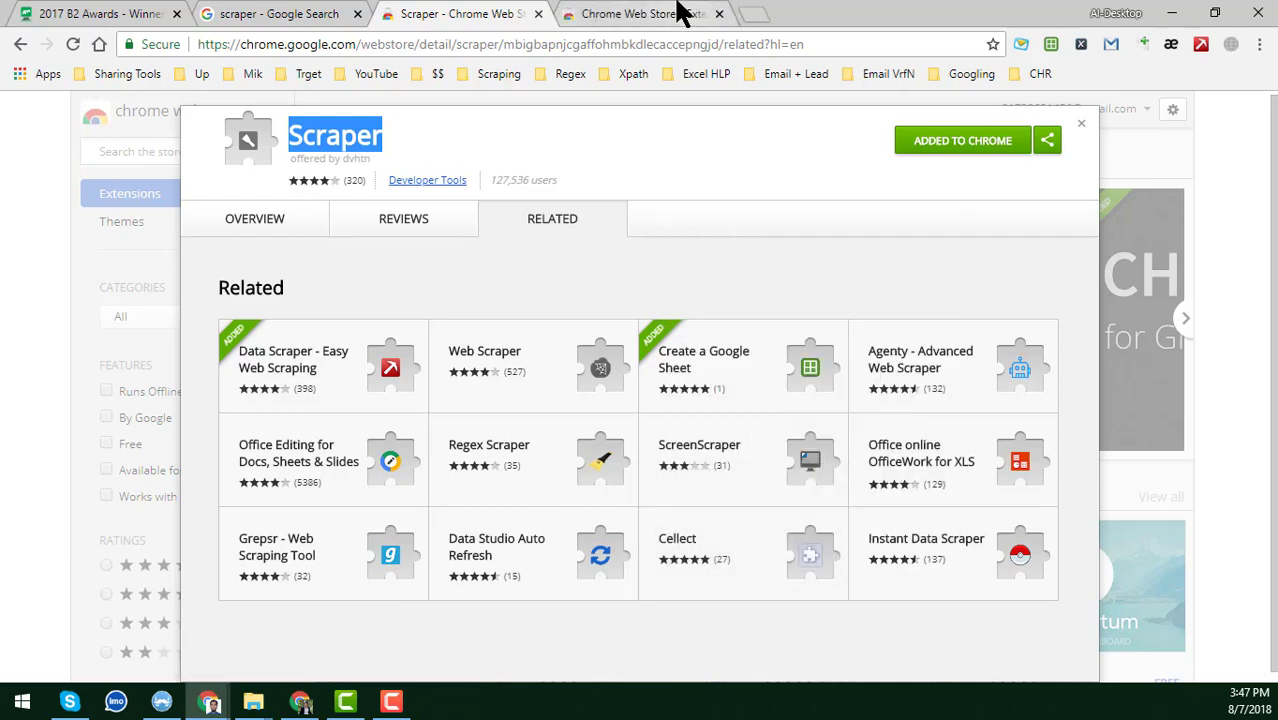
left_click(680, 13)
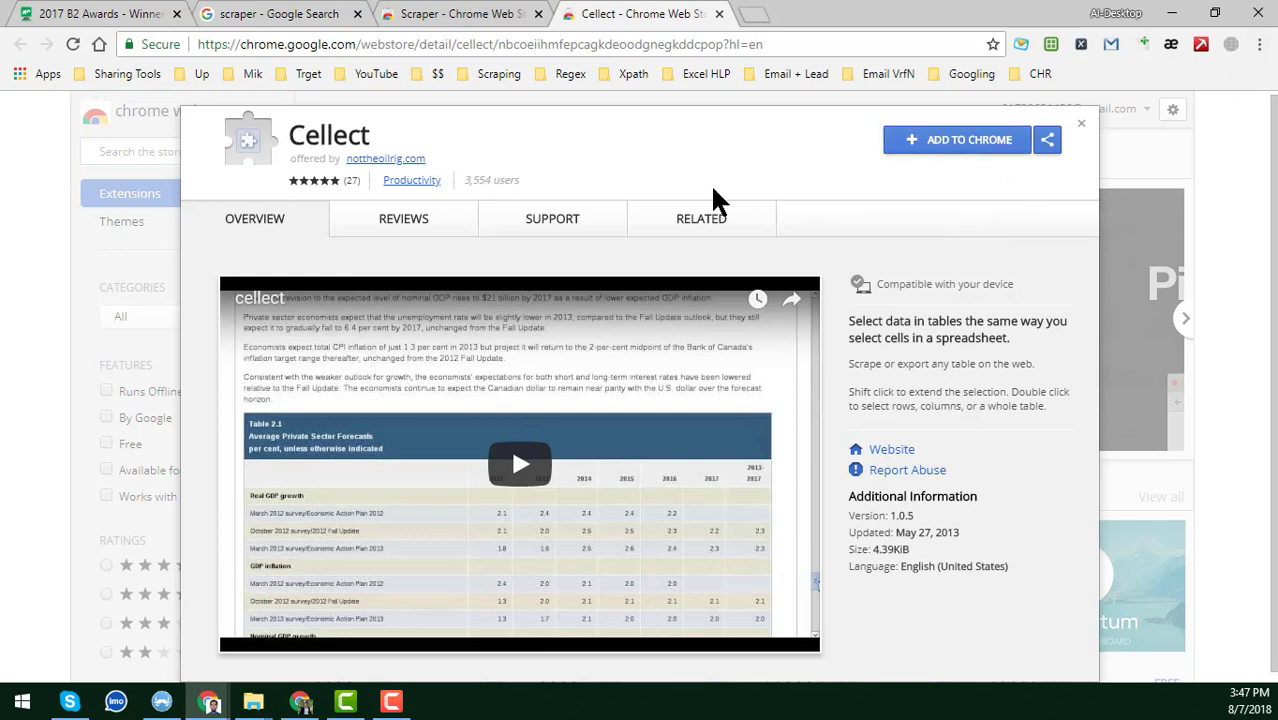
Step: Close the Cellect tab, view the Scraper overview, then close the Scraper store tab
left_click(548, 14)
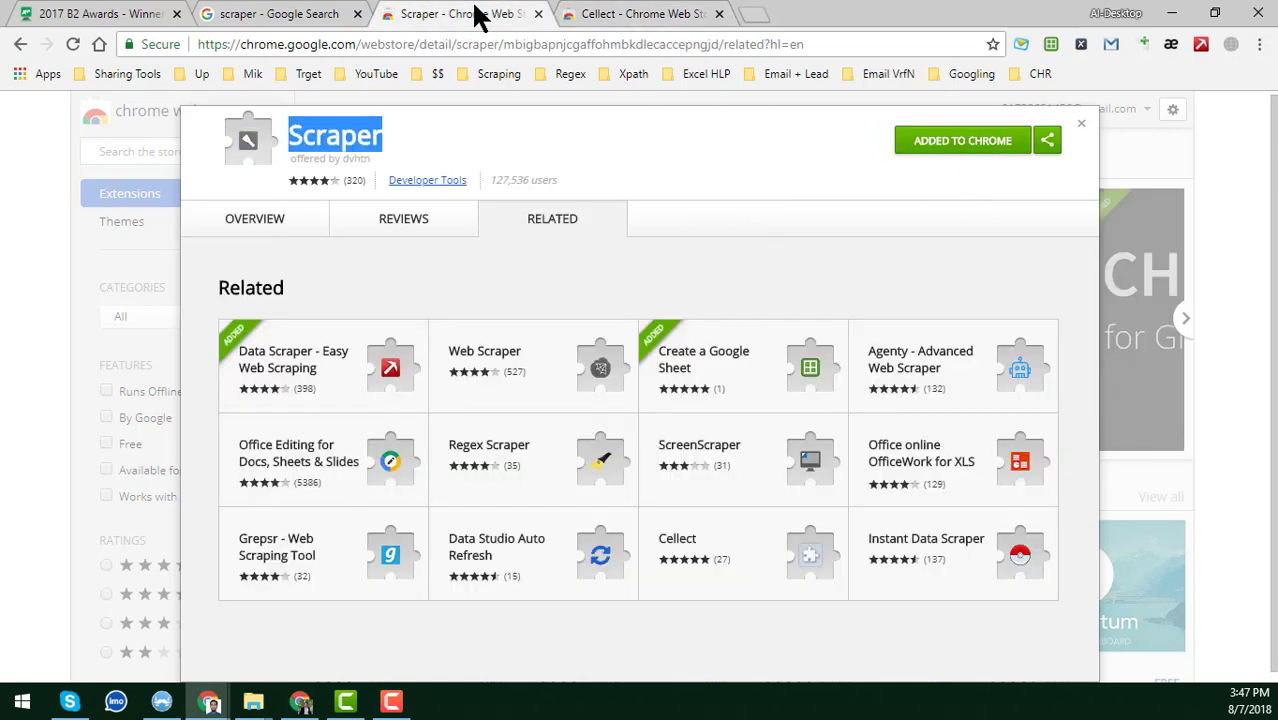
left_click(719, 14)
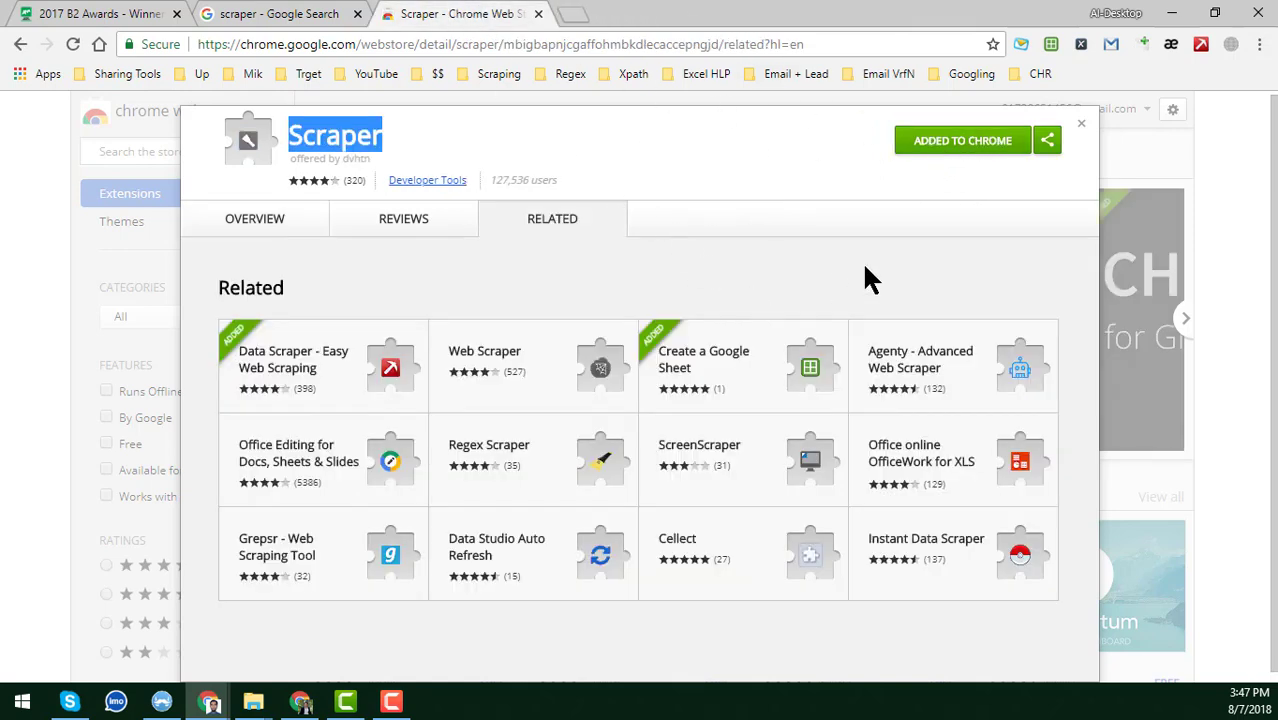
left_click(309, 214)
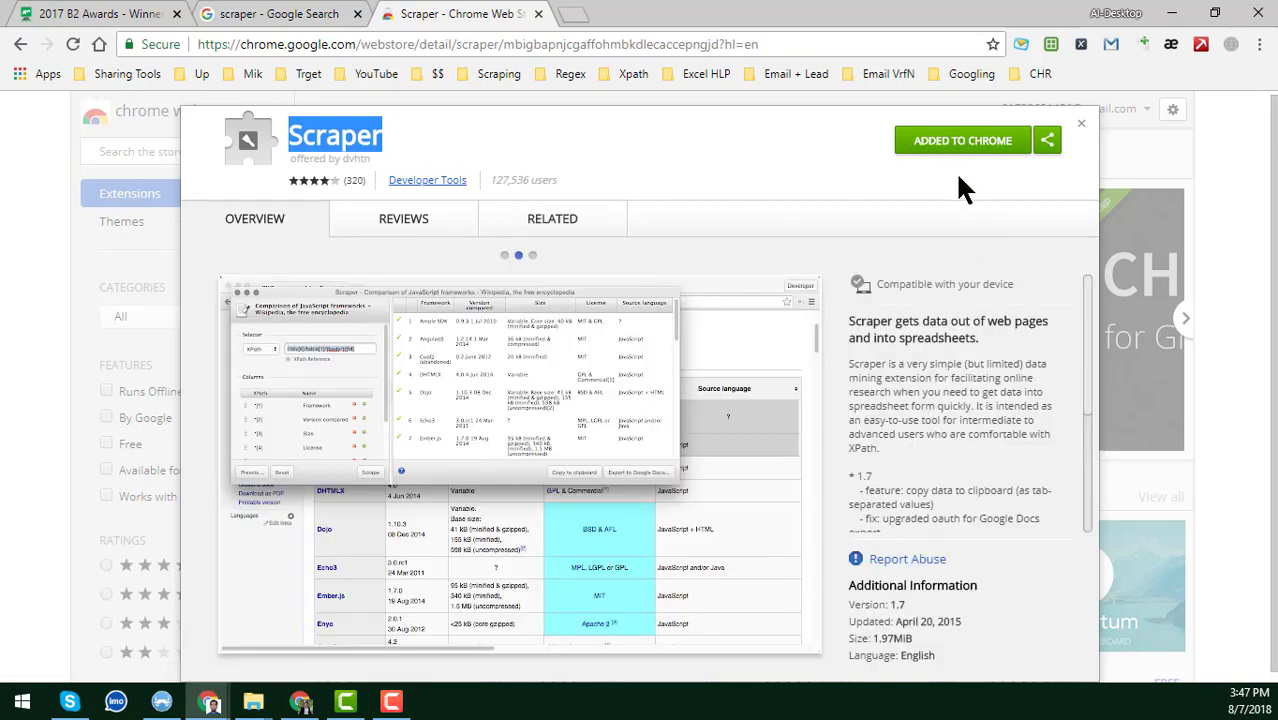
left_click(537, 15)
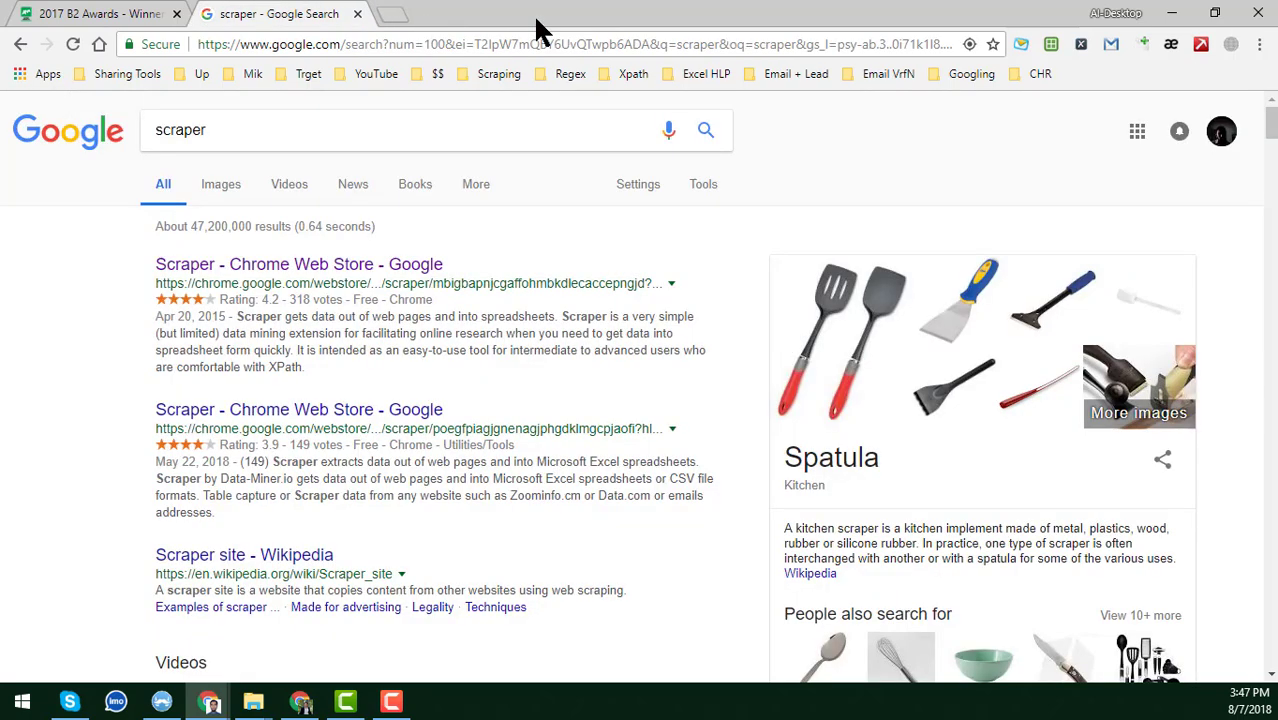
Step: Close the search results tab and reload the 2017 B2 Awards winners page
left_click(357, 14)
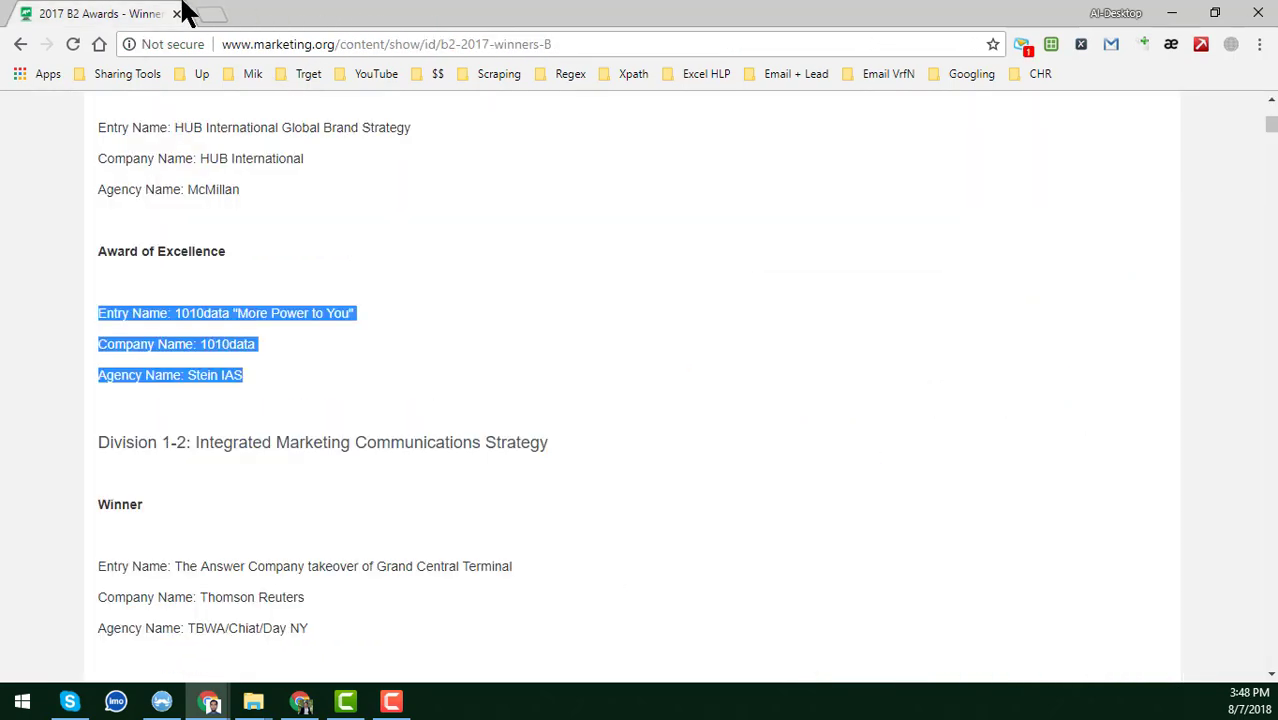
left_click(599, 45)
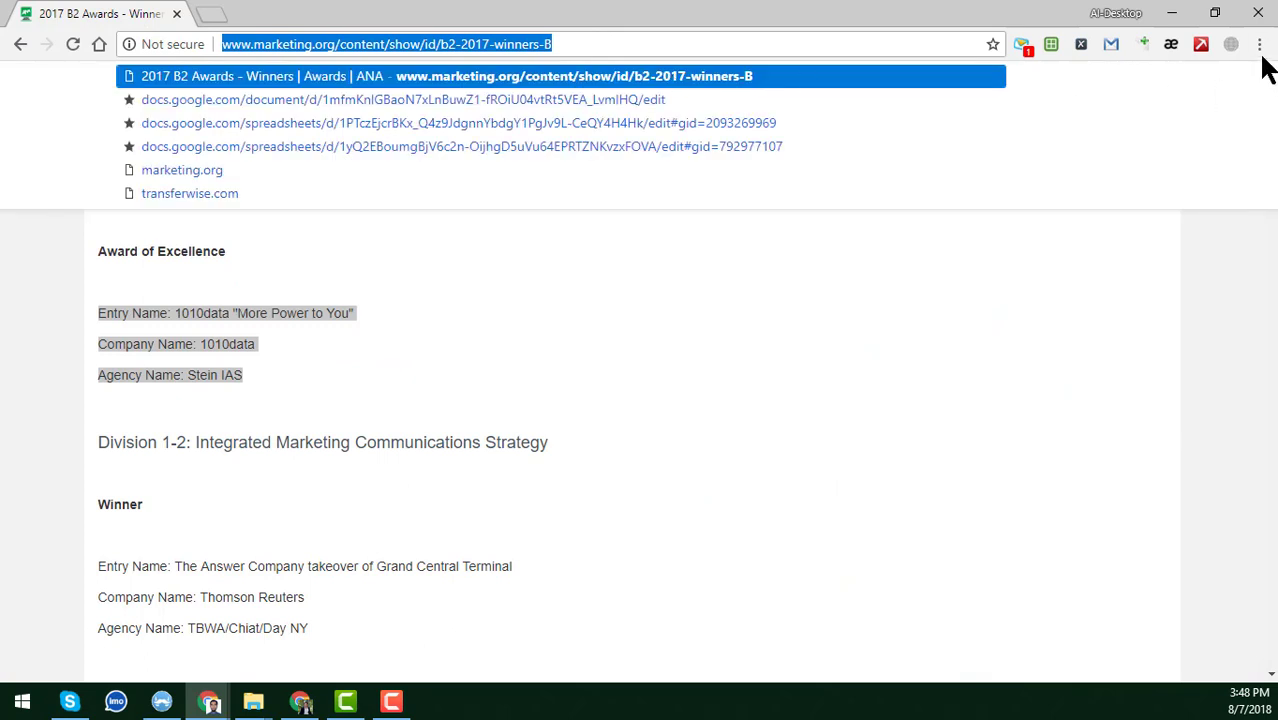
key("Return")
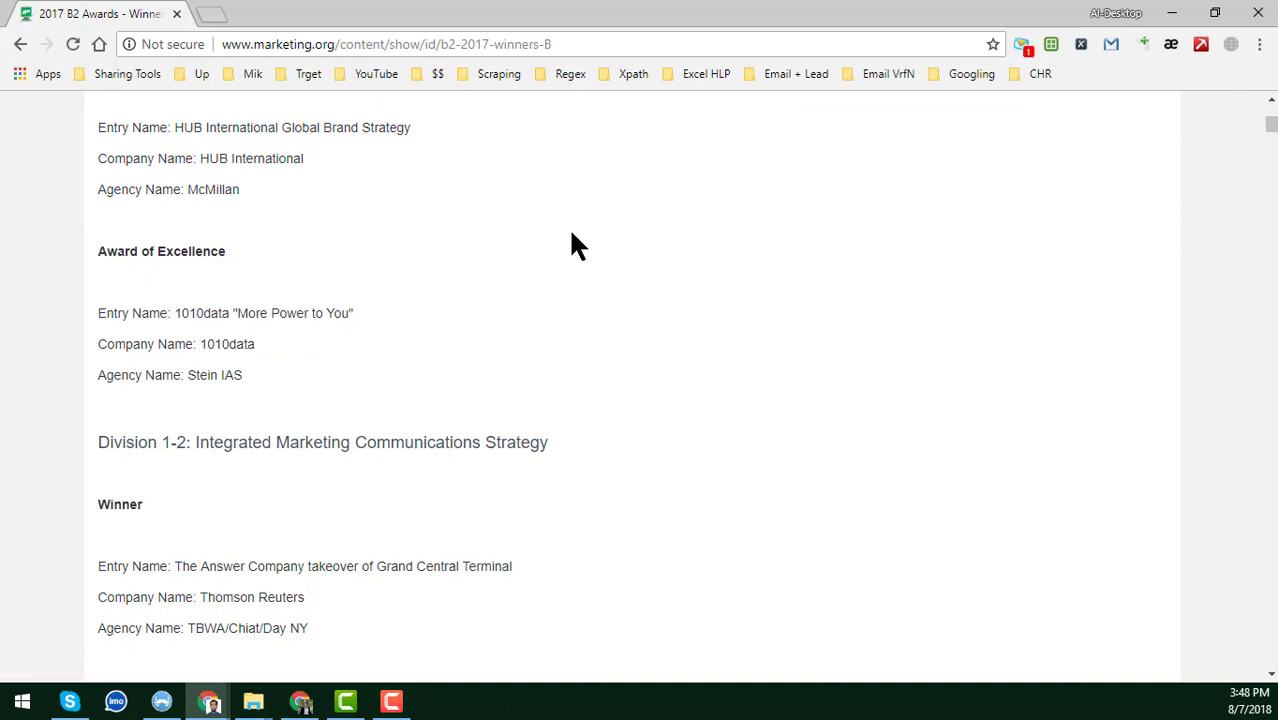
Step: Scroll to Division 1-1 and bring up page options on the first Entry Name line
scroll(628, 288, "up", 6)
scroll(635, 295, "down", 2)
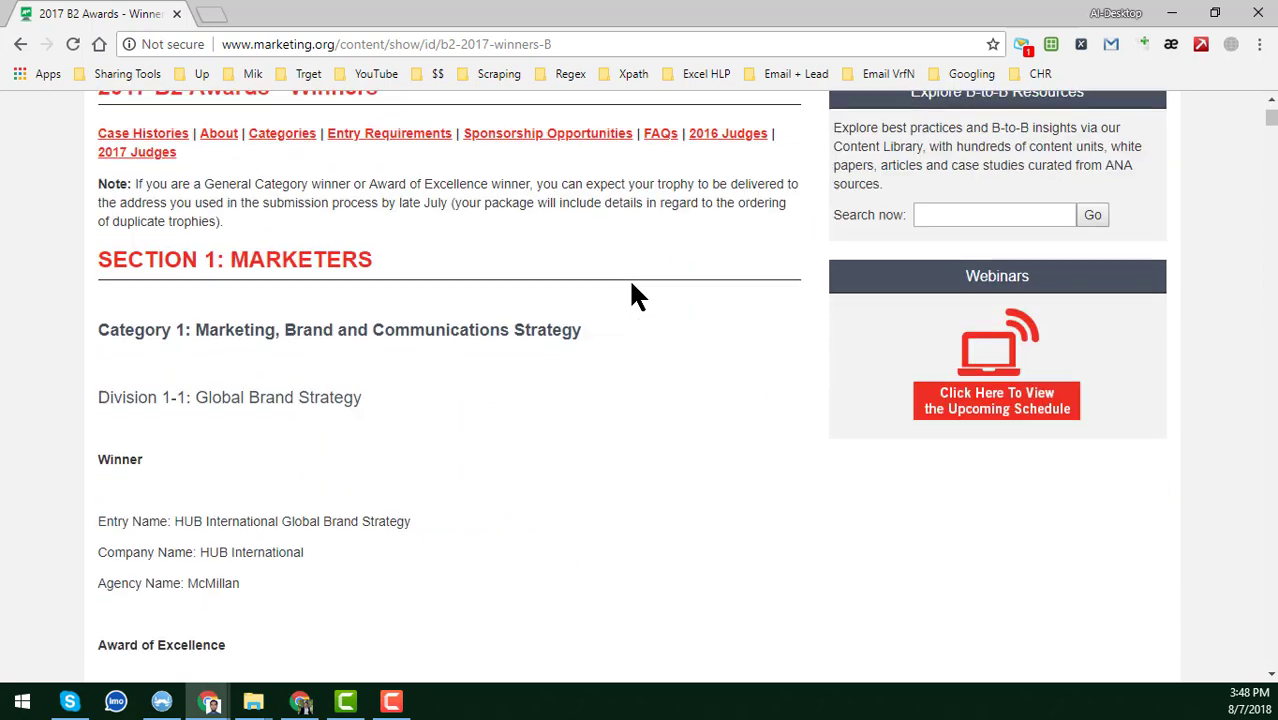
scroll(630, 295, "down", 1)
scroll(360, 350, "down", 2)
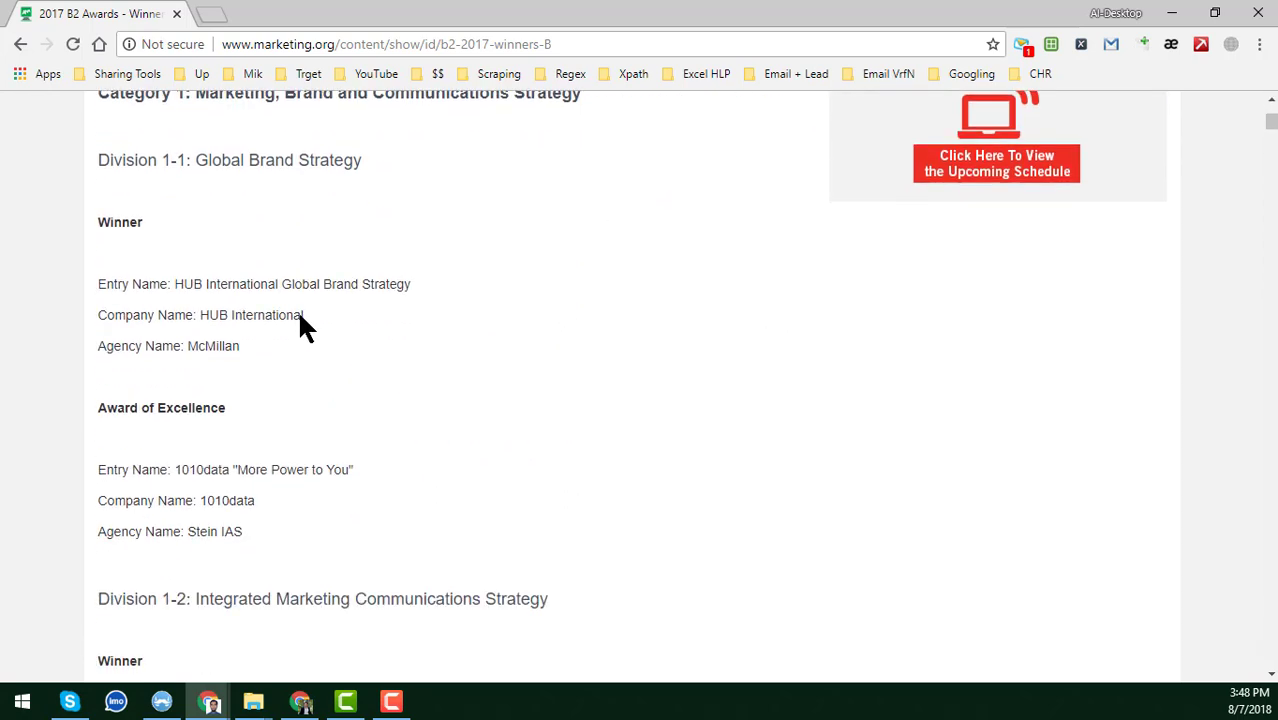
right_click(225, 284)
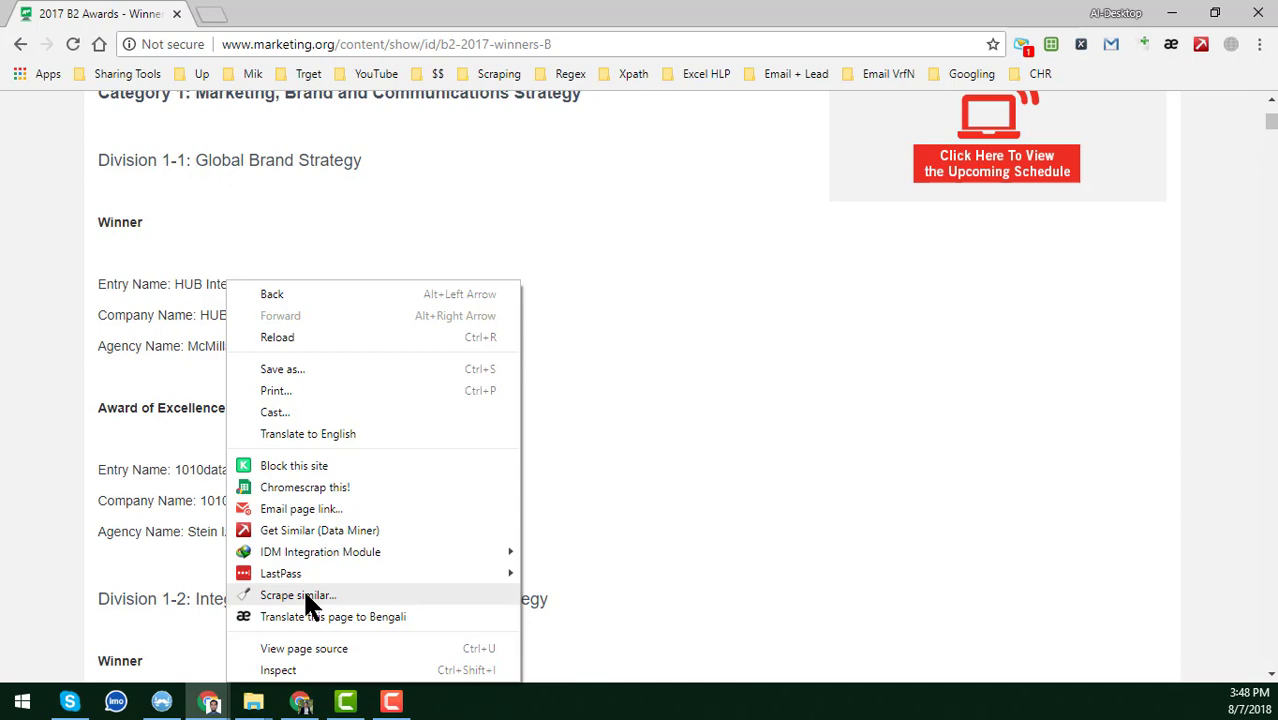
Step: Run Scraper's 'Scrape similar...' on the Entry Name line and scroll through the results
left_click(306, 595)
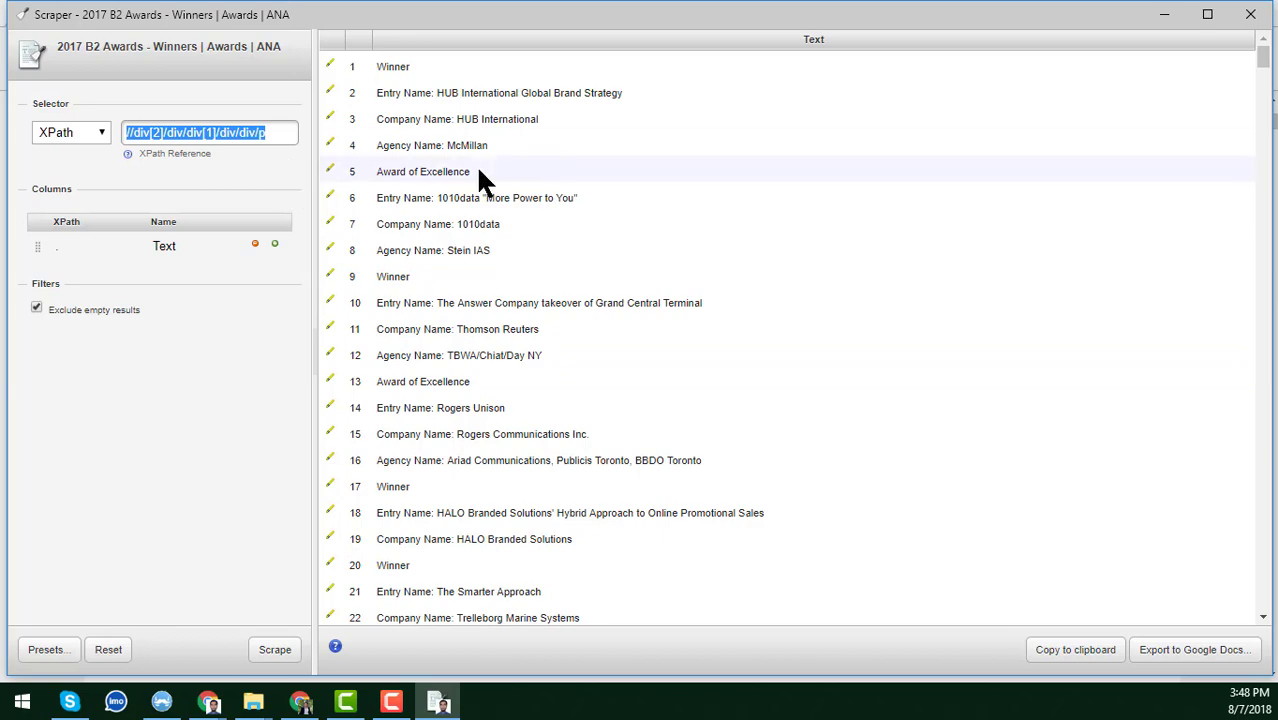
scroll(496, 250, "down", 6)
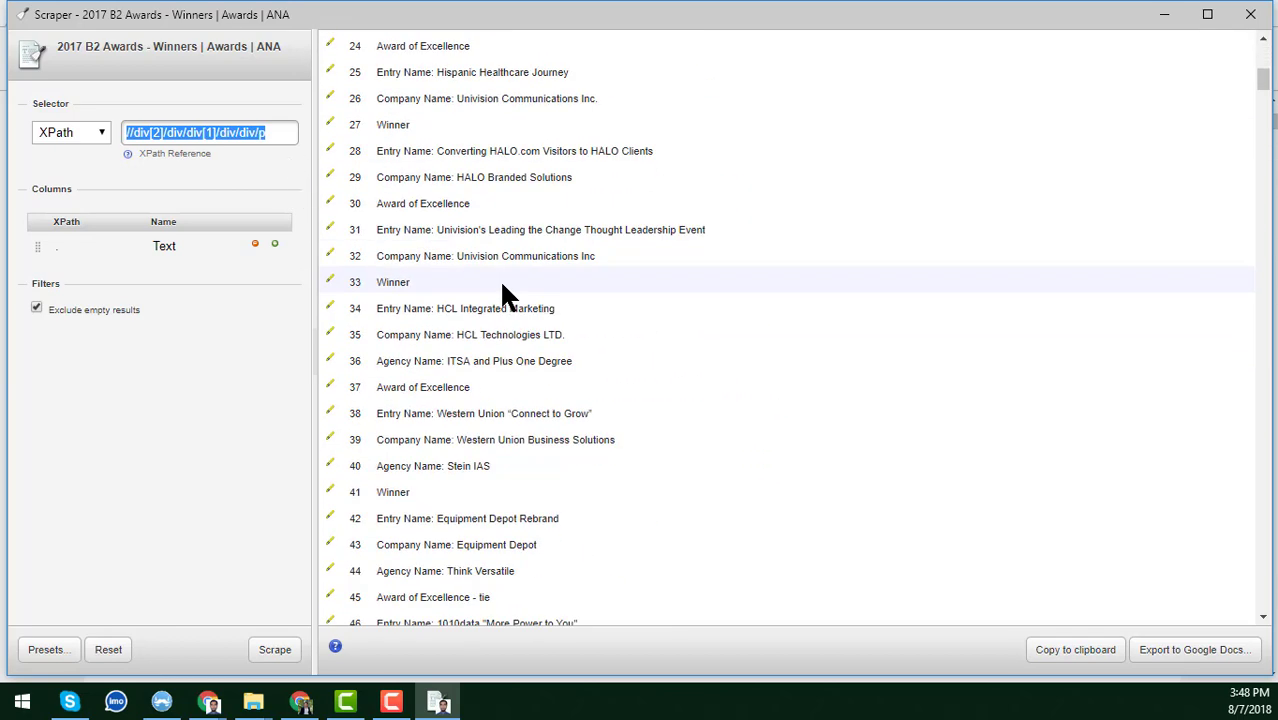
scroll(503, 290, "down", 20)
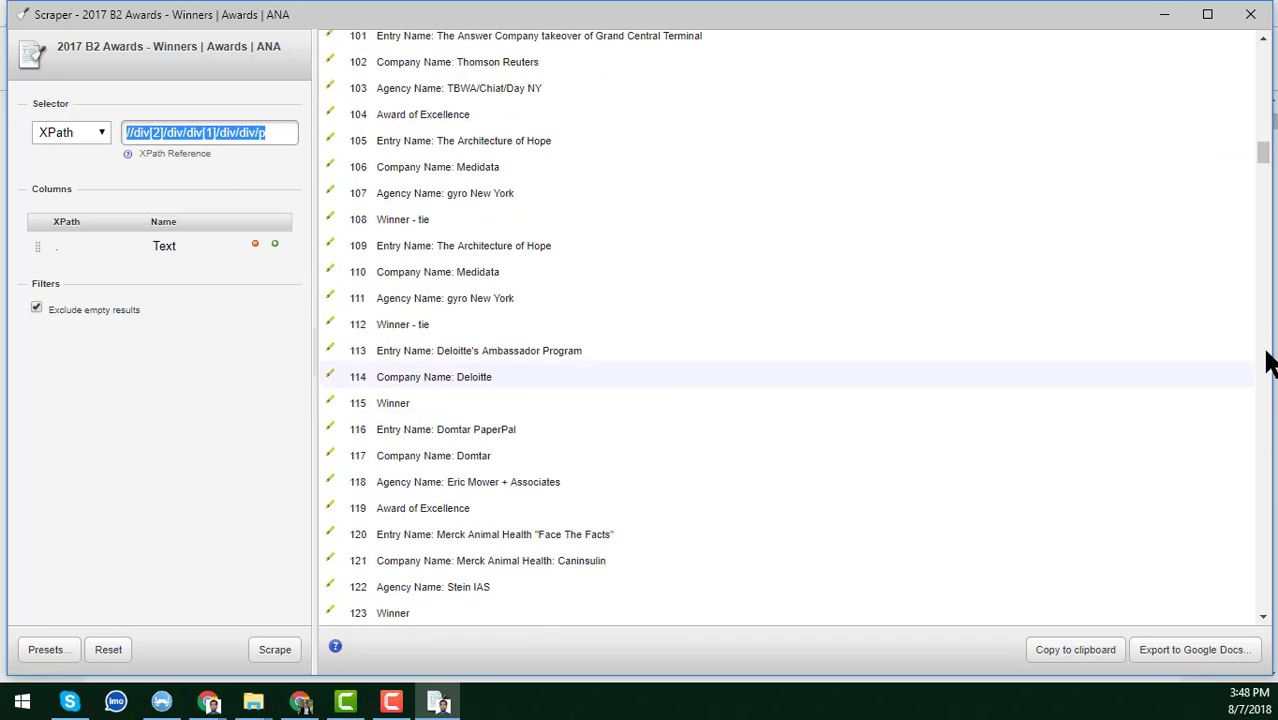
left_click_drag(1264, 160, 1258, 622)
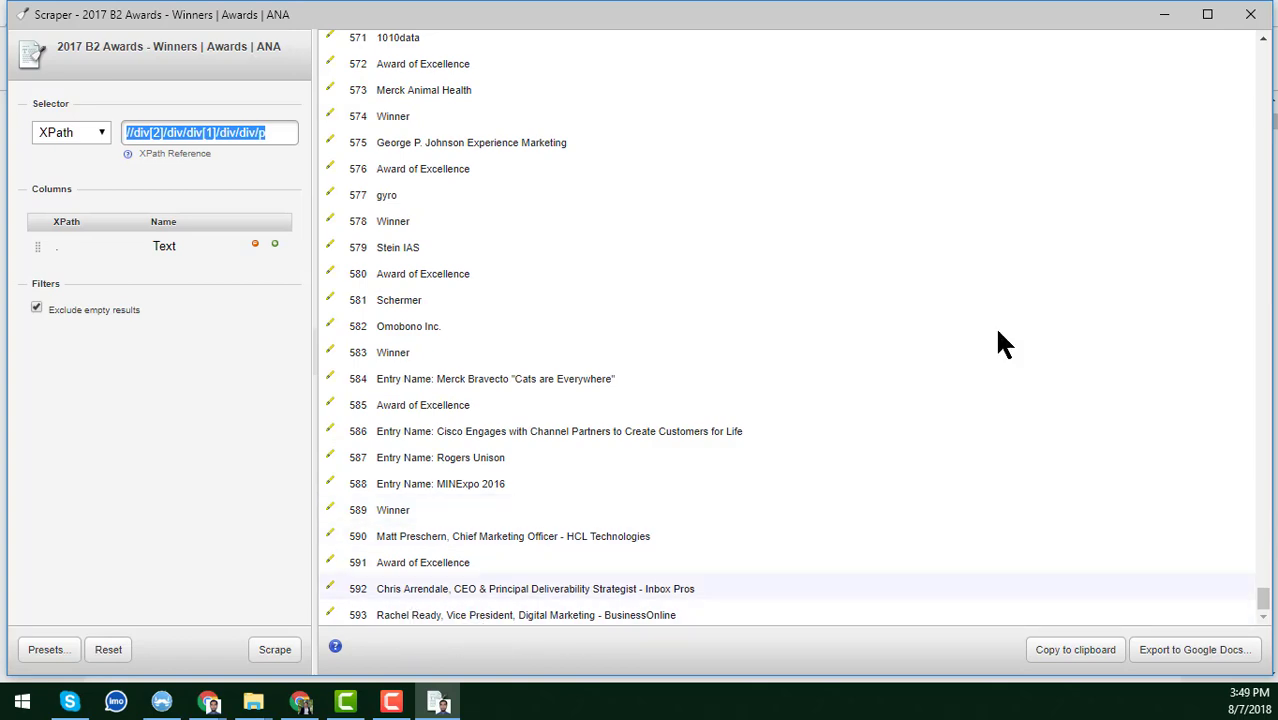
Step: Compare the last award entry on the page with the end of the Scraper results
left_click(1164, 14)
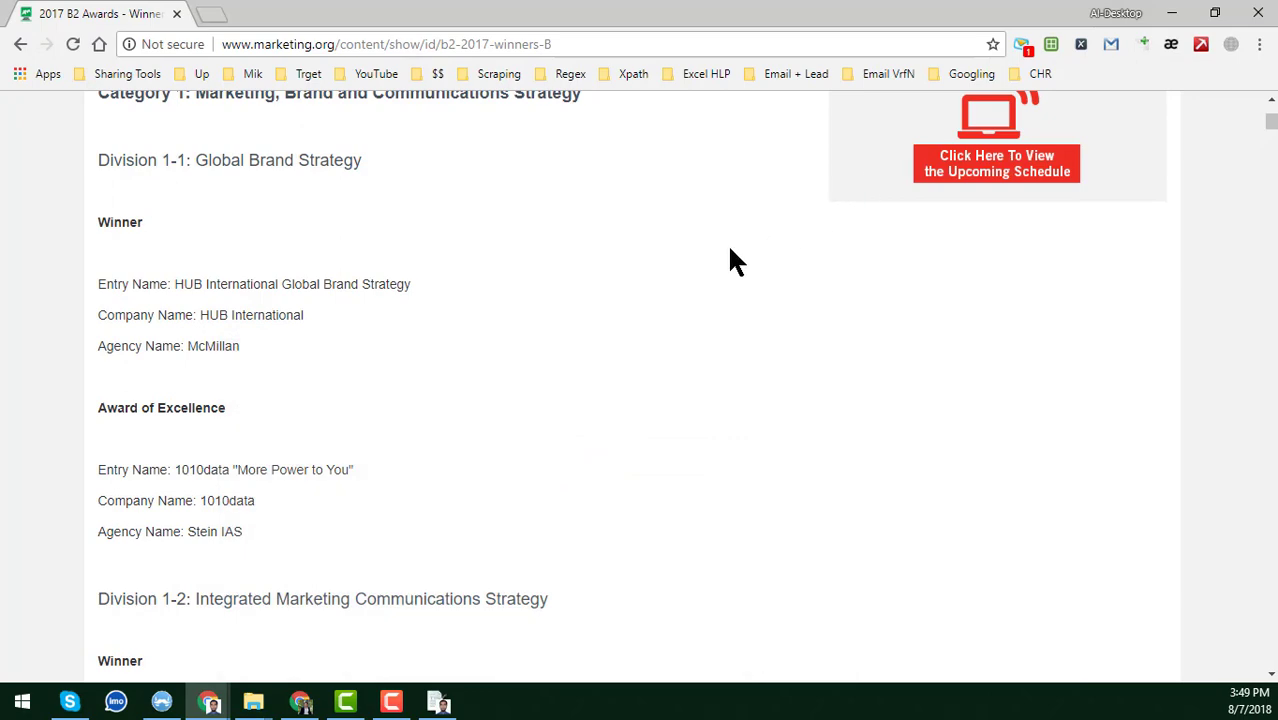
key("End")
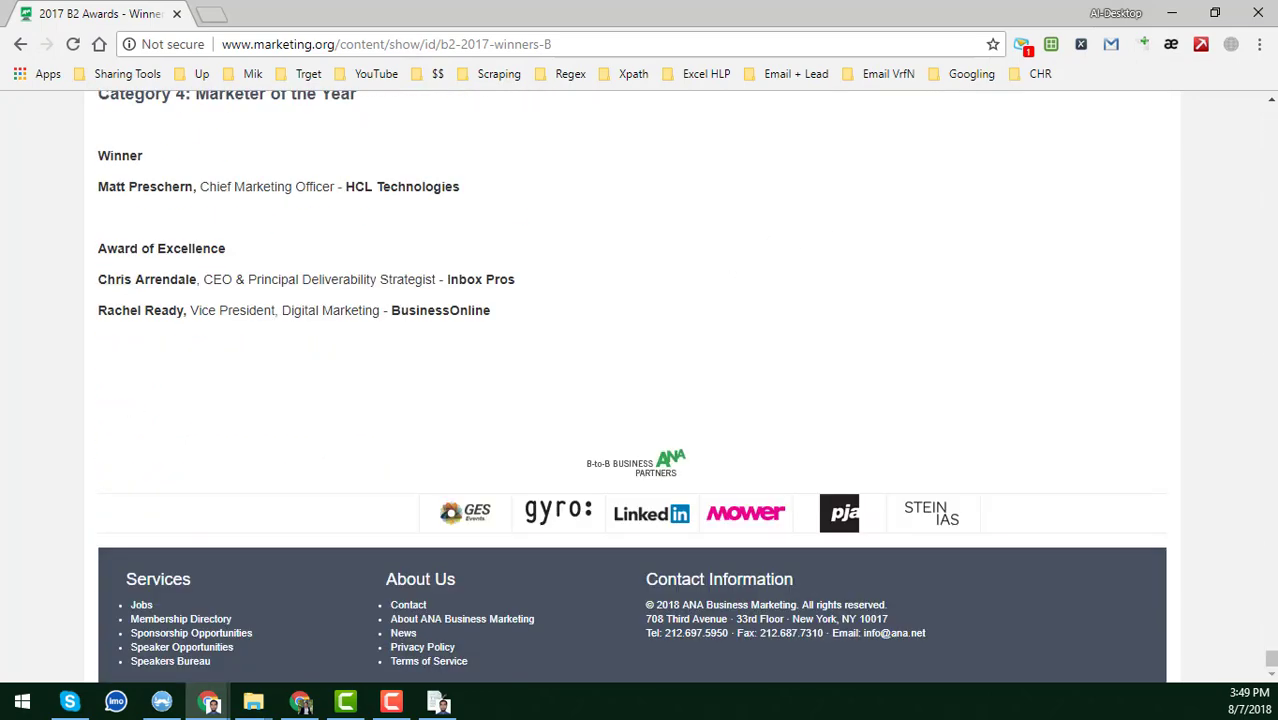
left_click_drag(96, 311, 291, 313)
left_click(438, 701)
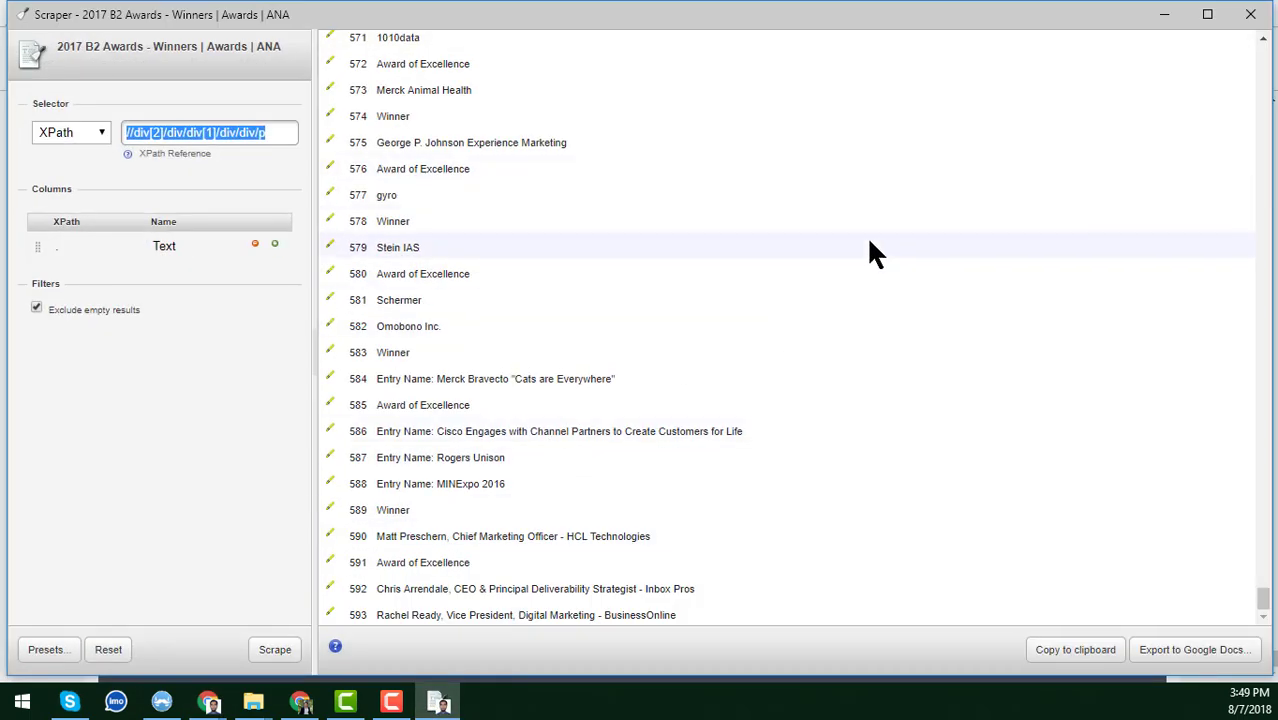
scroll(875, 258, "up", 10)
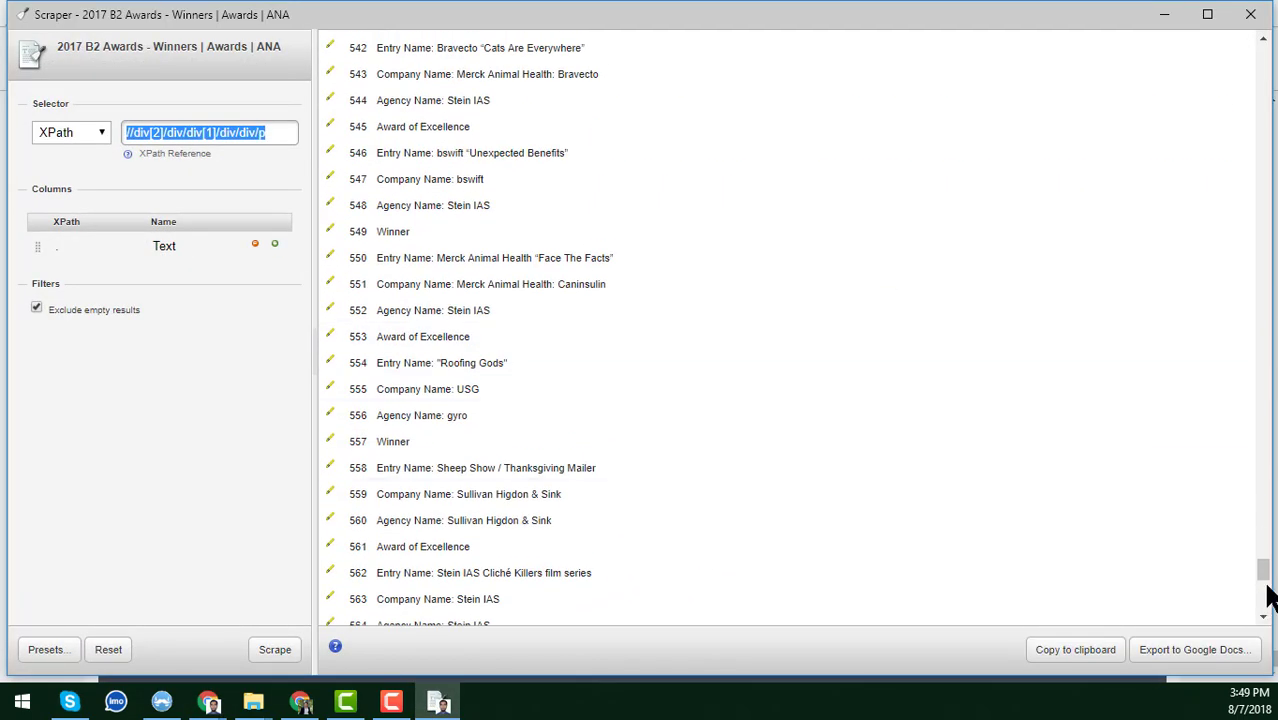
left_click_drag(1266, 588, 1262, 46)
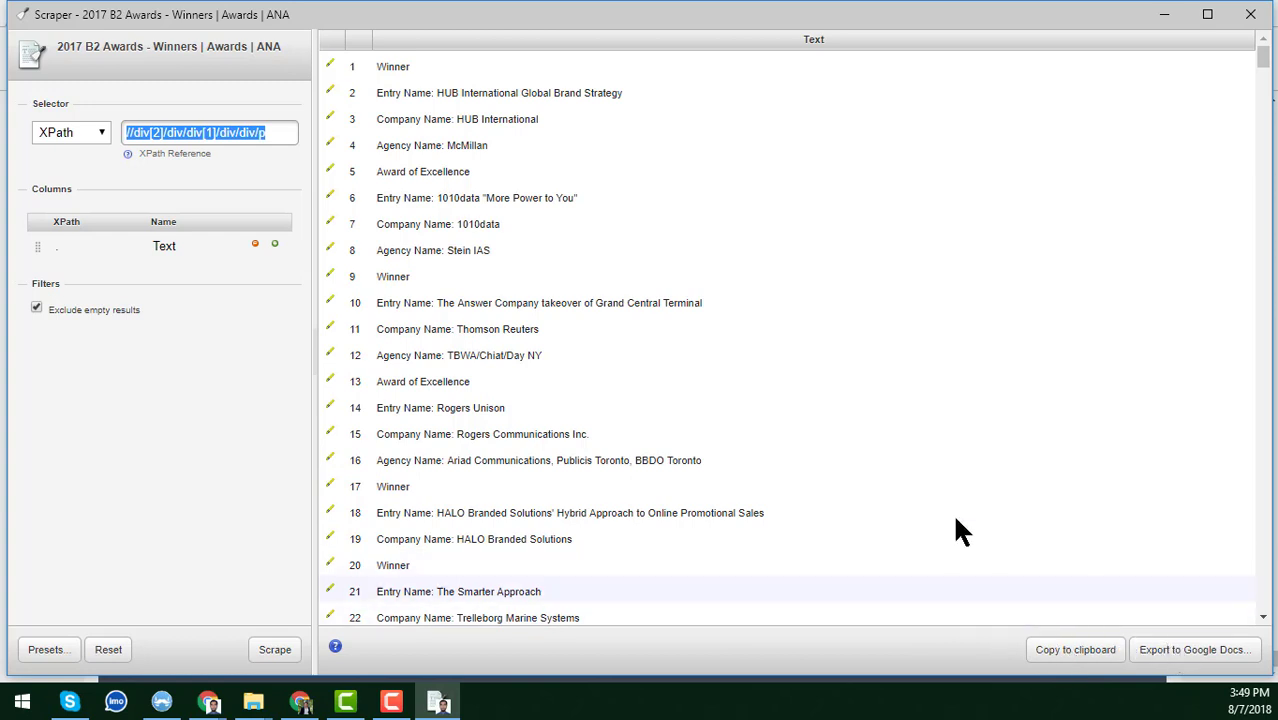
Step: Copy all scraped rows to the clipboard and bring the 8th Projects-4-Aug-2018 folder window forward
left_click(1075, 650)
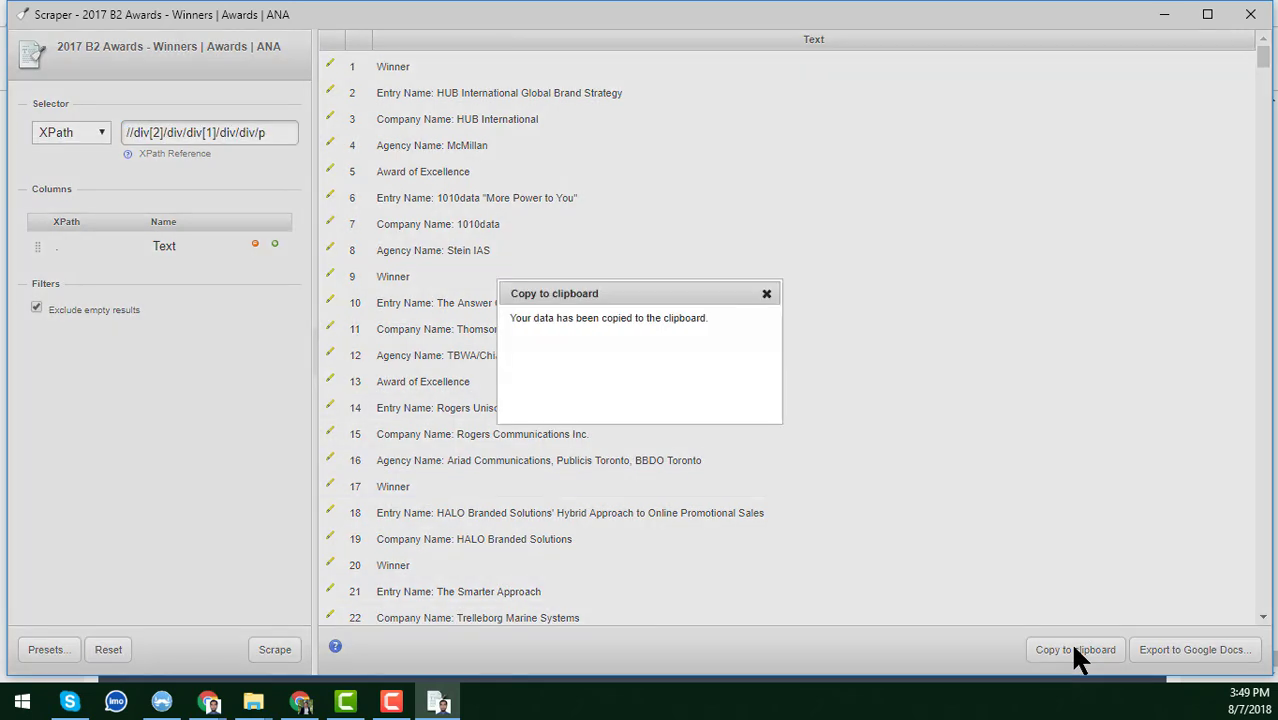
left_click(588, 289)
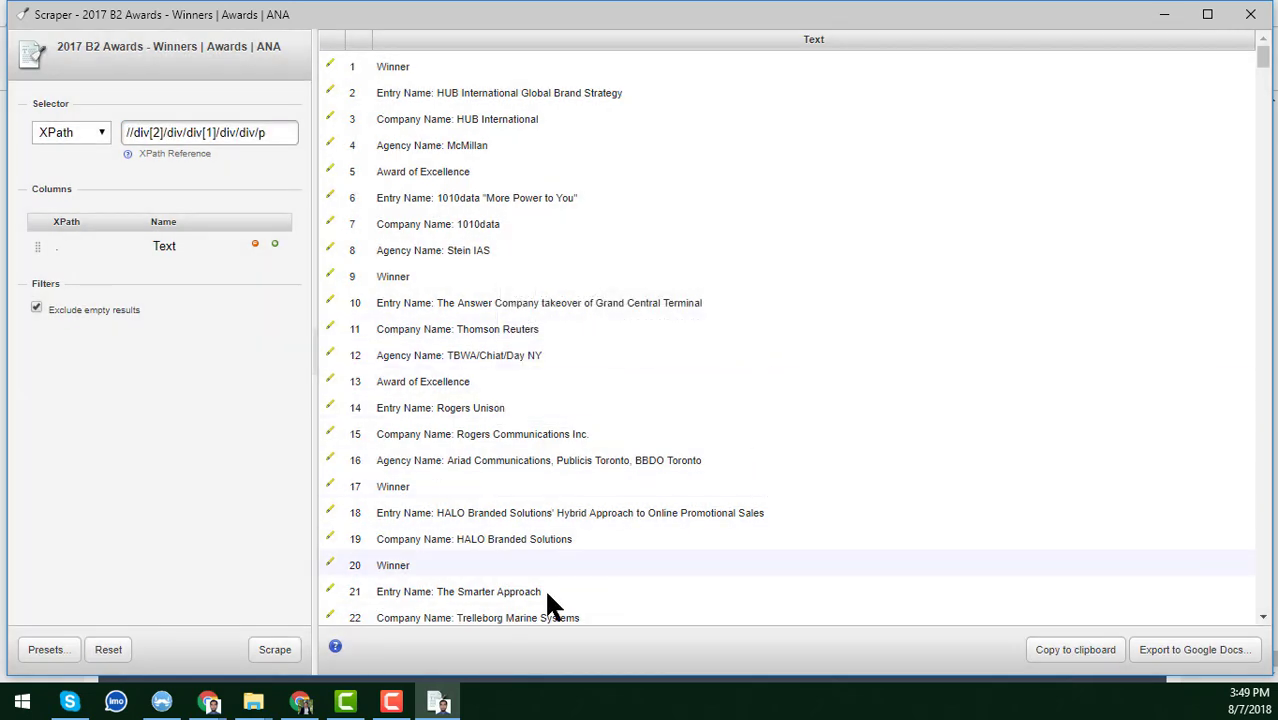
mouse_move(256, 704)
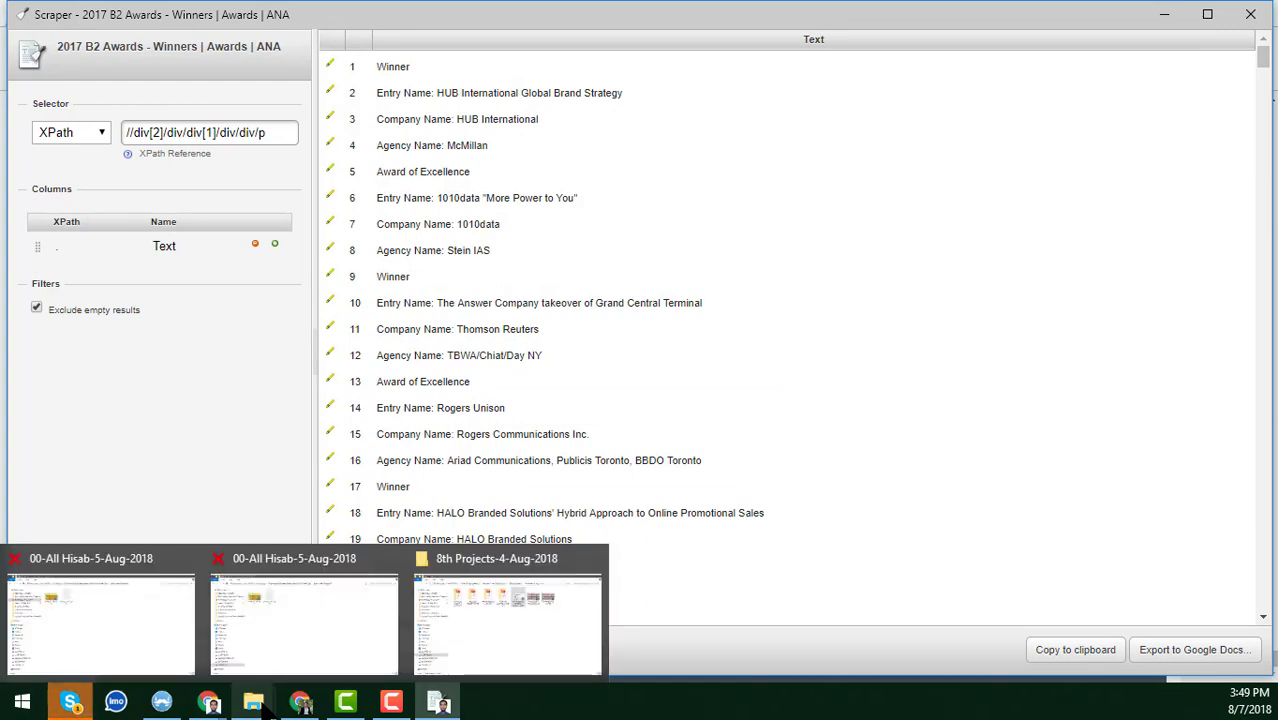
left_click(496, 615)
Step: Open the '2017 B2 Awards - Winners - ANA' workbook from the folder
right_click(842, 453)
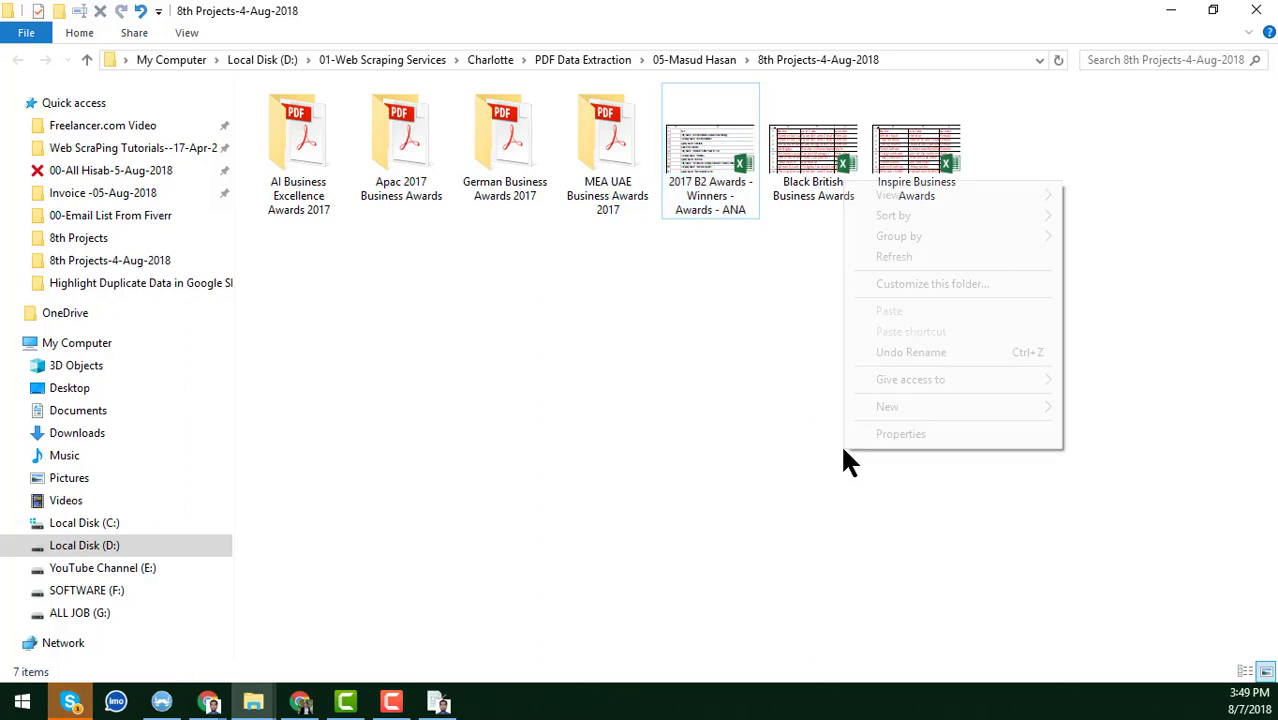
double_click(711, 150)
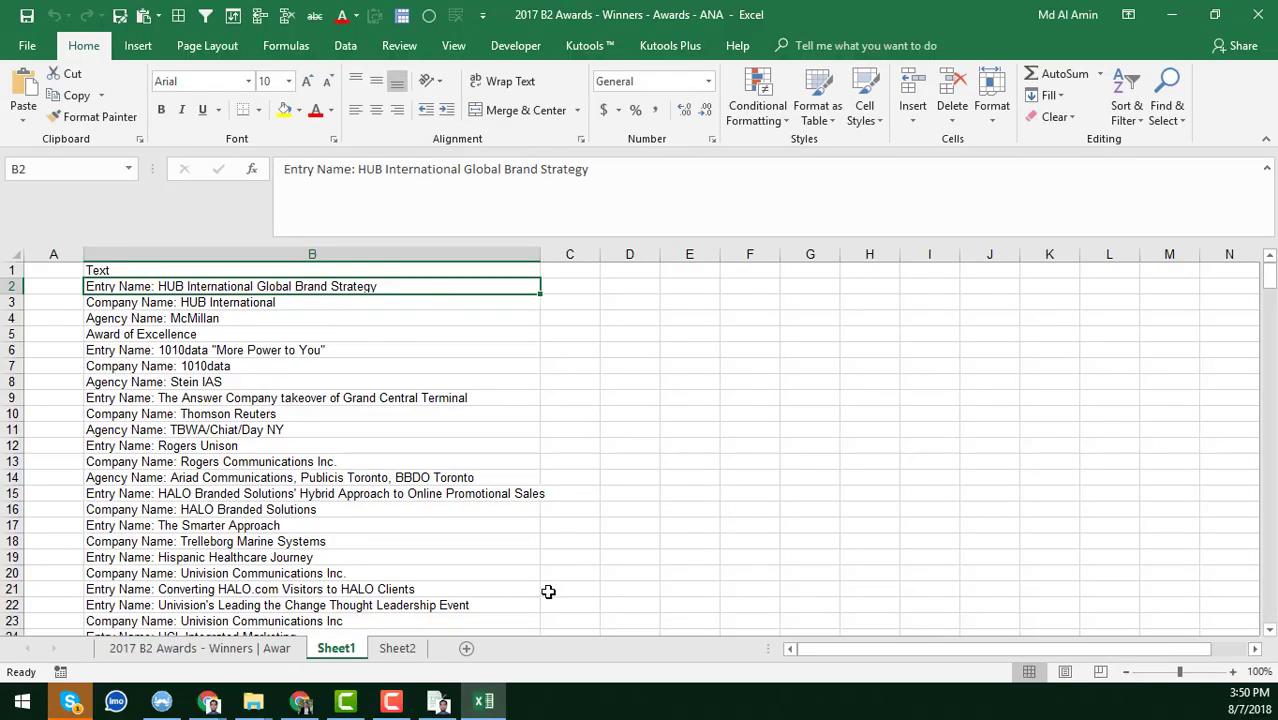
Step: Add a new Sheet3, paste the scraped rows starting at B1, and widen column B
left_click(468, 648)
left_click(520, 472)
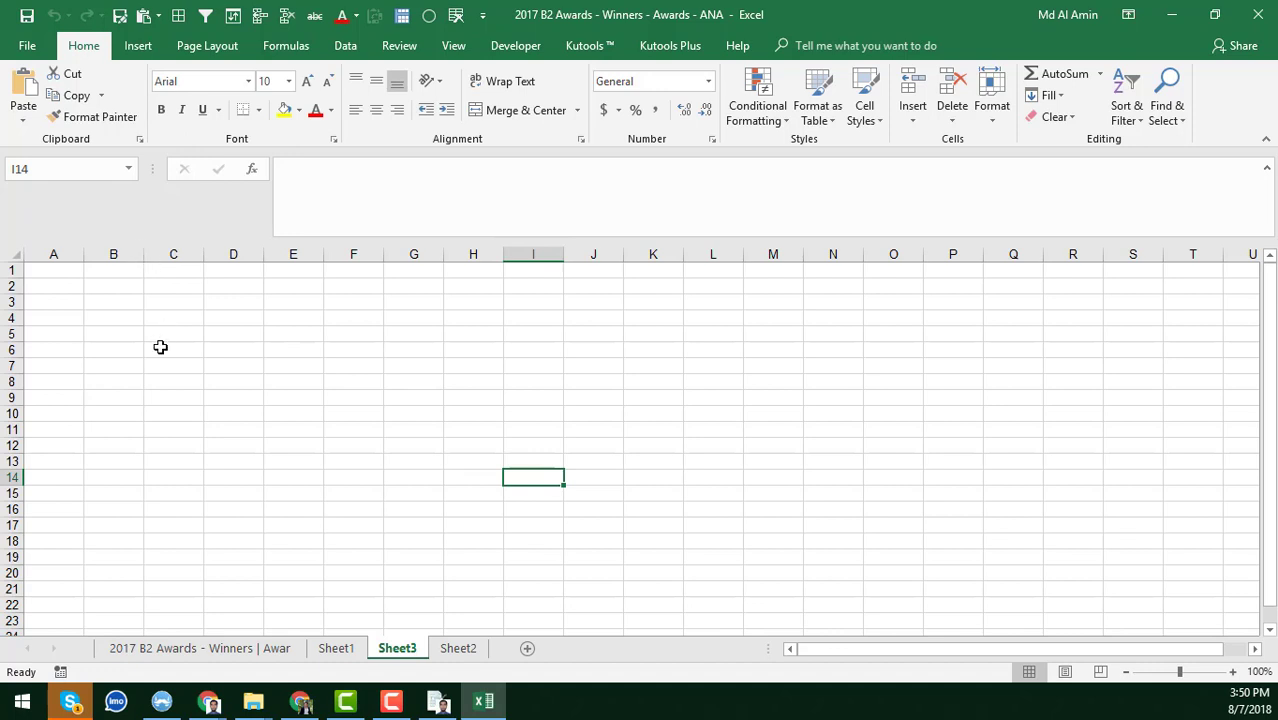
left_click(121, 274)
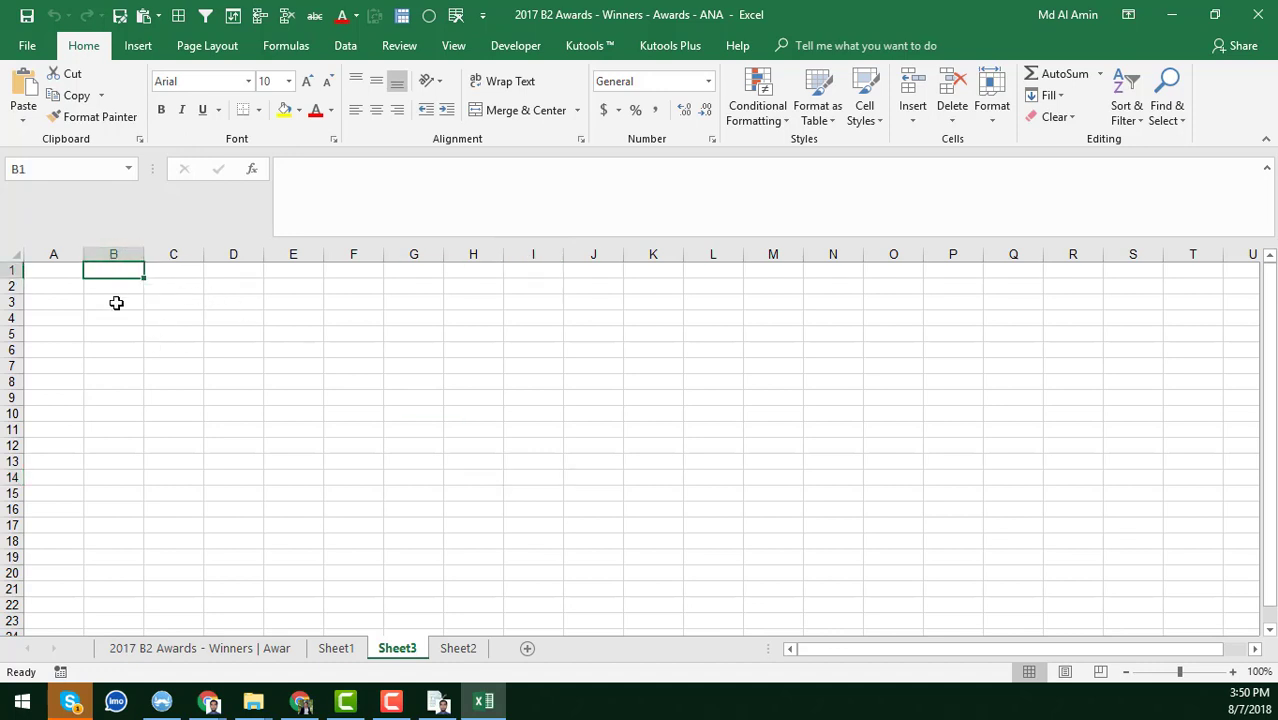
key("ctrl+v")
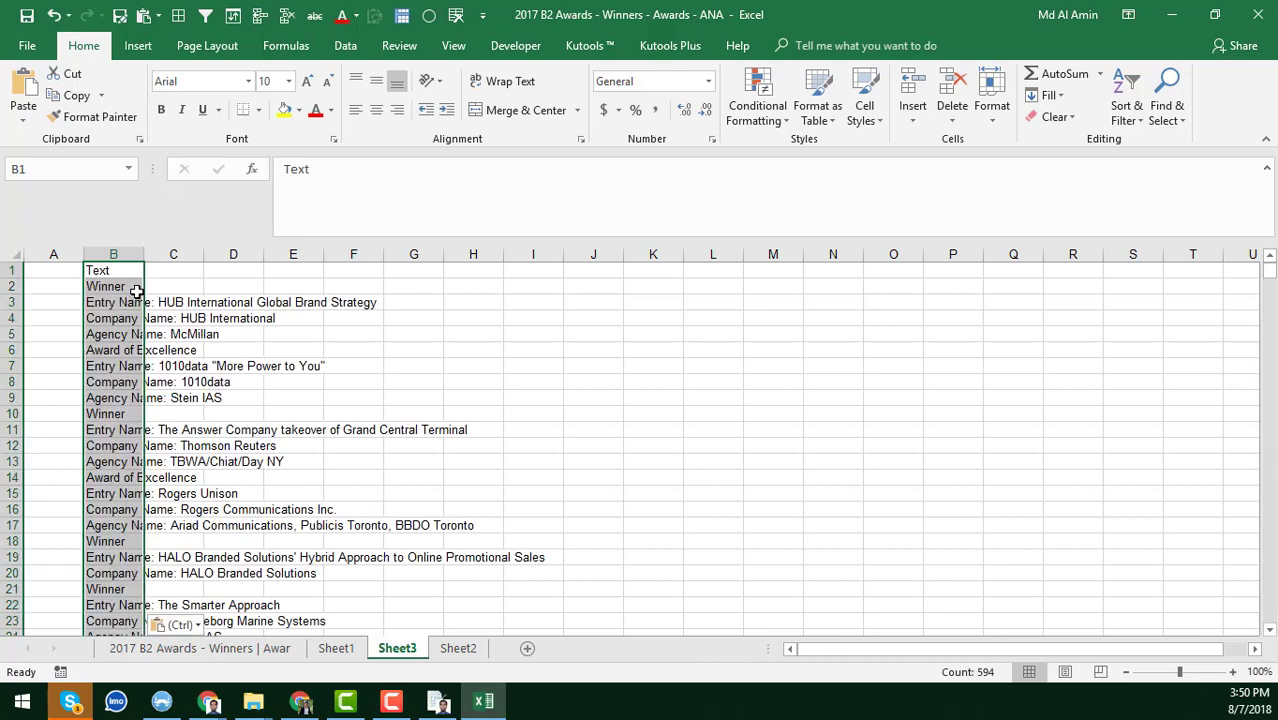
left_click(128, 283)
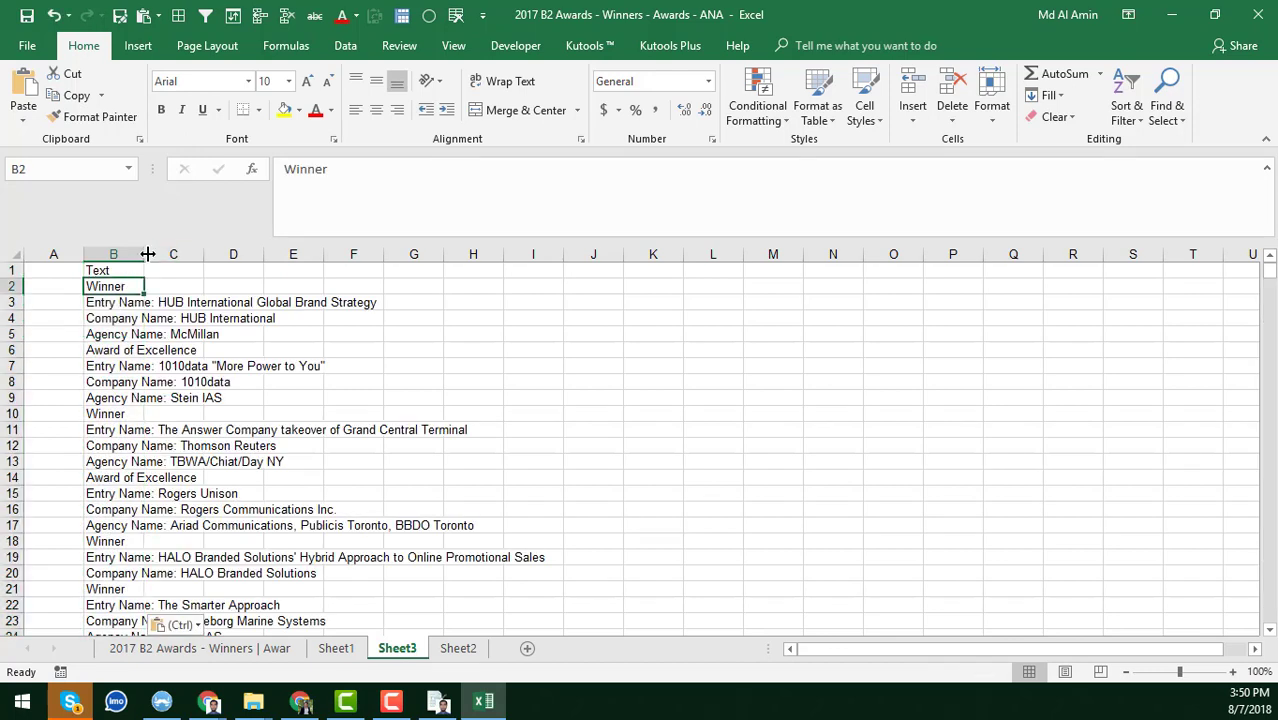
left_click_drag(143, 254, 604, 345)
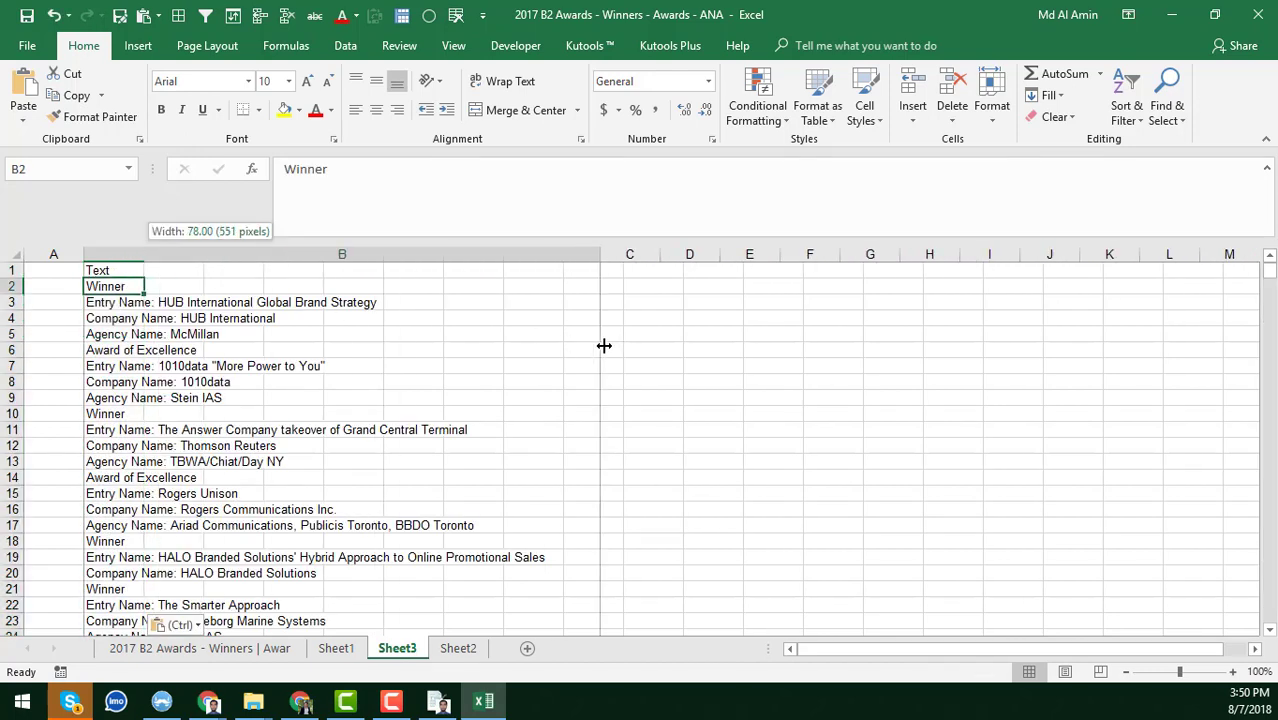
Step: Check the list runs to B594, inspect the Entry and Agency entries, and select column B
left_click(342, 302)
key("ctrl+Down")
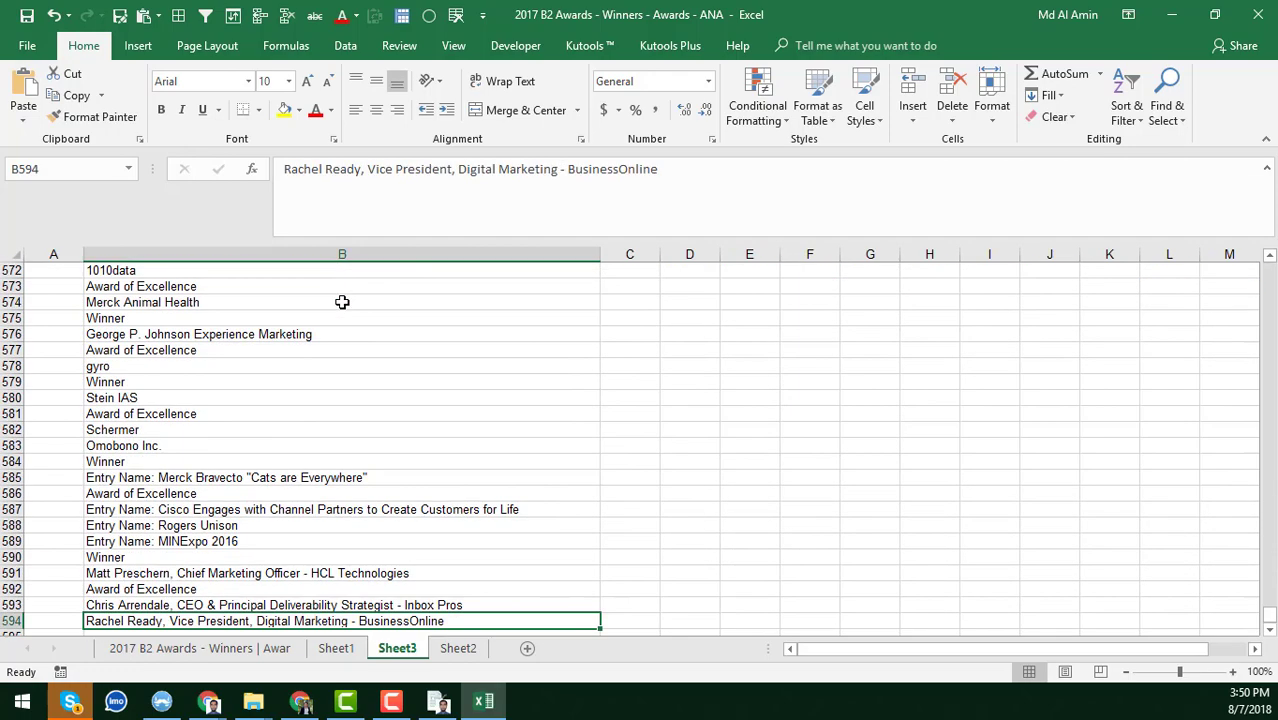
scroll(250, 410, "down", 3)
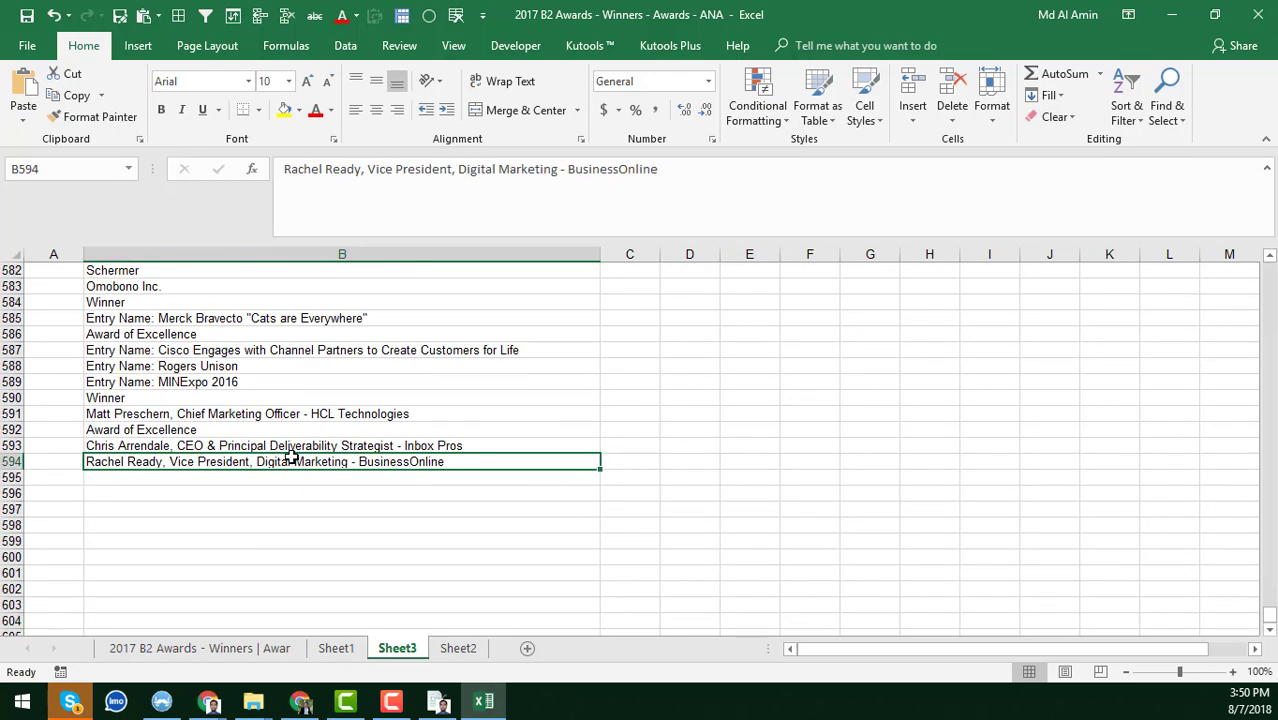
key("ctrl+Up")
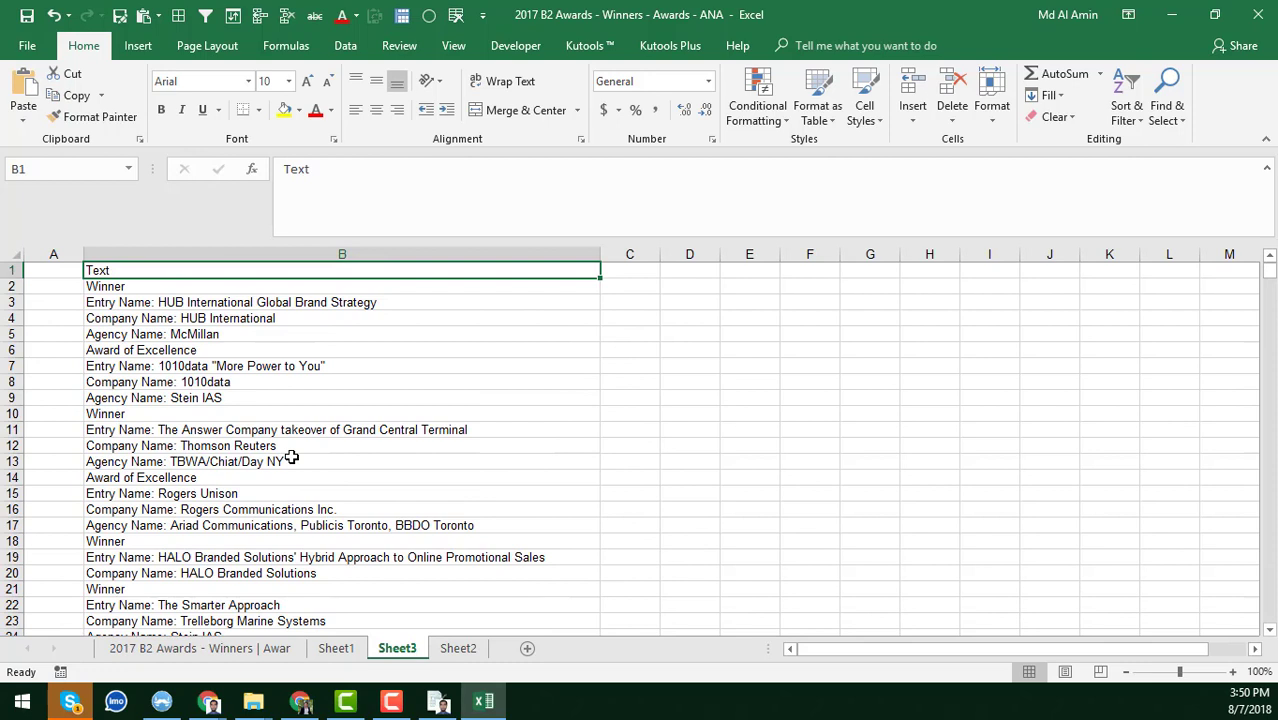
left_click(298, 307)
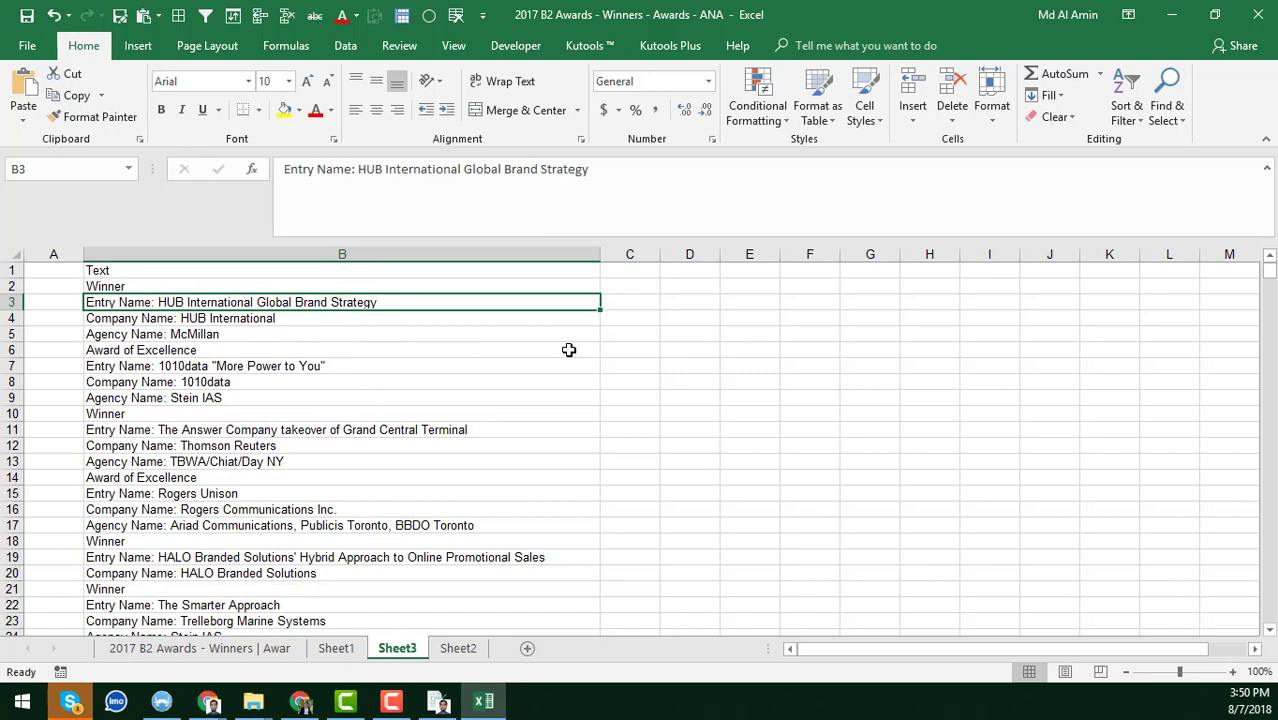
left_click(197, 397)
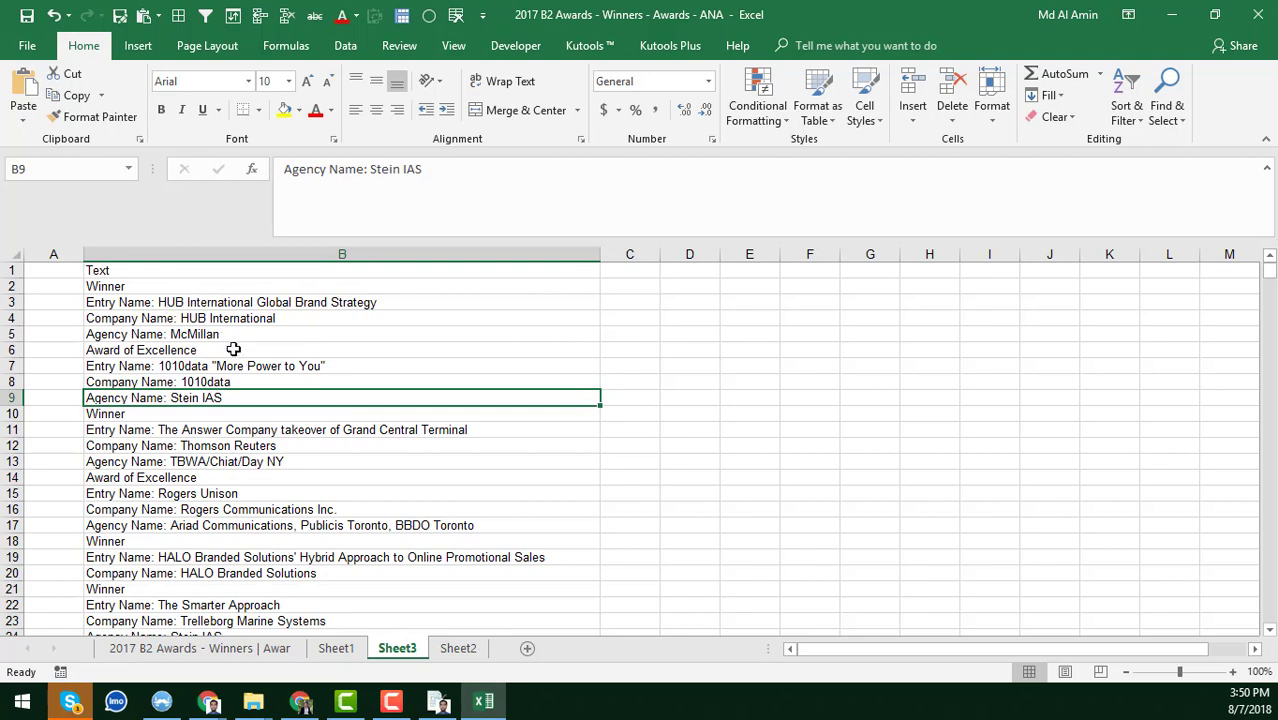
left_click(343, 255)
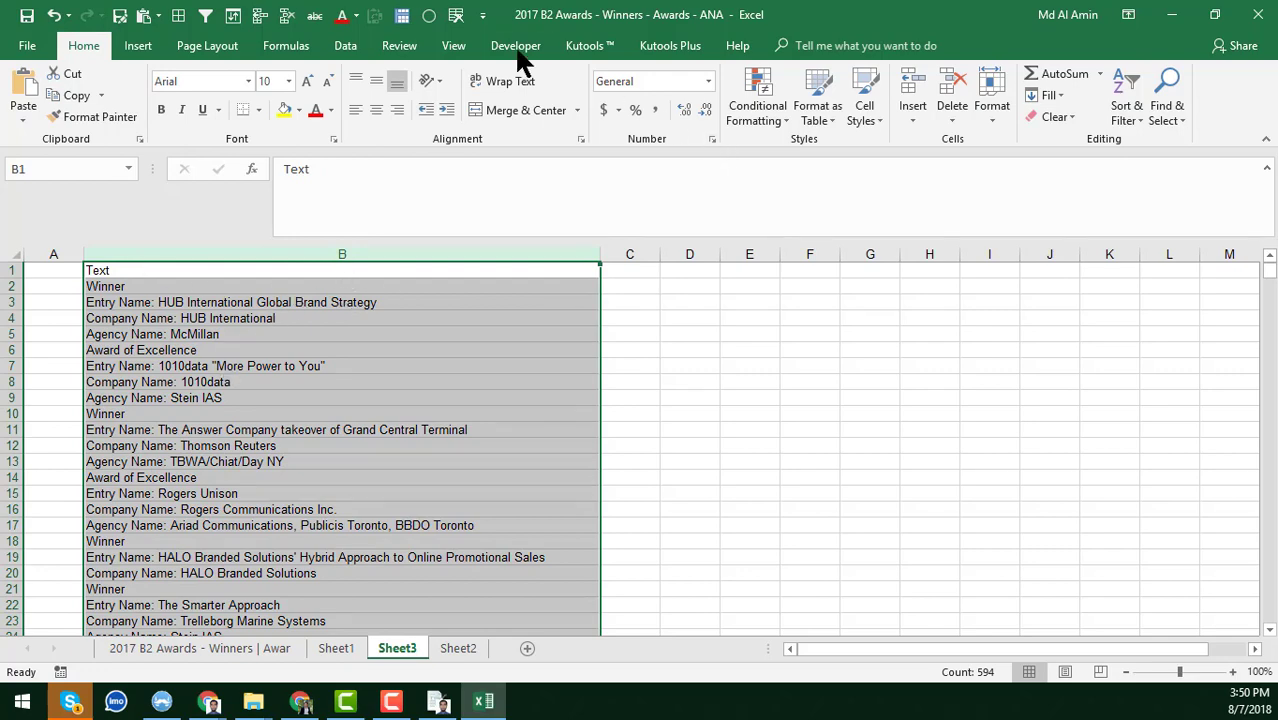
Step: Remove duplicates from column B with 'My data has headers', leaving 307 unique values
left_click(345, 45)
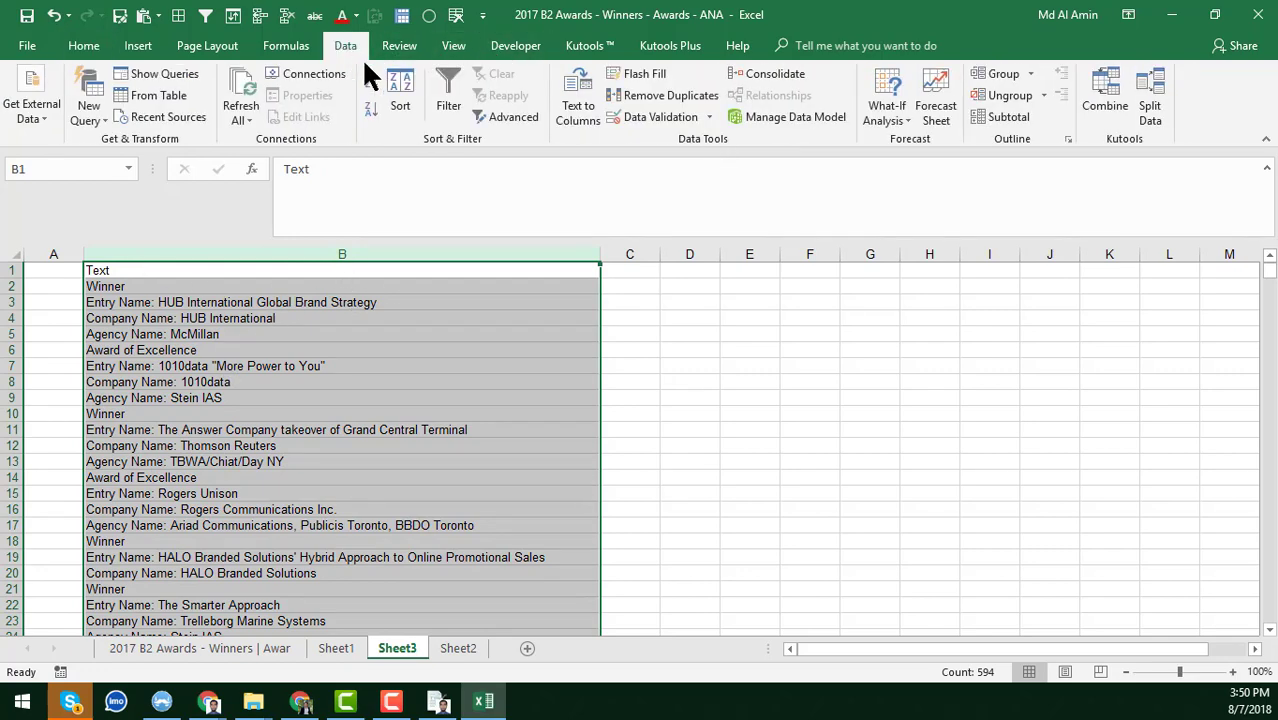
left_click(662, 94)
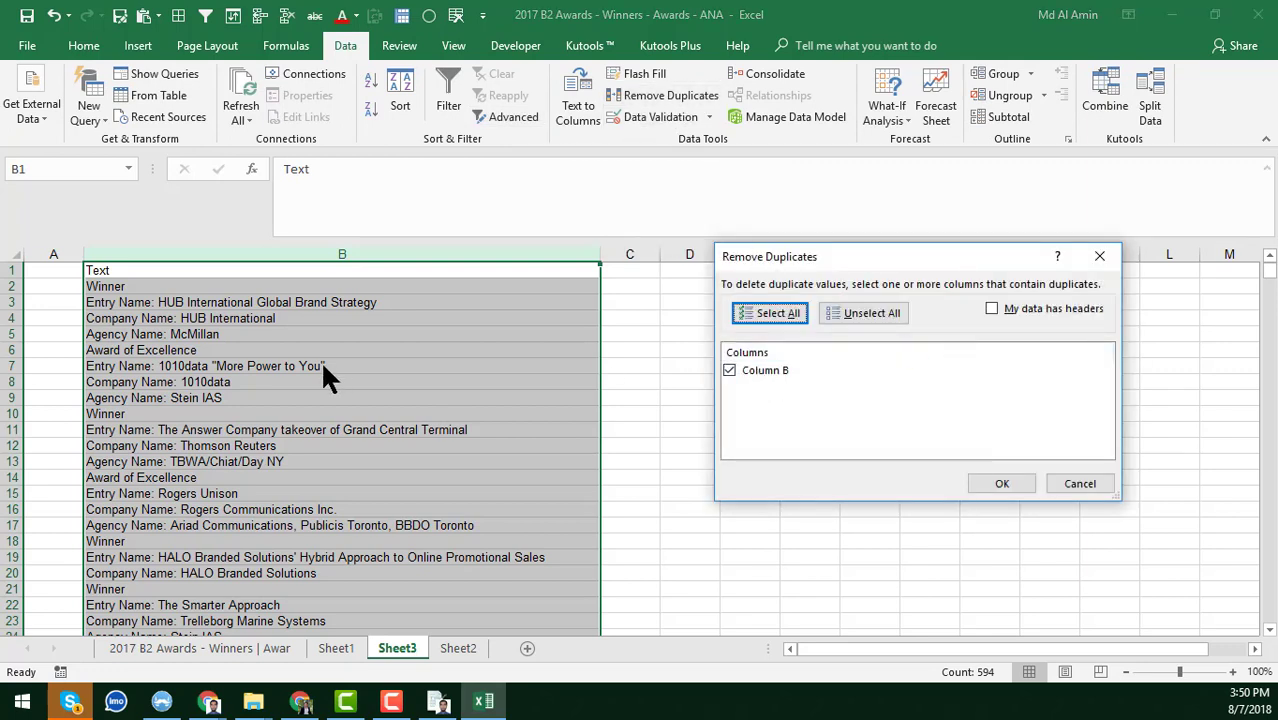
left_click(1015, 312)
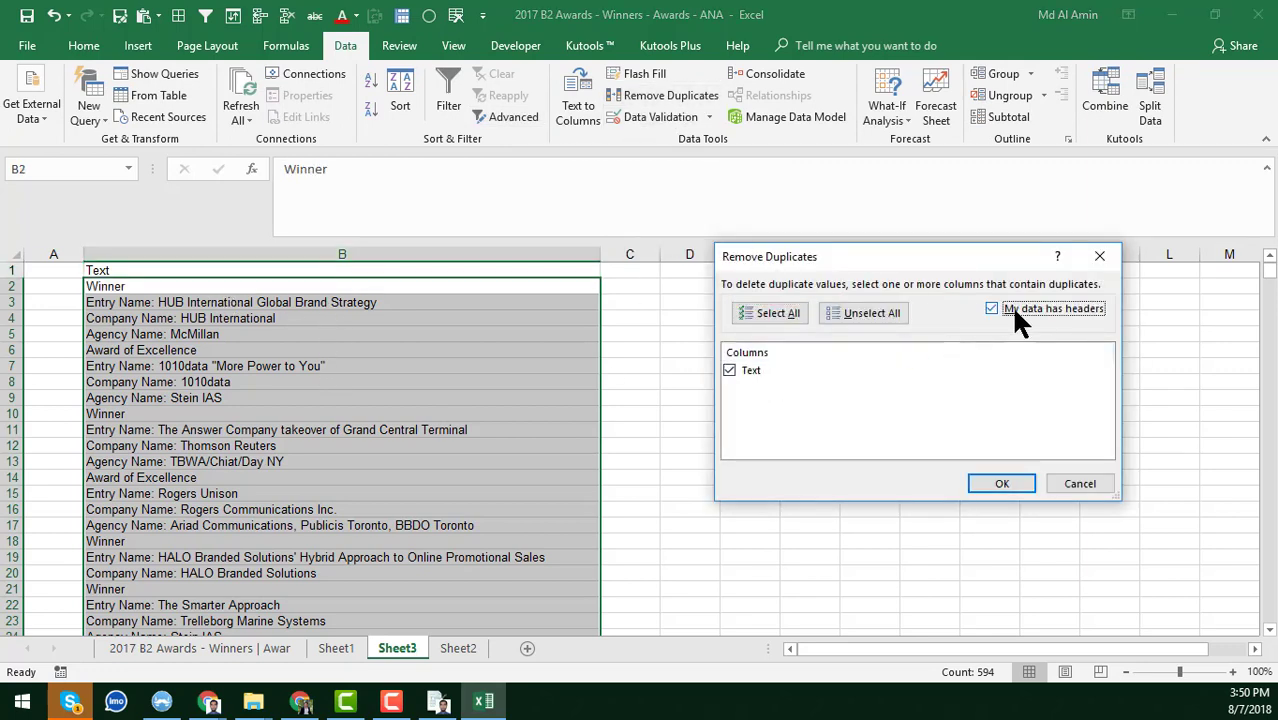
left_click(1000, 477)
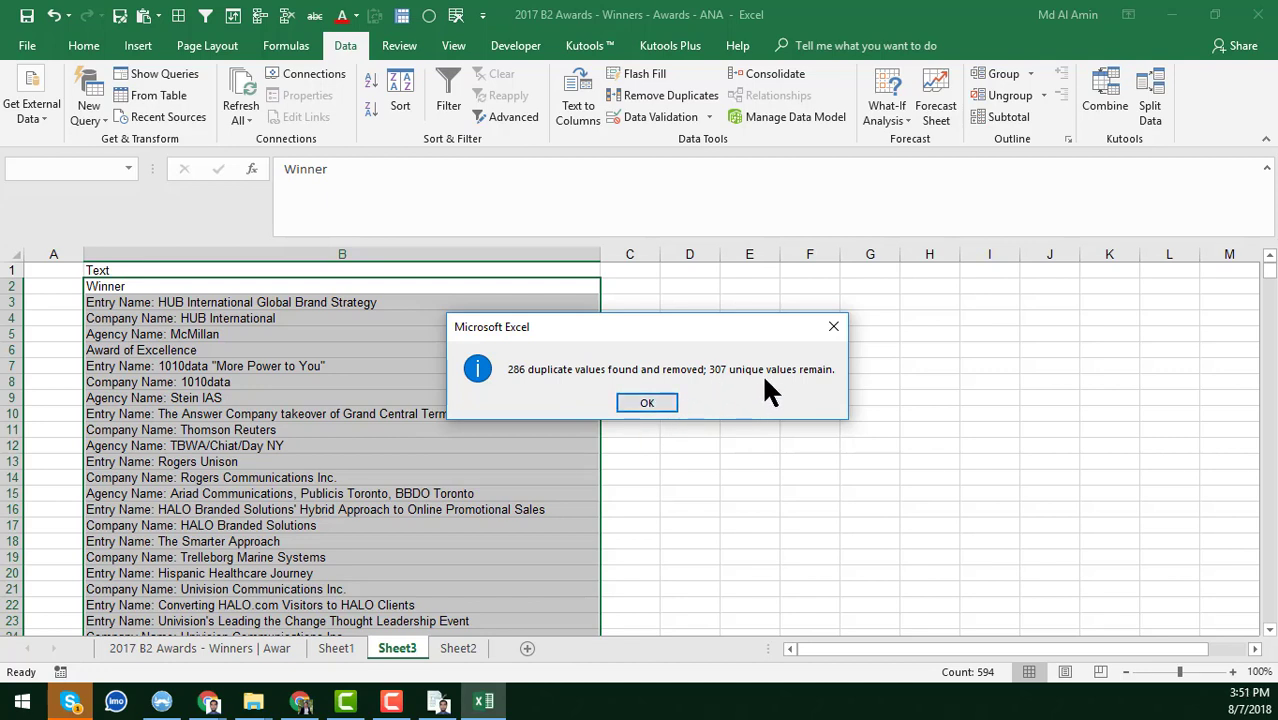
left_click(648, 403)
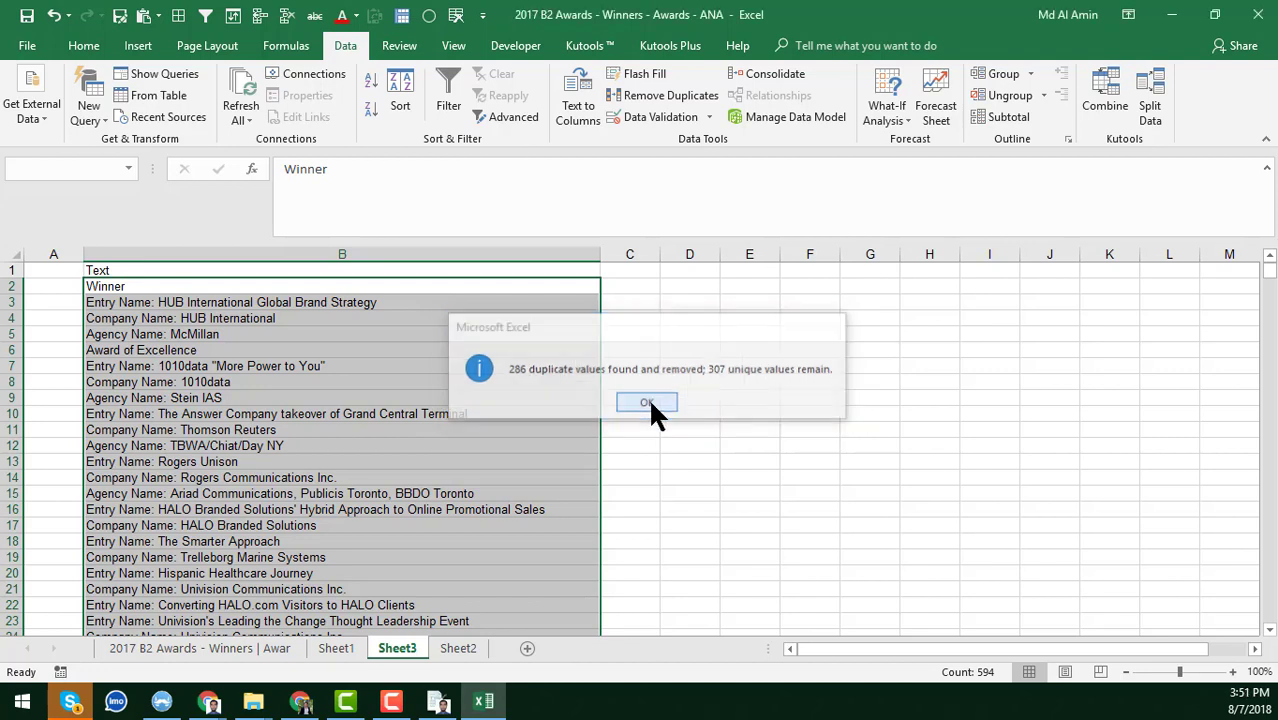
left_click(413, 408)
left_click(100, 284)
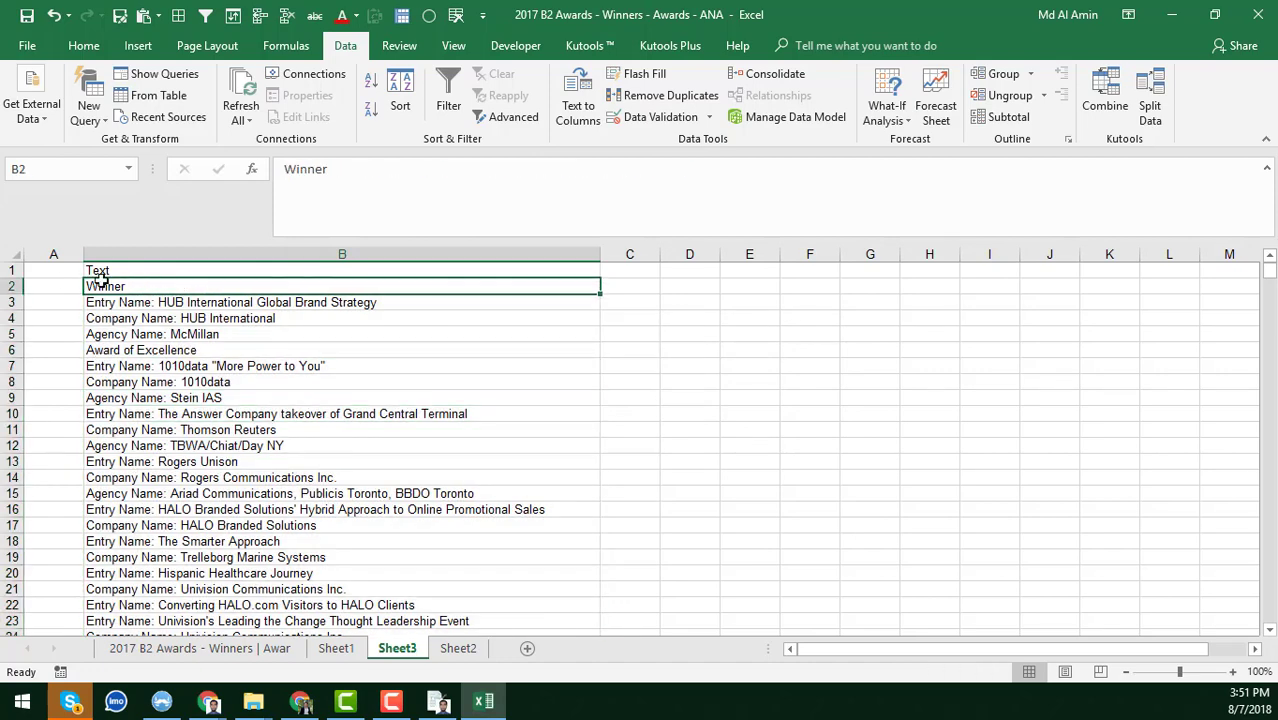
Step: Delete the Winner row 2 on Sheet3 and narrow column B slightly
left_click(16, 287)
key("ctrl+minus")
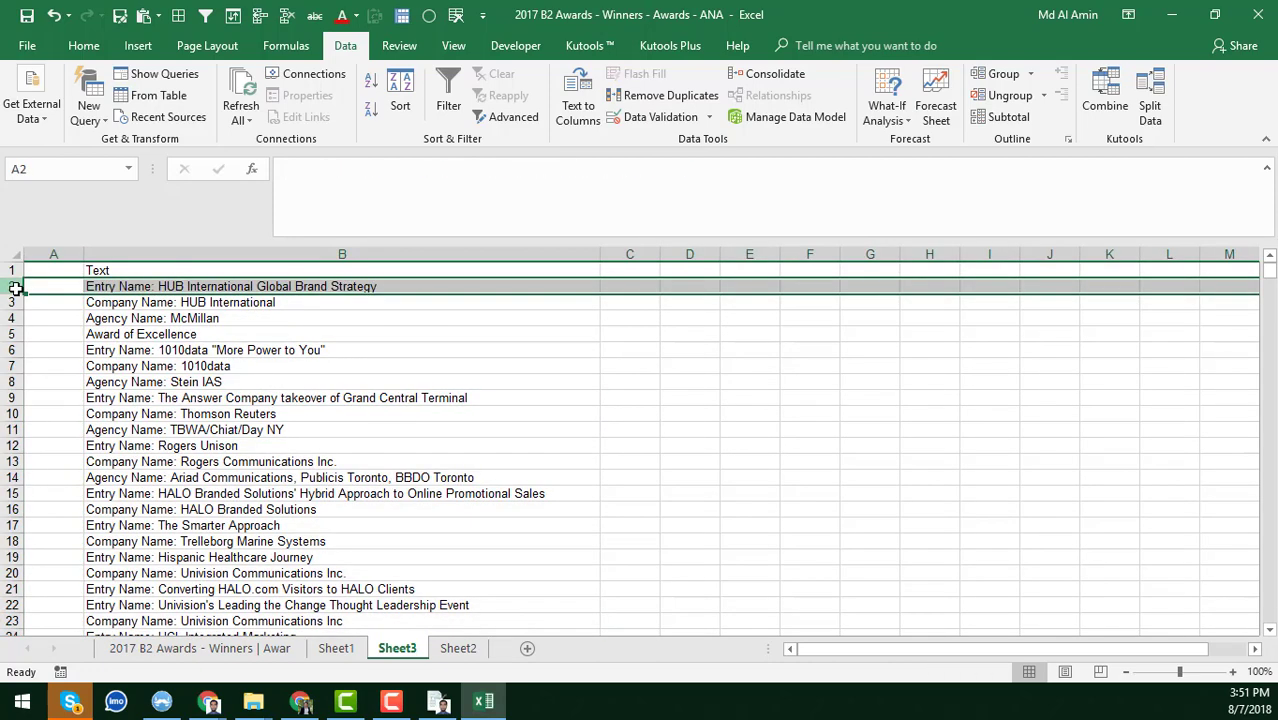
left_click(343, 363)
left_click(382, 285)
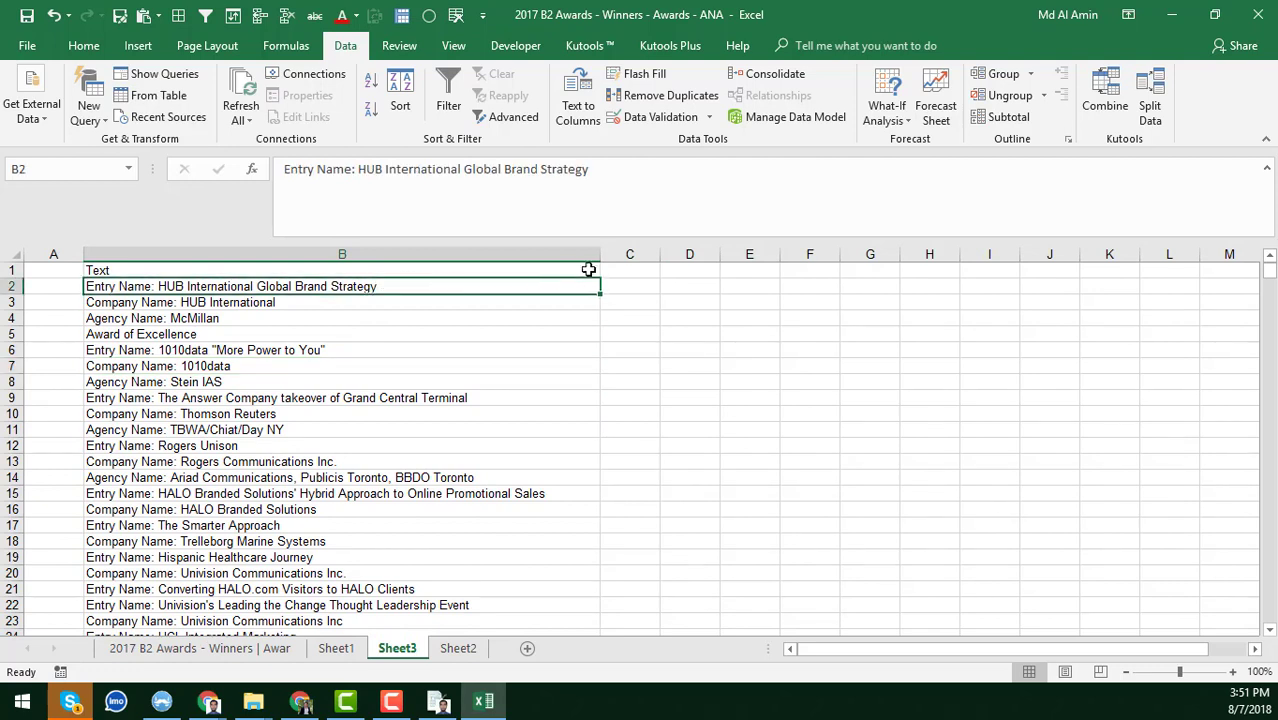
left_click_drag(600, 256, 566, 258)
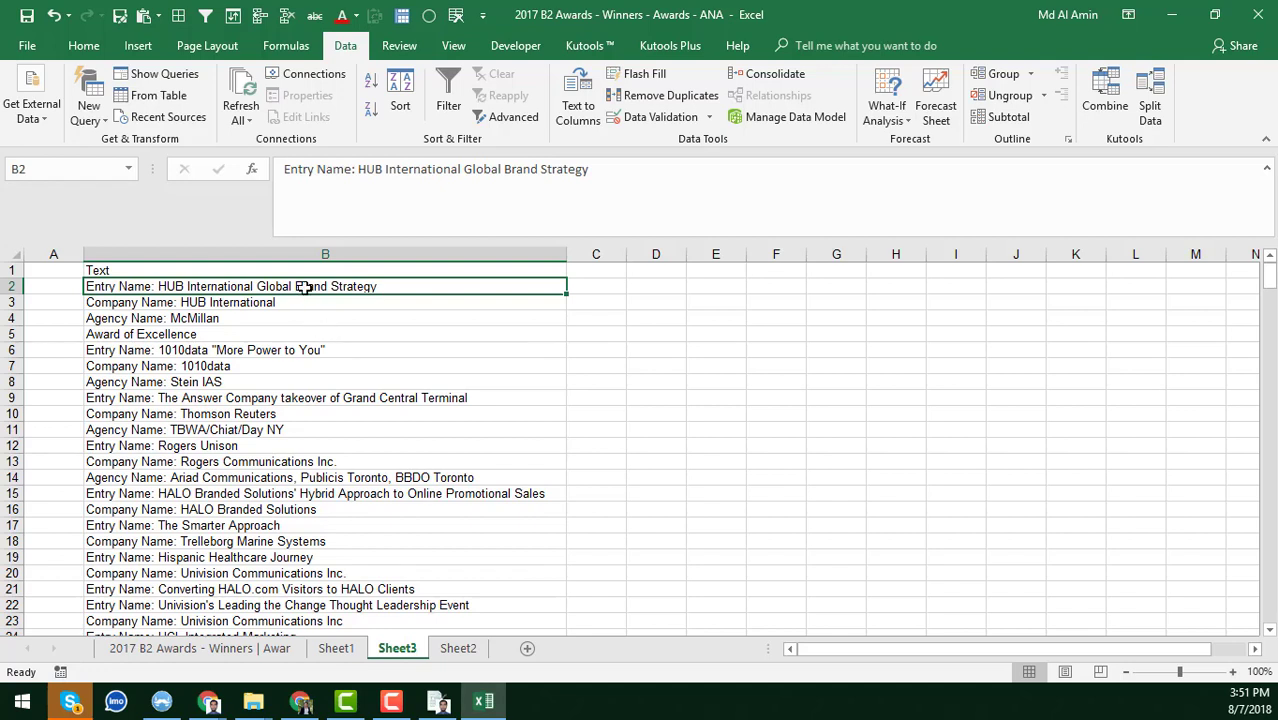
Step: Delete the Award of Excellence row 5 from Sheet3's list
left_click(154, 307)
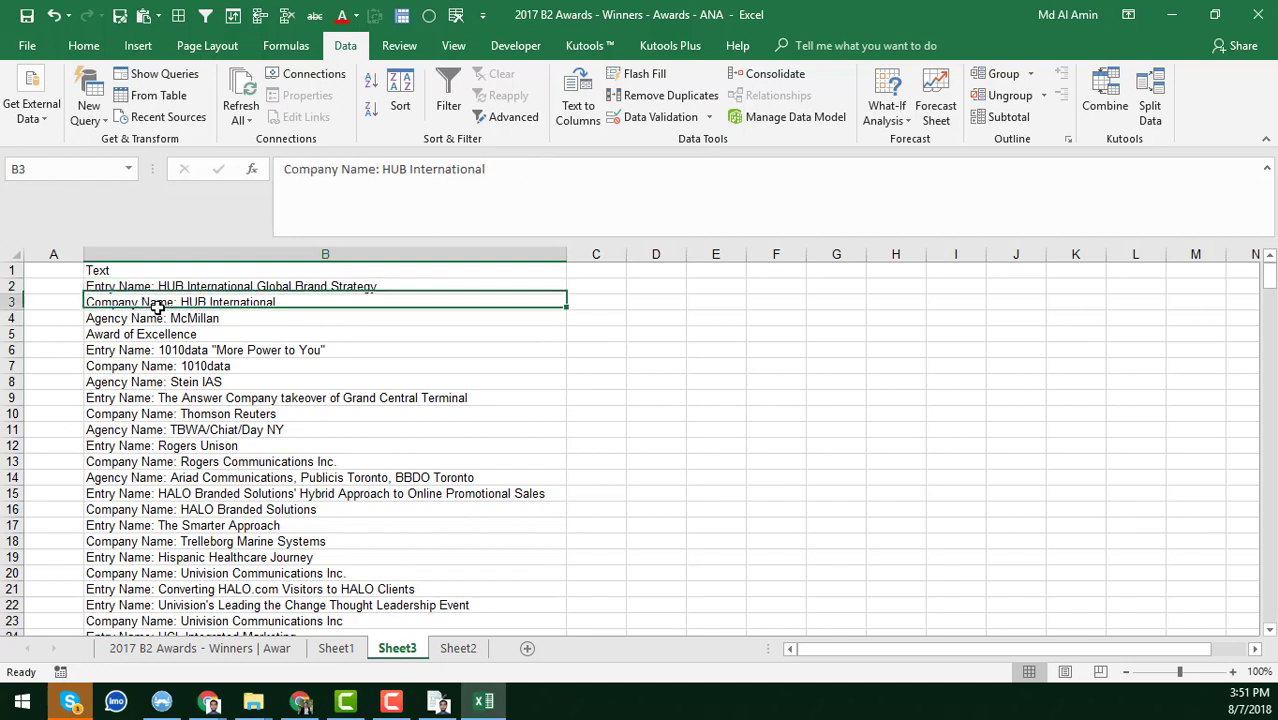
left_click(160, 320)
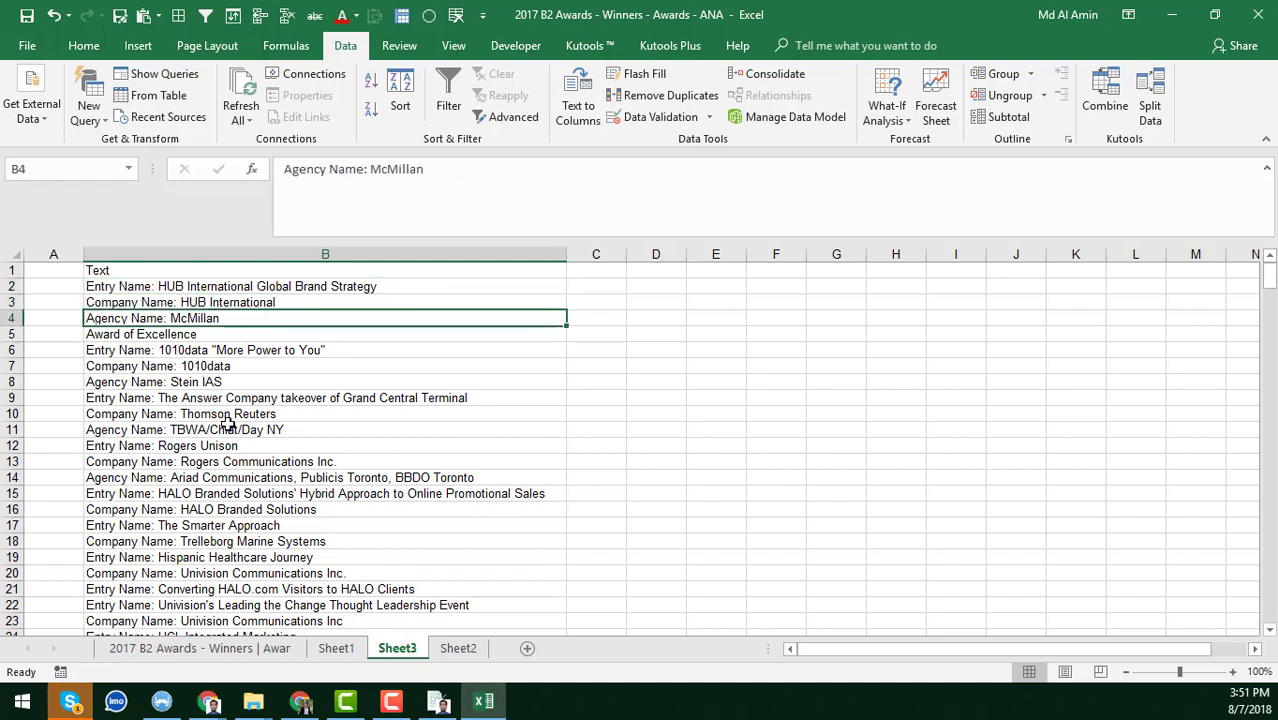
left_click(259, 340)
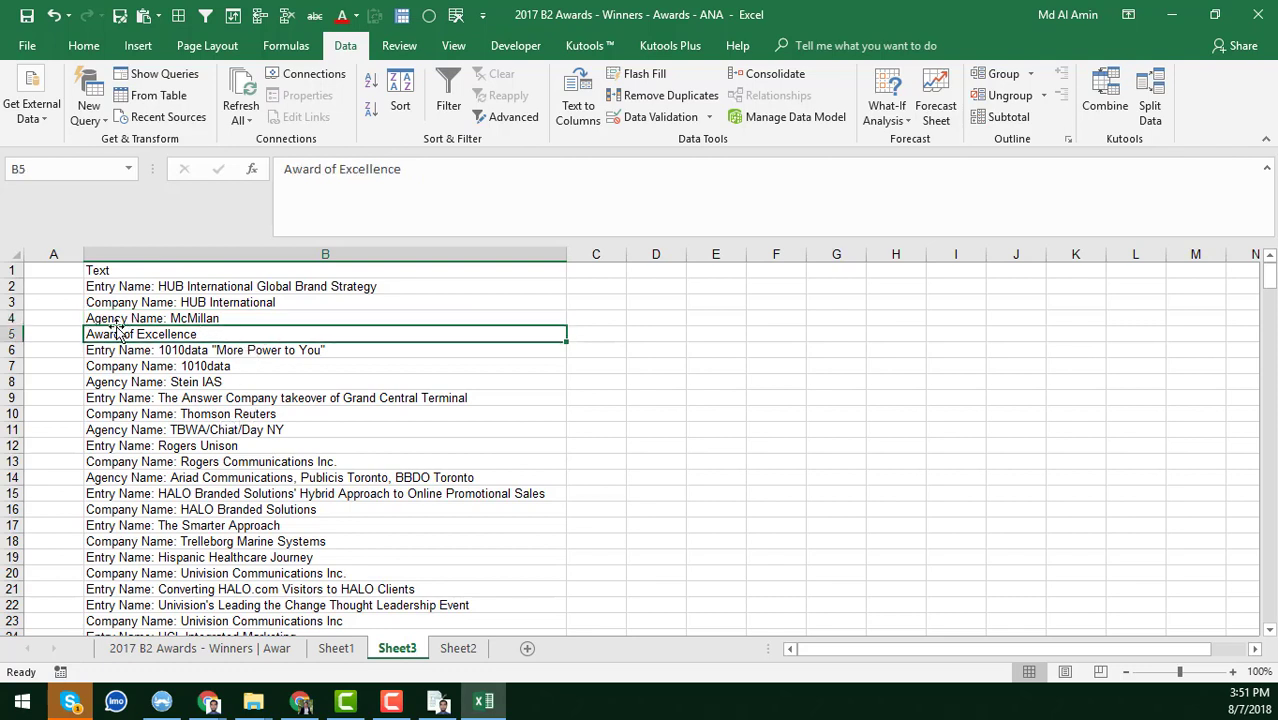
left_click(15, 333)
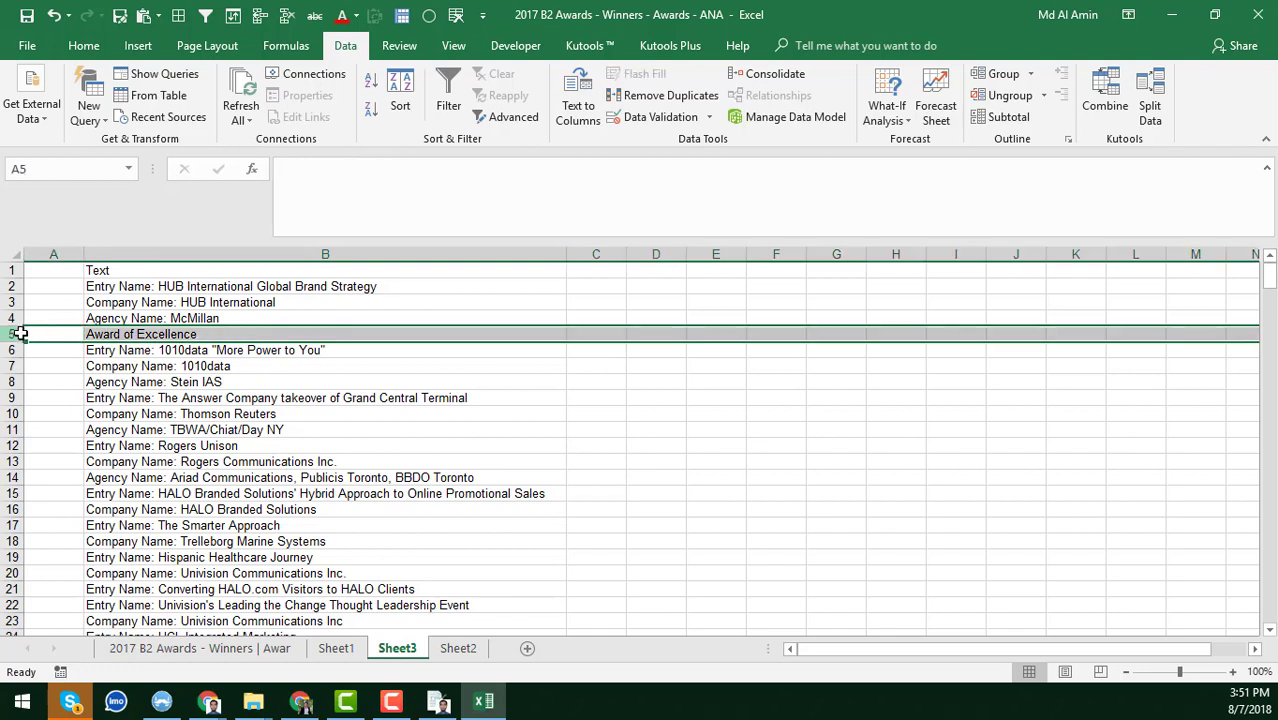
key("ctrl+minus")
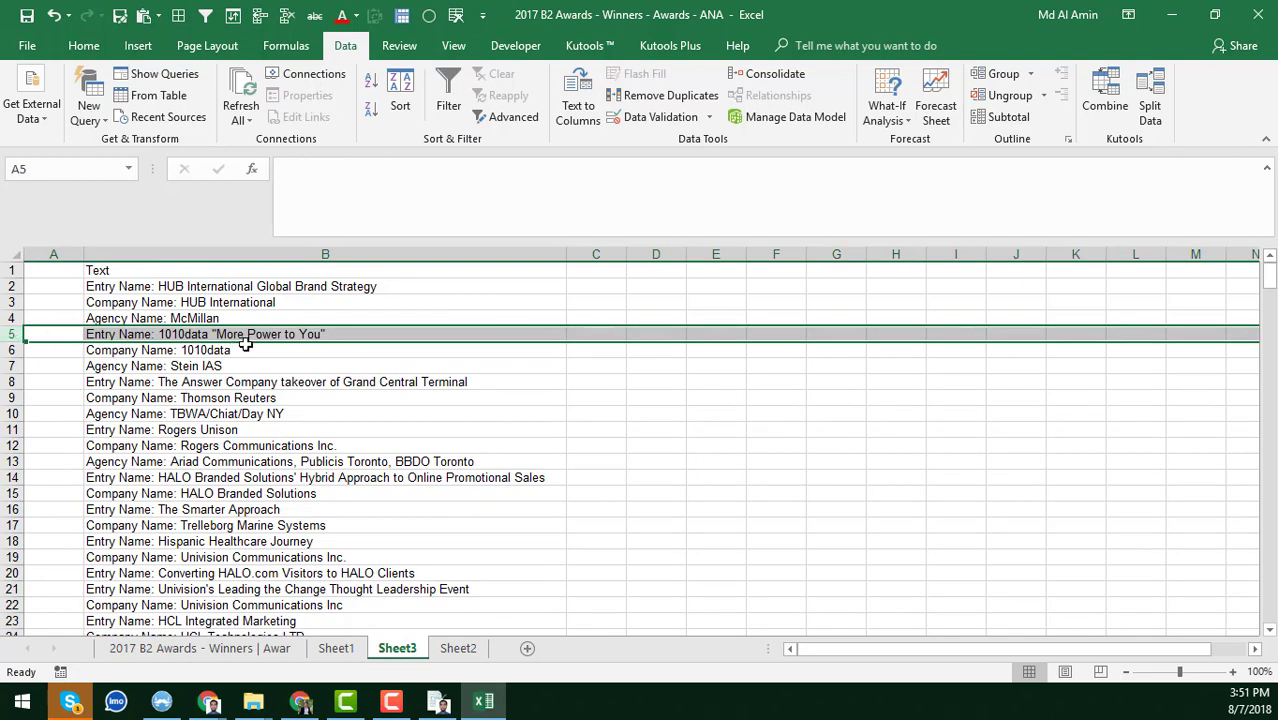
left_click(252, 330)
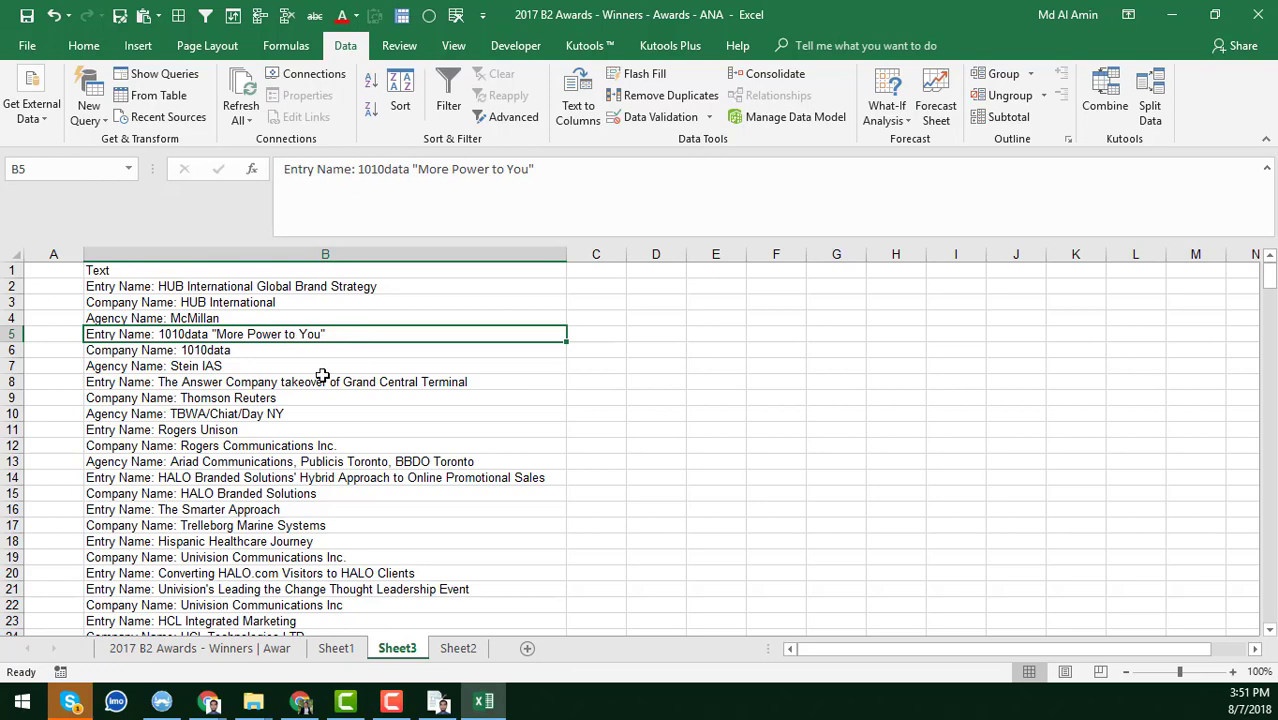
Step: Show Sheet2 with its Company and Entry Name columns
left_click(464, 651)
left_click(398, 646)
left_click(461, 652)
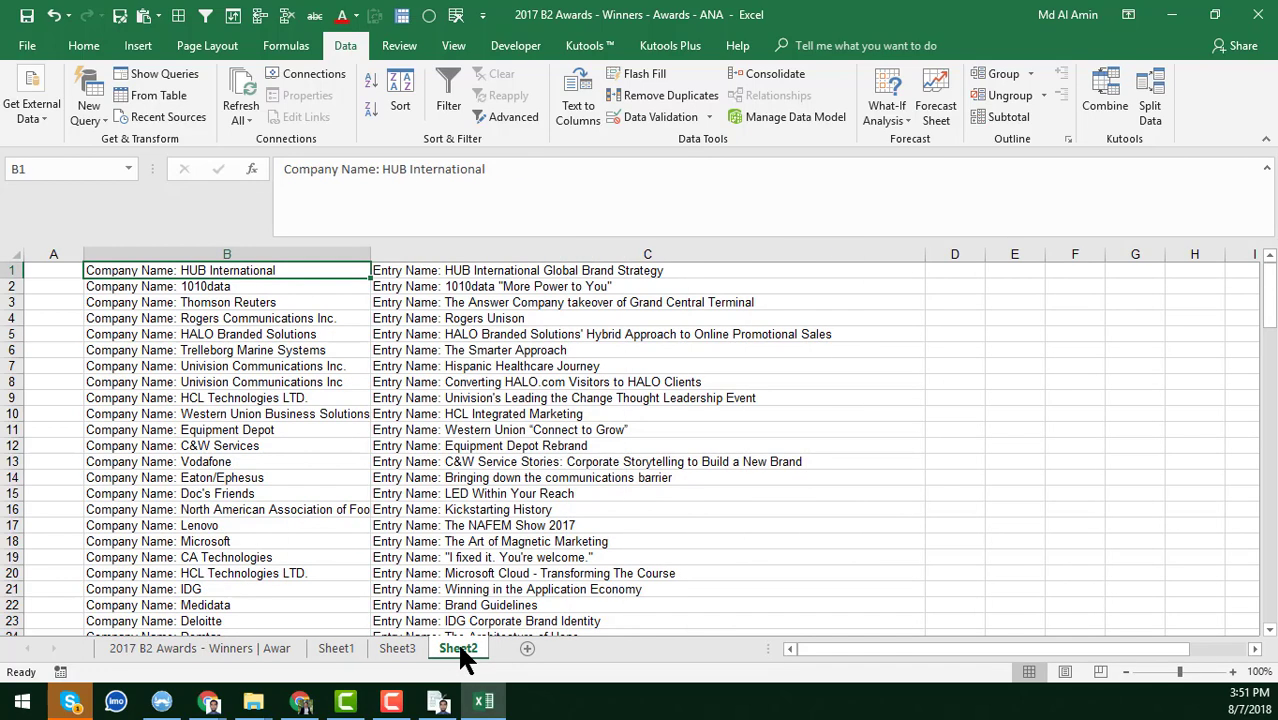
Step: Hide Sheet2 from the workbook's tabs
left_click(397, 648)
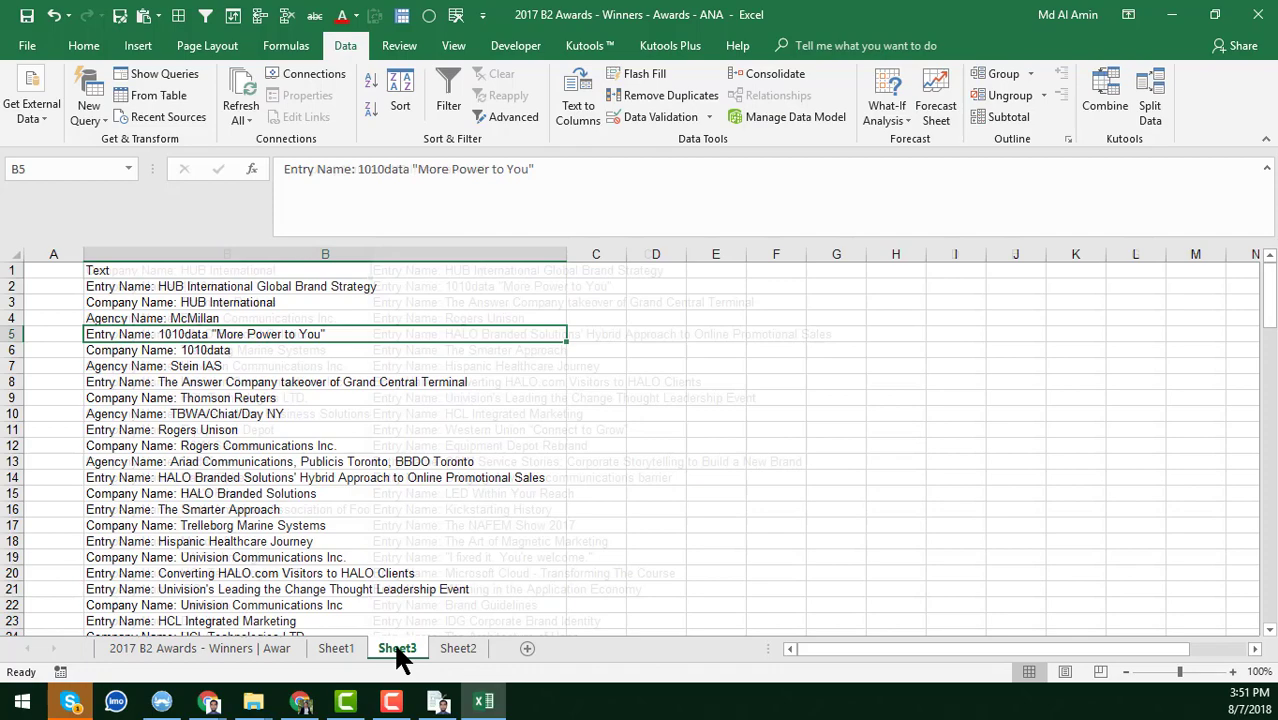
left_click(447, 650)
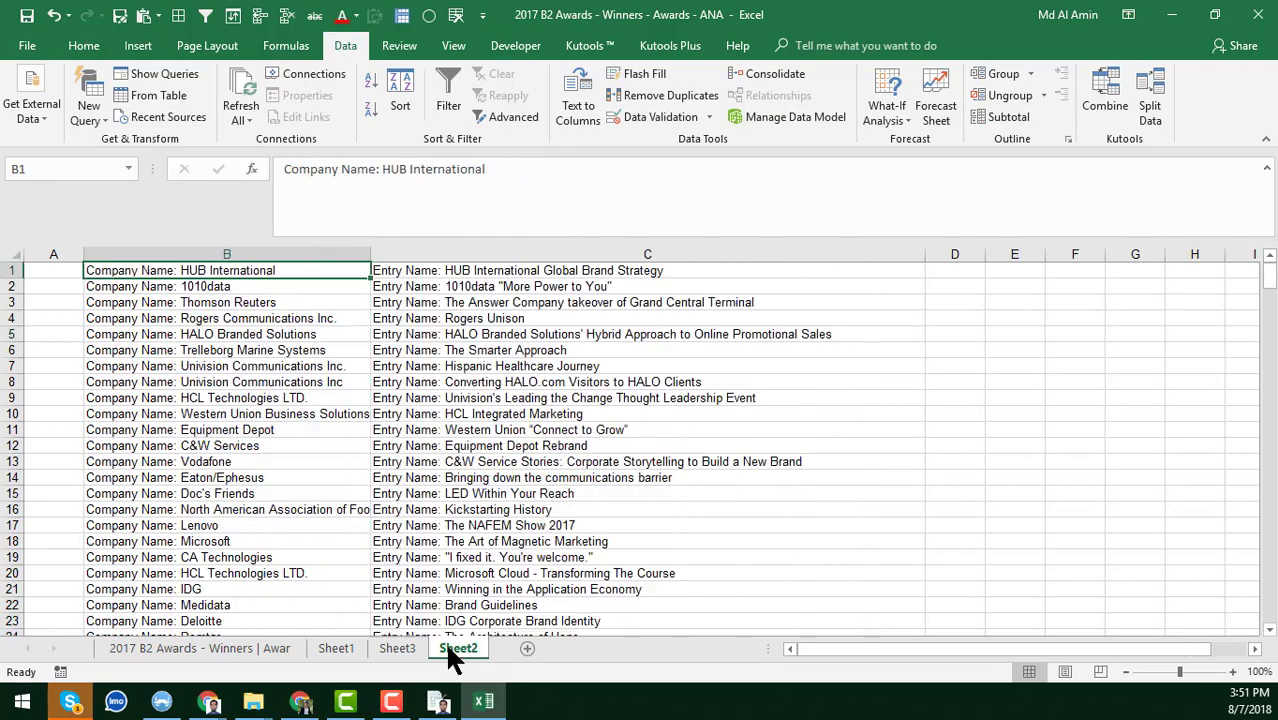
right_click(445, 641)
left_click(505, 588)
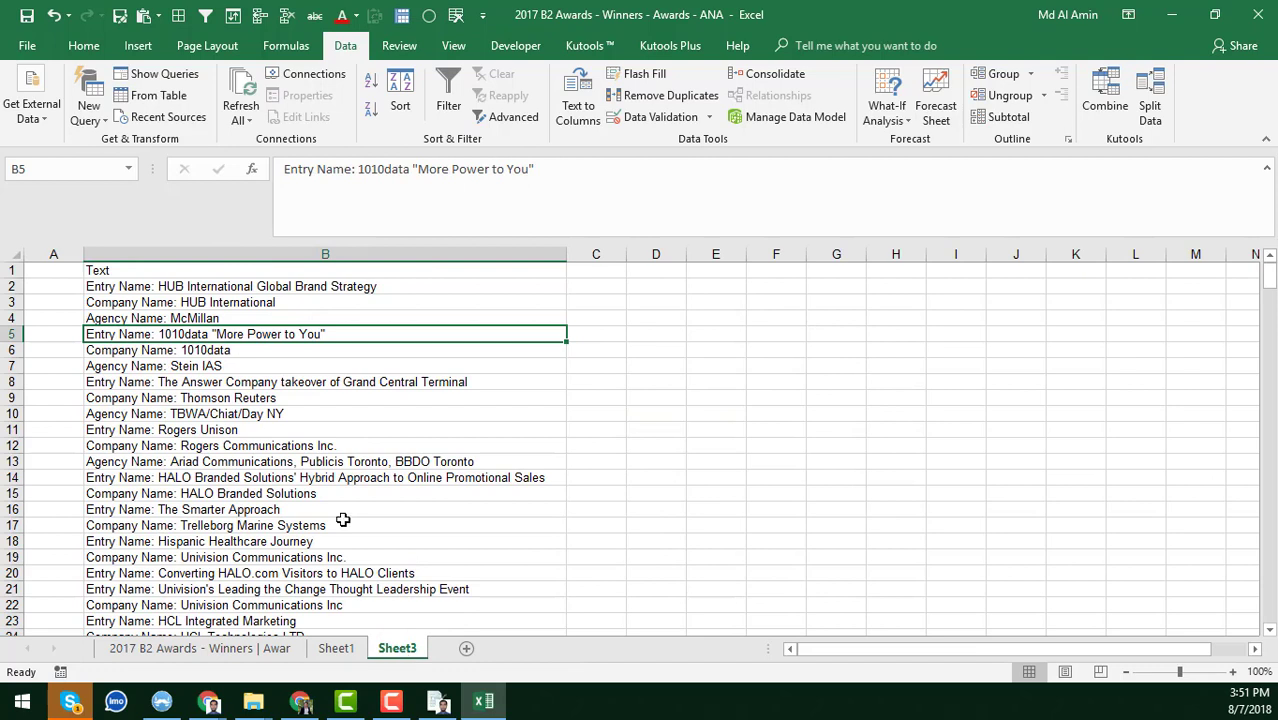
Step: Widen column C on Sheet3 beside the Entry, Company and Agency list
left_click(371, 287)
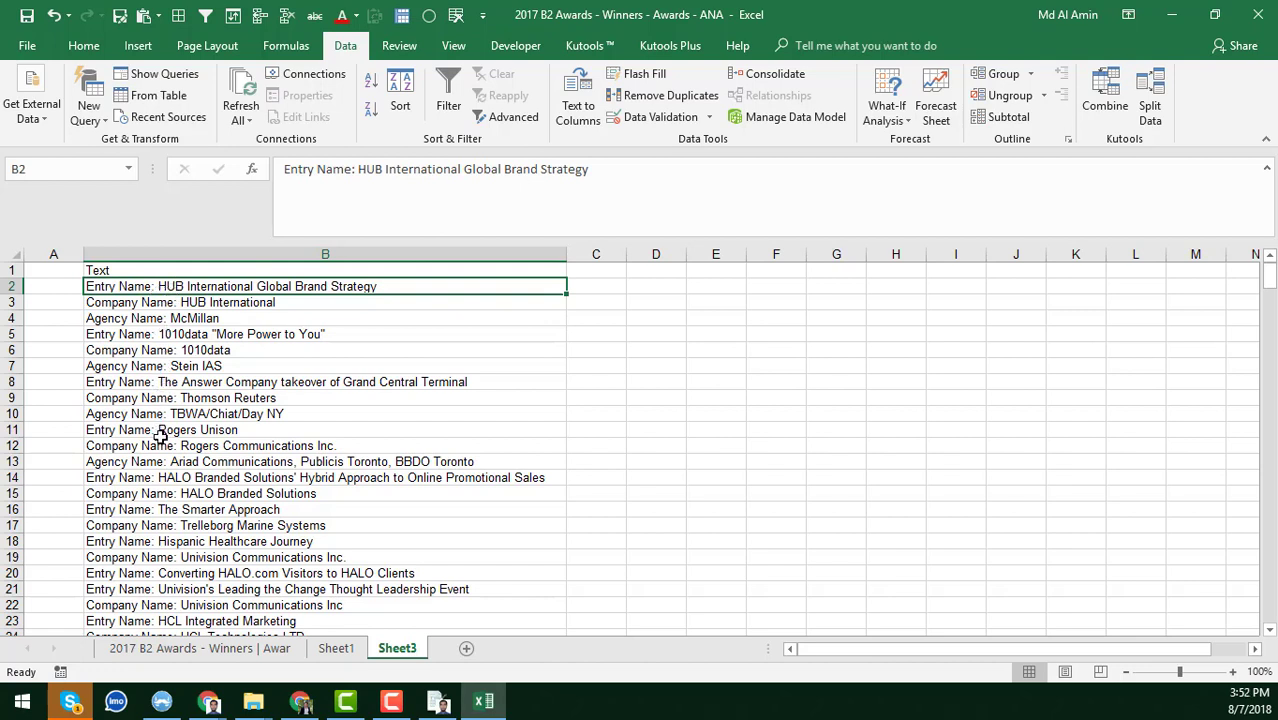
left_click(185, 305)
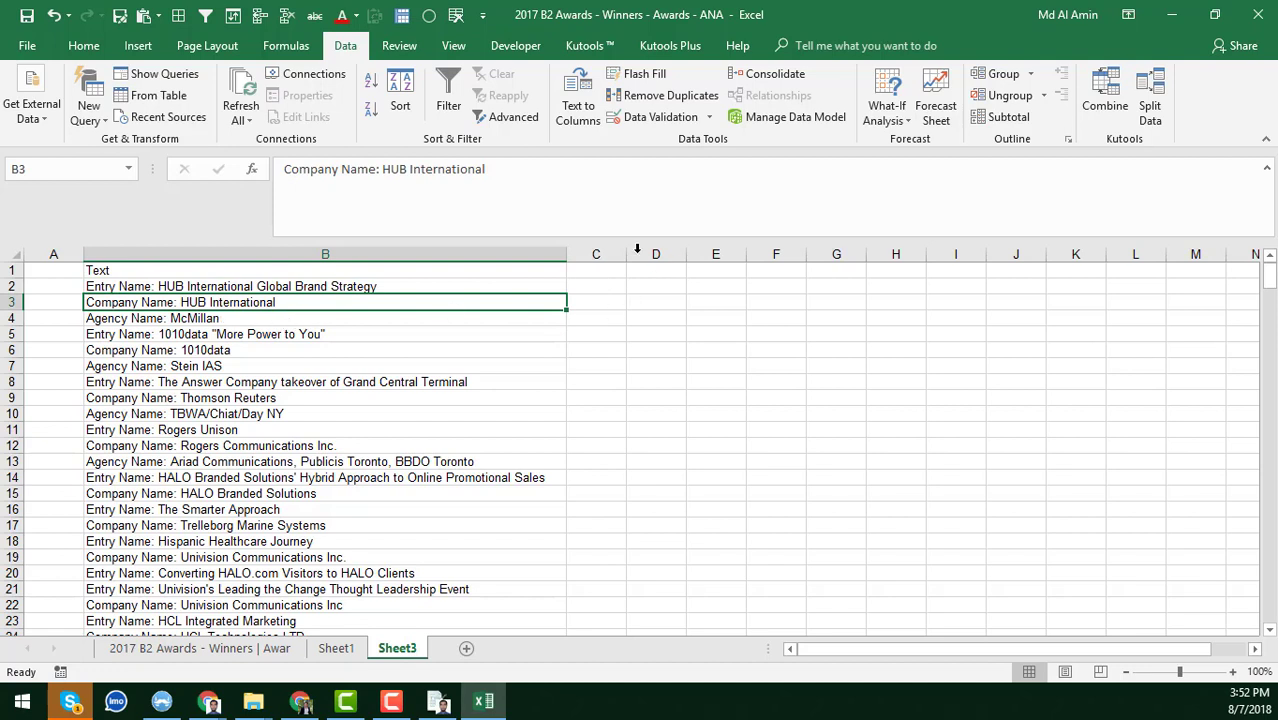
left_click_drag(627, 254, 705, 254)
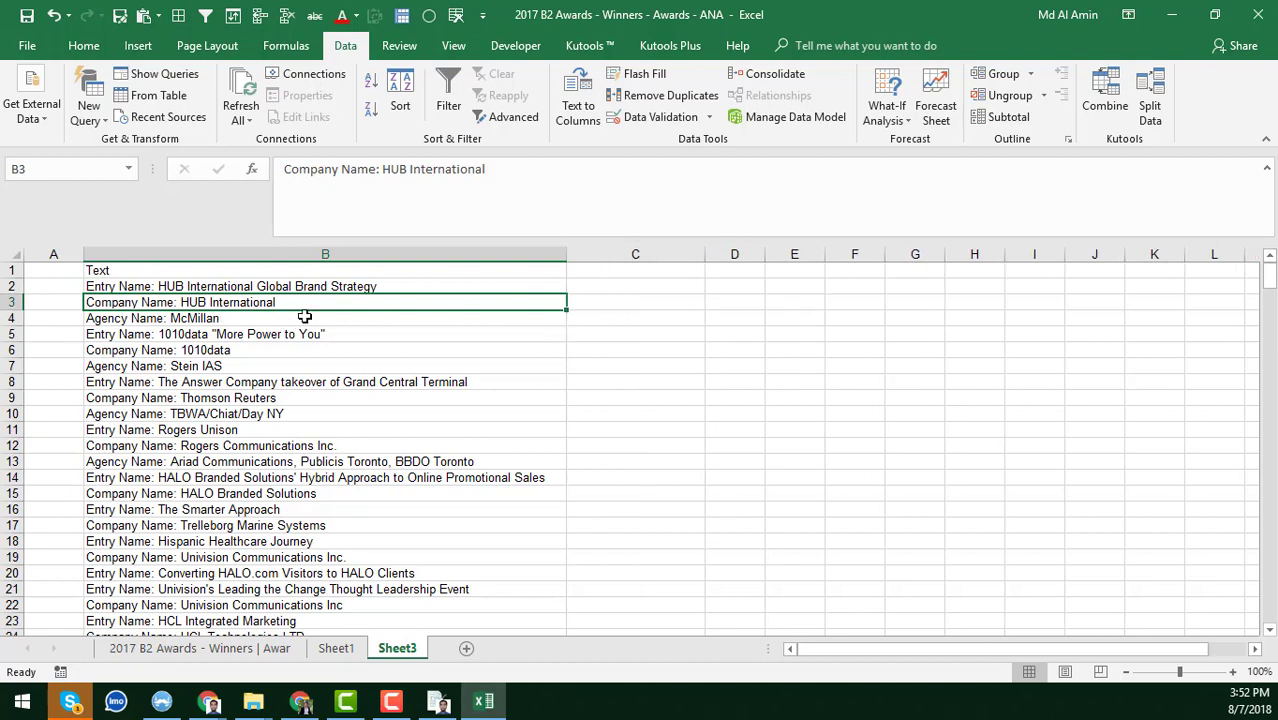
left_click(224, 337)
left_click(257, 365)
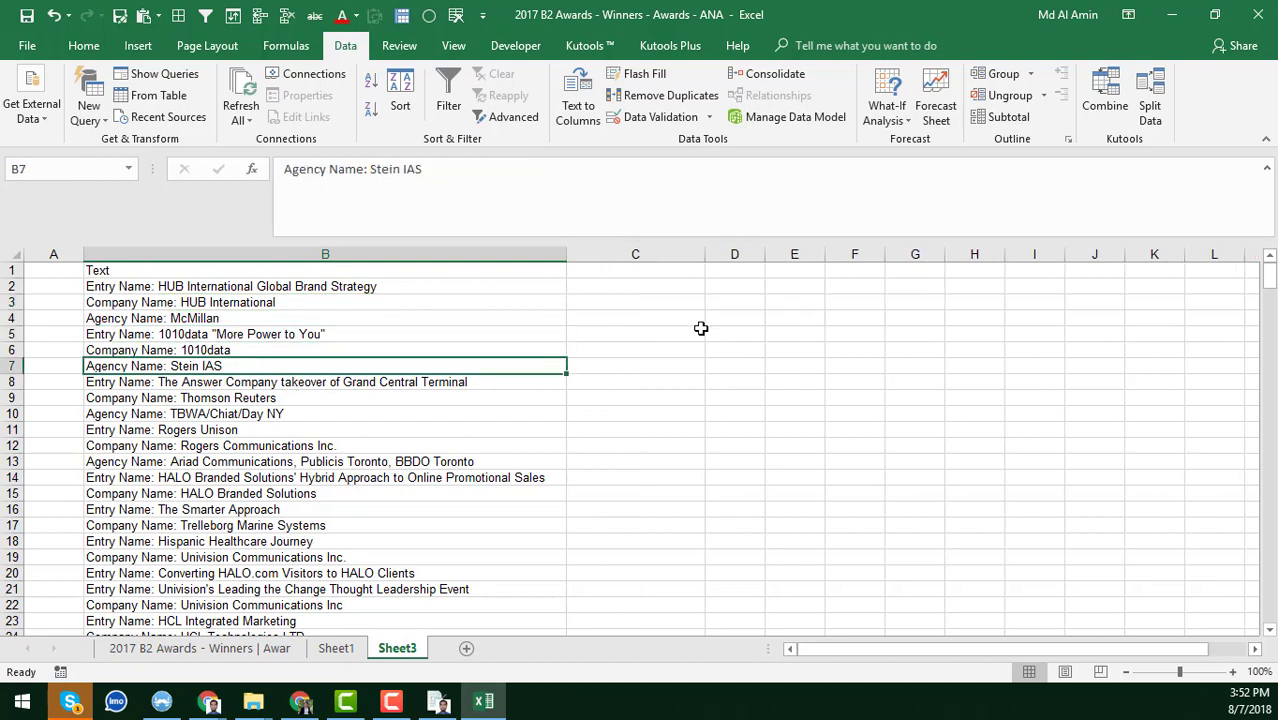
left_click(386, 289)
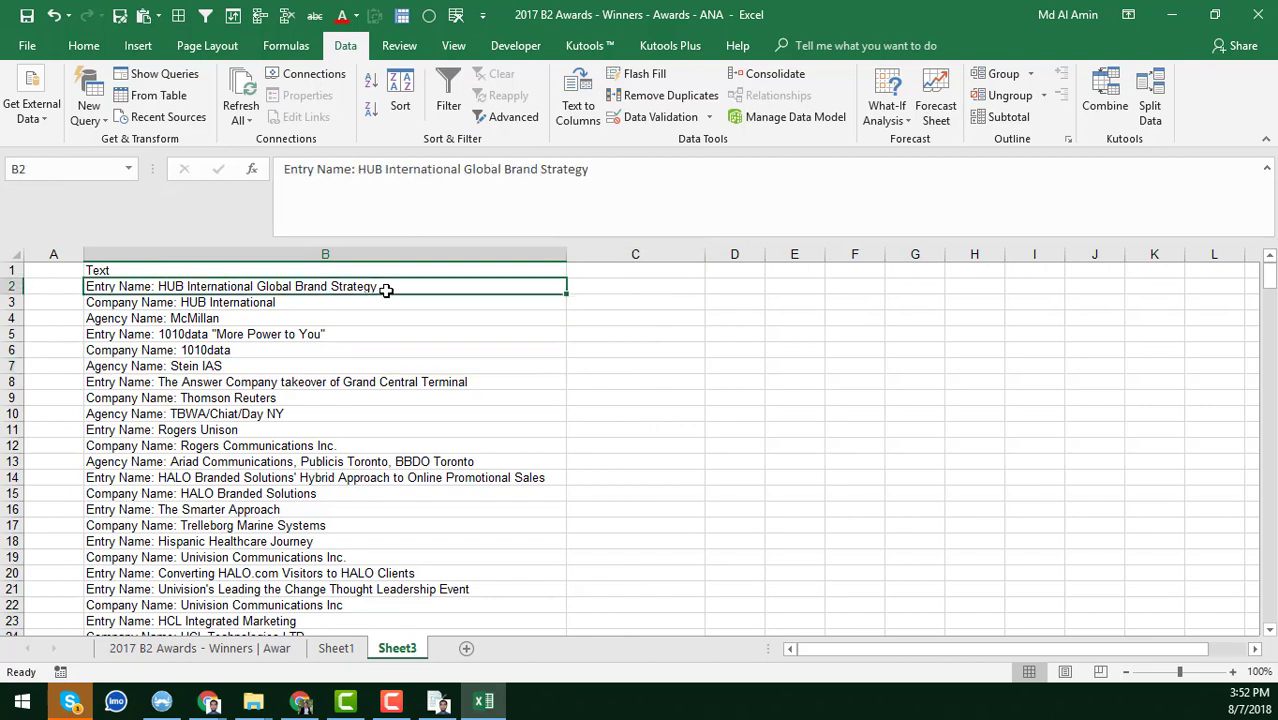
left_click(311, 254)
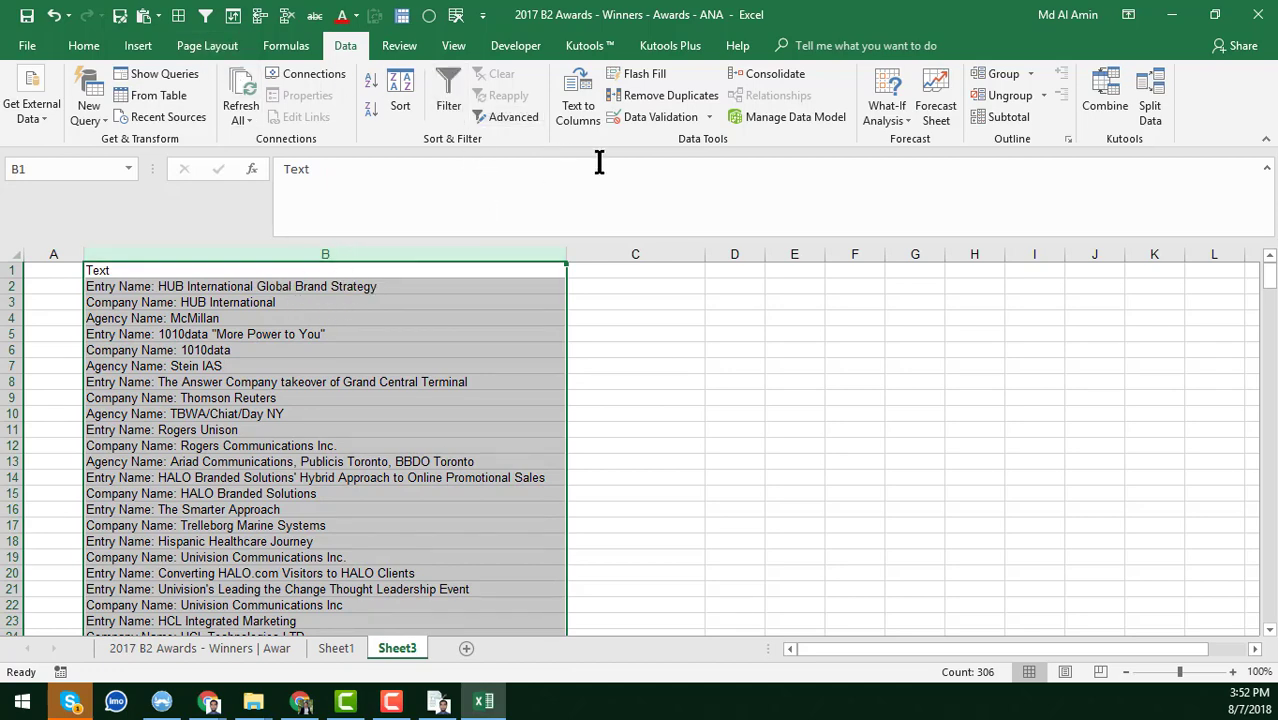
Step: Add an AutoFilter to Sheet3's Text column from Home's Sort & Filter menu
left_click(86, 45)
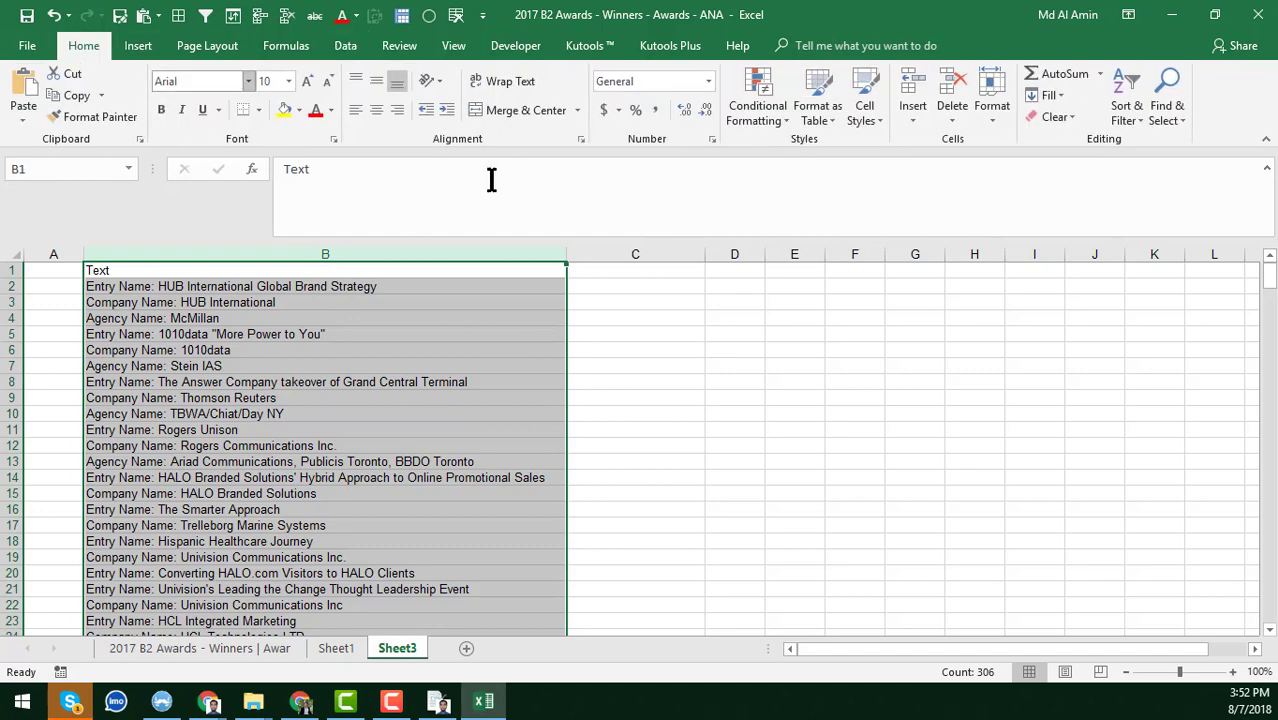
left_click(1133, 113)
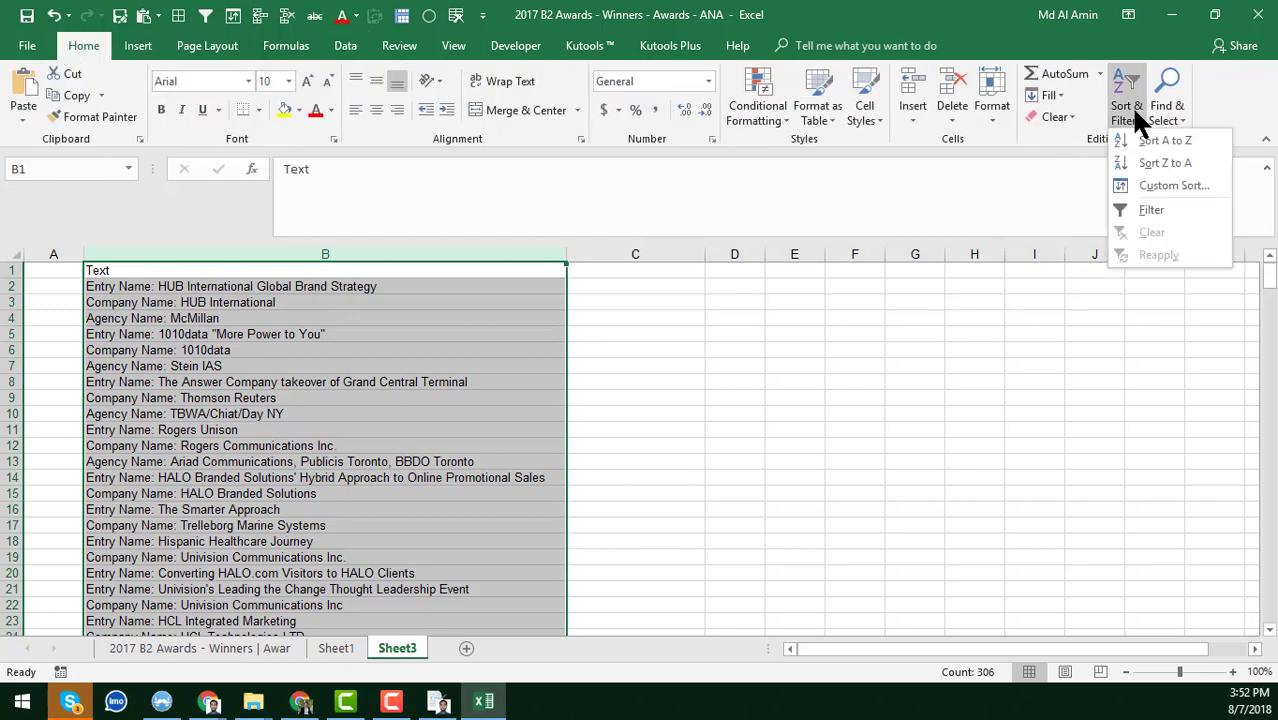
left_click(1146, 209)
left_click(633, 344)
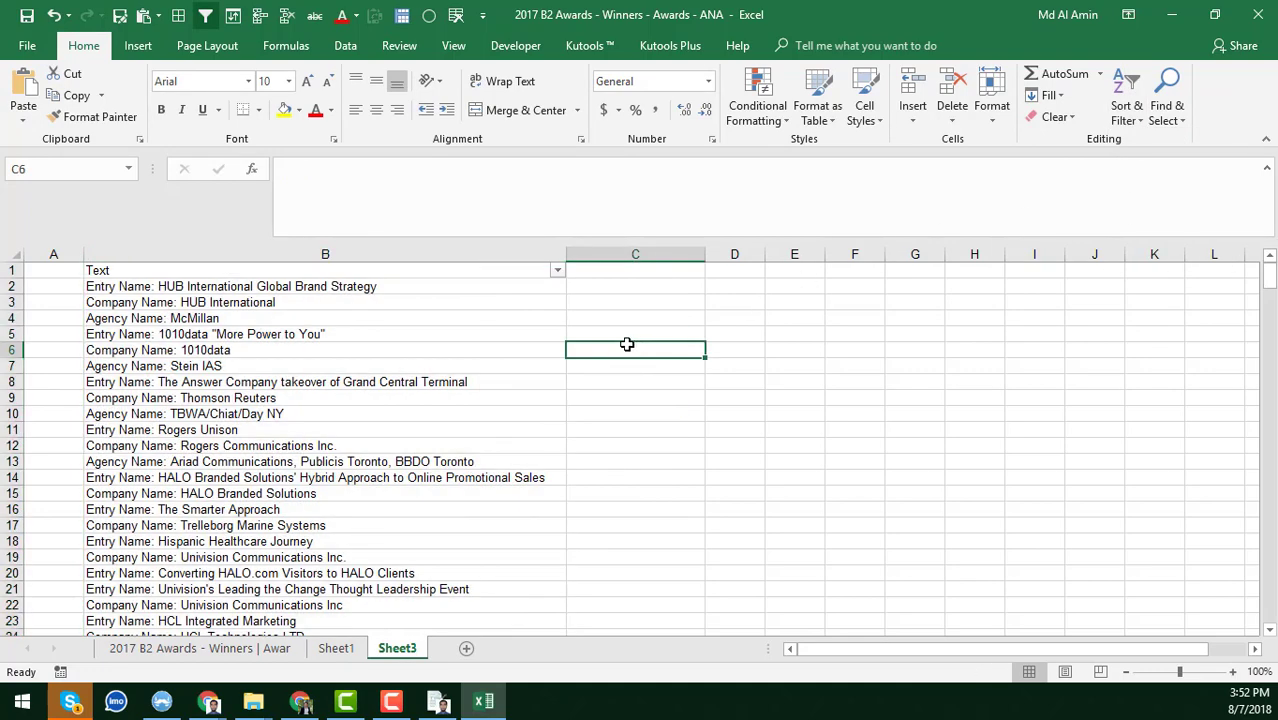
left_click(465, 297)
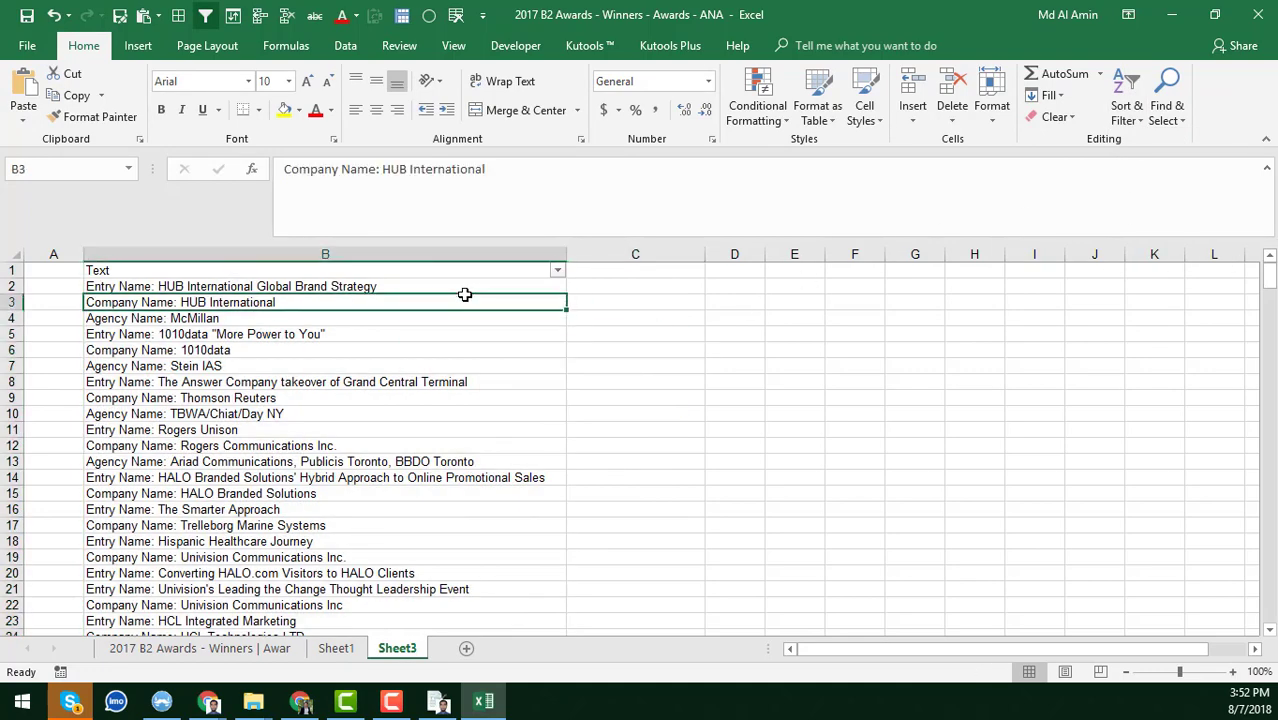
left_click(199, 288)
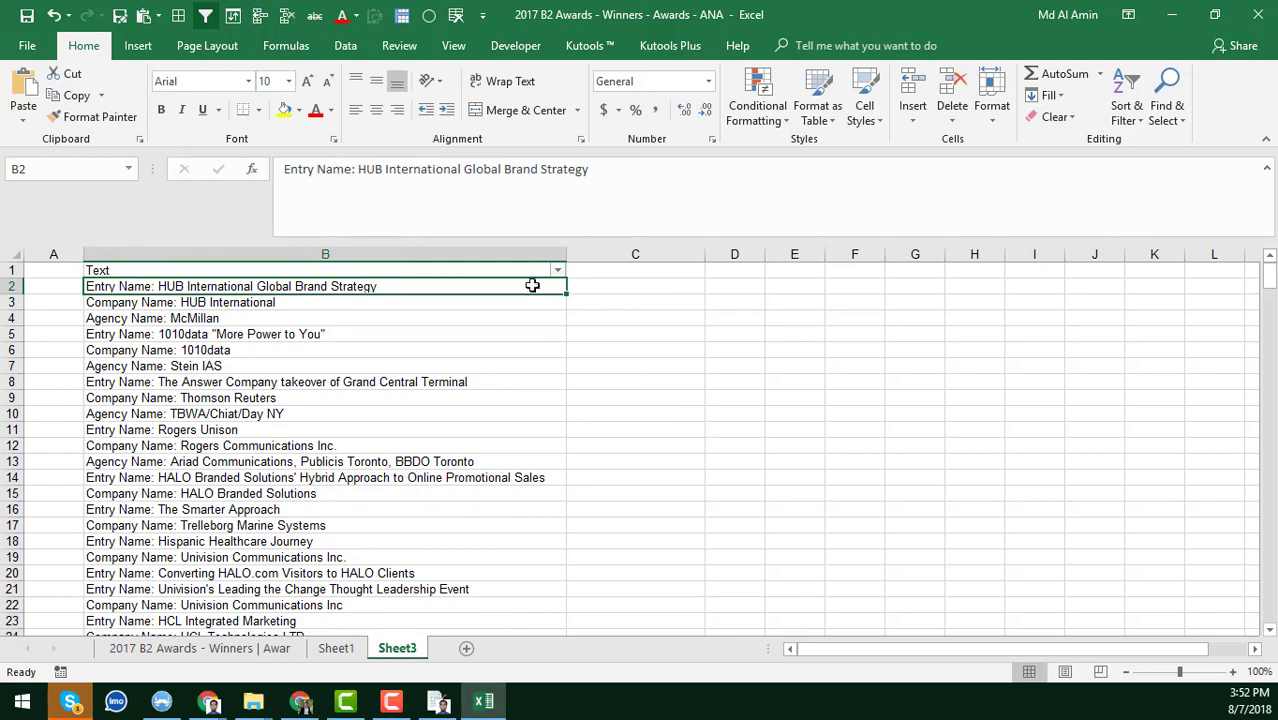
left_click(523, 336)
left_click(473, 250)
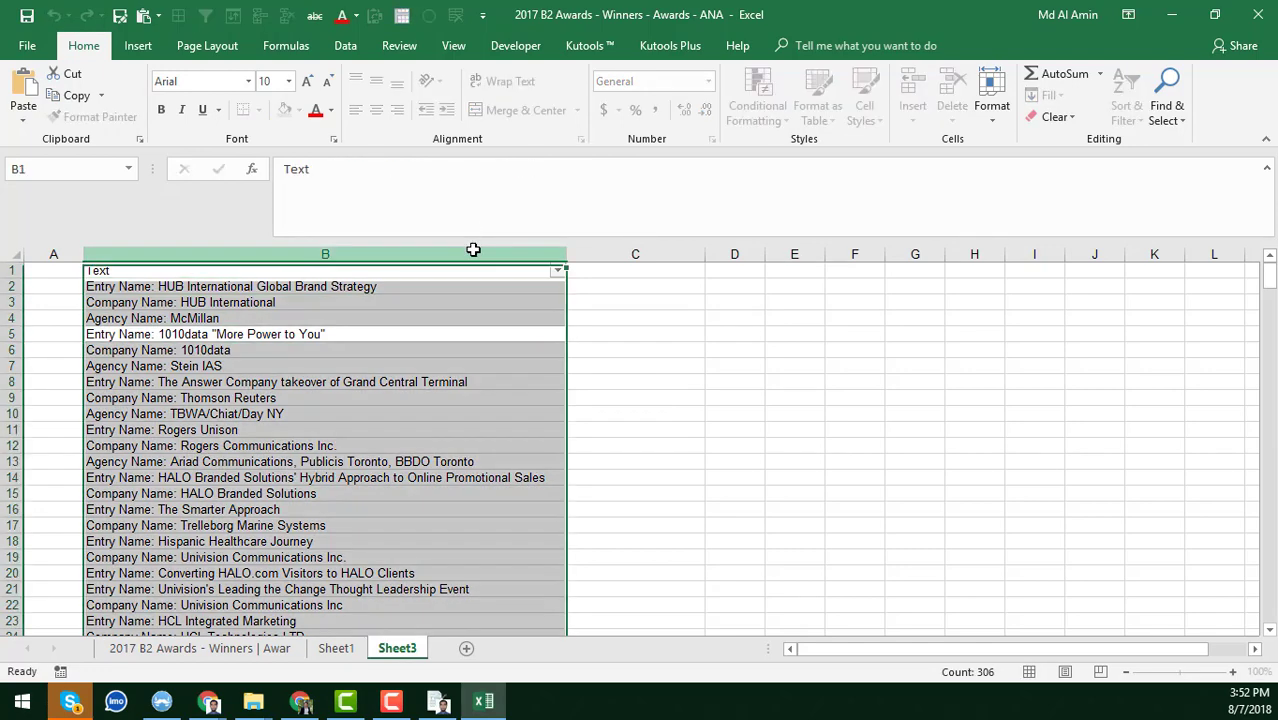
Step: Filter the Text column to rows containing 'Entry Name', showing 126 of 305 records
left_click(557, 272)
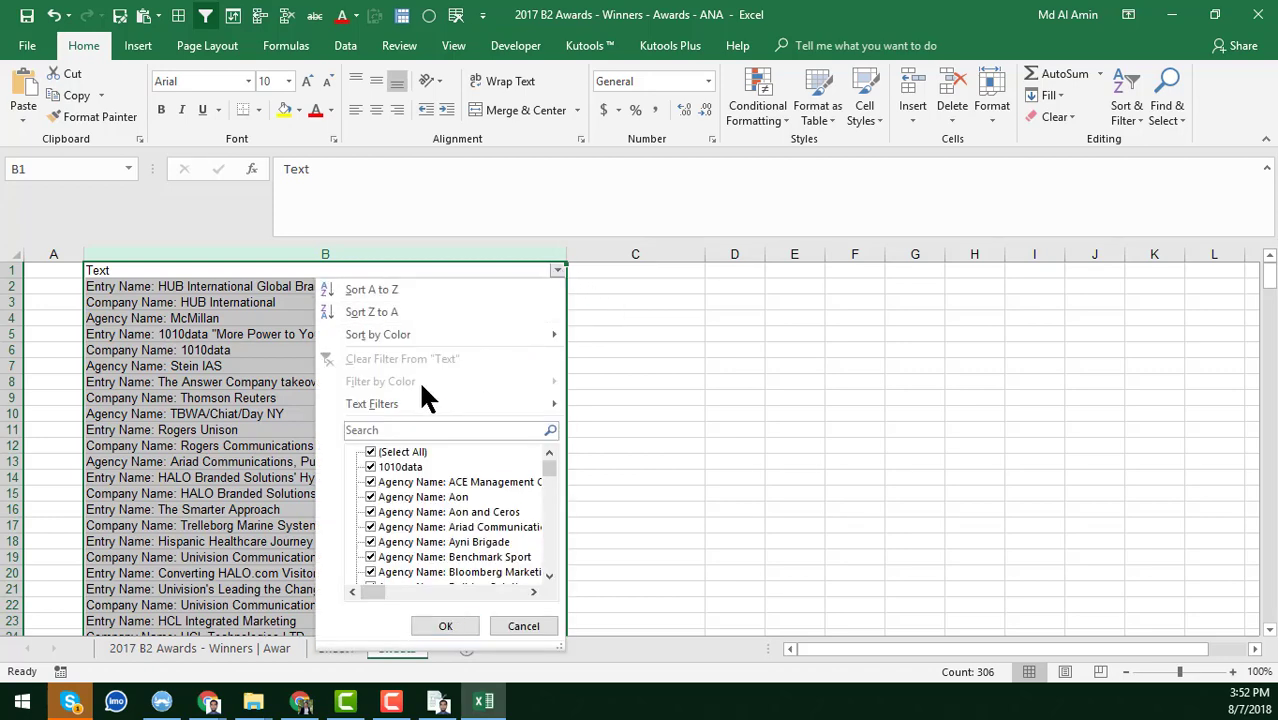
mouse_move(388, 405)
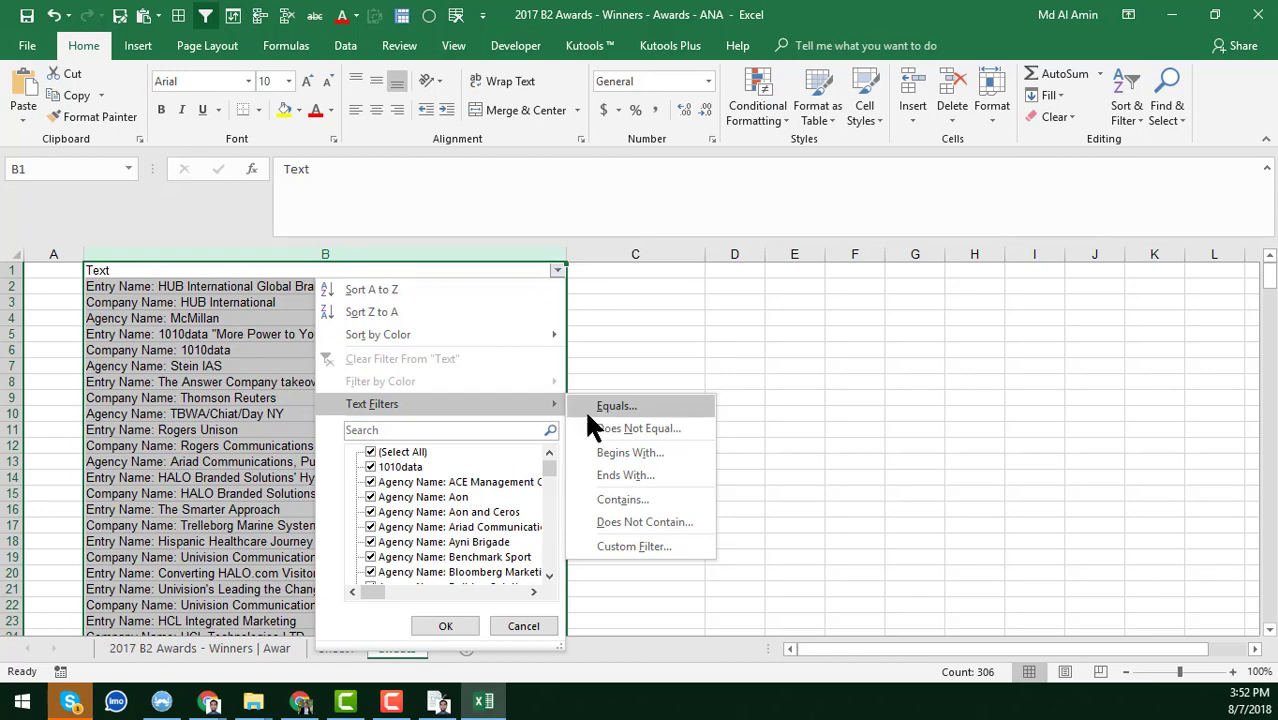
left_click(626, 499)
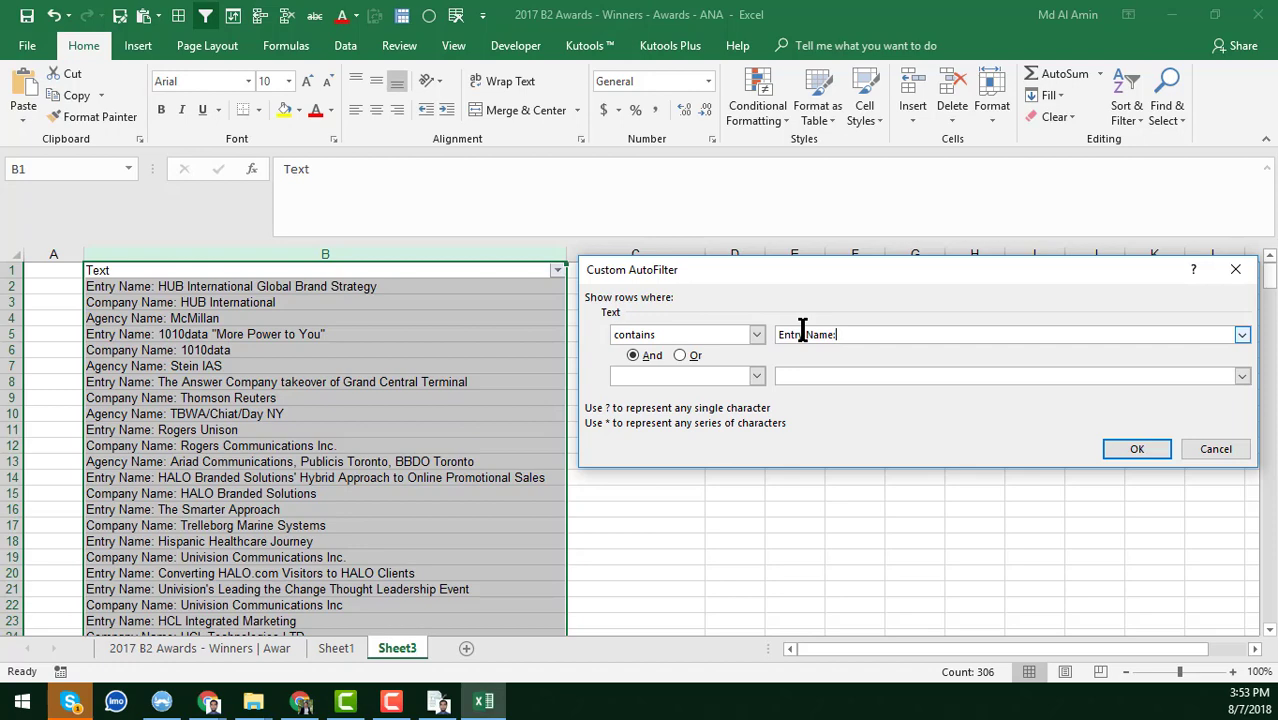
key("BackSpace")
left_click(1137, 452)
left_click(218, 353)
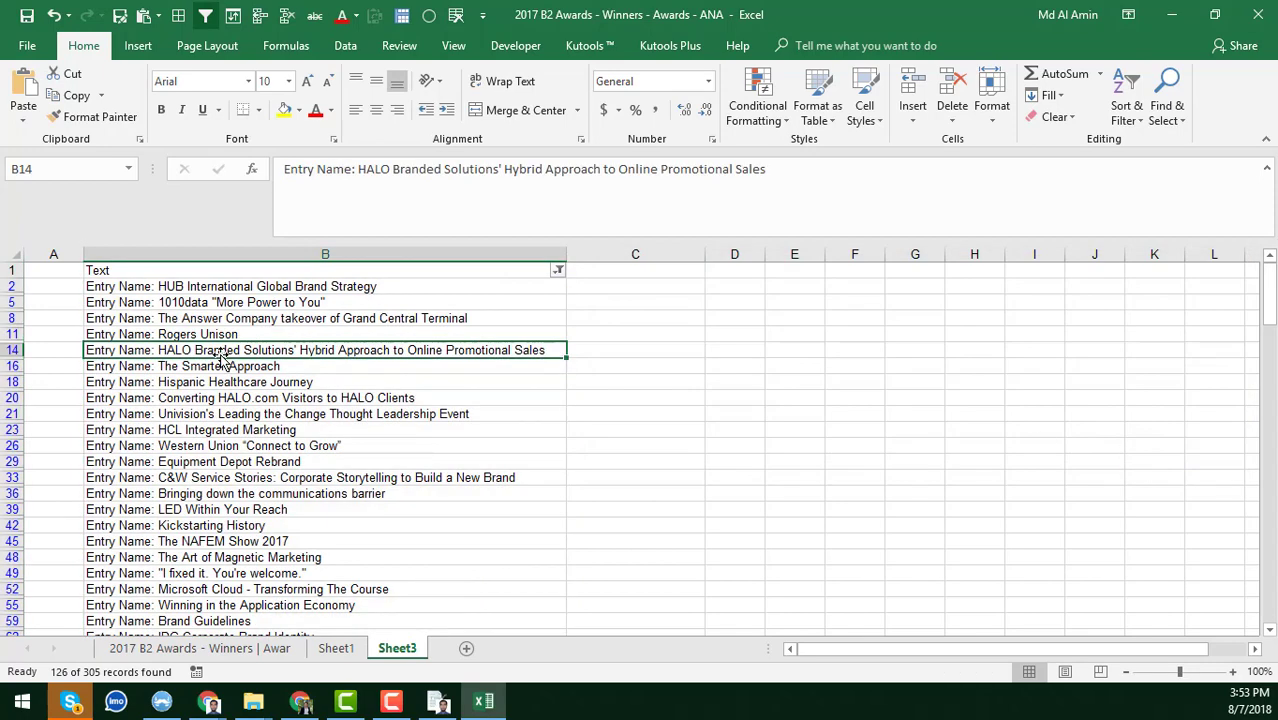
Step: Widen column B and select the filtered Entry Name cells from B2 down
left_click(397, 289)
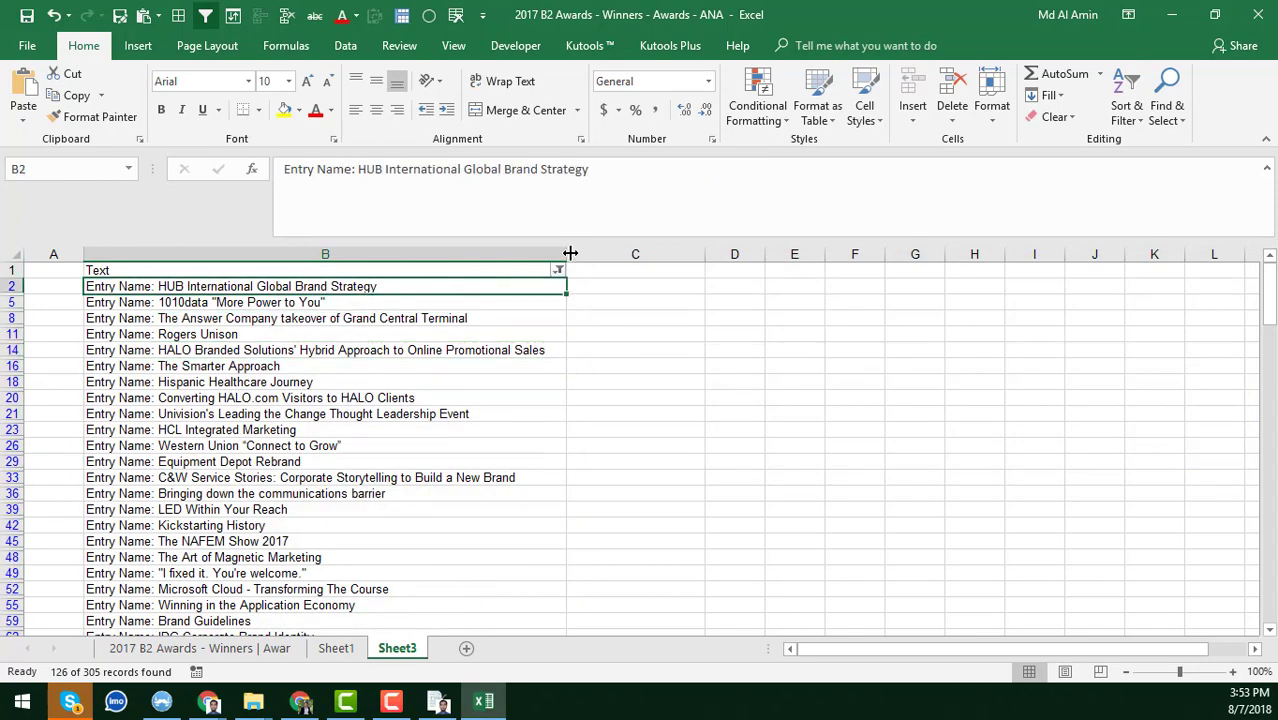
left_click_drag(570, 254, 592, 254)
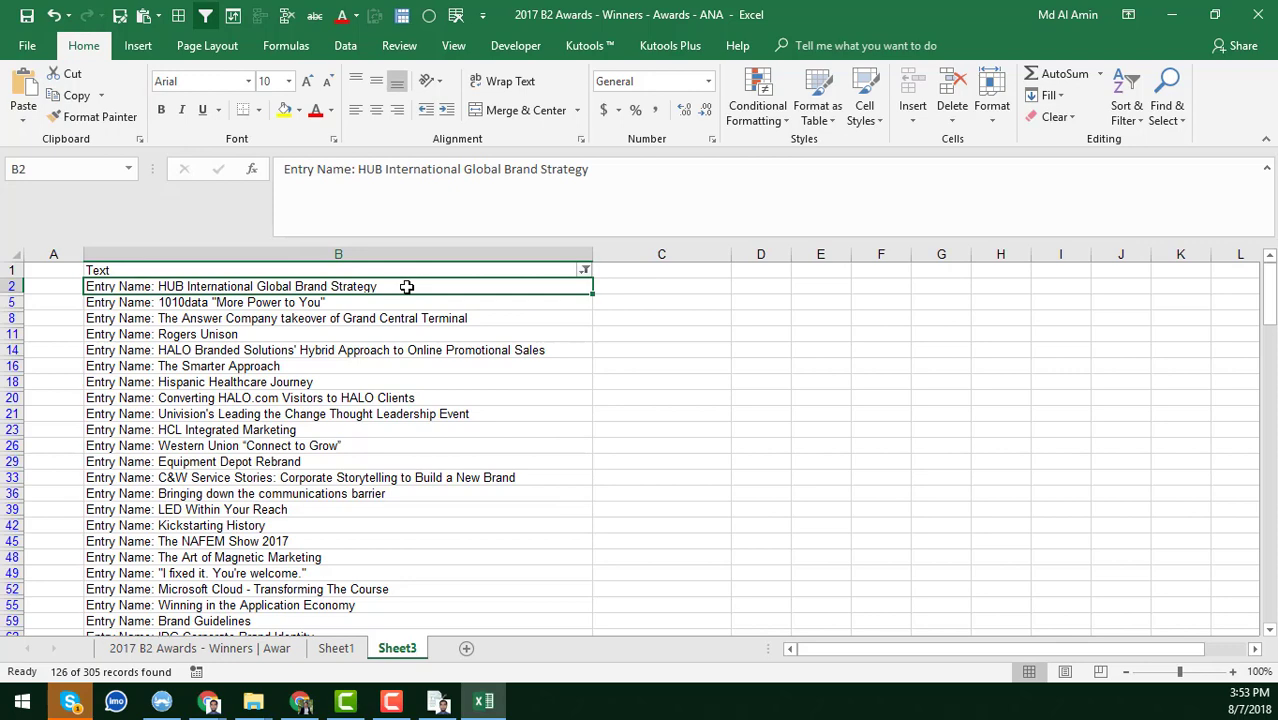
key("ctrl+shift+Down")
scroll(312, 480, "down", 1)
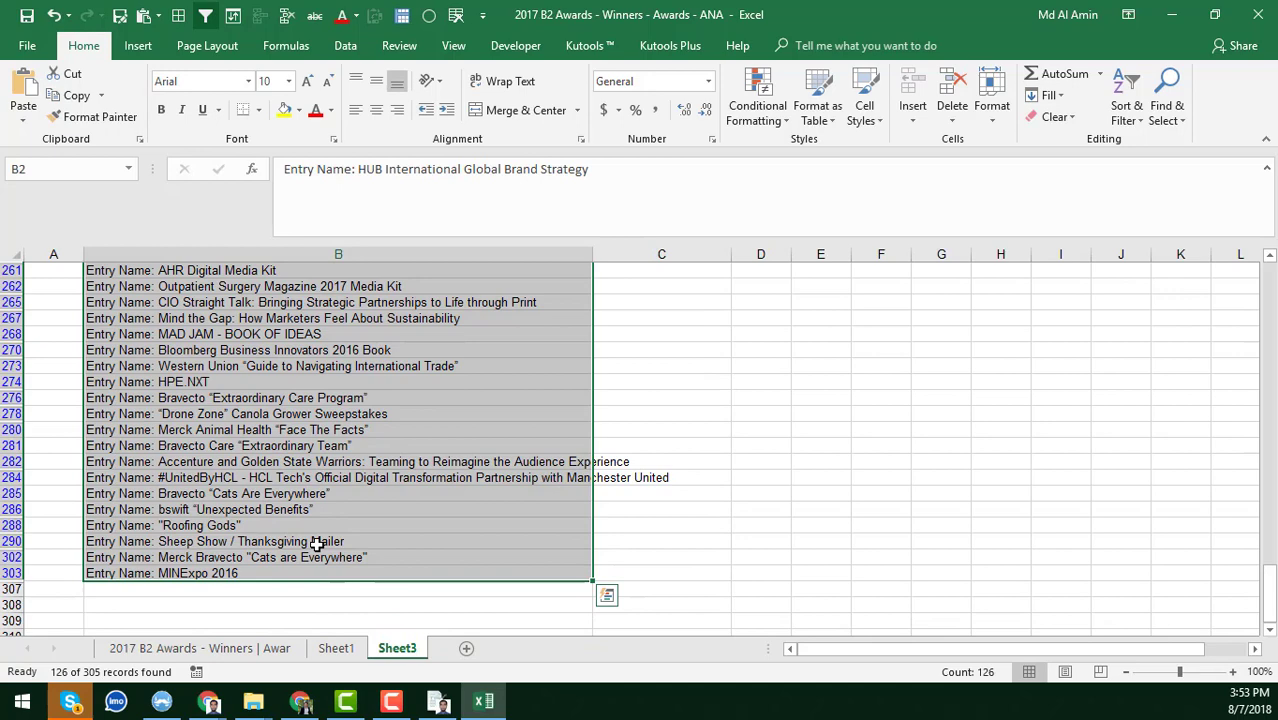
key("ctrl+q")
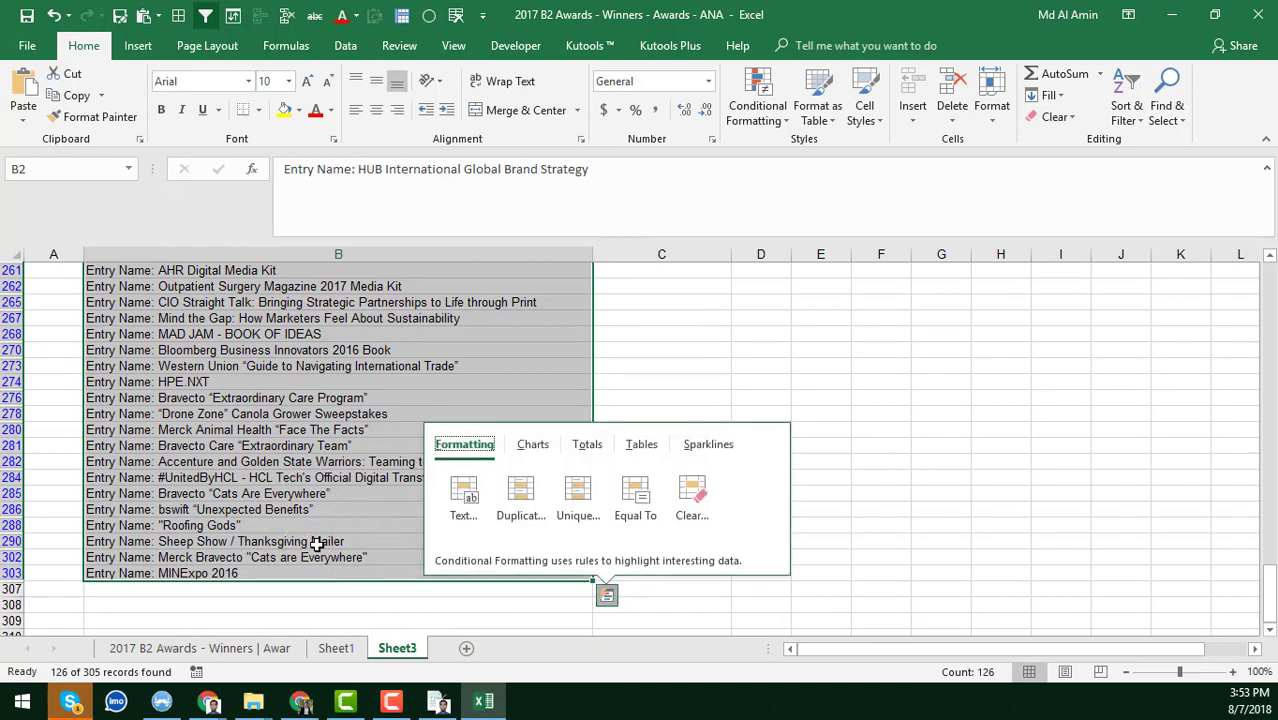
Step: Copy the filtered entries and add a new blank Sheet4 with B1 selected
right_click(226, 538)
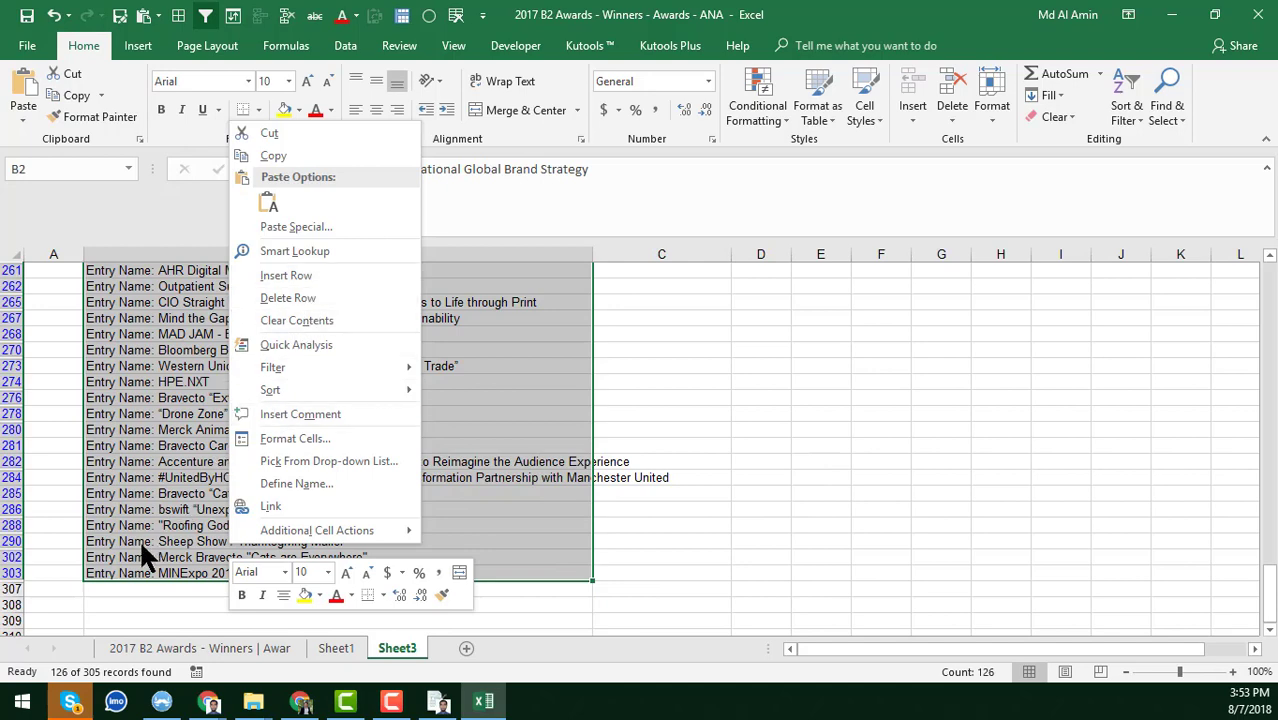
key("Escape")
key("ctrl+c")
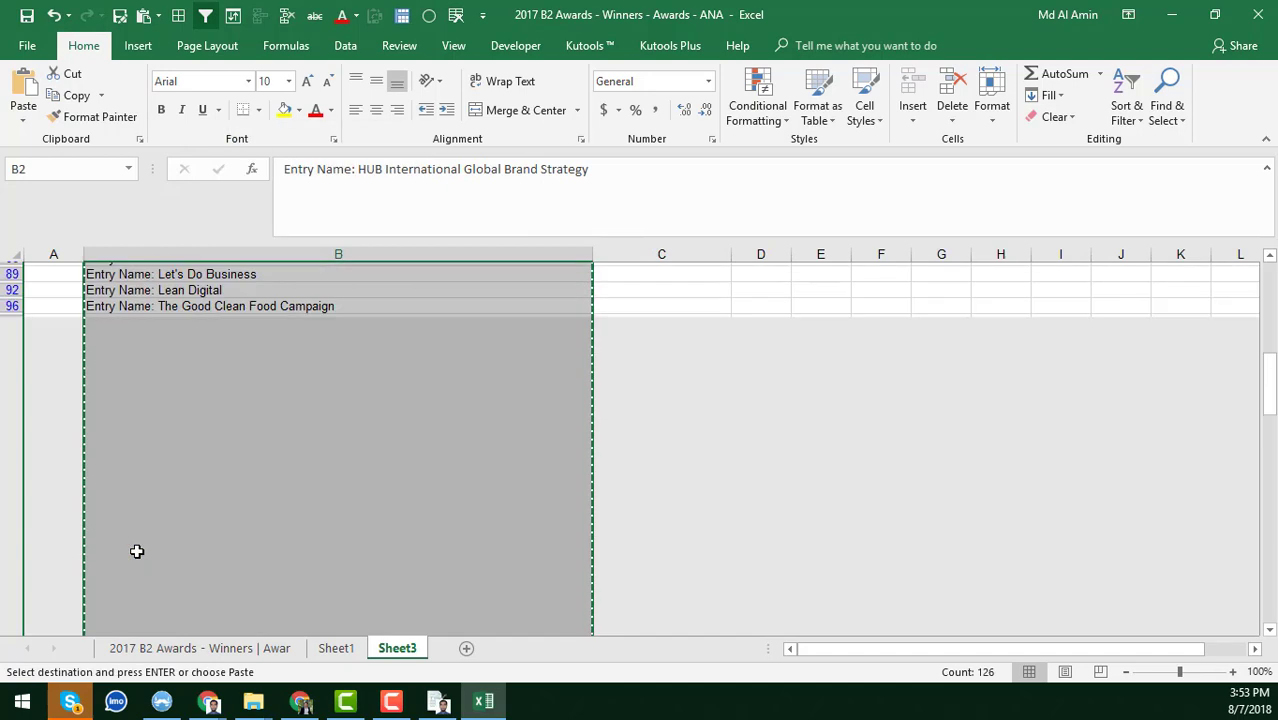
left_click(466, 648)
left_click(124, 288)
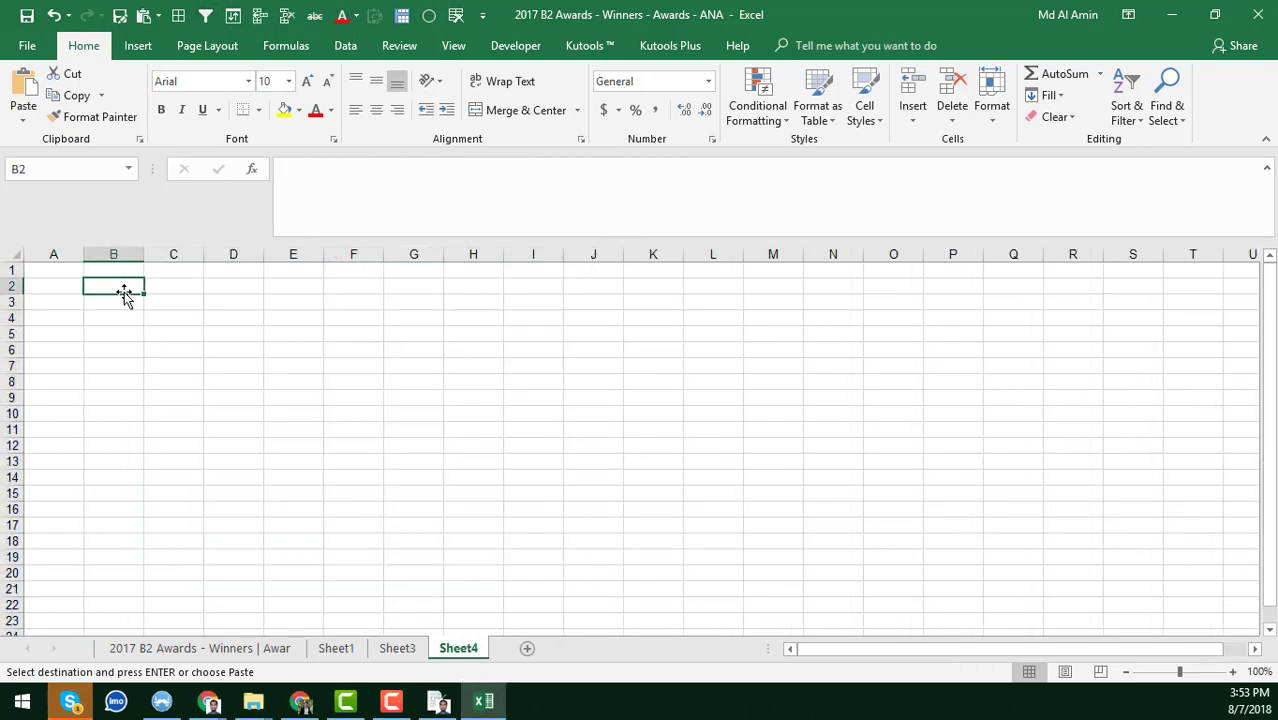
Step: Paste the copied entries into Sheet4's B1, then undo the paste that included every row
left_click(116, 272)
right_click(116, 272)
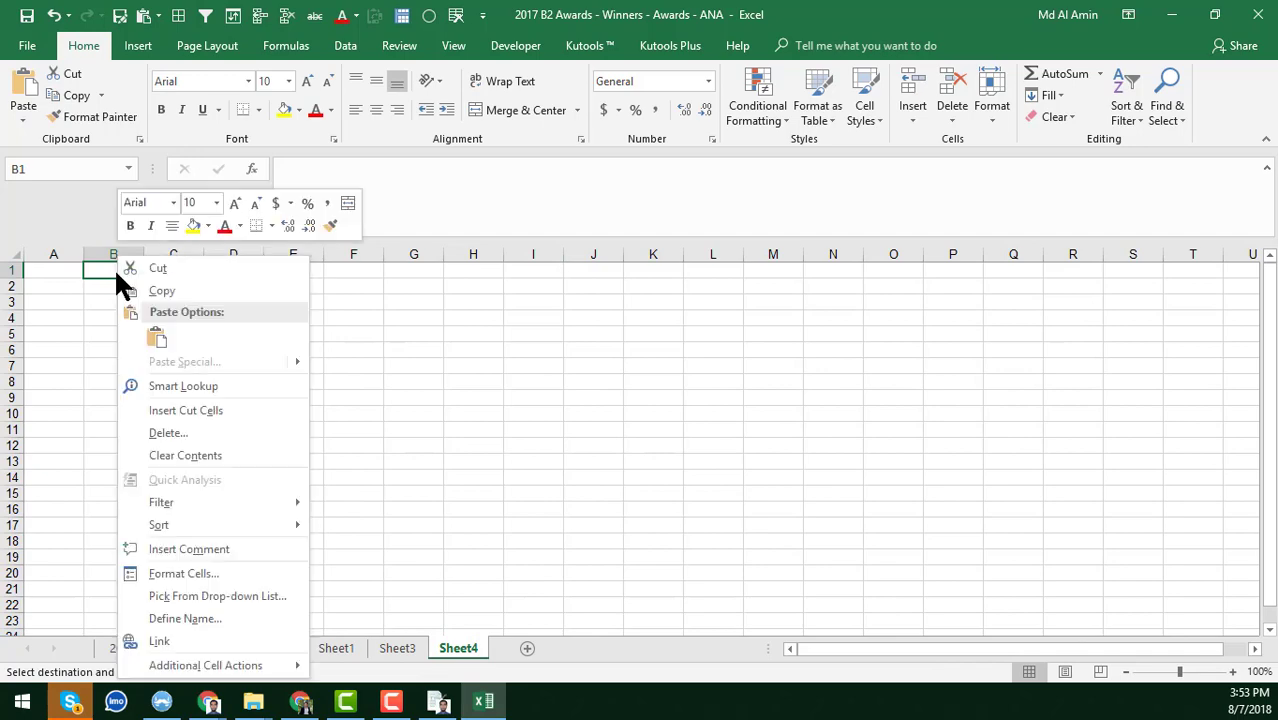
left_click(157, 338)
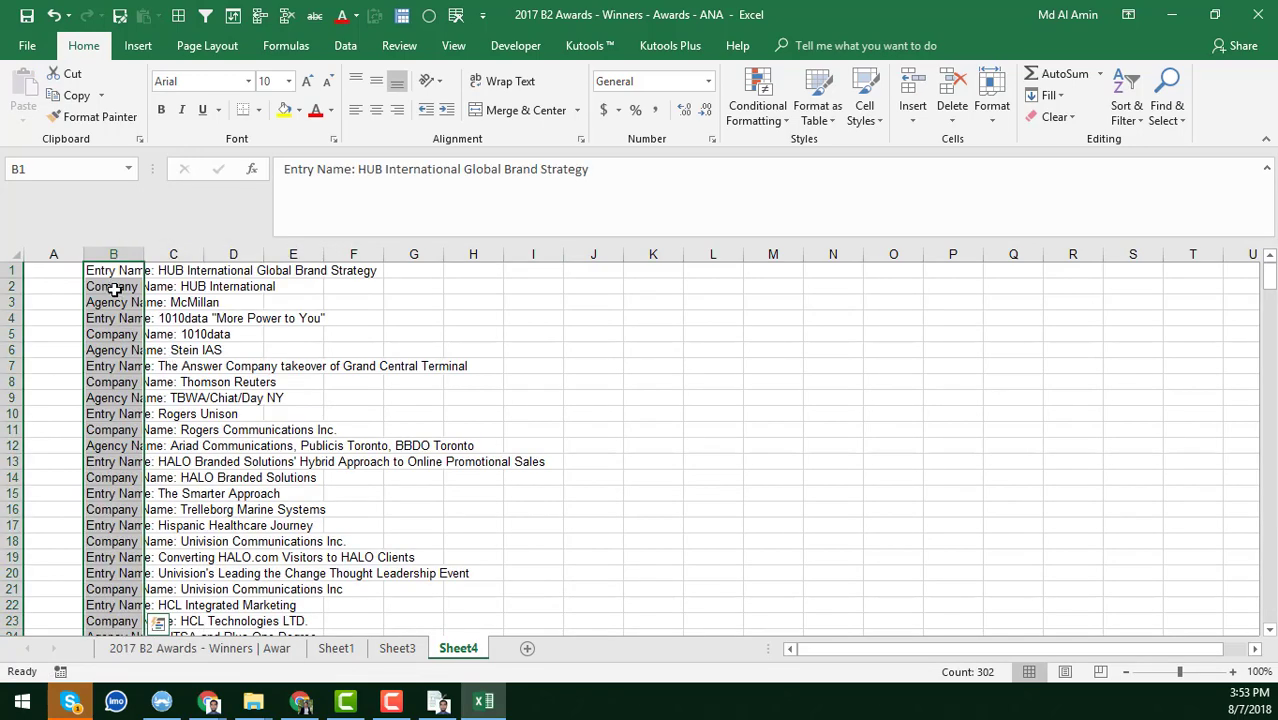
left_click(121, 288)
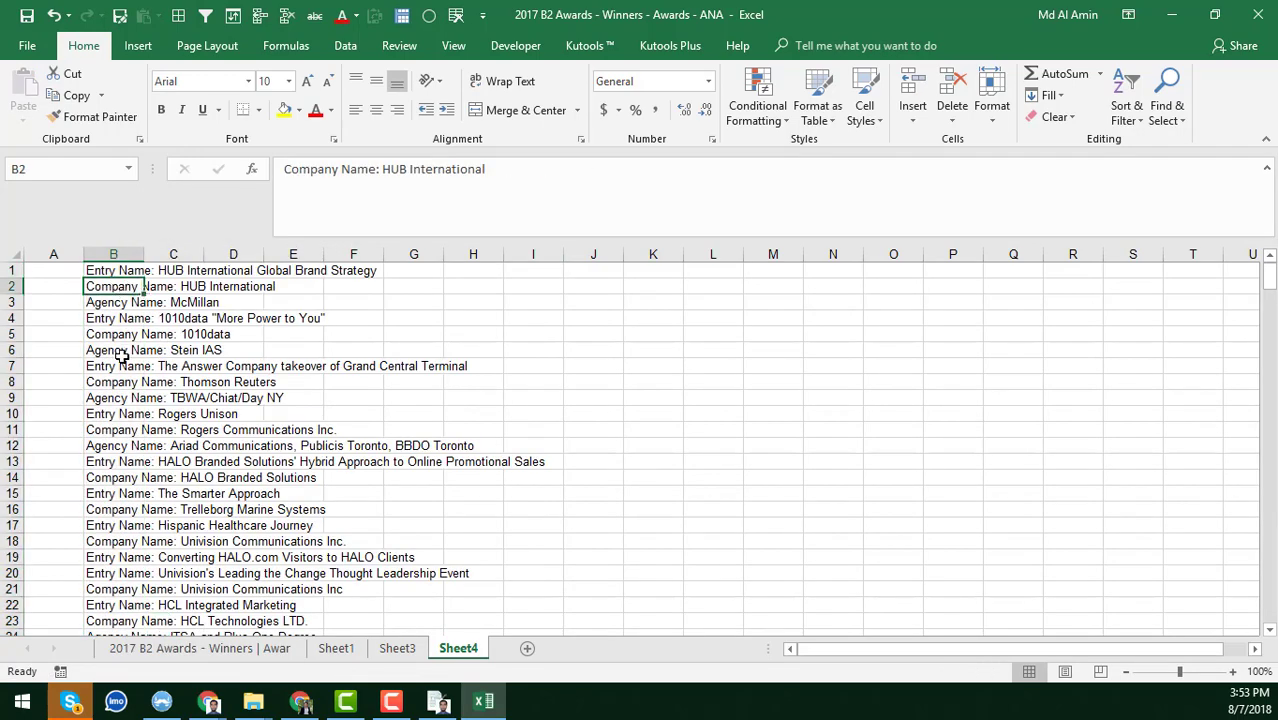
key("ctrl+z")
Step: On Sheet3, reselect B2:B303 and copy only the visible Entry Name rows with Alt+;
key("ctrl+Page_Up")
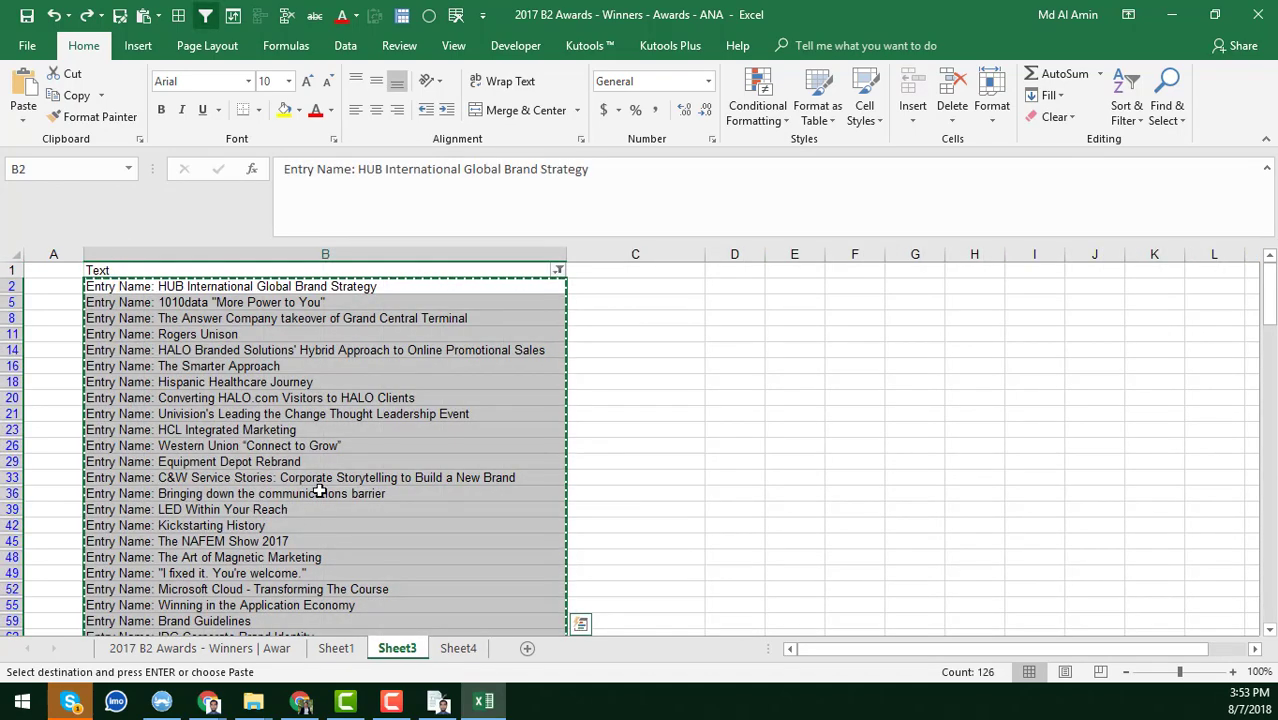
left_click(318, 446)
left_click(353, 288)
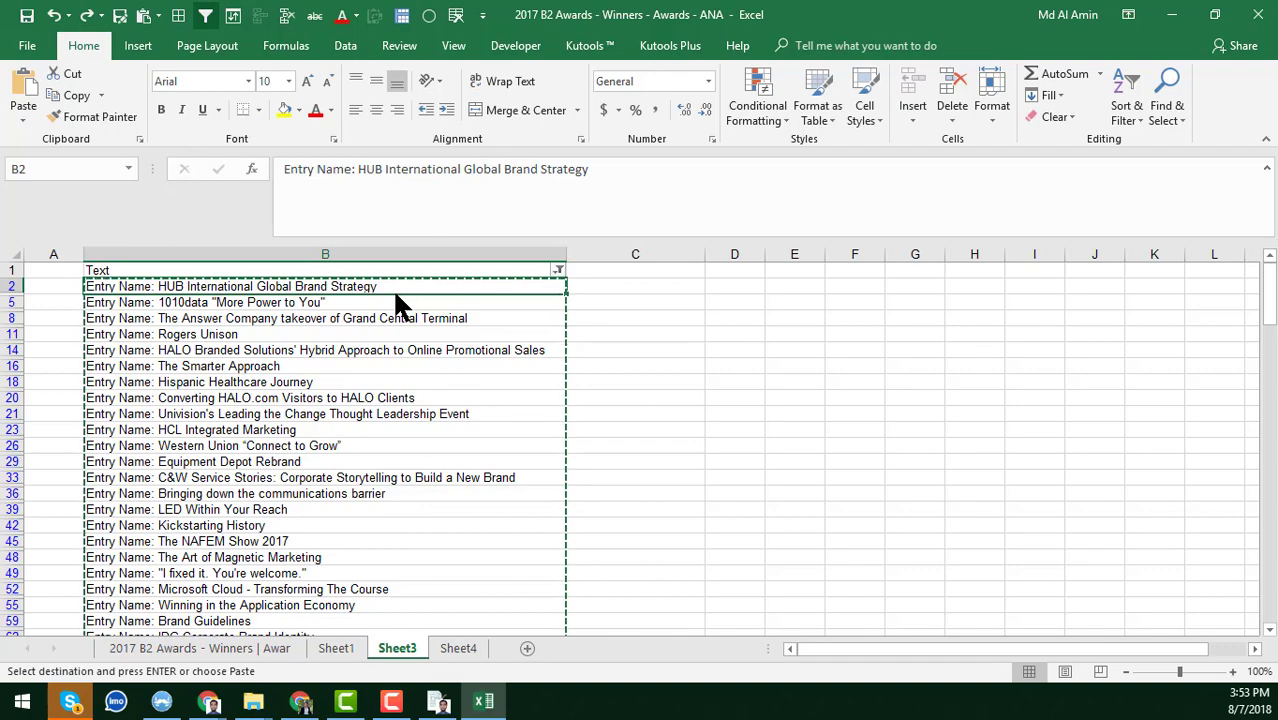
key("ctrl+shift+Down")
scroll(390, 408, "down", 1)
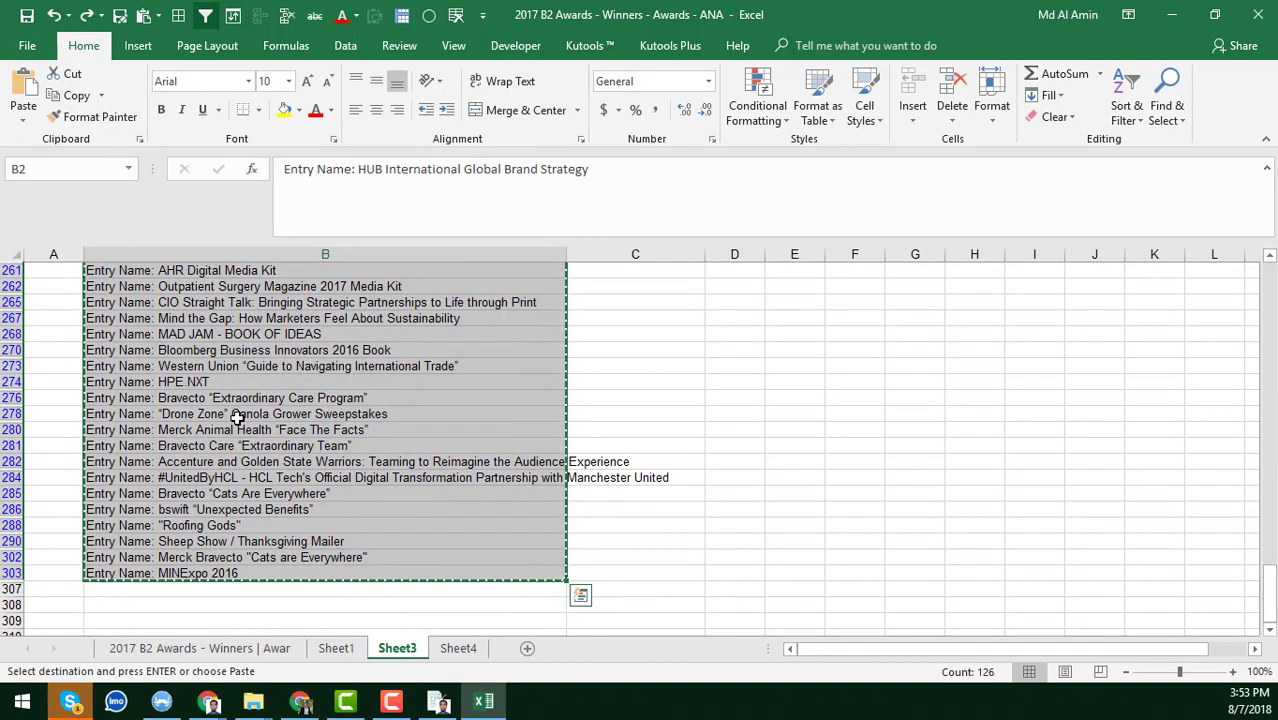
key("alt+semicolon")
key("ctrl+c")
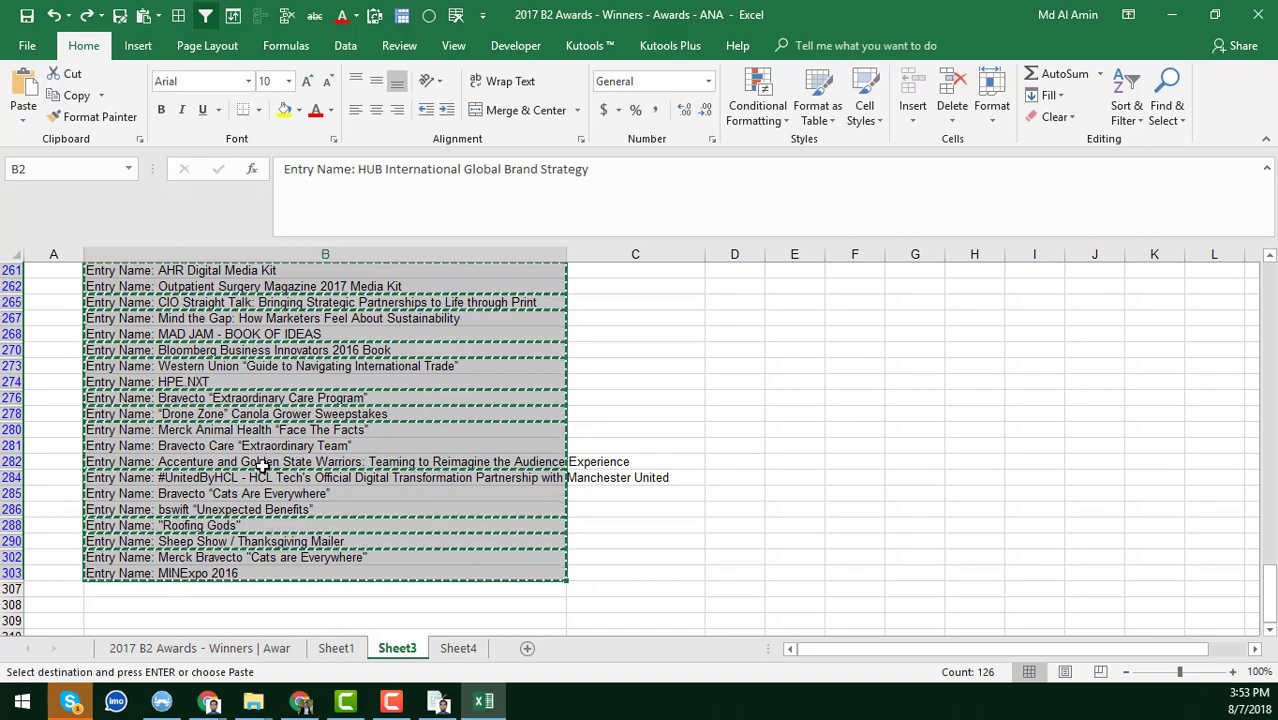
Step: Paste the Entry Name rows into Sheet4 starting at B1
left_click(458, 648)
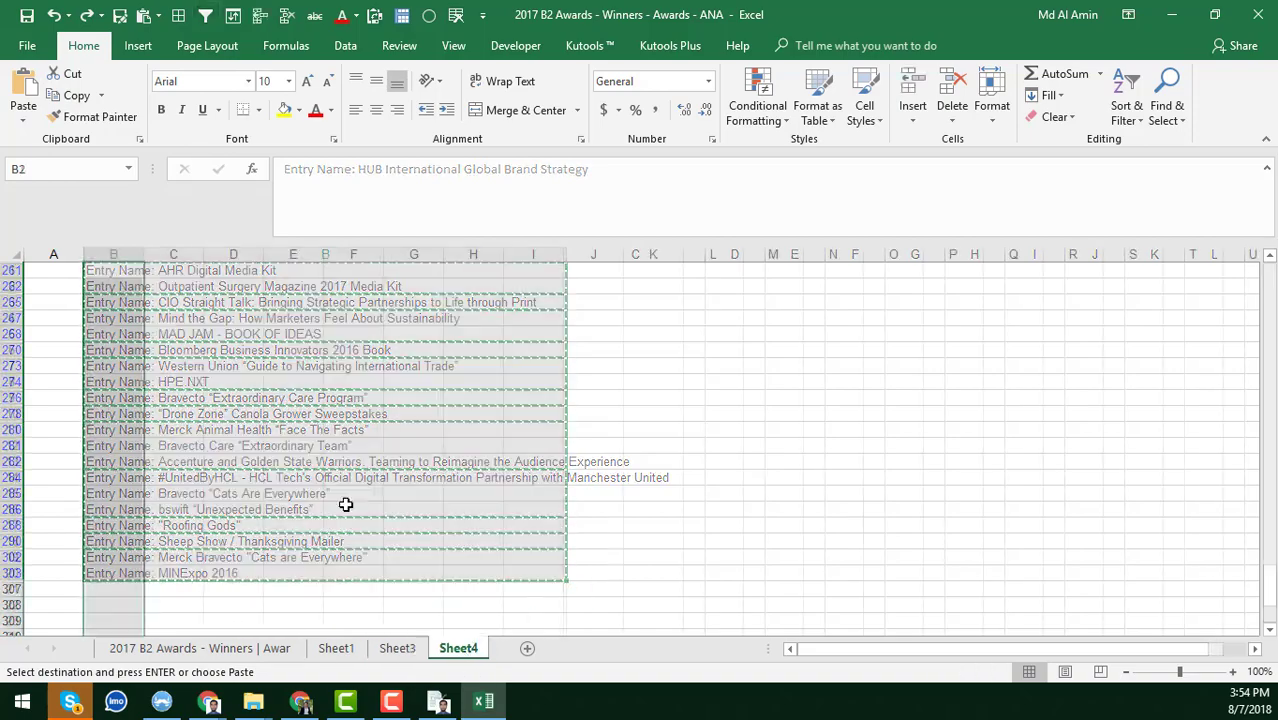
left_click(255, 383)
left_click(130, 285)
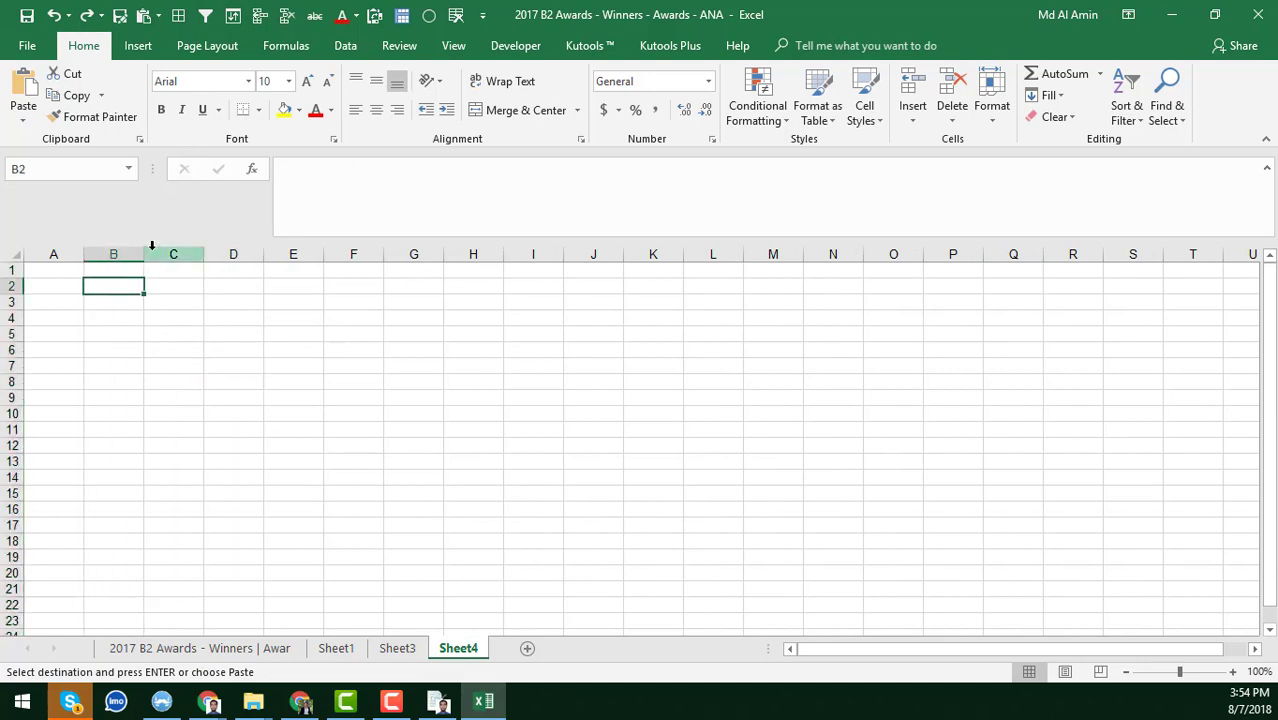
left_click_drag(144, 252, 247, 252)
left_click(153, 272)
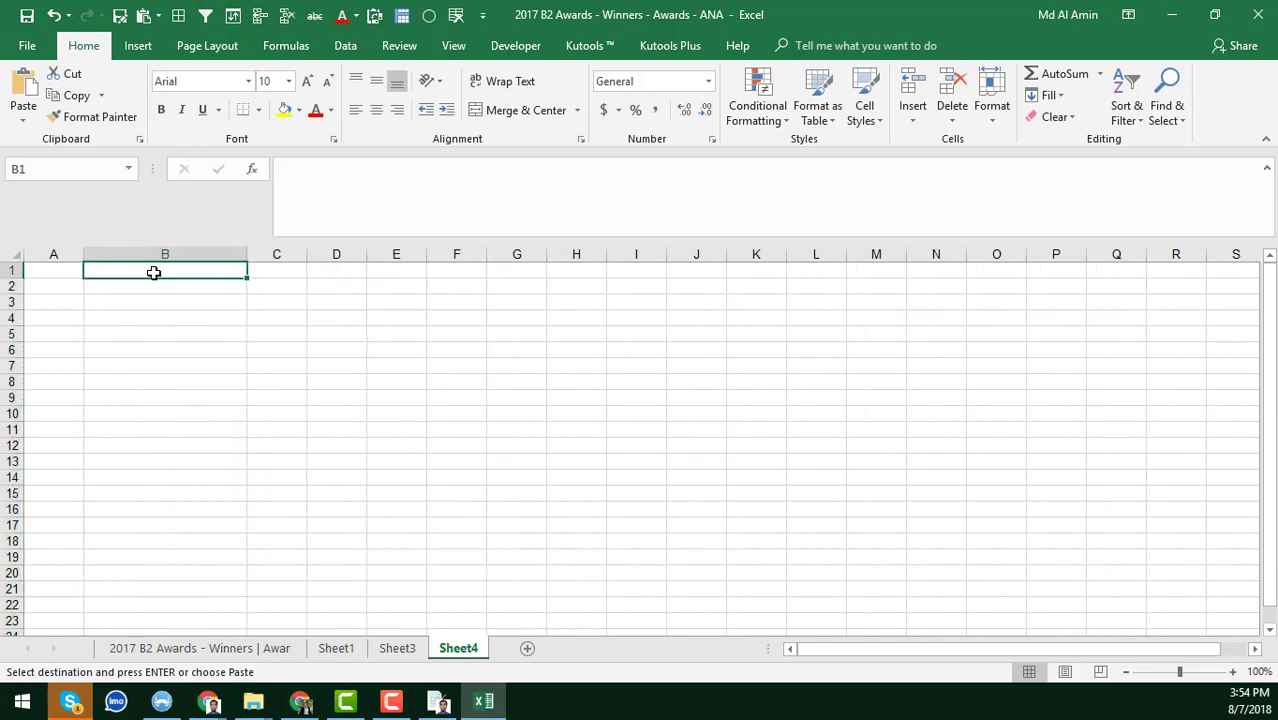
key("ctrl+v")
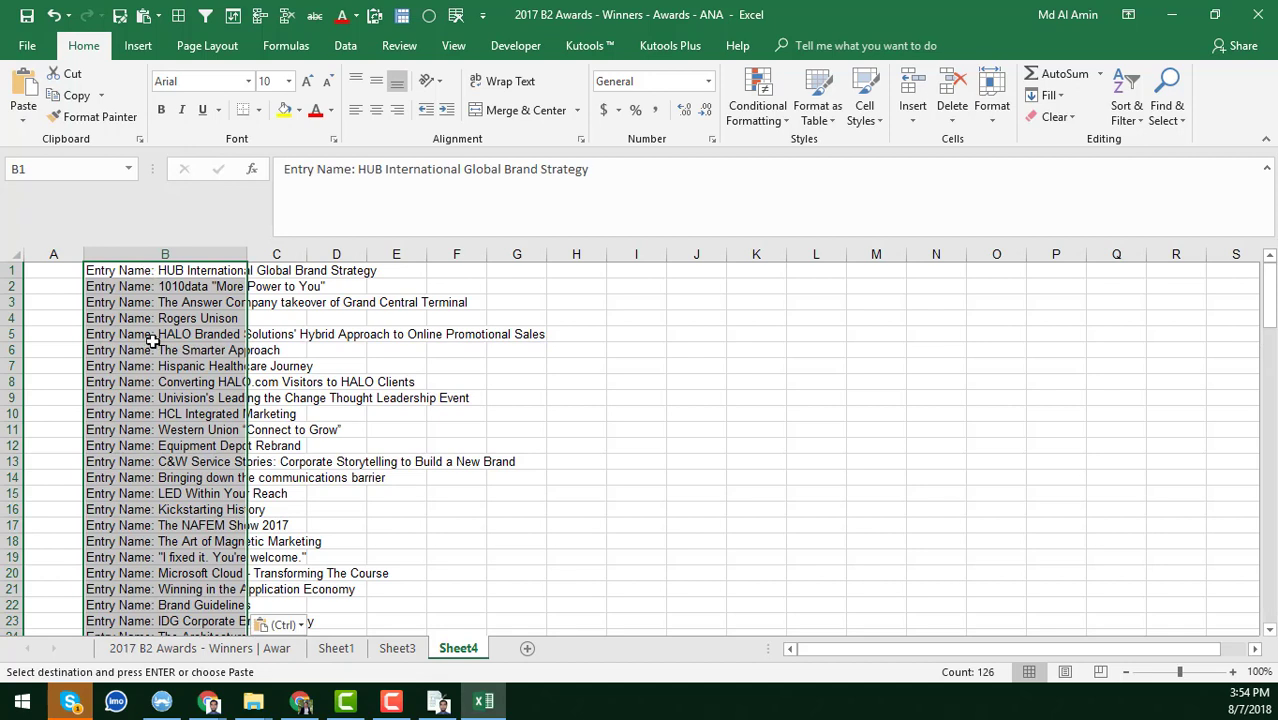
Step: Widen column B, then undo both the widening and the B1 paste
left_click(151, 335)
left_click_drag(250, 254, 332, 254)
left_click(265, 287)
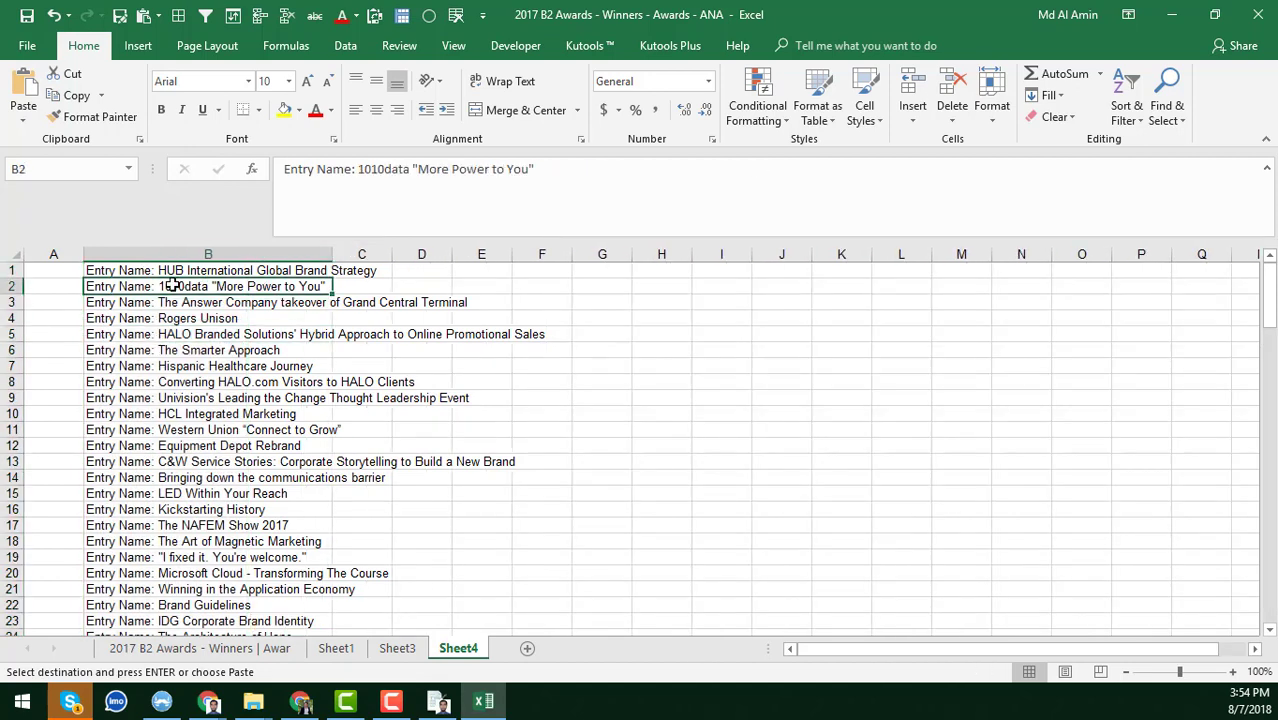
key("ctrl+z")
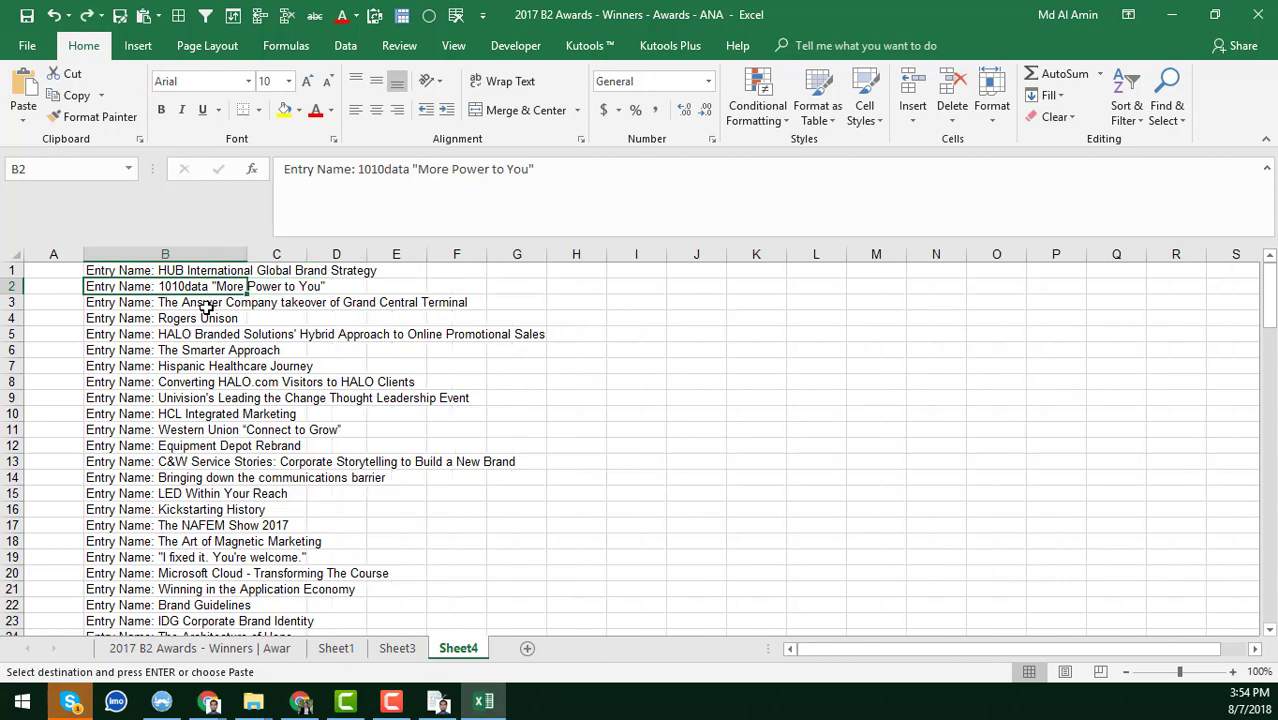
key("ctrl+z")
Step: Paste the Entry Name rows from B2, widen column B to 30, and return to Sheet3
left_click(145, 289)
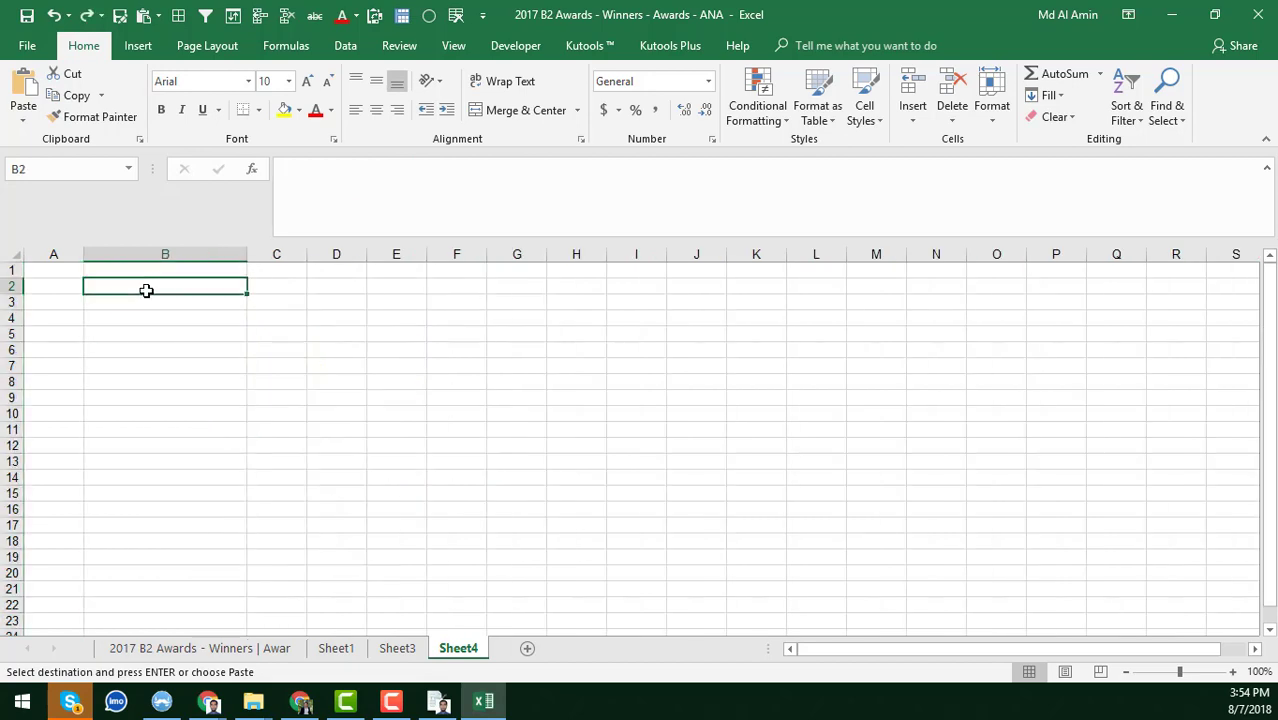
key("ctrl+v")
left_click_drag(248, 255, 547, 335)
left_click(362, 380)
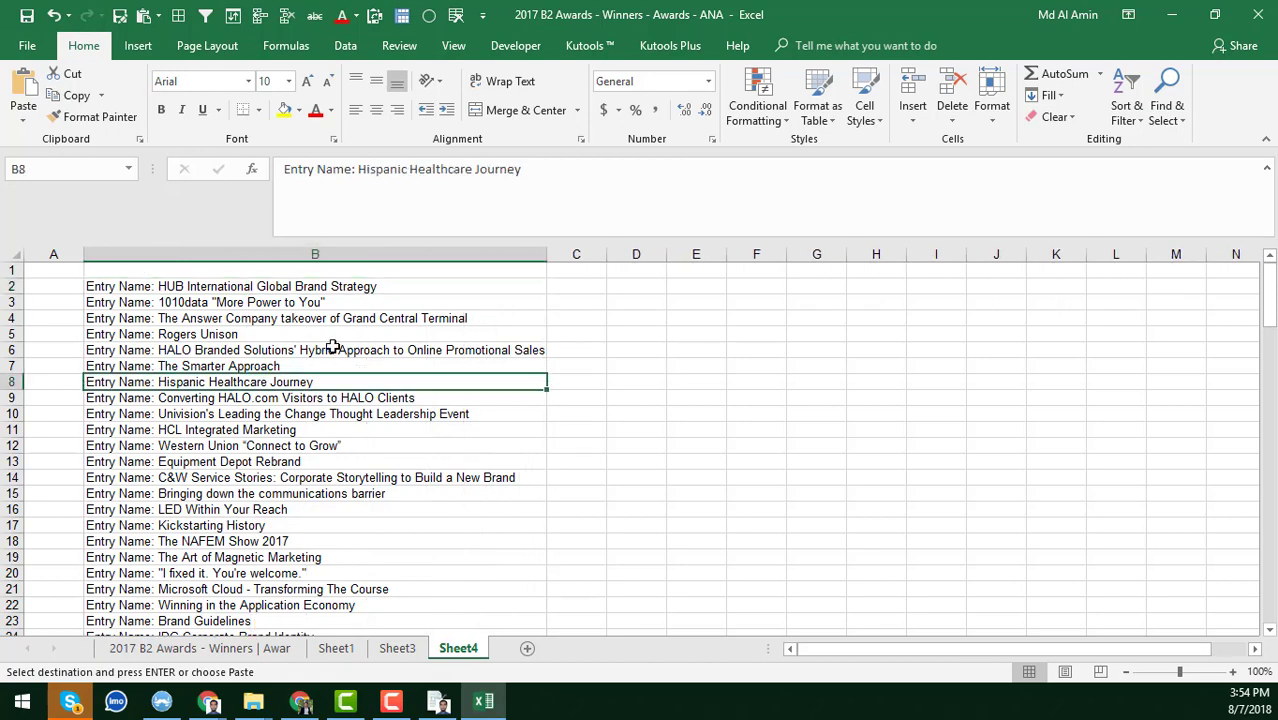
left_click(263, 286)
key("Escape")
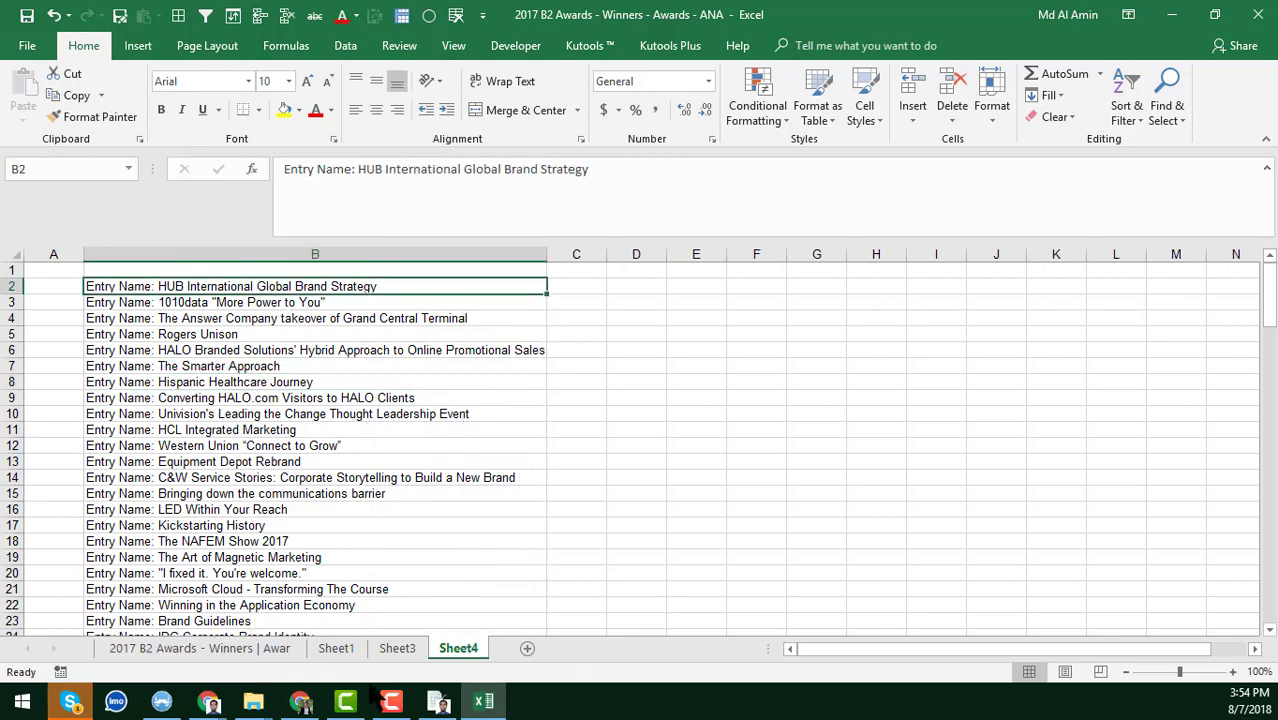
left_click(410, 642)
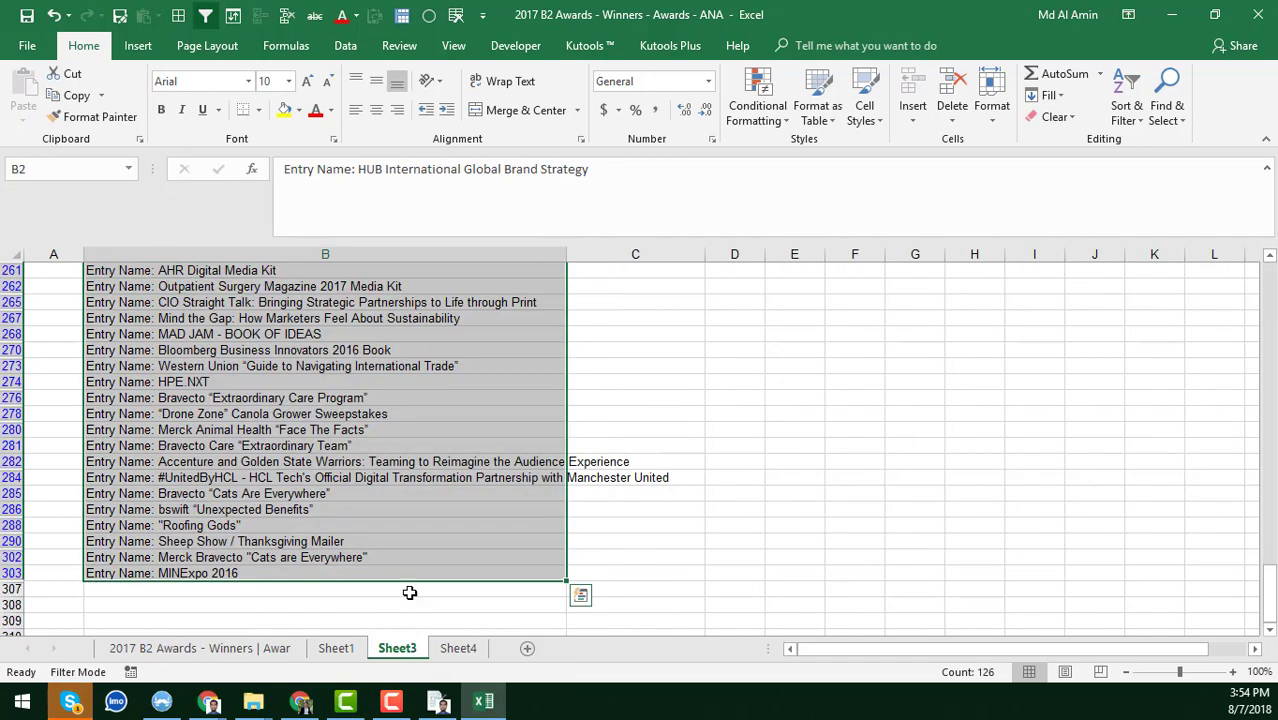
Step: Clear the copied Entry Name cells from Sheet3's filtered list
key("Delete")
left_click(242, 534)
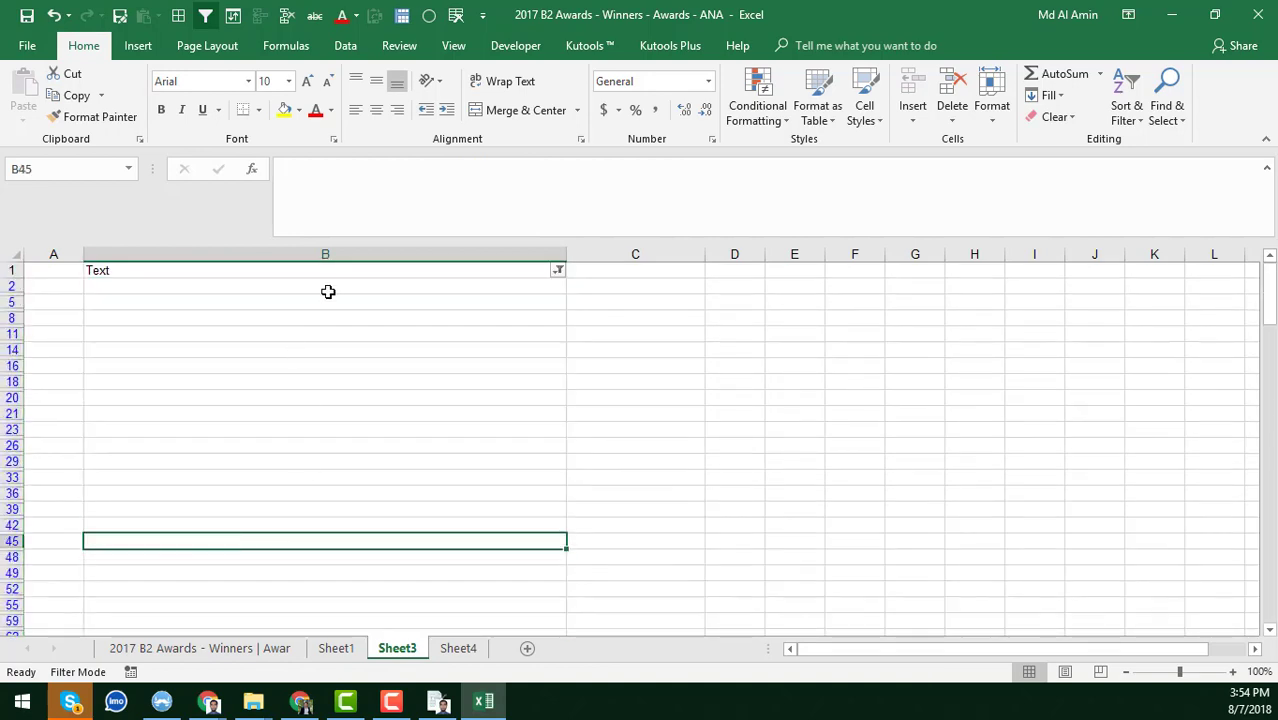
left_click(328, 291)
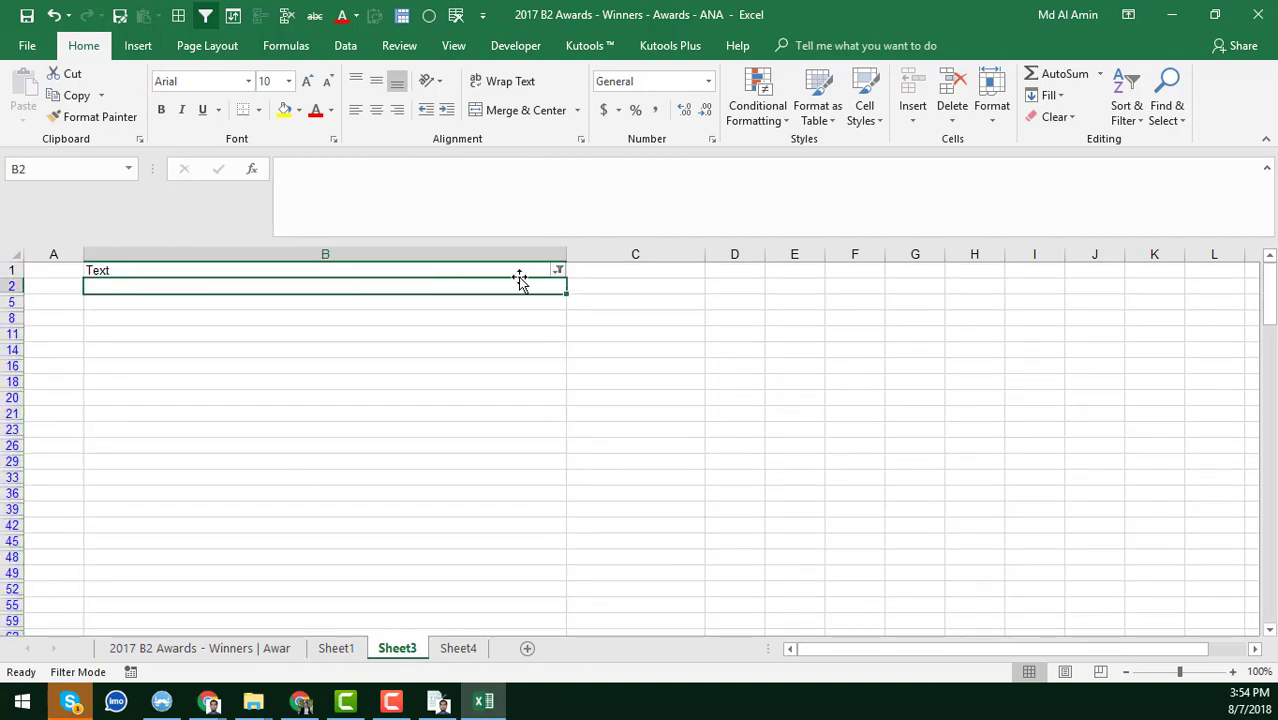
Step: Turn off the Text column filter and review the Company and Agency Name rows
left_click(371, 252)
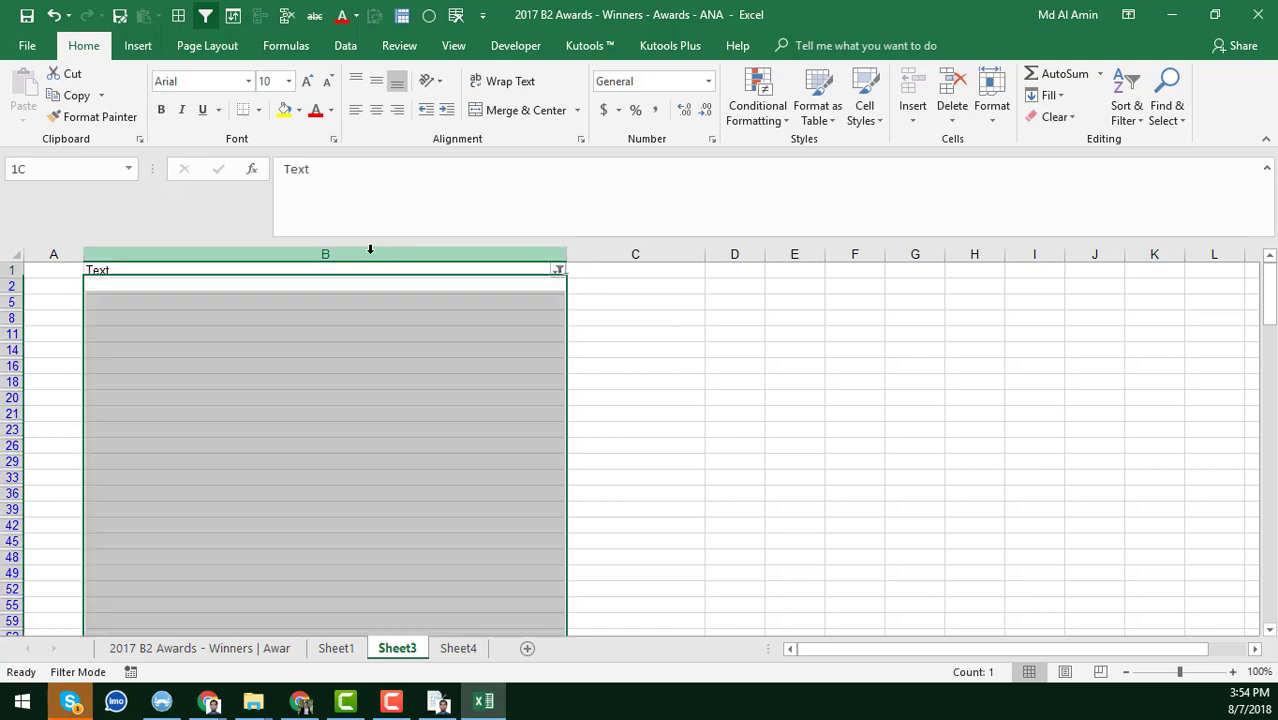
left_click(207, 16)
left_click(394, 397)
left_click(236, 303)
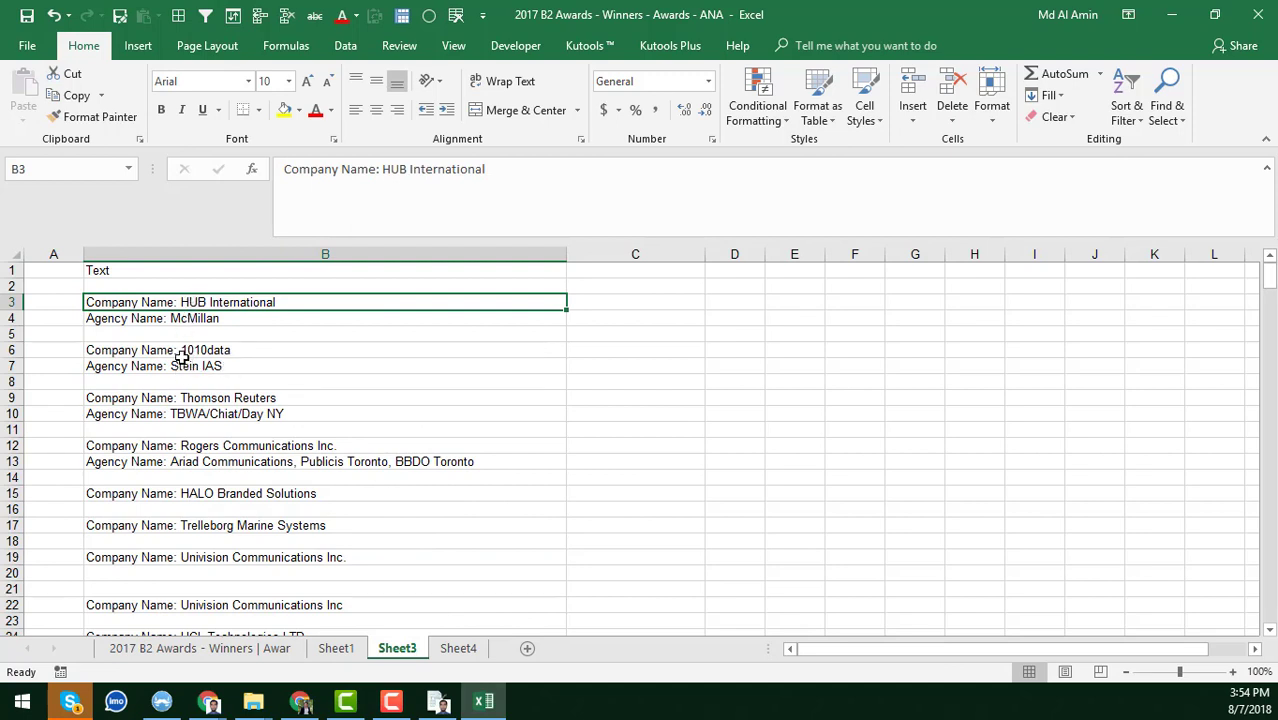
scroll(190, 412, "down", 2)
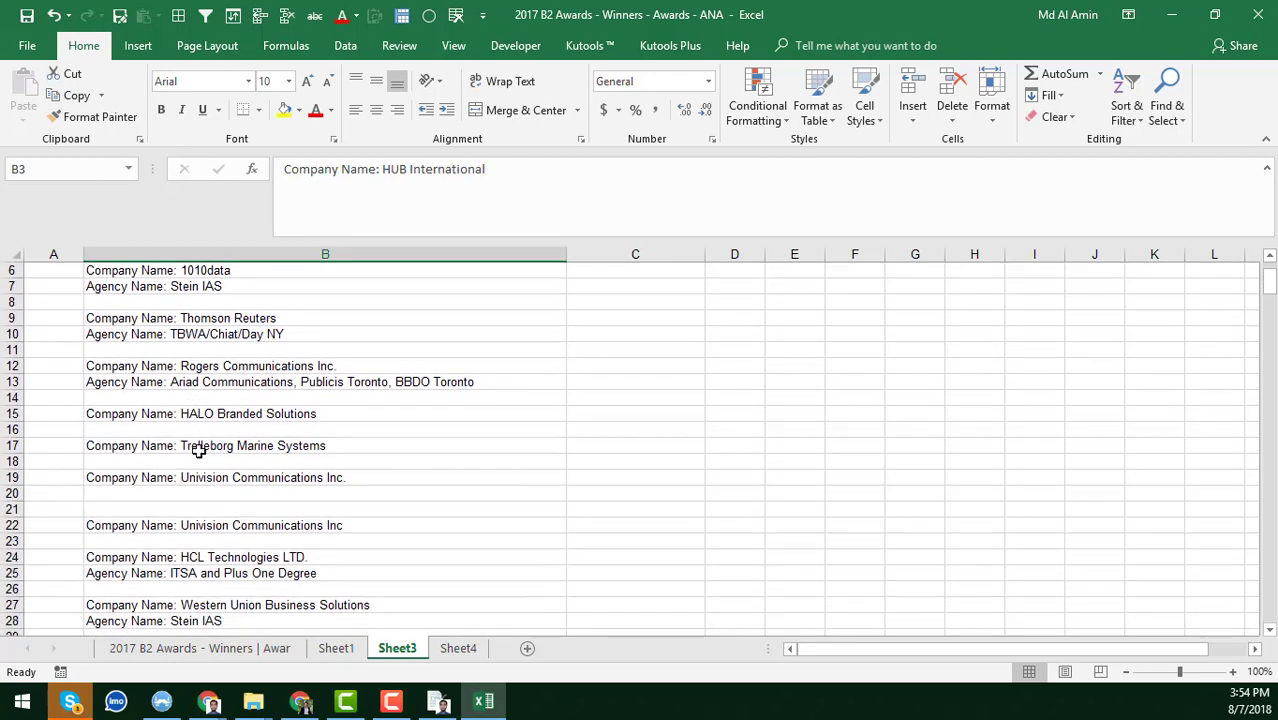
scroll(198, 486, "down", 2)
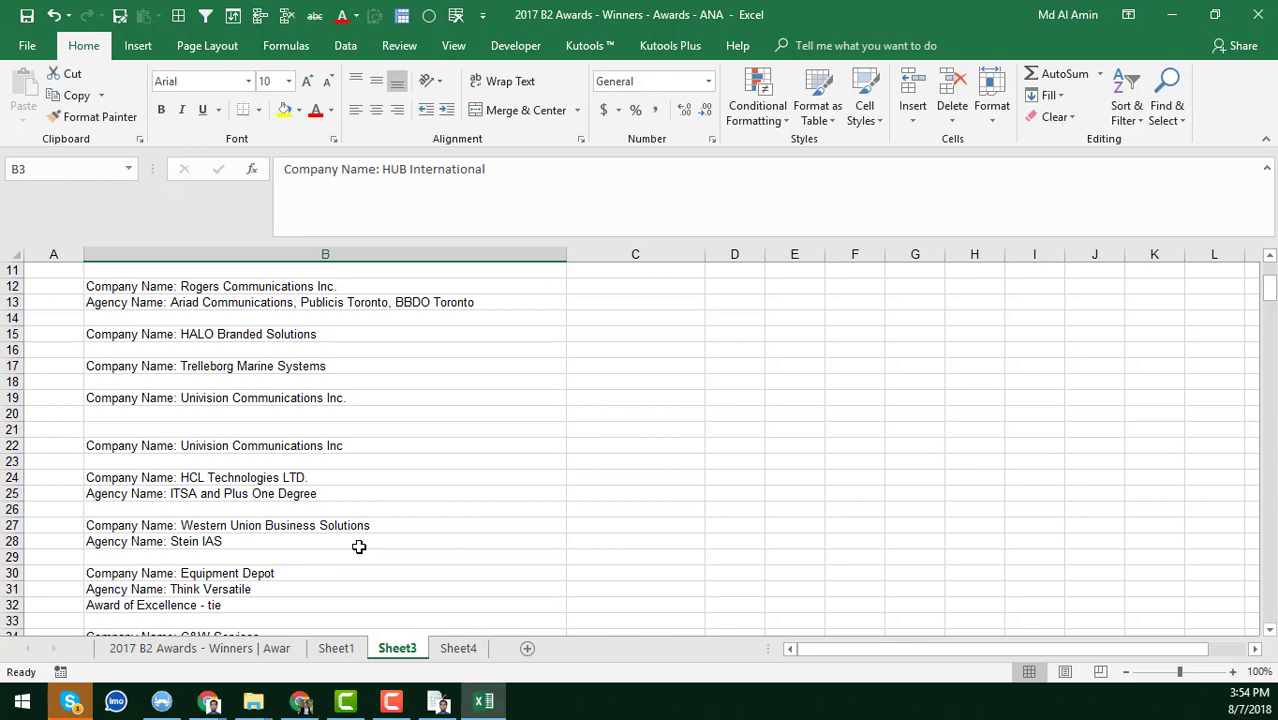
scroll(358, 546, "up", 3)
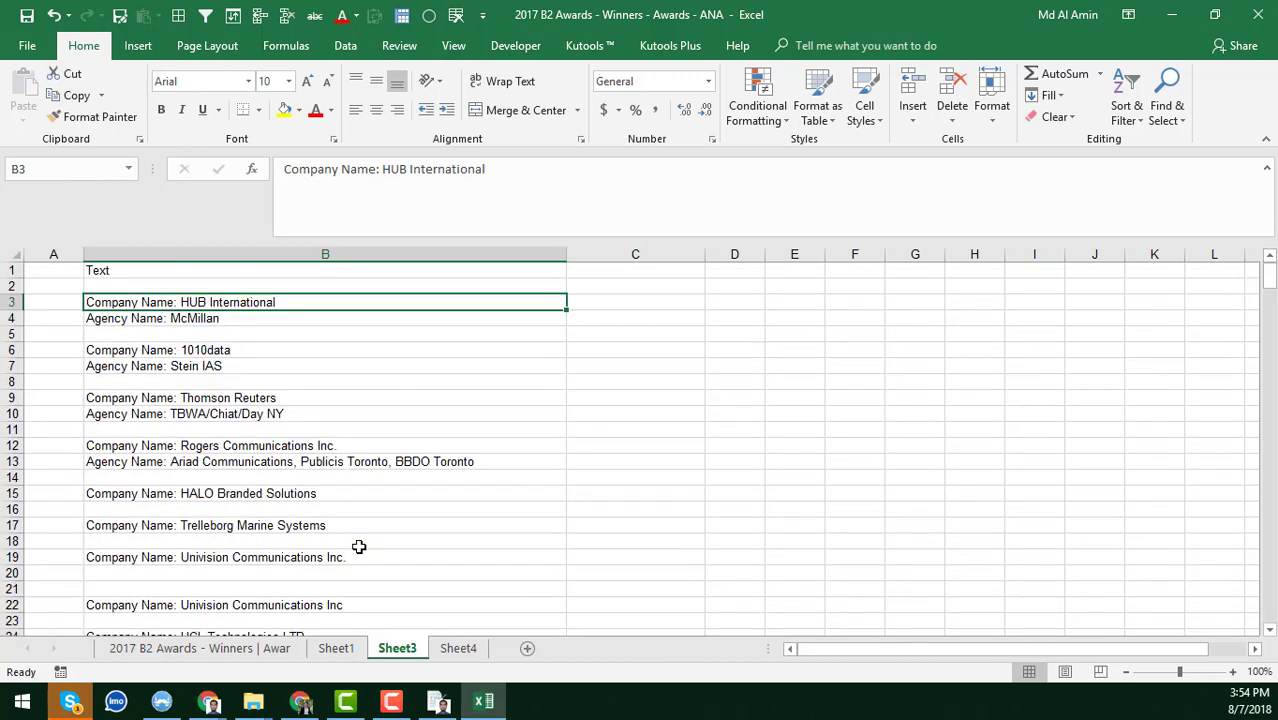
left_click(194, 318)
left_click(189, 303)
Step: Filter the Text column with Contains 'Company Name', leaving 96 of 305 records visible
left_click(308, 254)
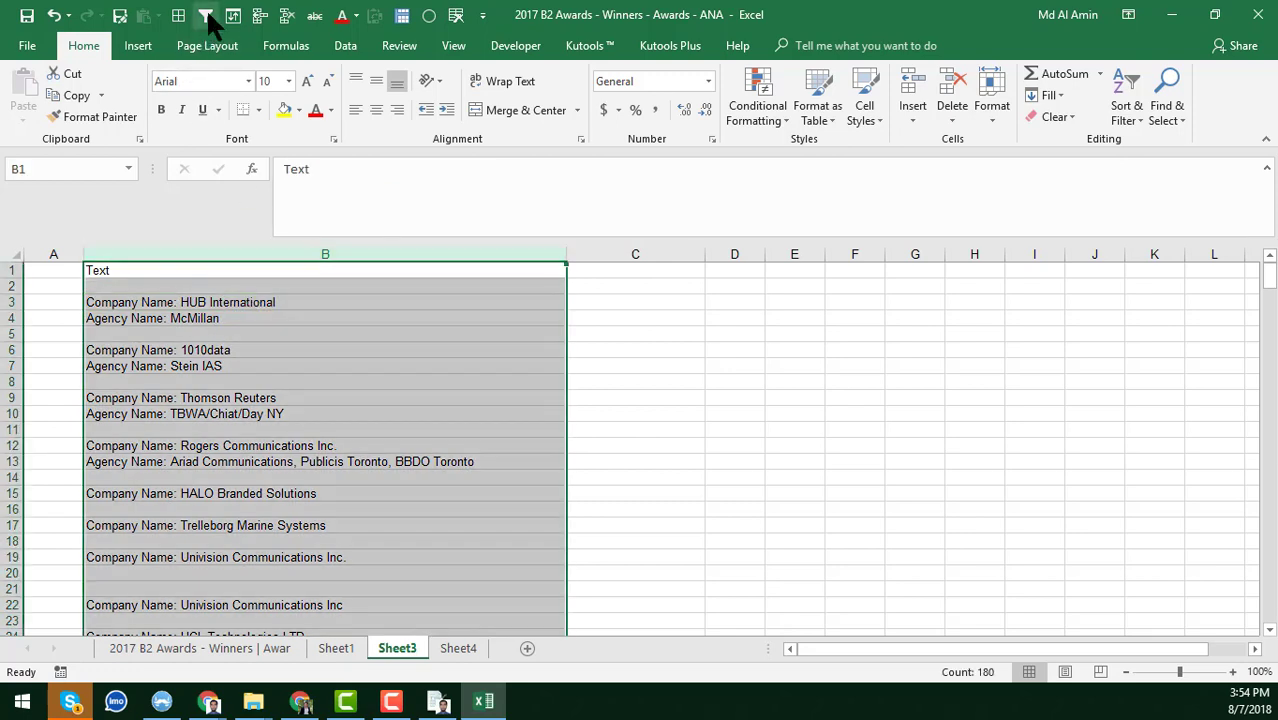
left_click(557, 270)
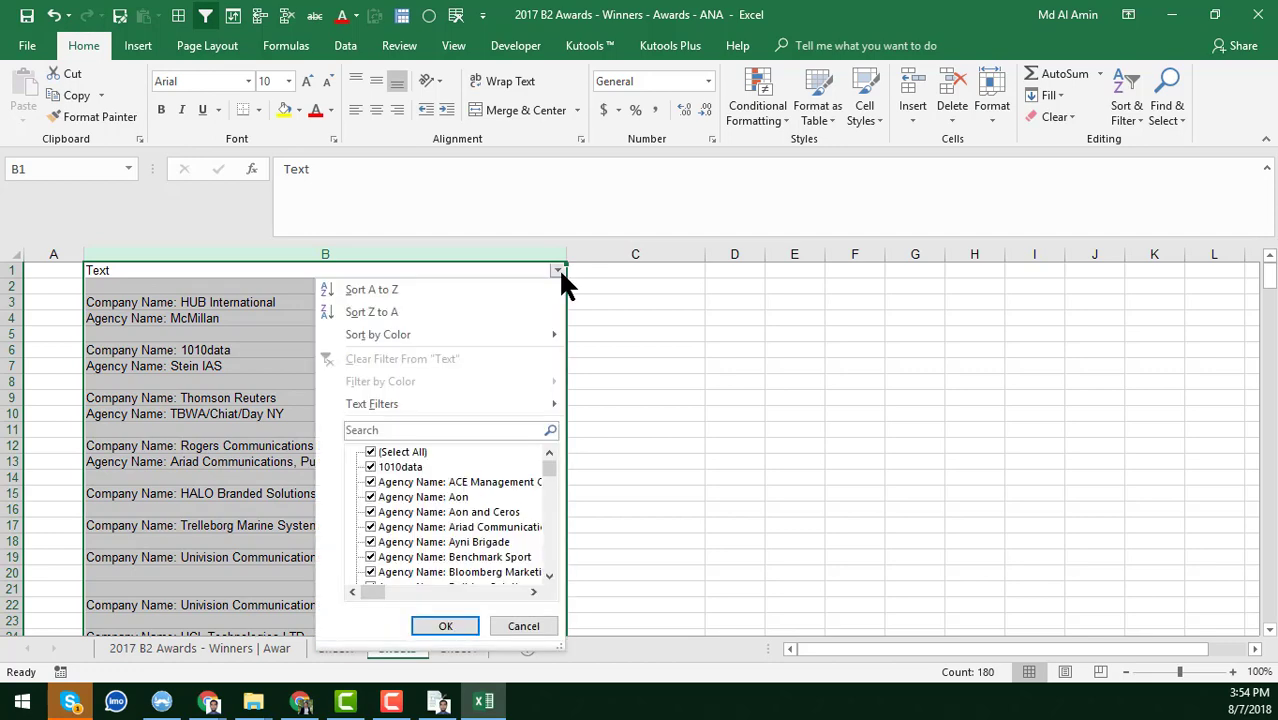
mouse_move(402, 400)
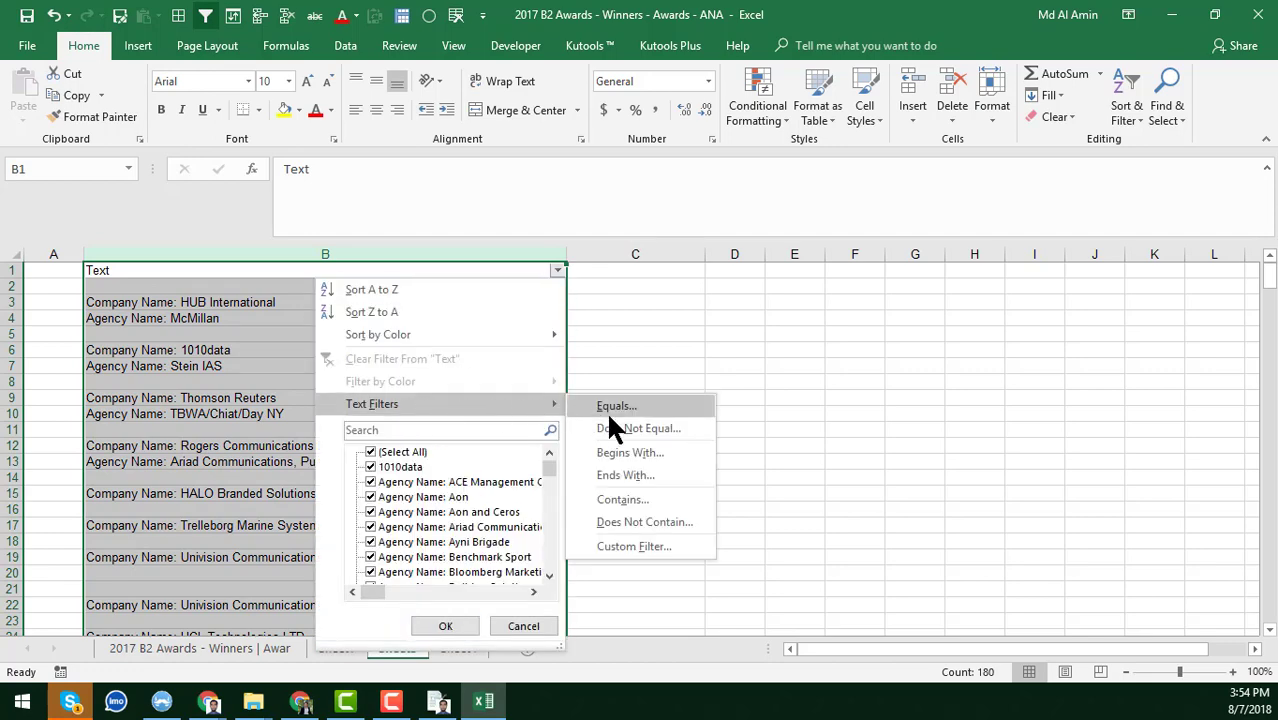
left_click(626, 500)
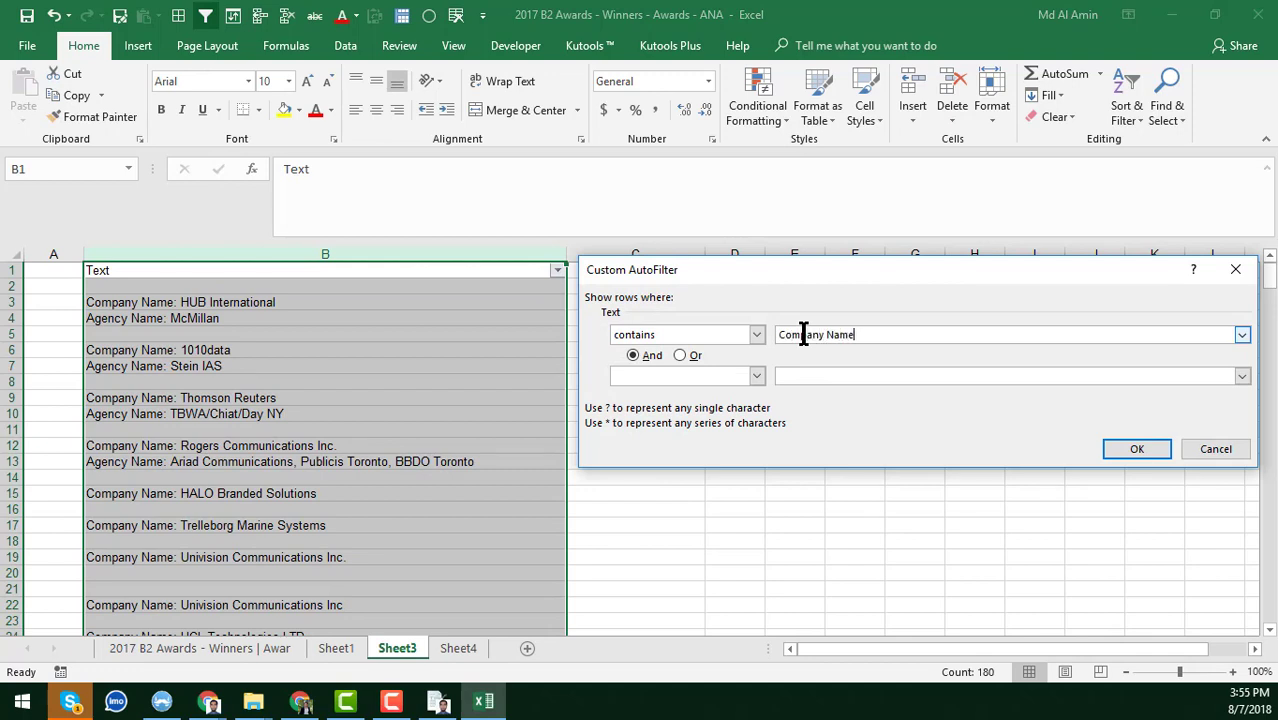
left_click(1130, 448)
left_click(355, 289)
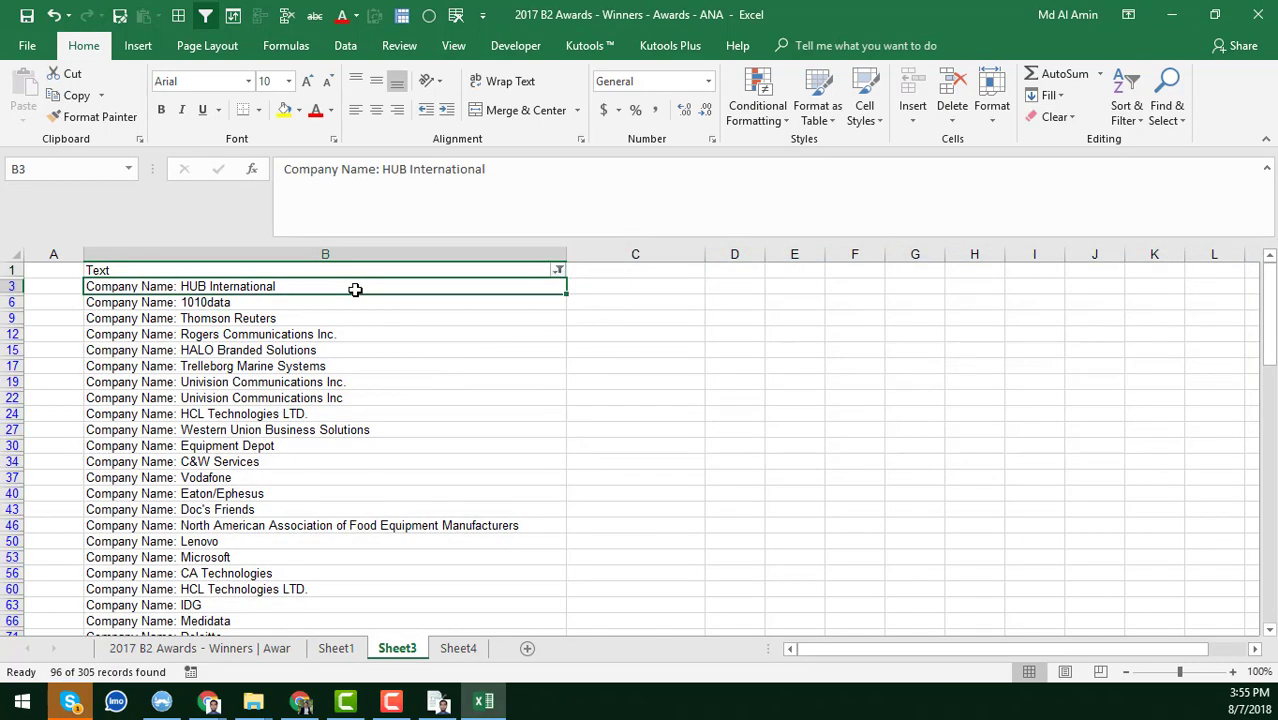
Step: Copy the visible Company Name rows and paste them into Sheet4 starting at C2
key("ctrl+shift+Down")
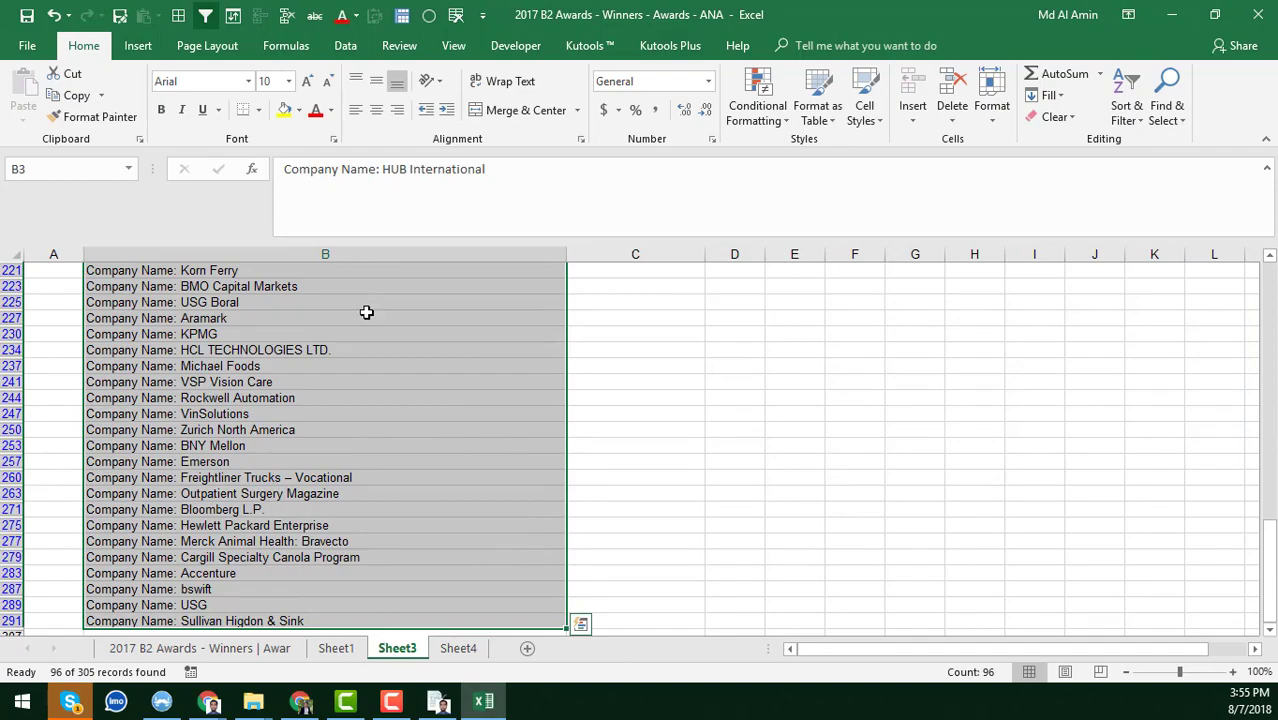
key("ctrl+c")
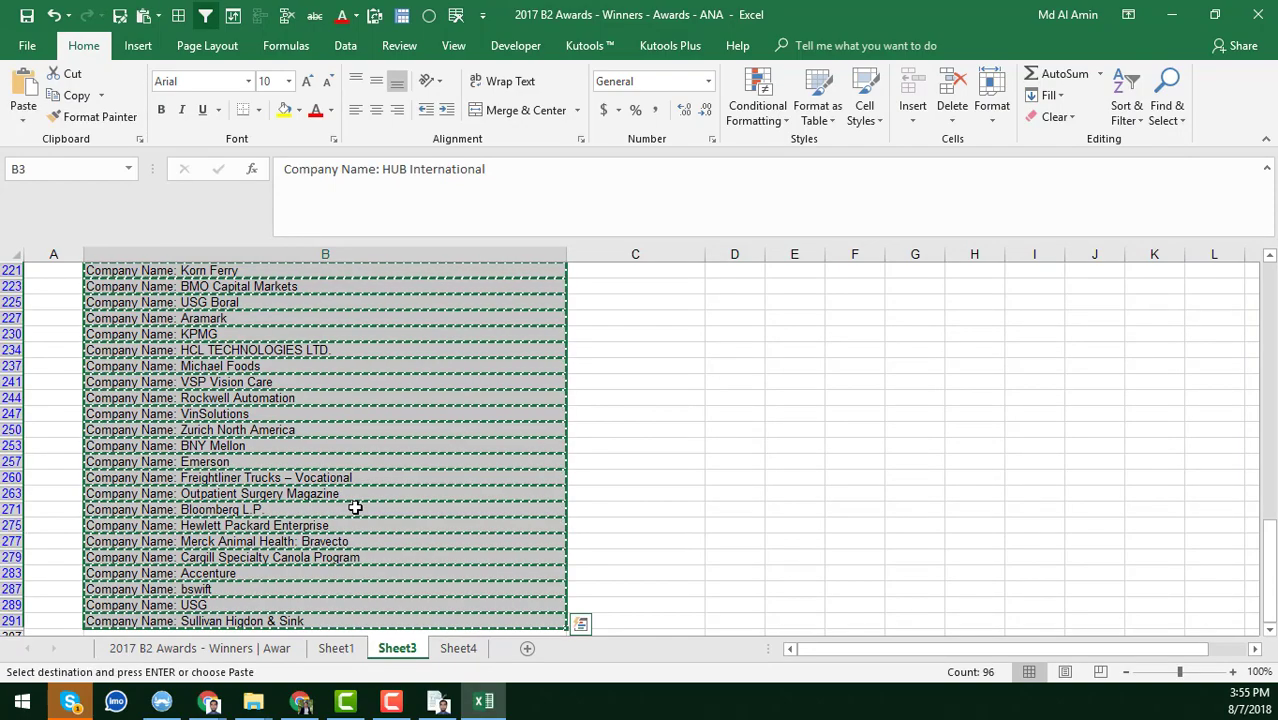
left_click(463, 643)
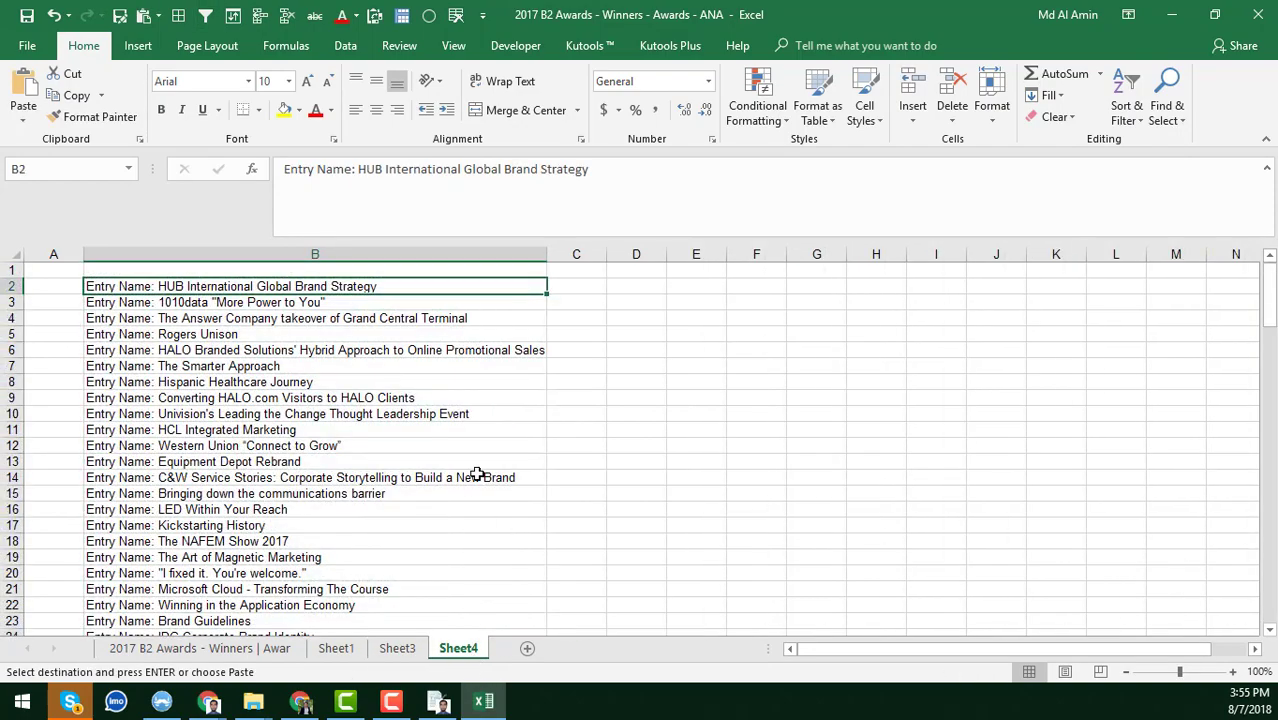
left_click(476, 474)
left_click(585, 287)
left_click_drag(610, 259, 674, 259)
key("ctrl+v")
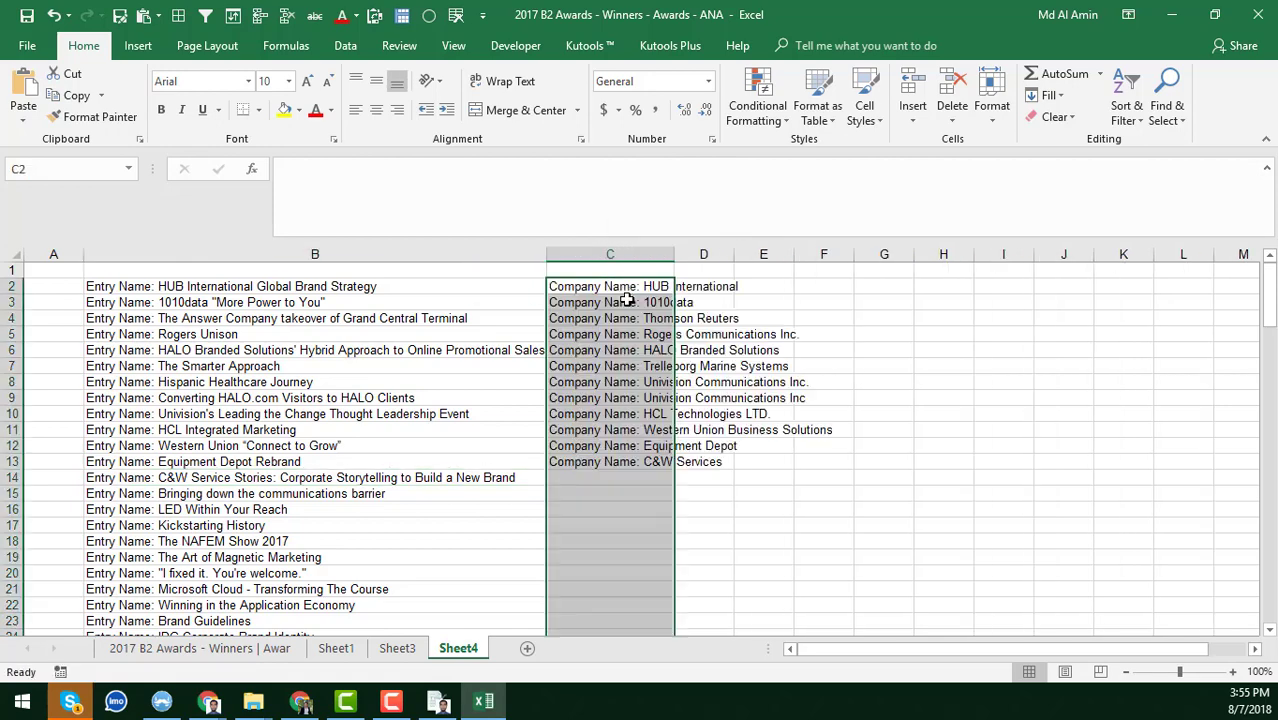
Step: Widen column C to fit the company names, end copy mode, and return to Sheet3
left_click_drag(675, 256, 996, 322)
left_click(695, 381)
left_click(621, 287)
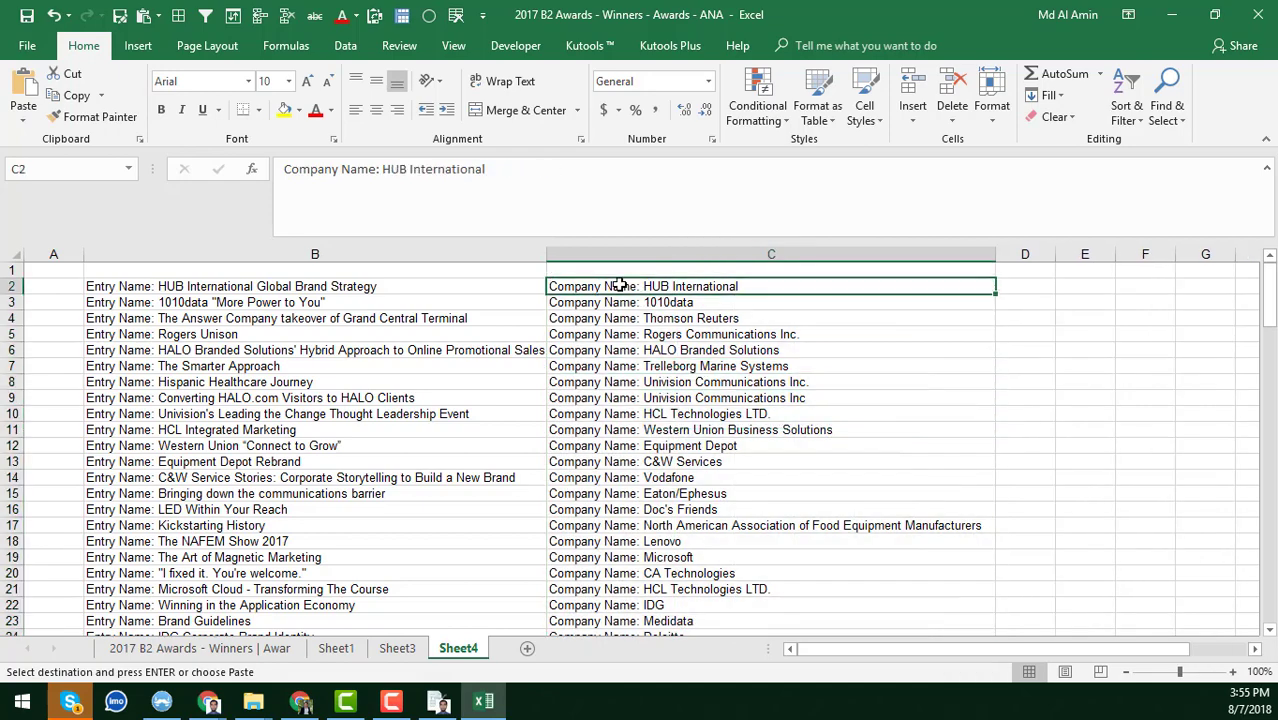
left_click(521, 286)
key("Escape")
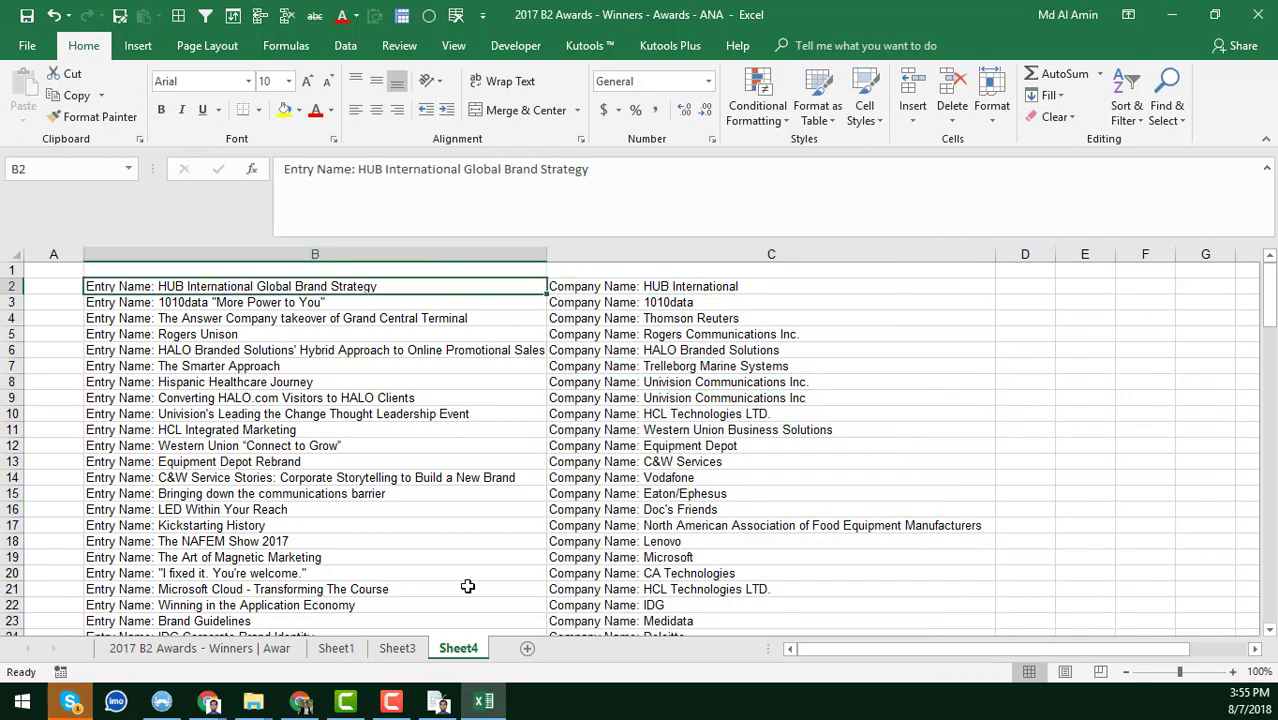
left_click(410, 648)
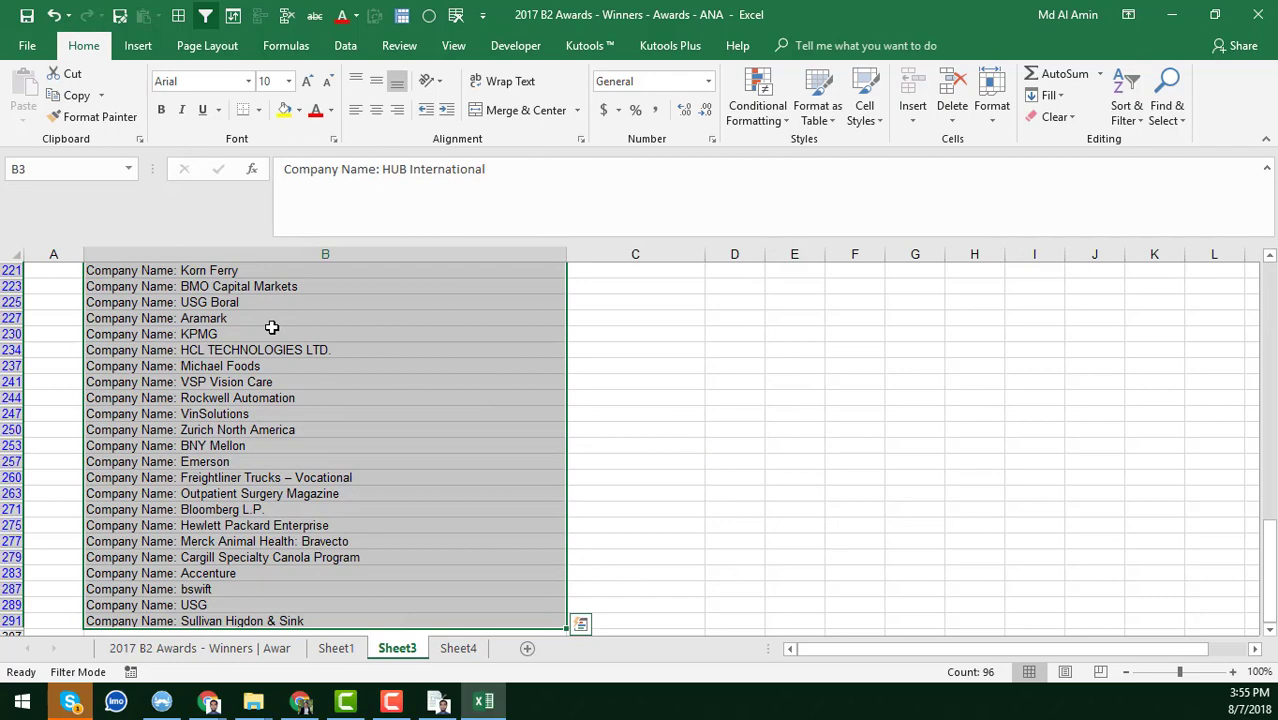
Step: Delete the Company Name entries and change the Contains filter to 'Agency Name' (64 of 305)
key("Delete")
left_click(287, 423)
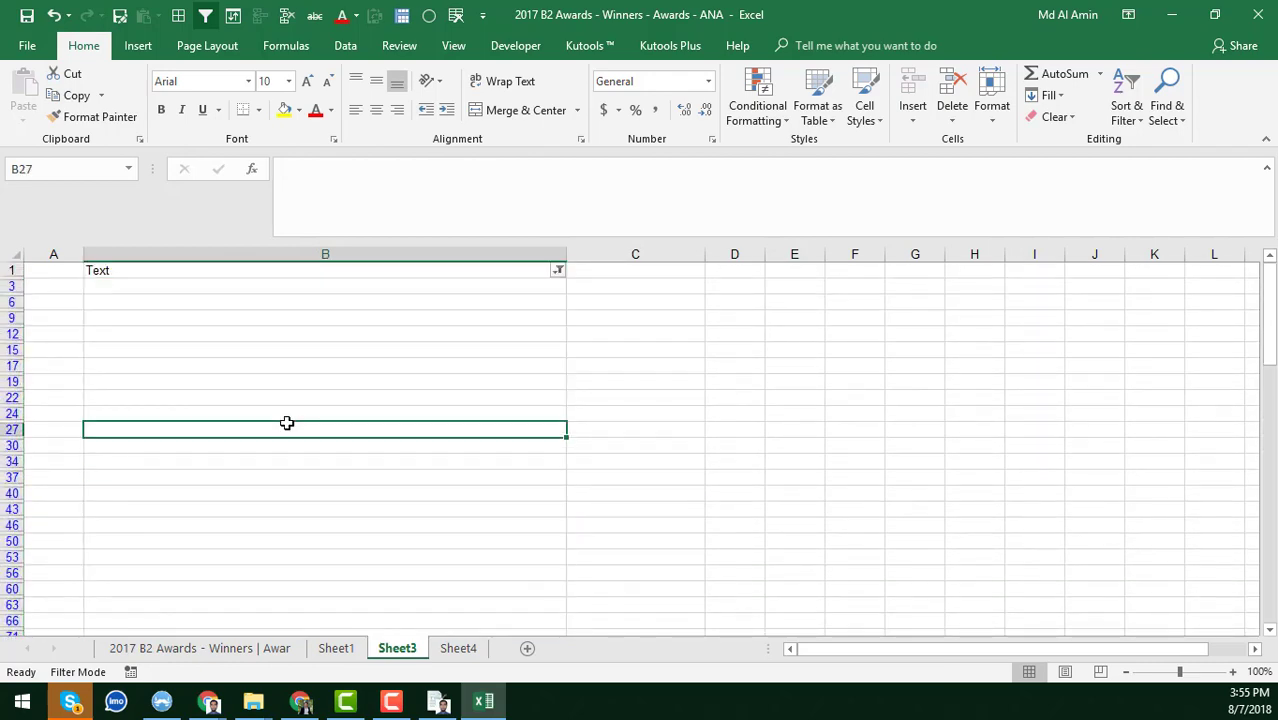
left_click(557, 270)
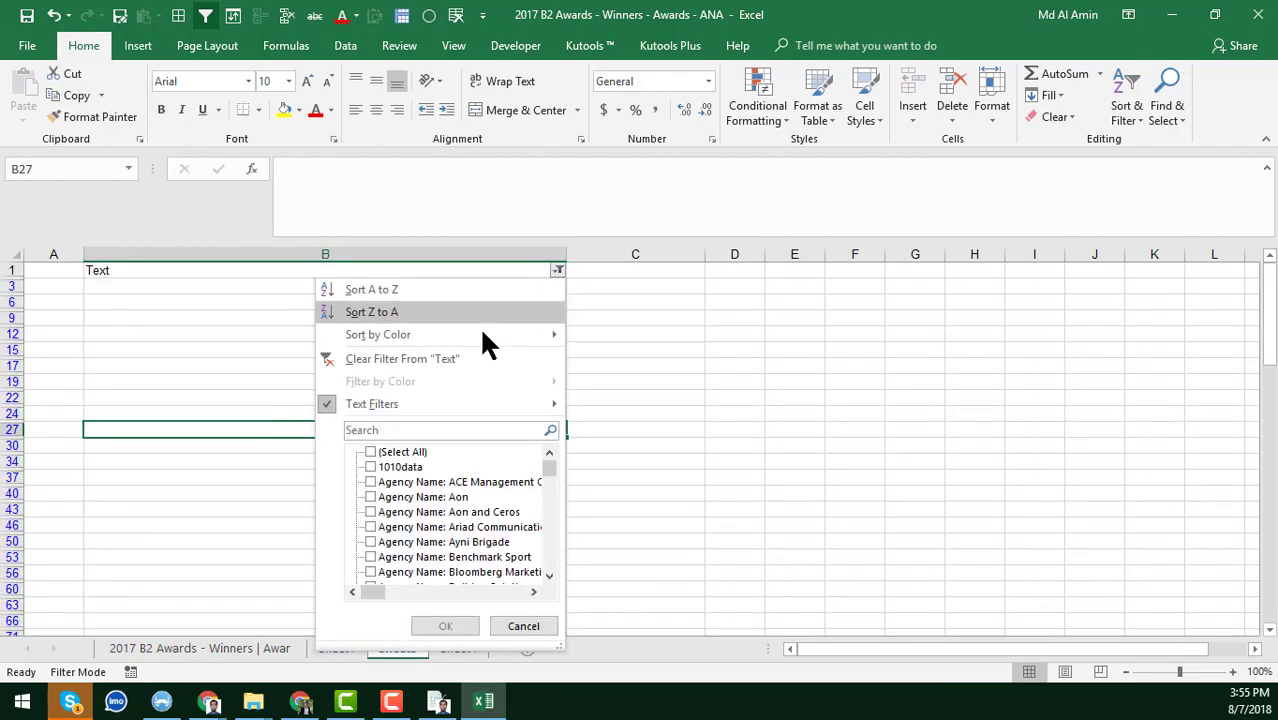
mouse_move(379, 406)
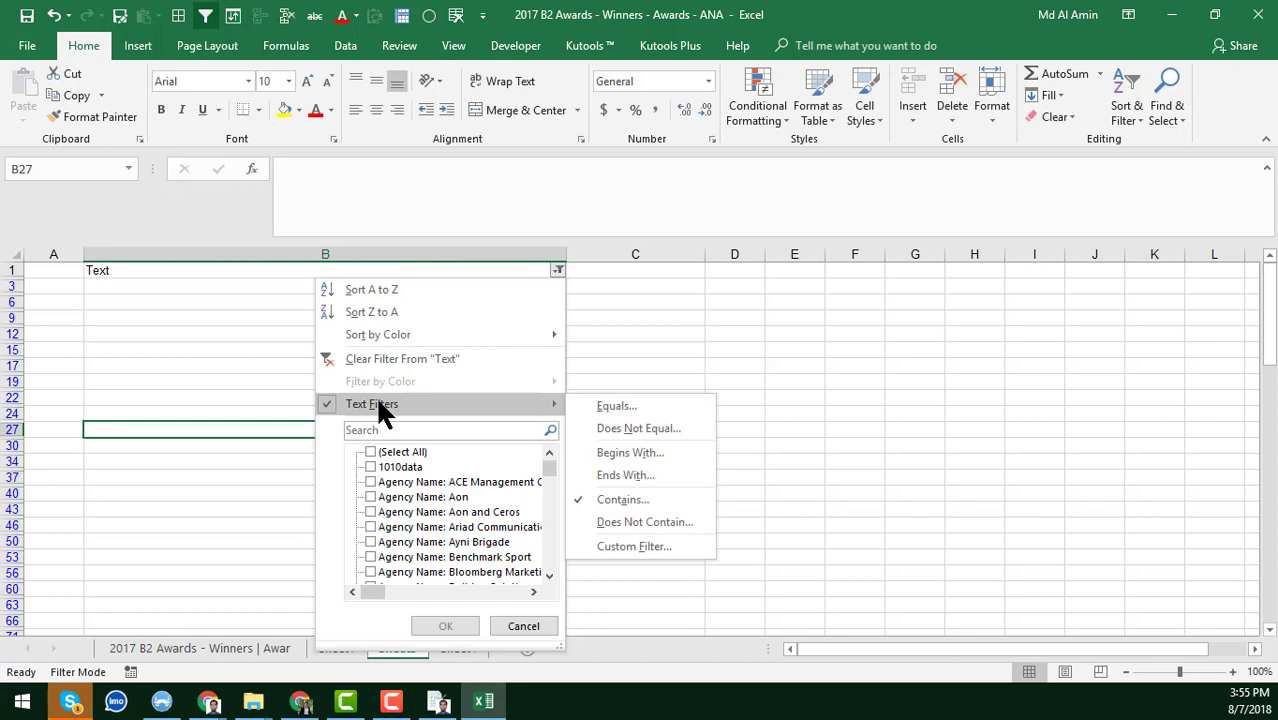
left_click(664, 499)
left_click(821, 334)
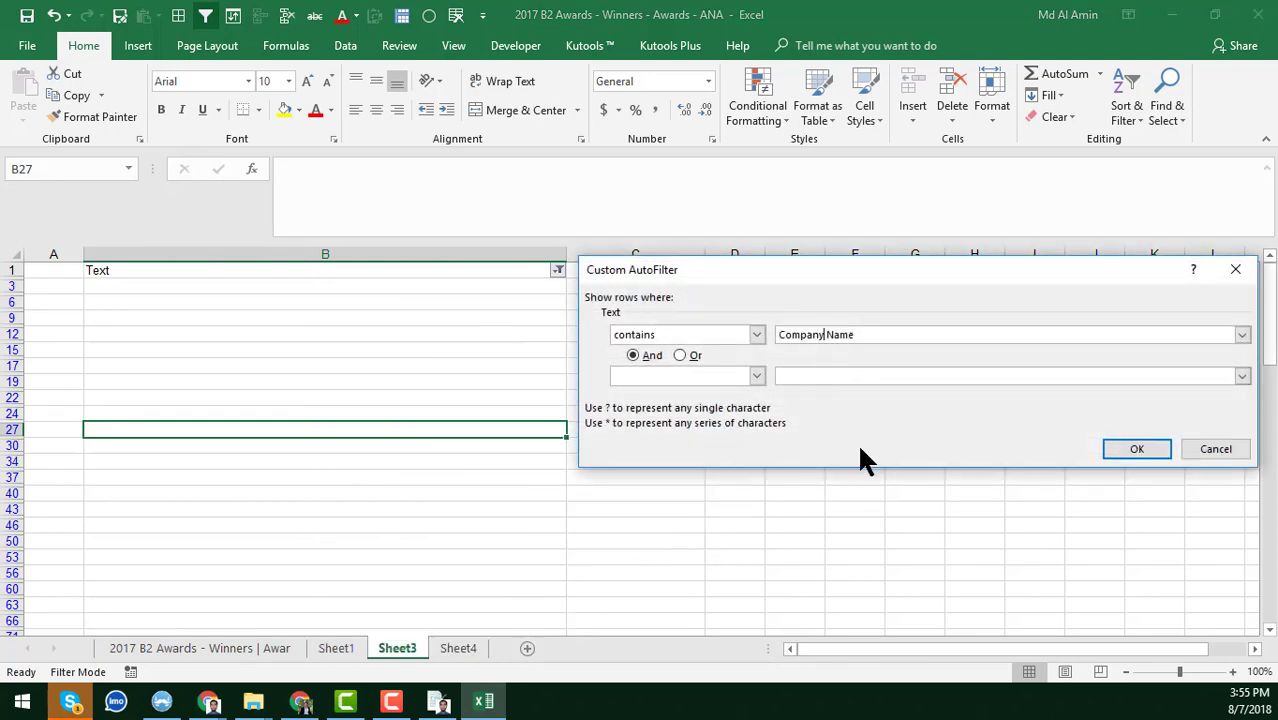
key("BackSpace")
key("BackSpace")
key("BackSpace")
key("BackSpace")
key("BackSpace")
key("BackSpace")
key("BackSpace")
key("BackSpace")
type("Agency")
left_click(1137, 449)
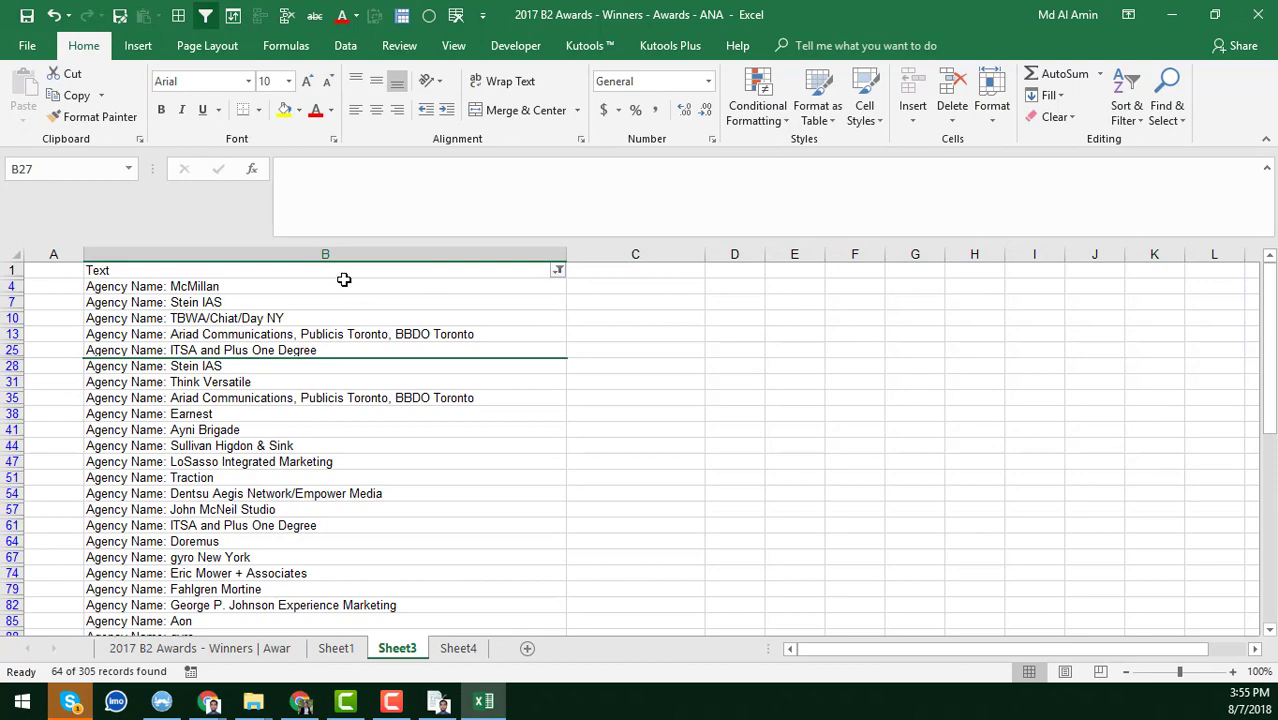
left_click(338, 290)
Step: Copy the filtered Agency Name entries from column B
key("ctrl+shift+Down")
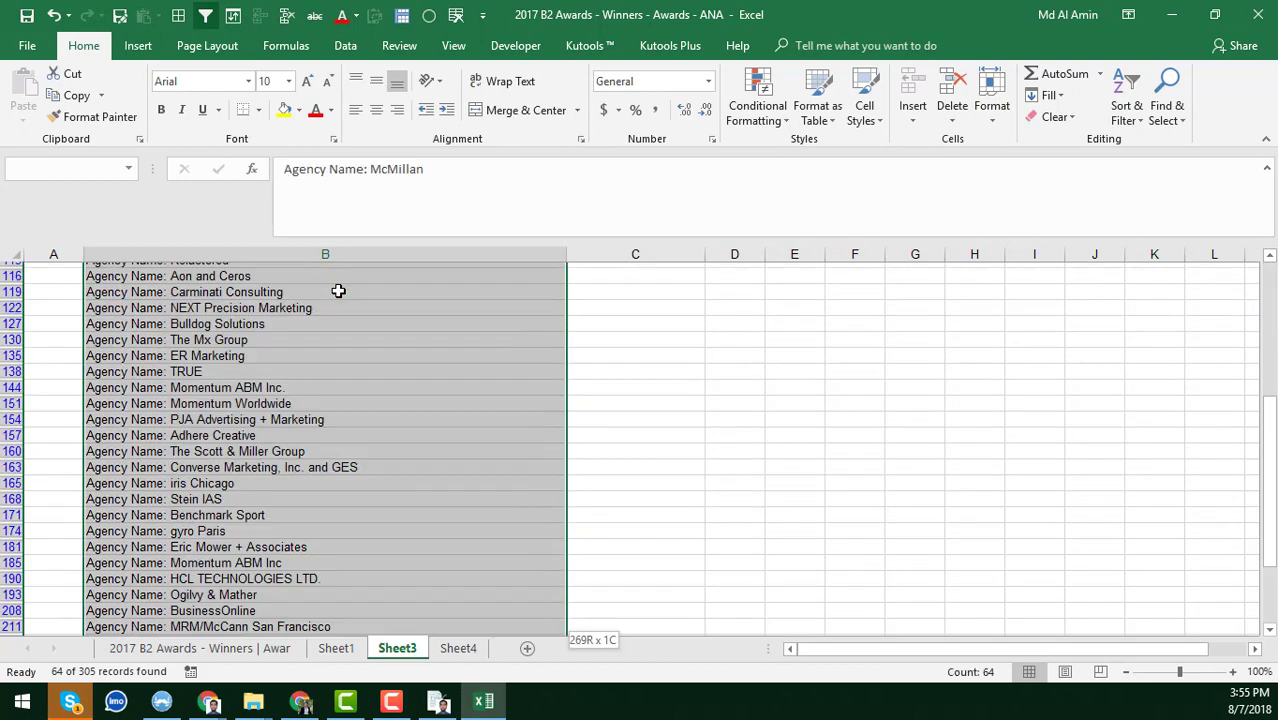
scroll(321, 452, "down", 1)
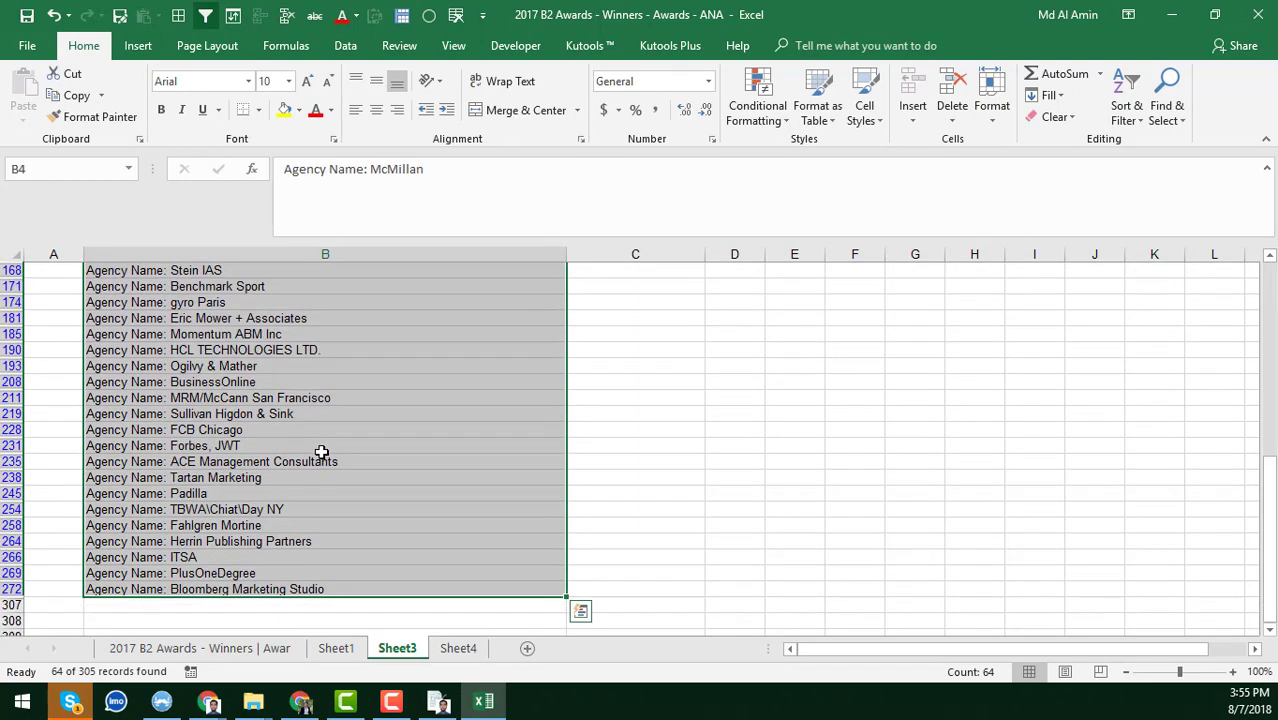
key("ctrl+c")
Step: Paste the Agency Names into Sheet4 starting at D2 and widen column D to fit
left_click(458, 648)
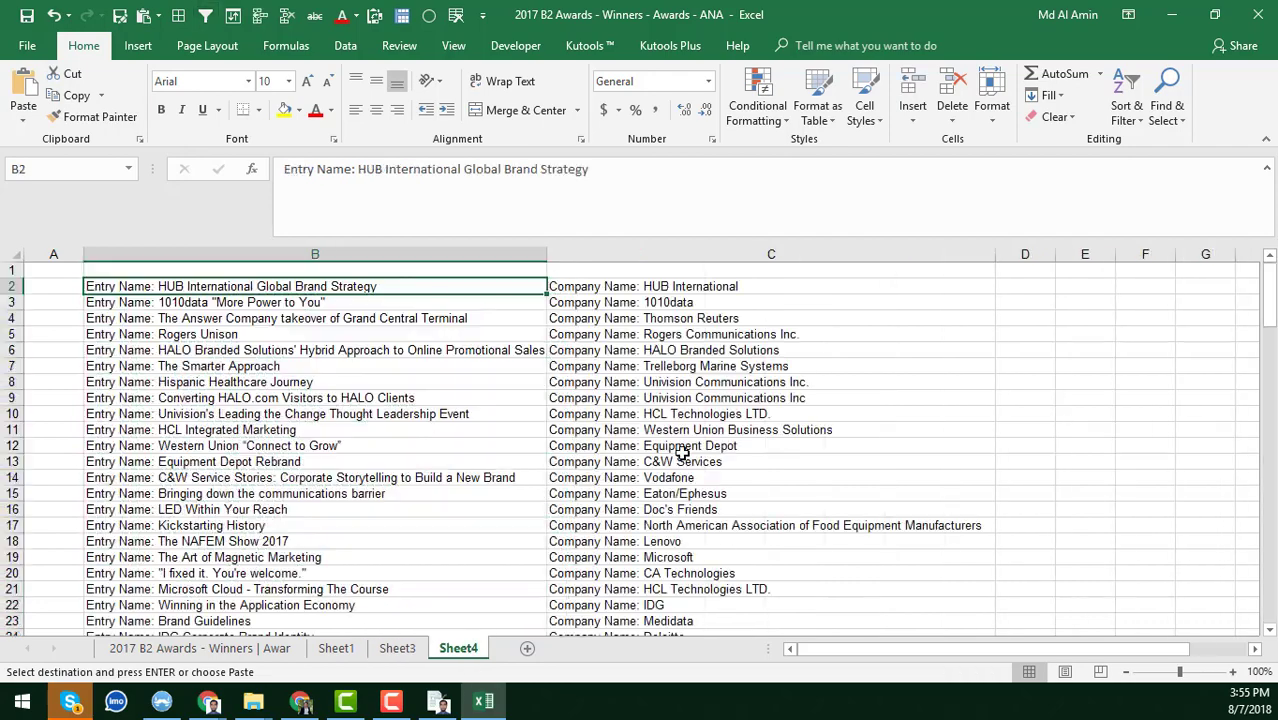
left_click(740, 382)
left_click_drag(993, 254, 1053, 268)
left_click(913, 286)
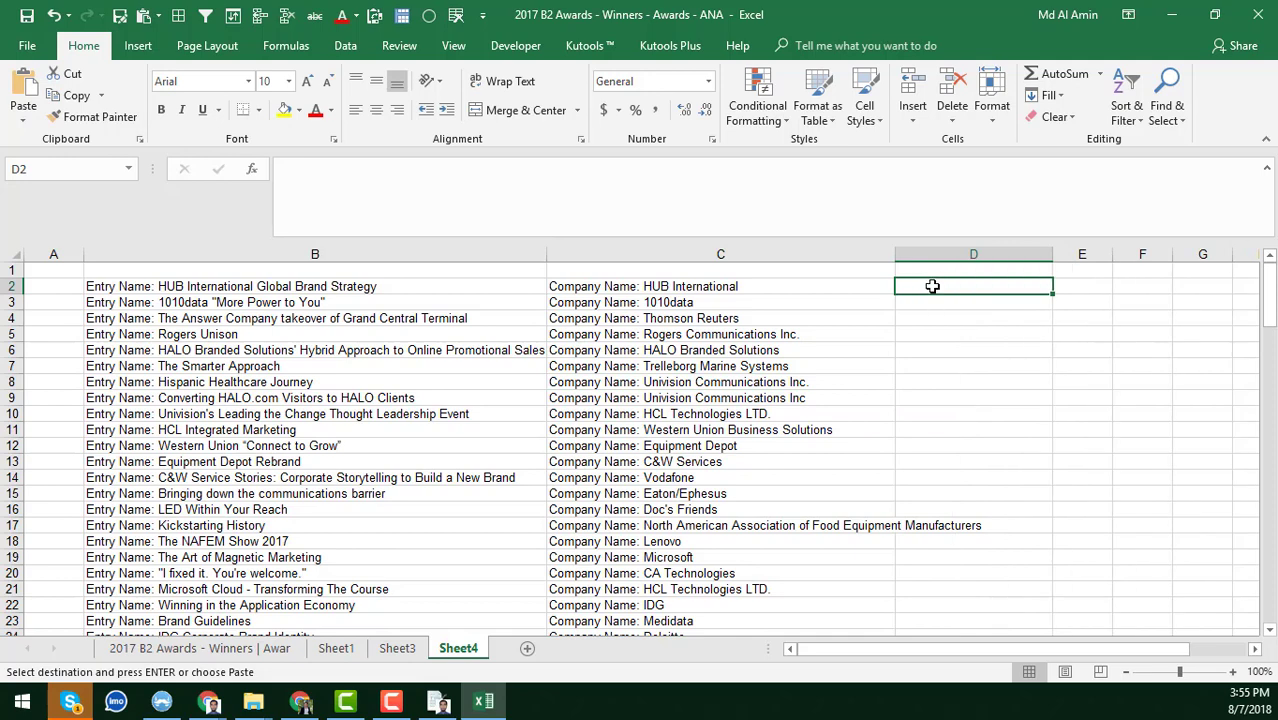
key("ctrl+v")
left_click_drag(1053, 254, 1194, 256)
left_click(903, 287)
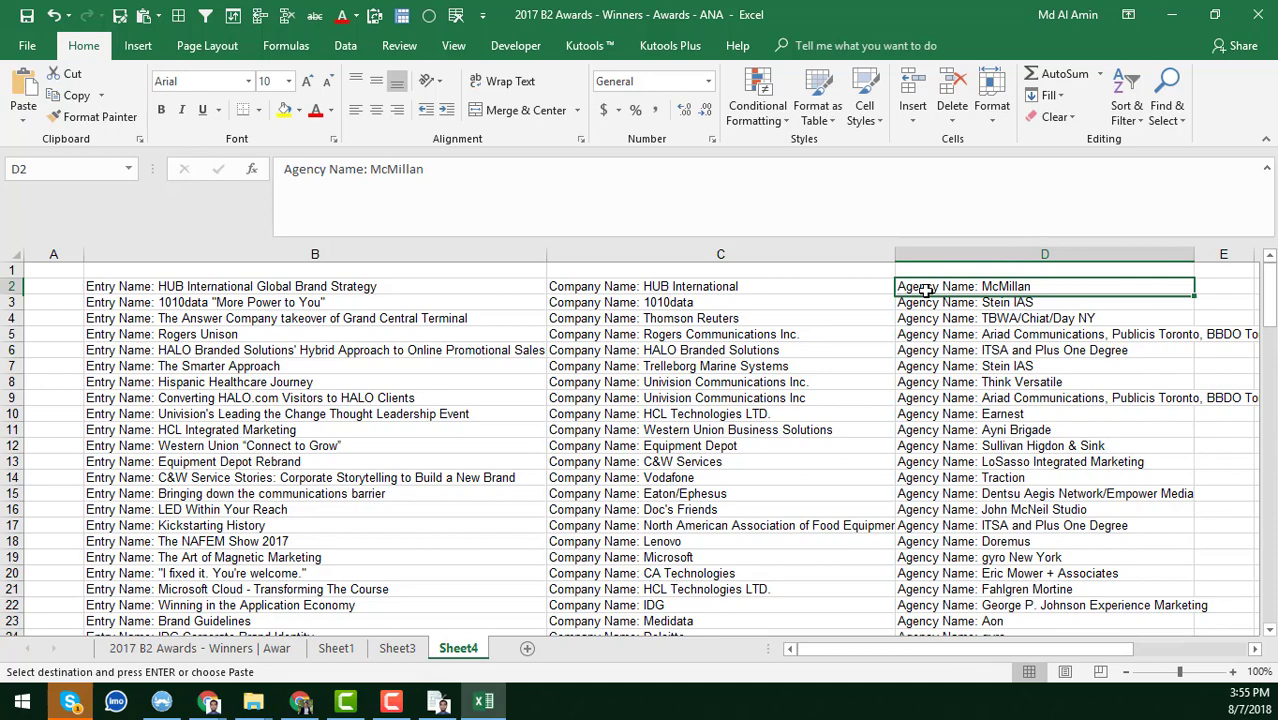
left_click(752, 287)
key("Escape")
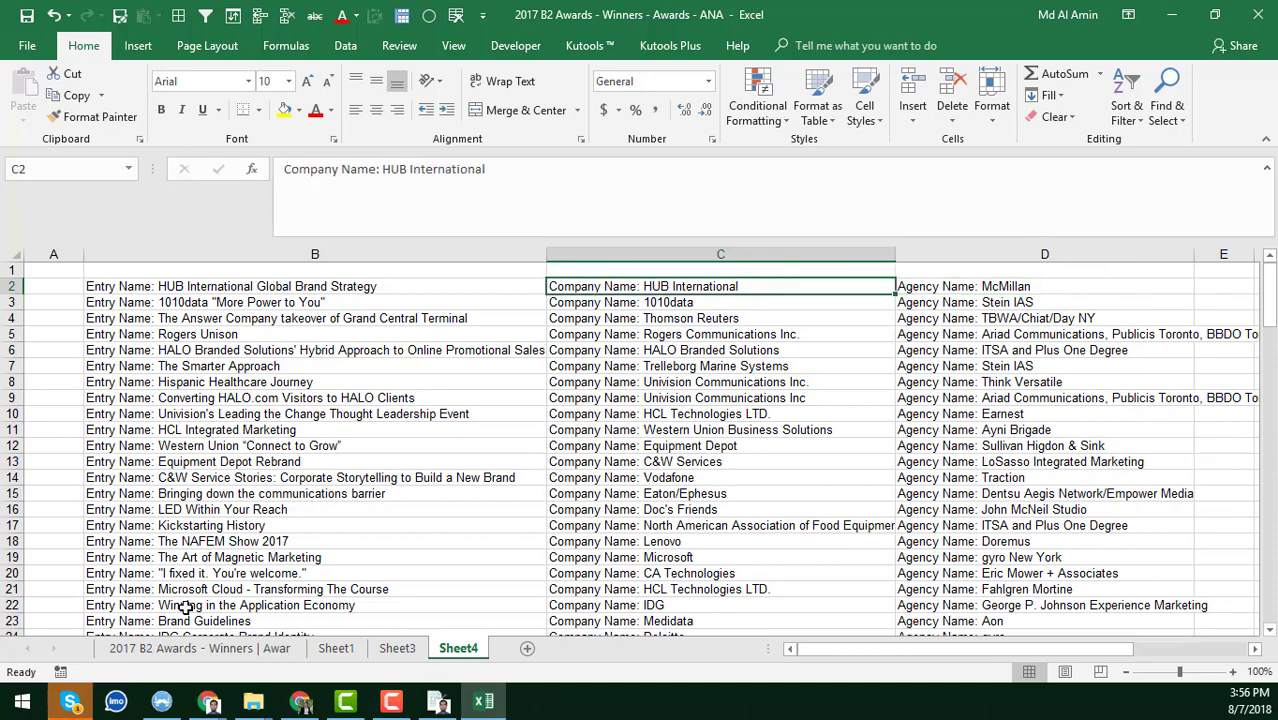
left_click(392, 649)
Step: Delete the filtered Agency Name entries from B4 down on Sheet3
left_click(529, 528)
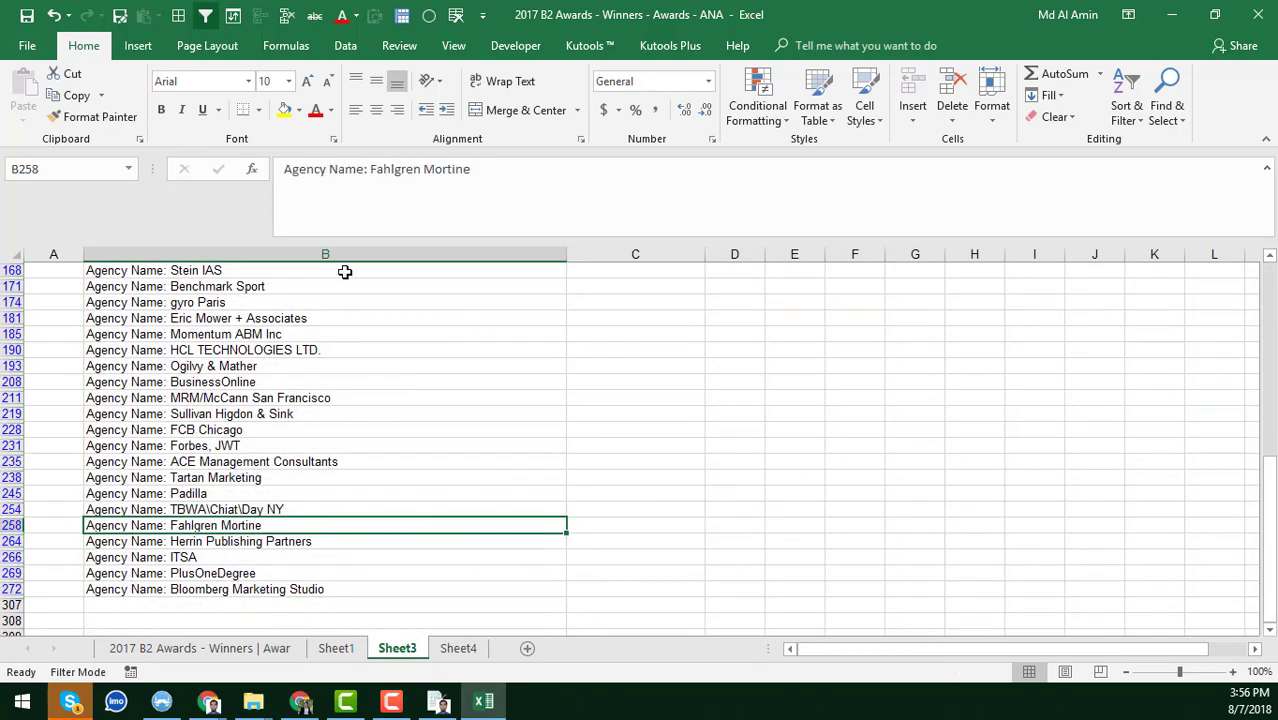
left_click(344, 271)
key("ctrl+z")
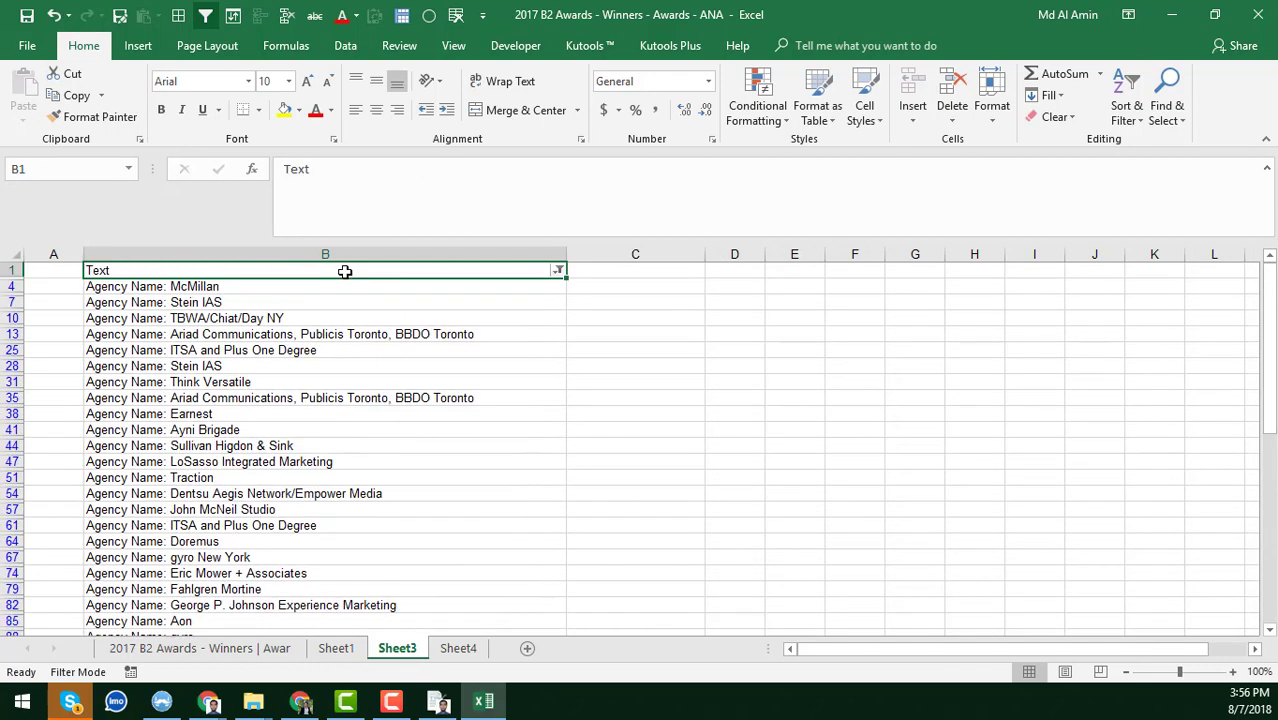
left_click(313, 288)
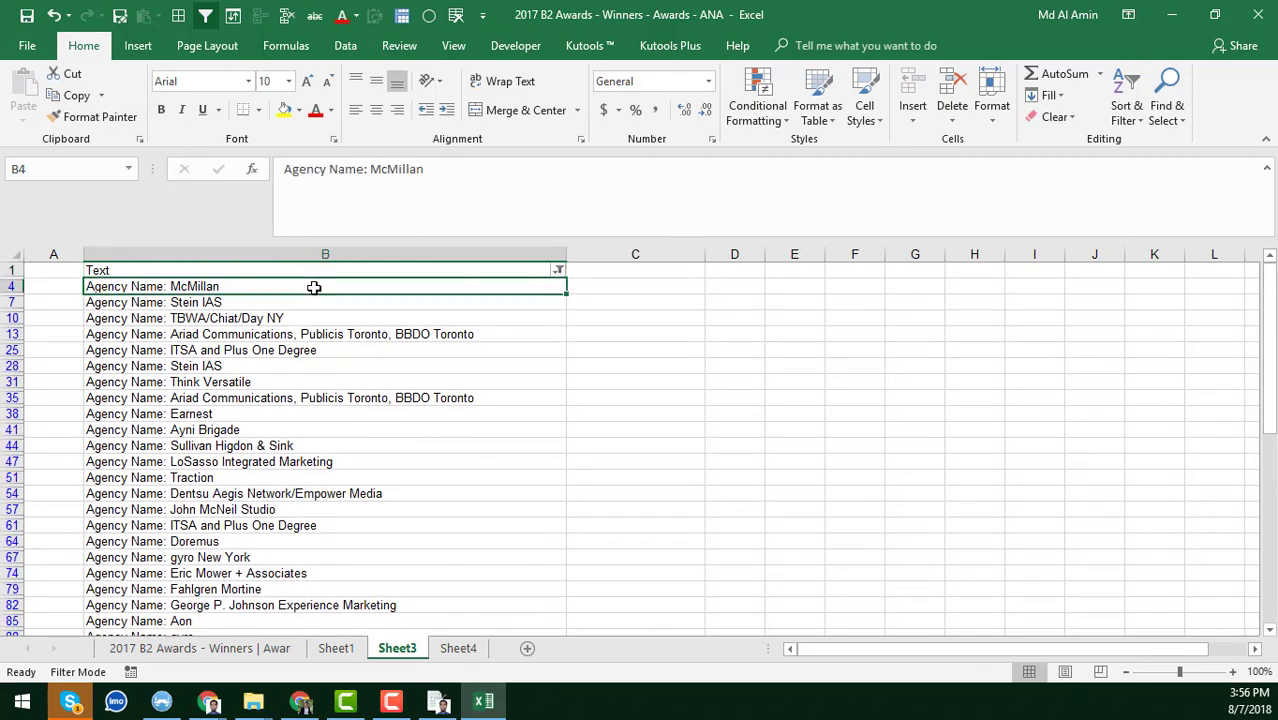
key("ctrl+shift+Down")
key("Delete")
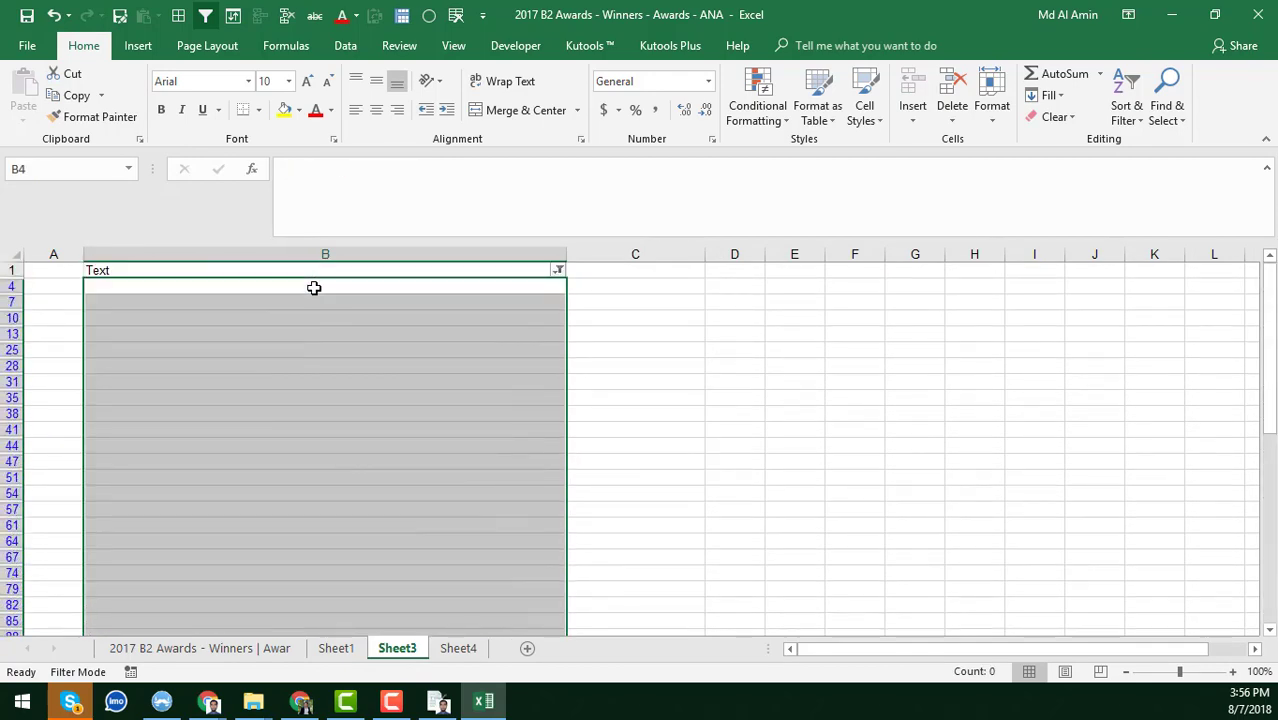
key("ctrl+Up")
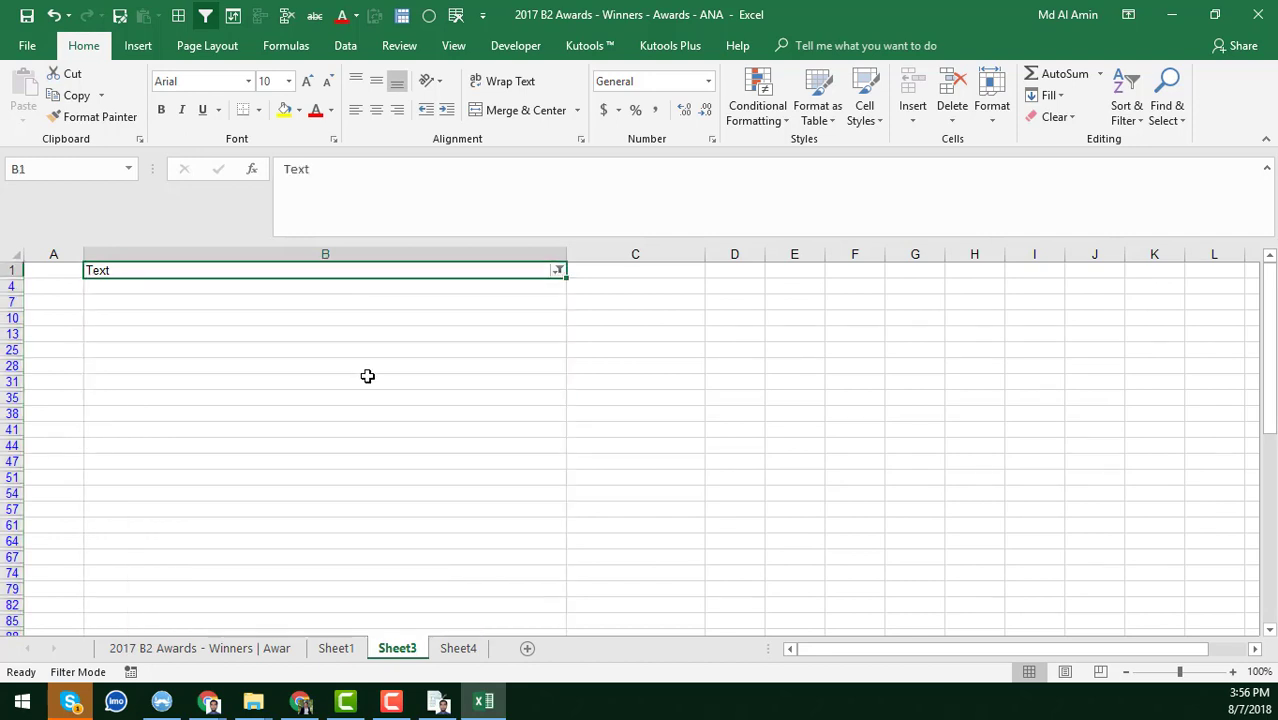
Step: Turn off the column B filter so every row shows again
left_click(440, 252)
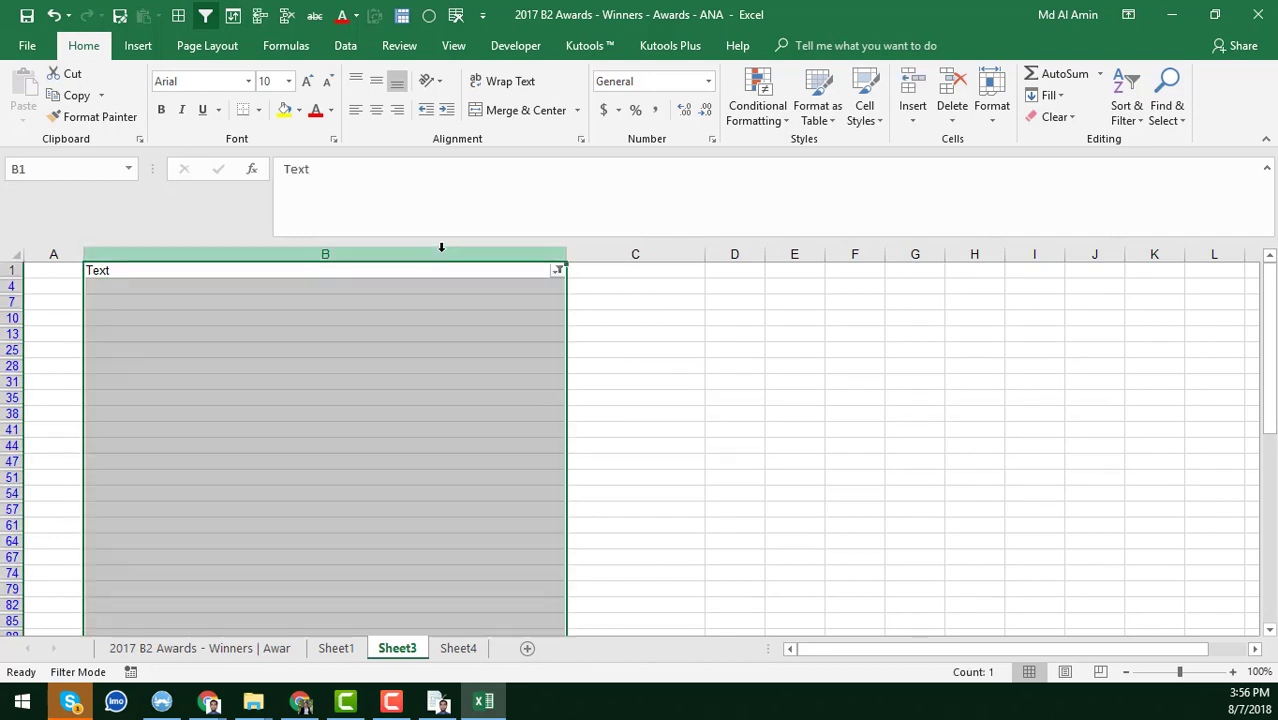
left_click(205, 17)
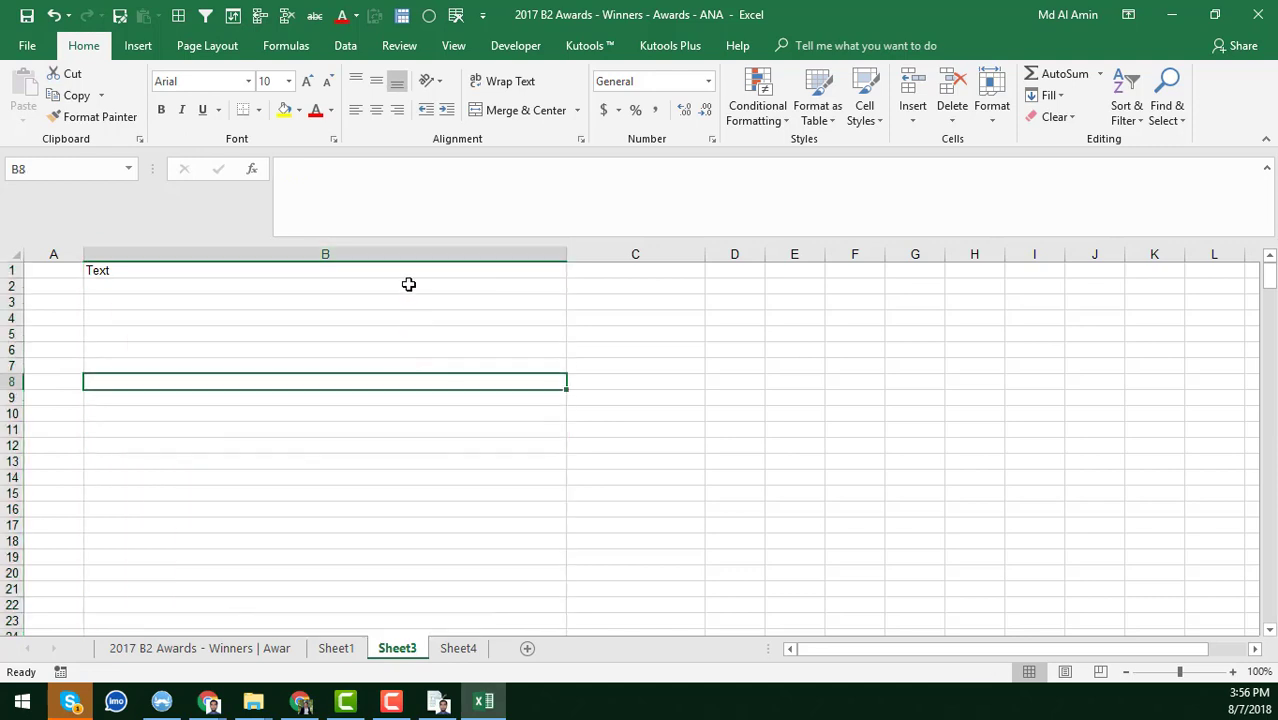
left_click(397, 270)
left_click(396, 290)
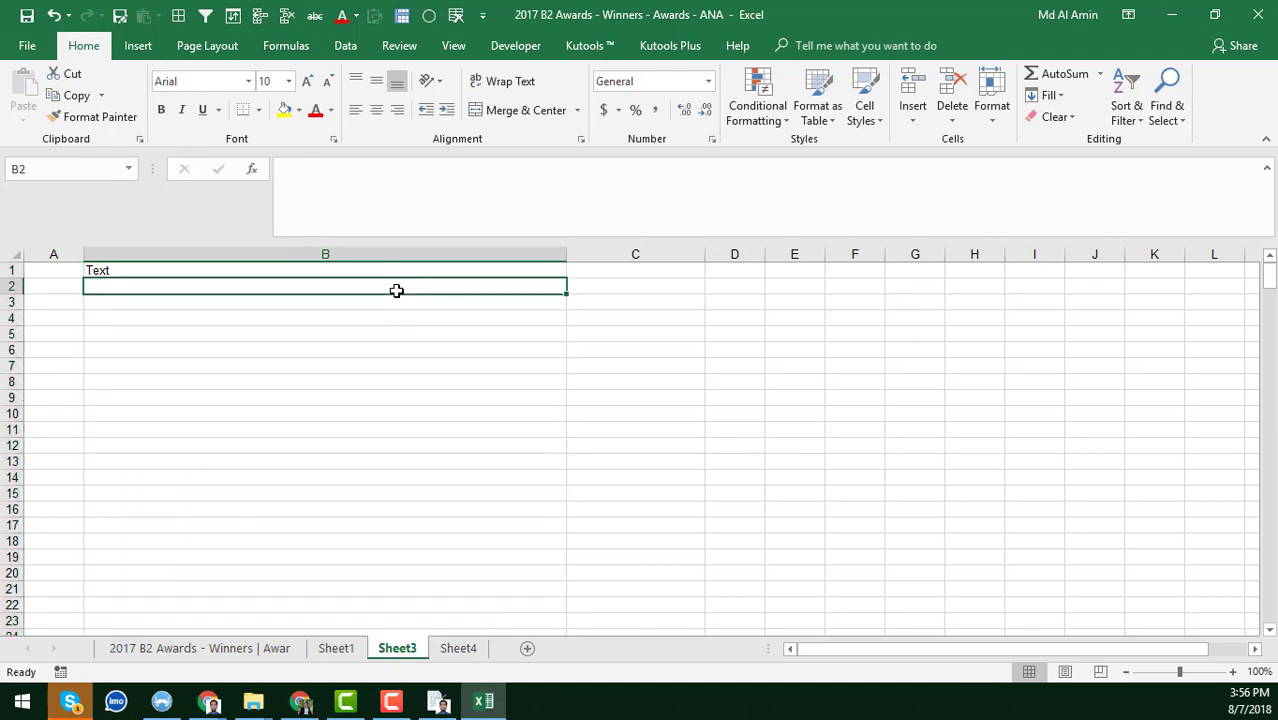
Step: Review leftover lines like 'Winner - tie', the 'Enrty Name' row and the Top Award note
key("ctrl+Down")
scroll(380, 405, "down", 5)
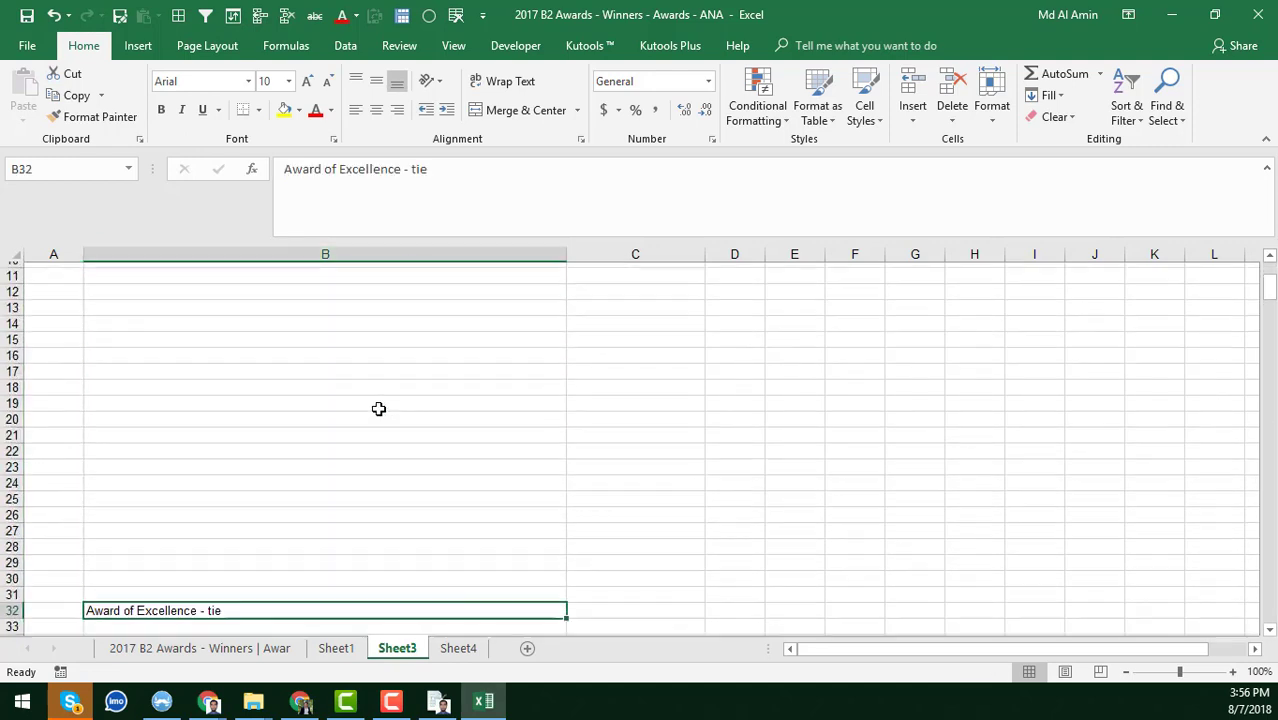
left_click(298, 399)
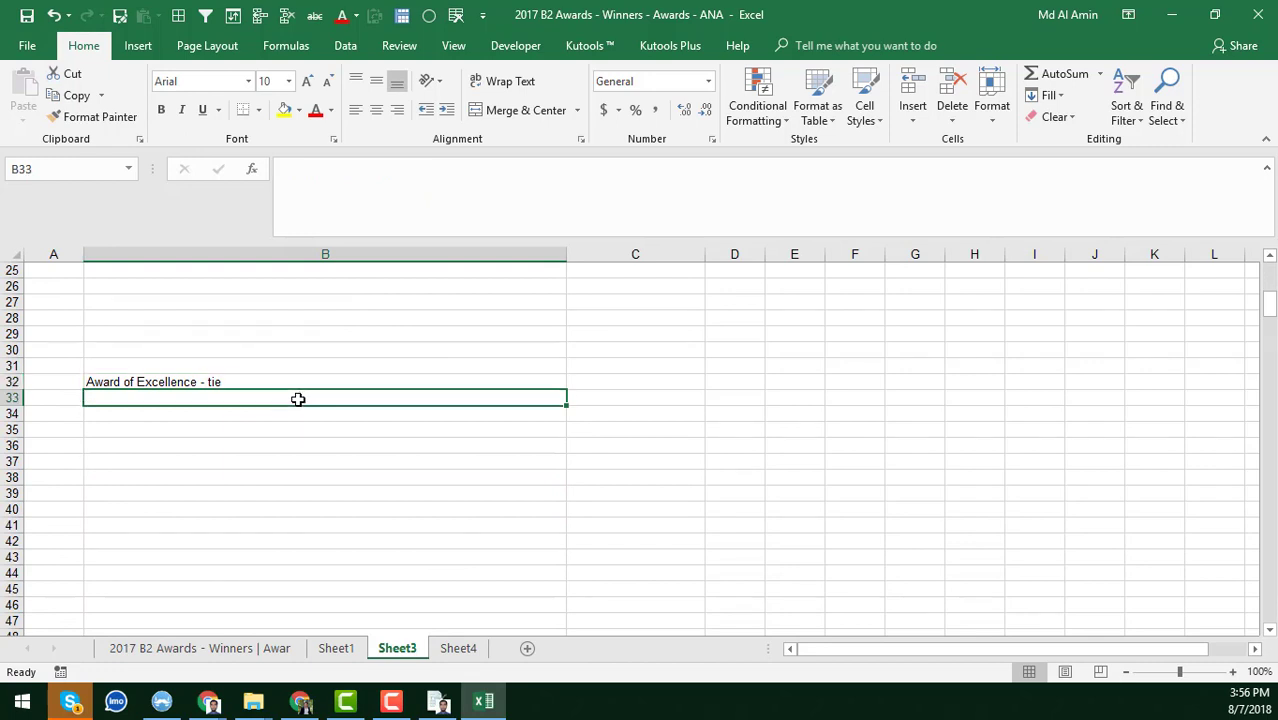
key("ctrl+Down")
scroll(298, 399, "down", 3)
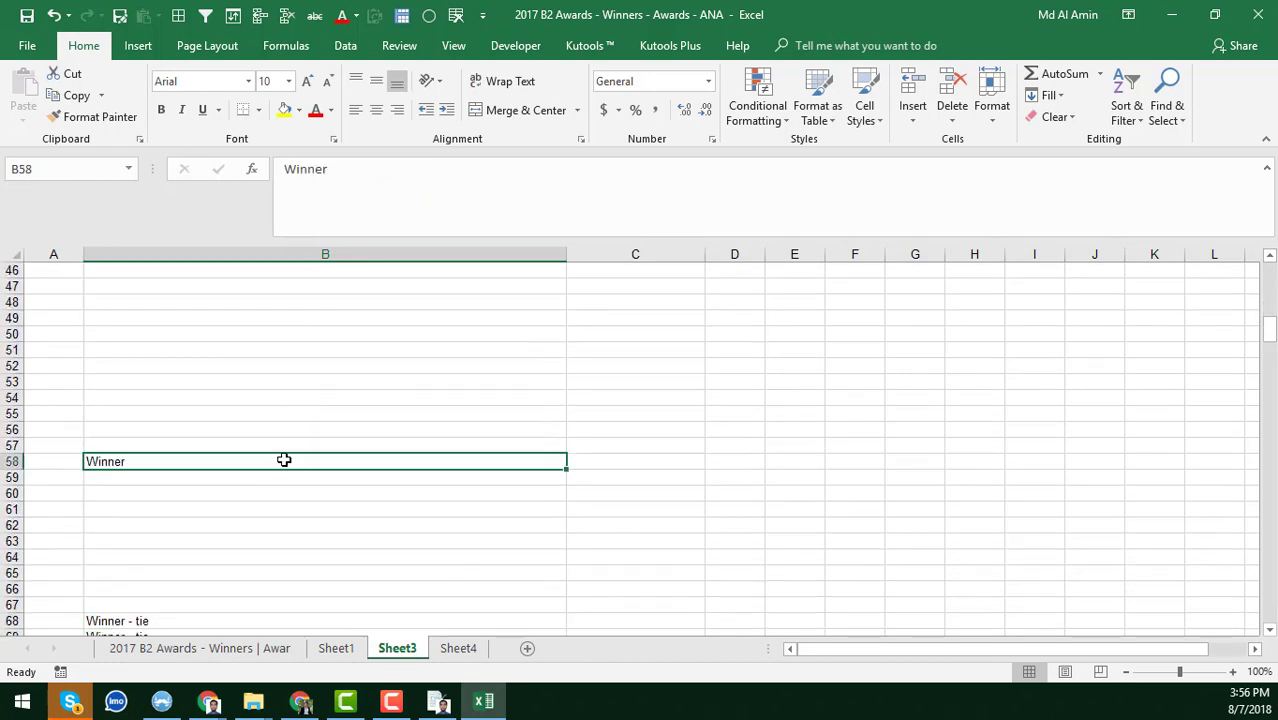
left_click(283, 477)
key("ctrl+Down")
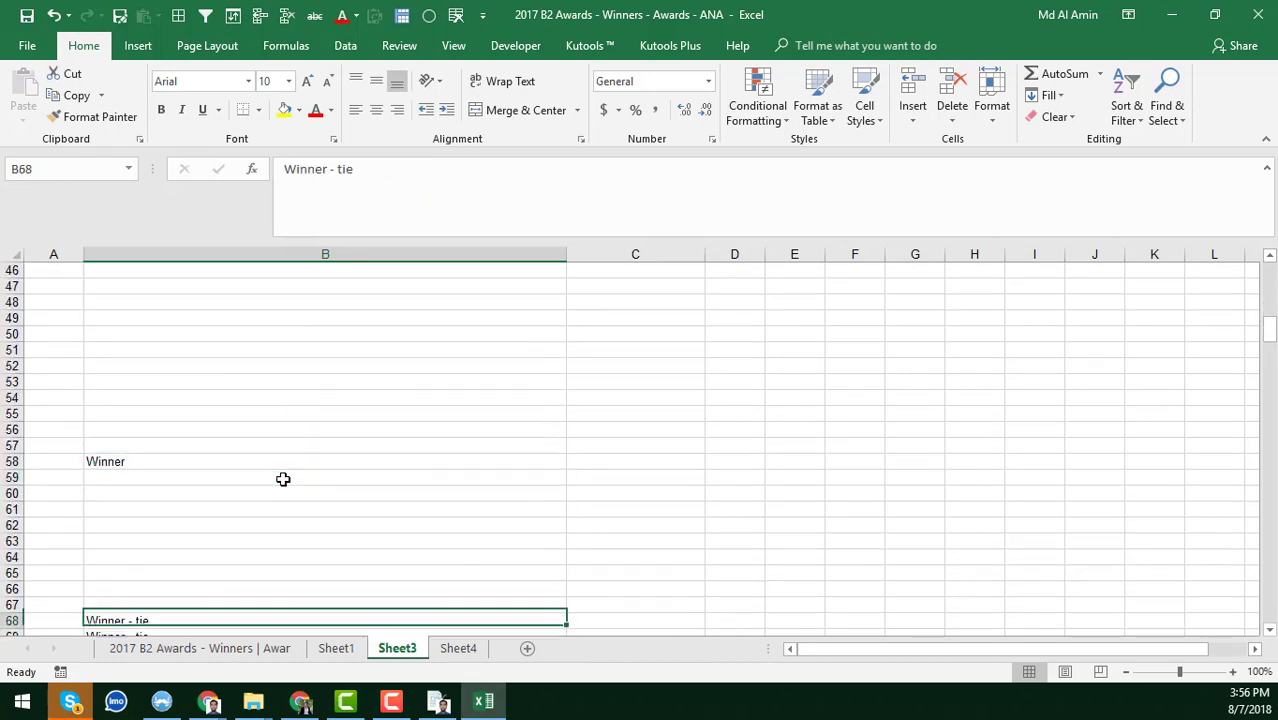
scroll(283, 479, "down", 18)
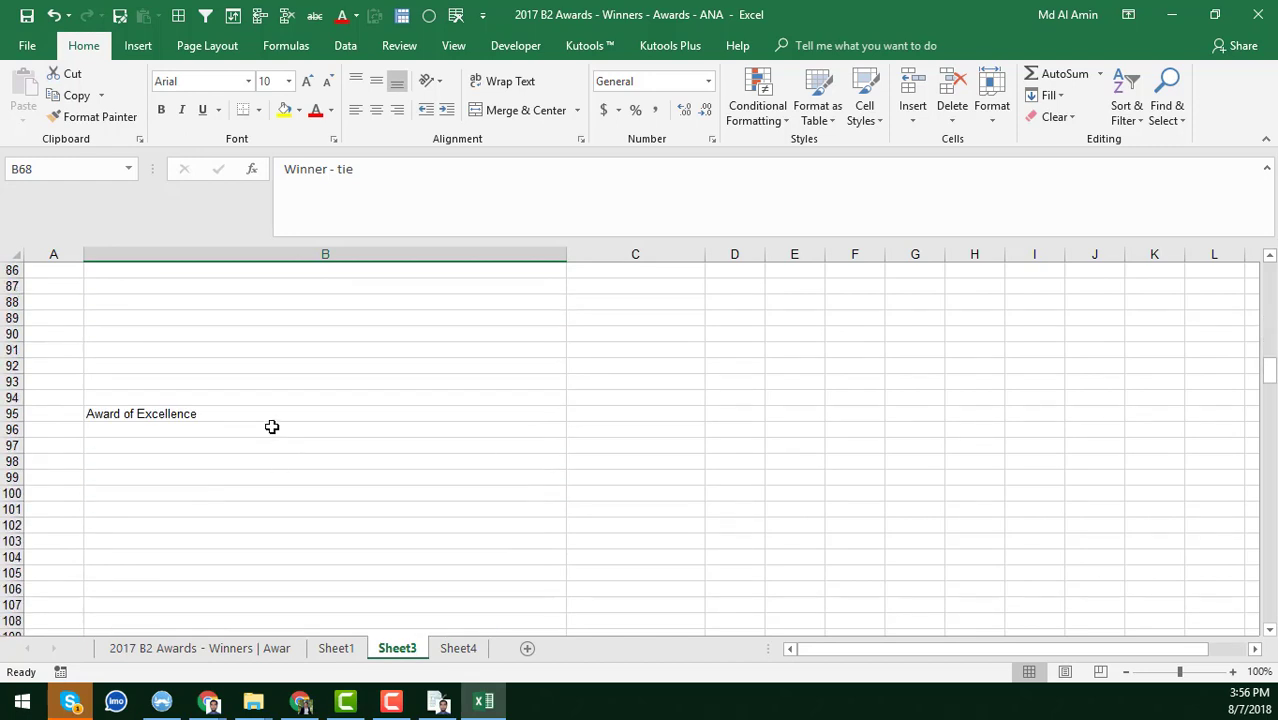
scroll(272, 427, "down", 20)
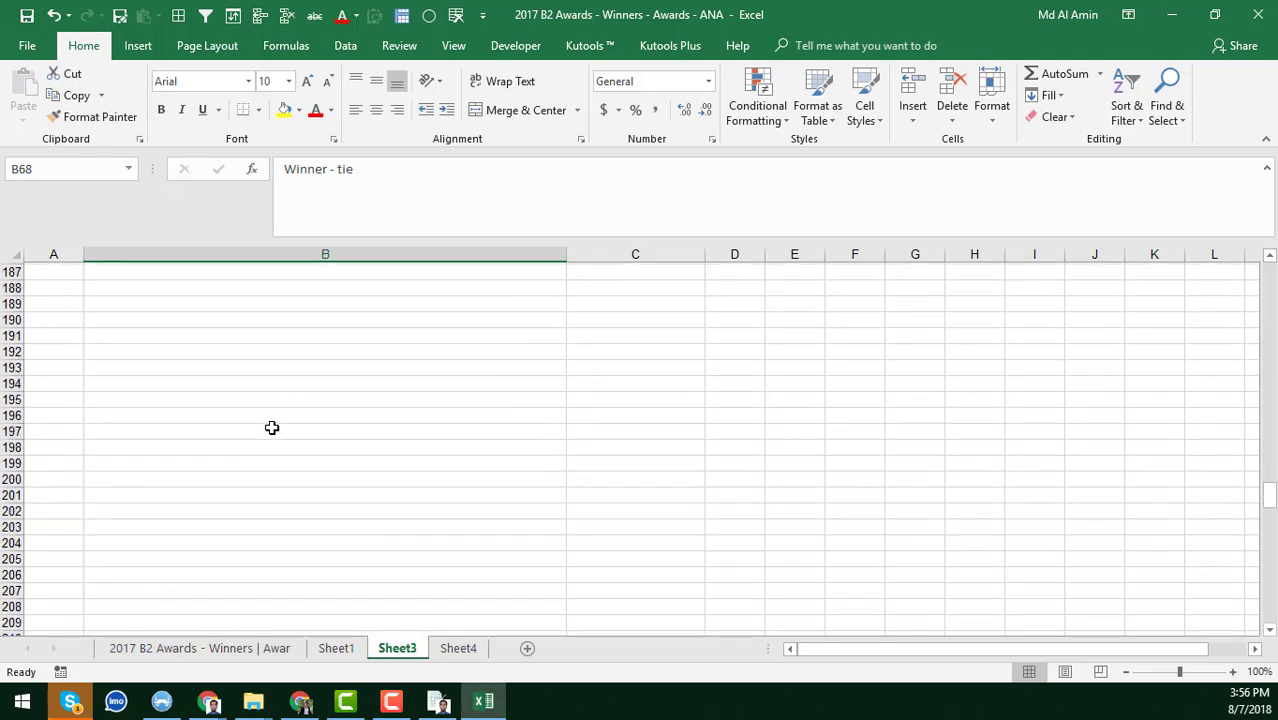
scroll(279, 462, "down", 8)
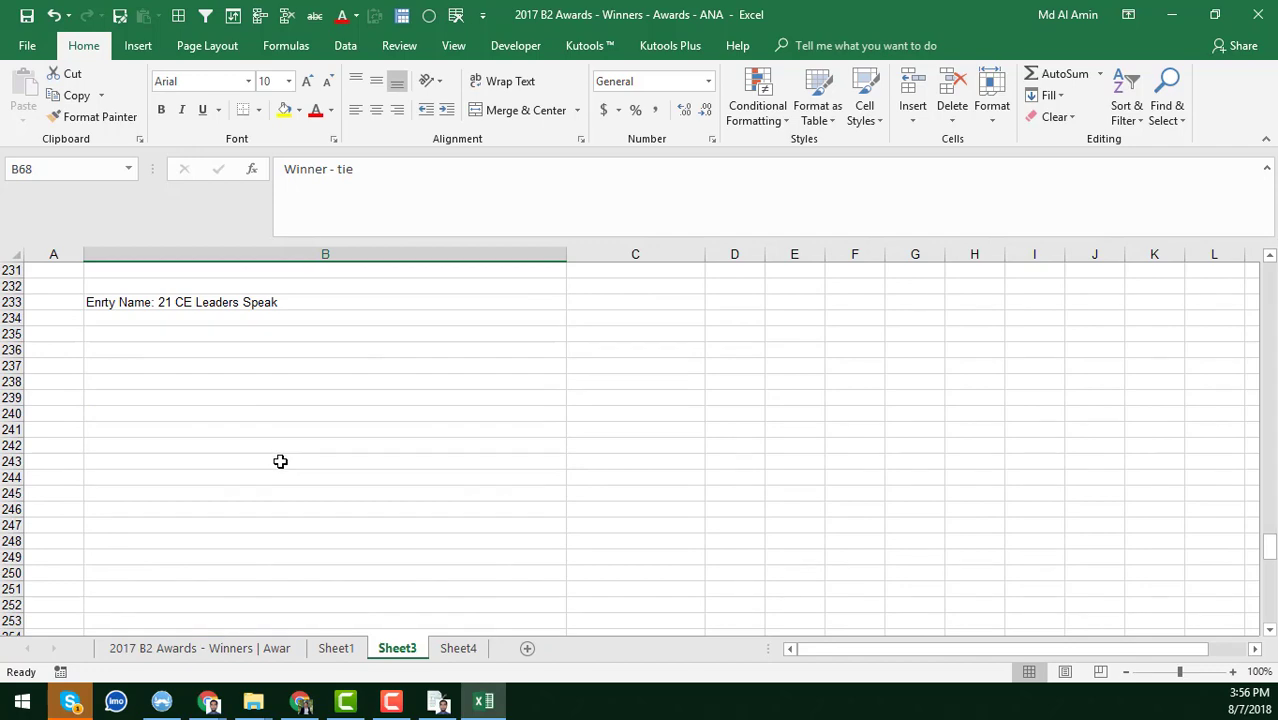
scroll(280, 461, "up", 2)
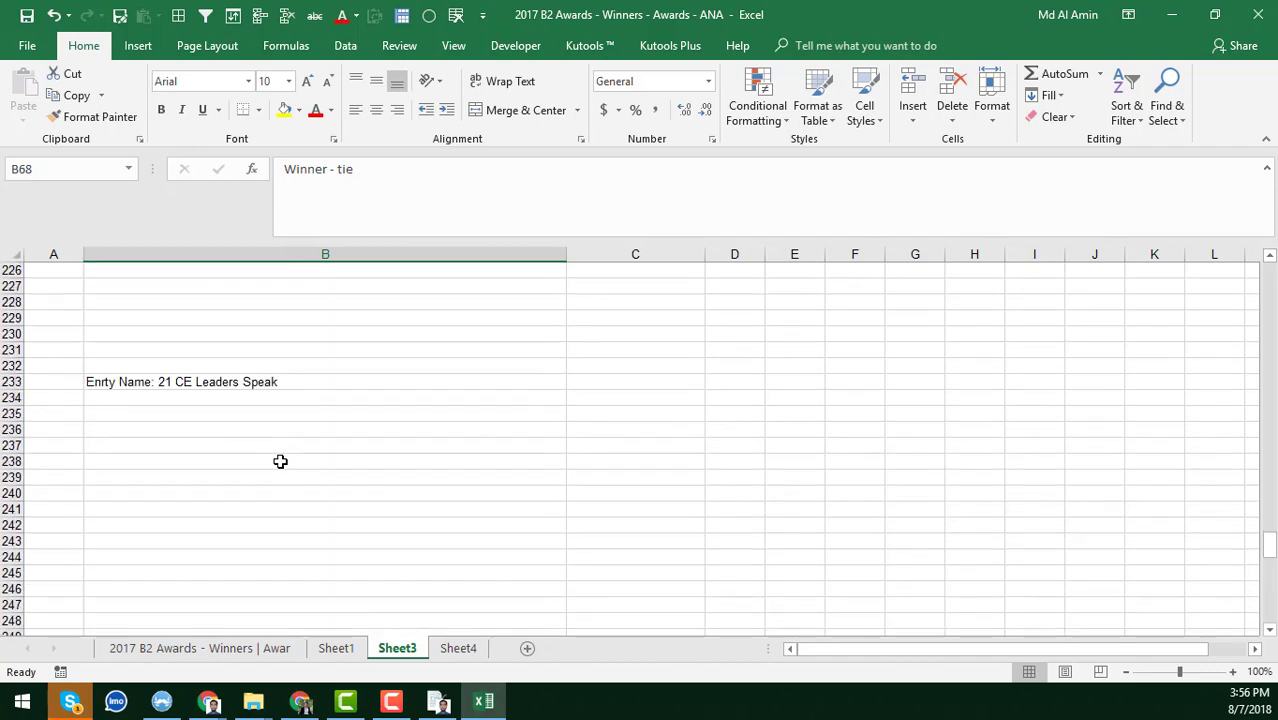
left_click(226, 384)
scroll(257, 400, "down", 18)
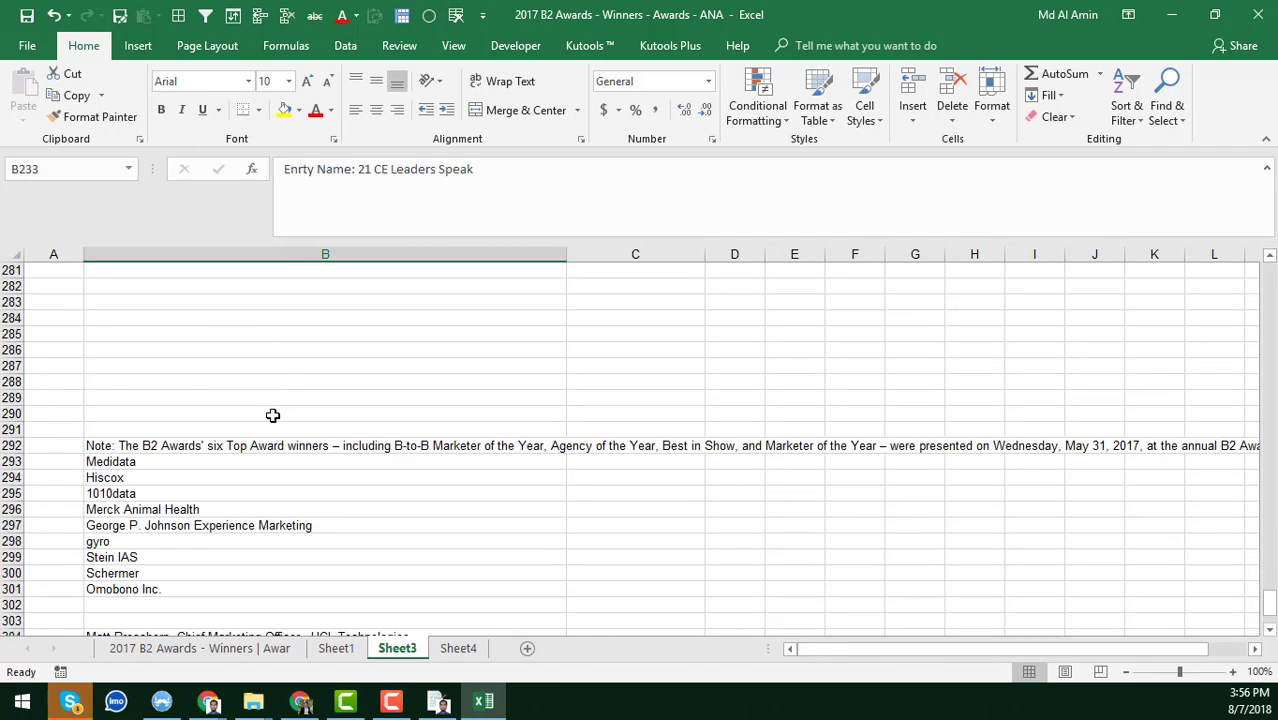
scroll(285, 448, "down", 3)
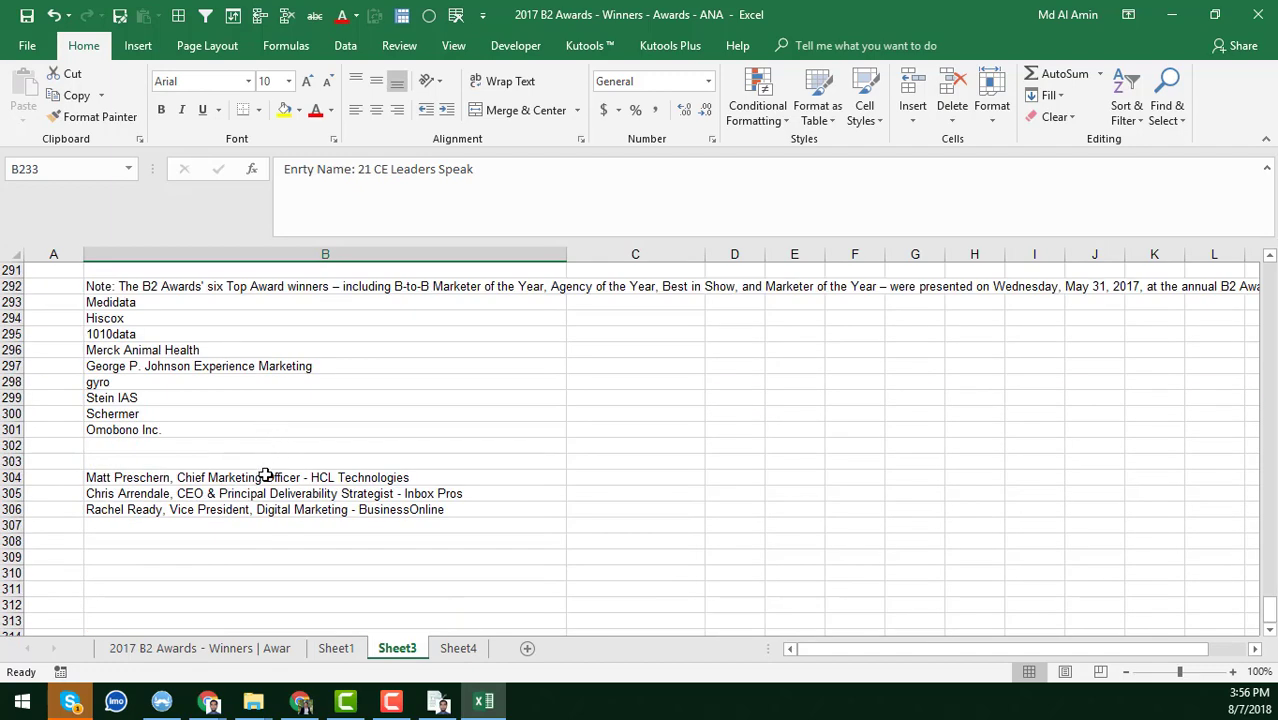
scroll(268, 440, "up", 2)
left_click(271, 367)
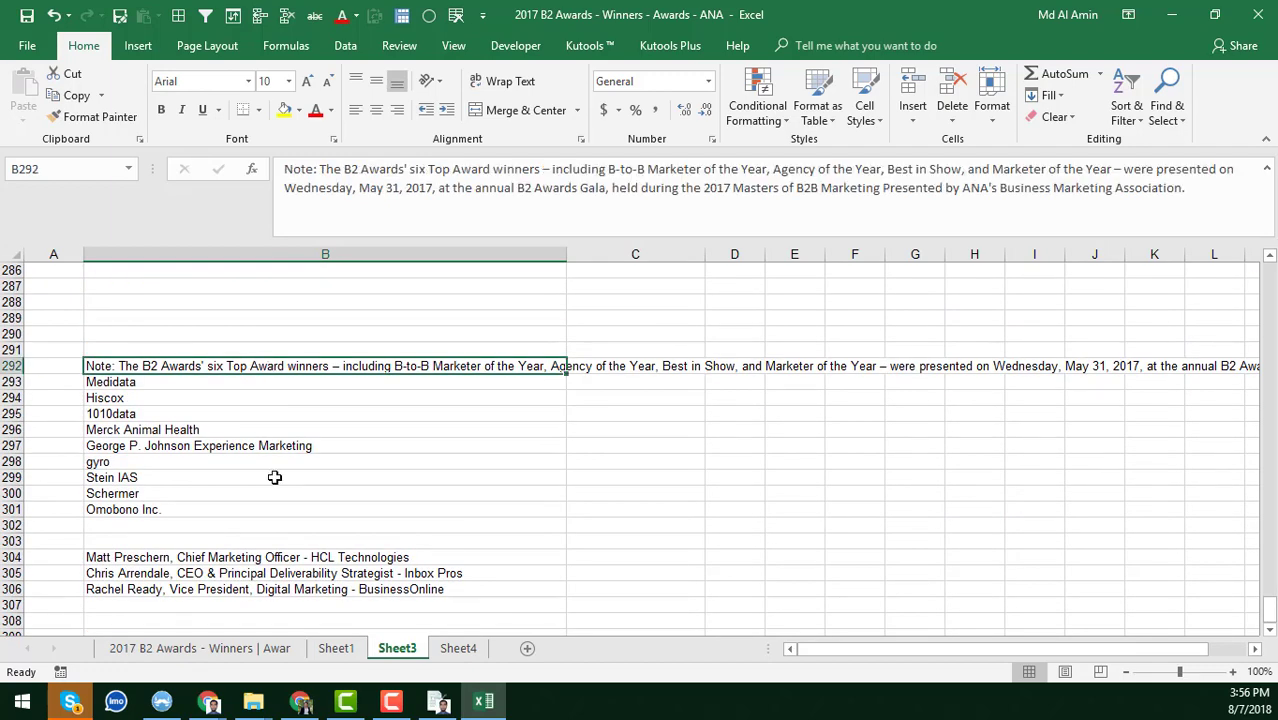
Step: On Sheet4, narrow the Entry Name column B
left_click(464, 648)
left_click(437, 544)
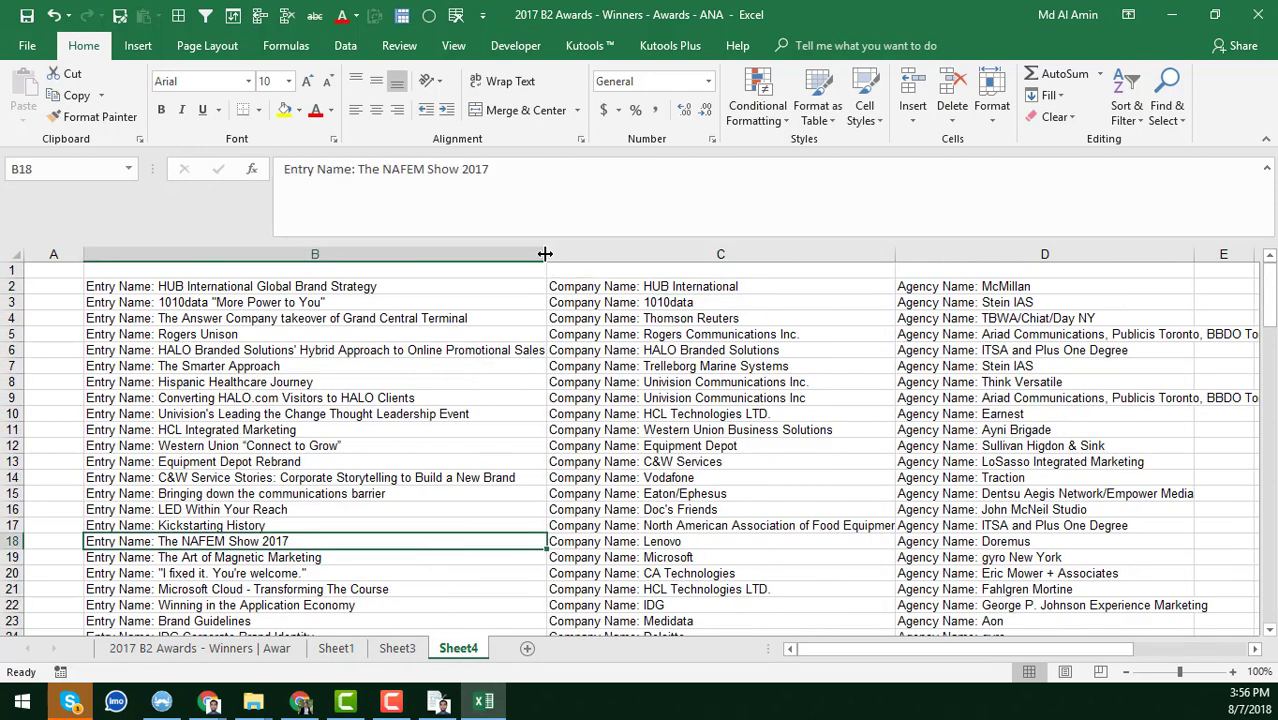
left_click_drag(545, 254, 522, 254)
left_click(395, 286)
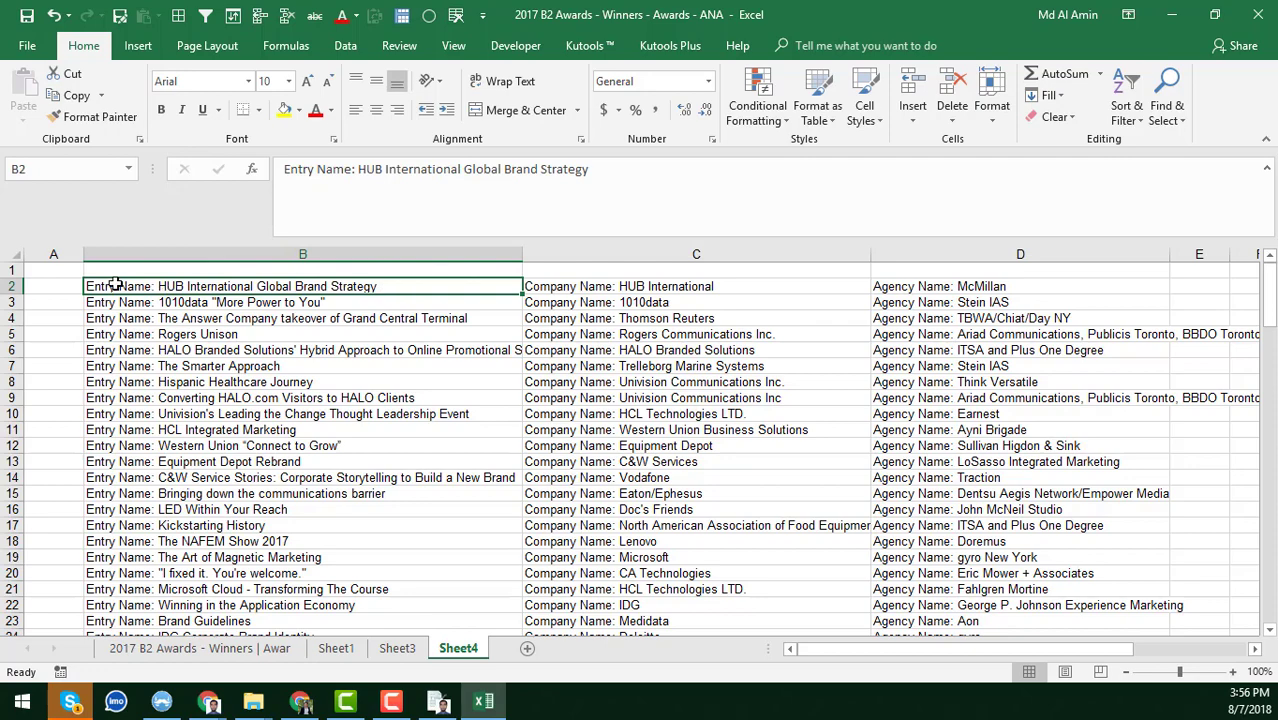
Step: Check the Entry, Company and Agency names down to row 127
left_click(656, 286)
left_click(981, 289)
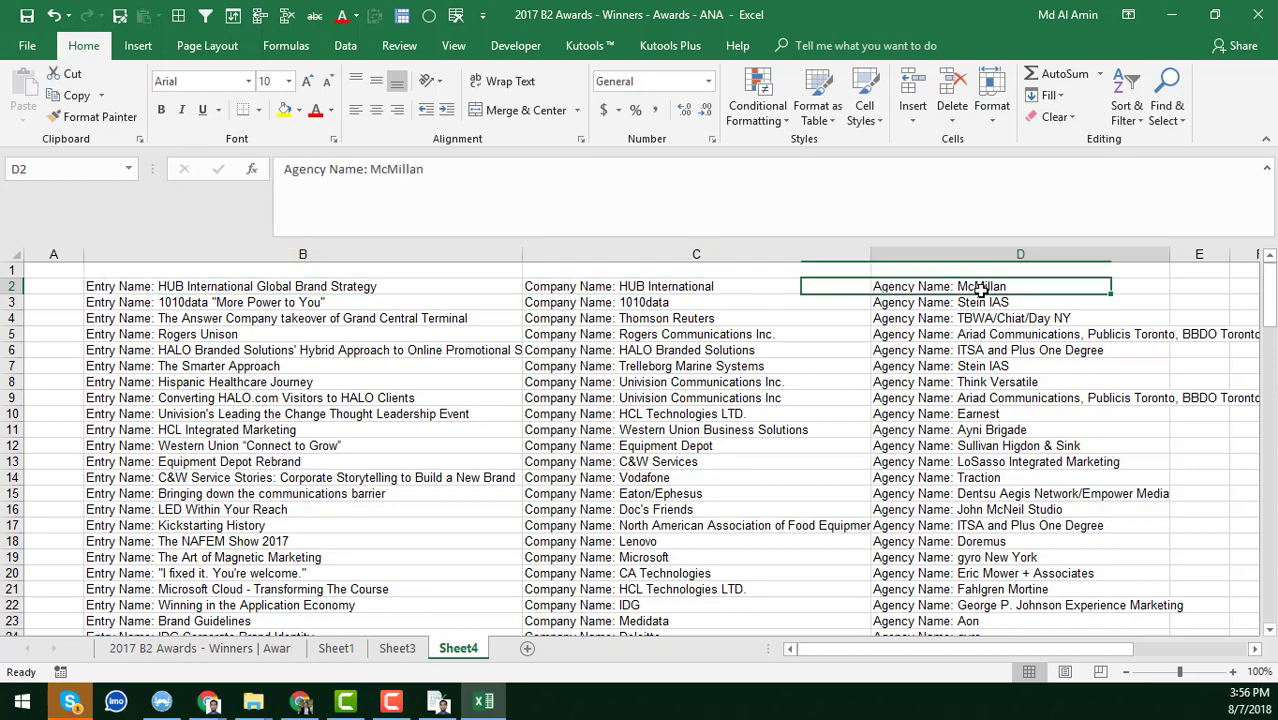
scroll(638, 444, "down", 17)
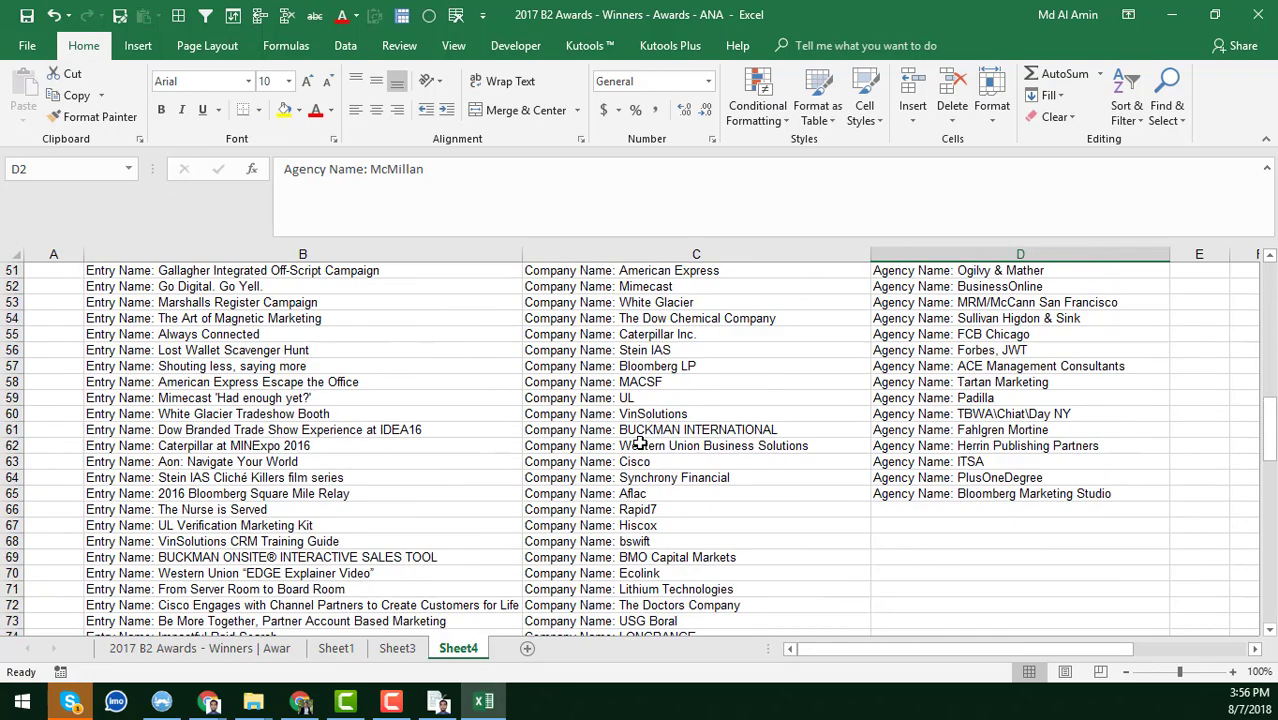
scroll(638, 444, "down", 13)
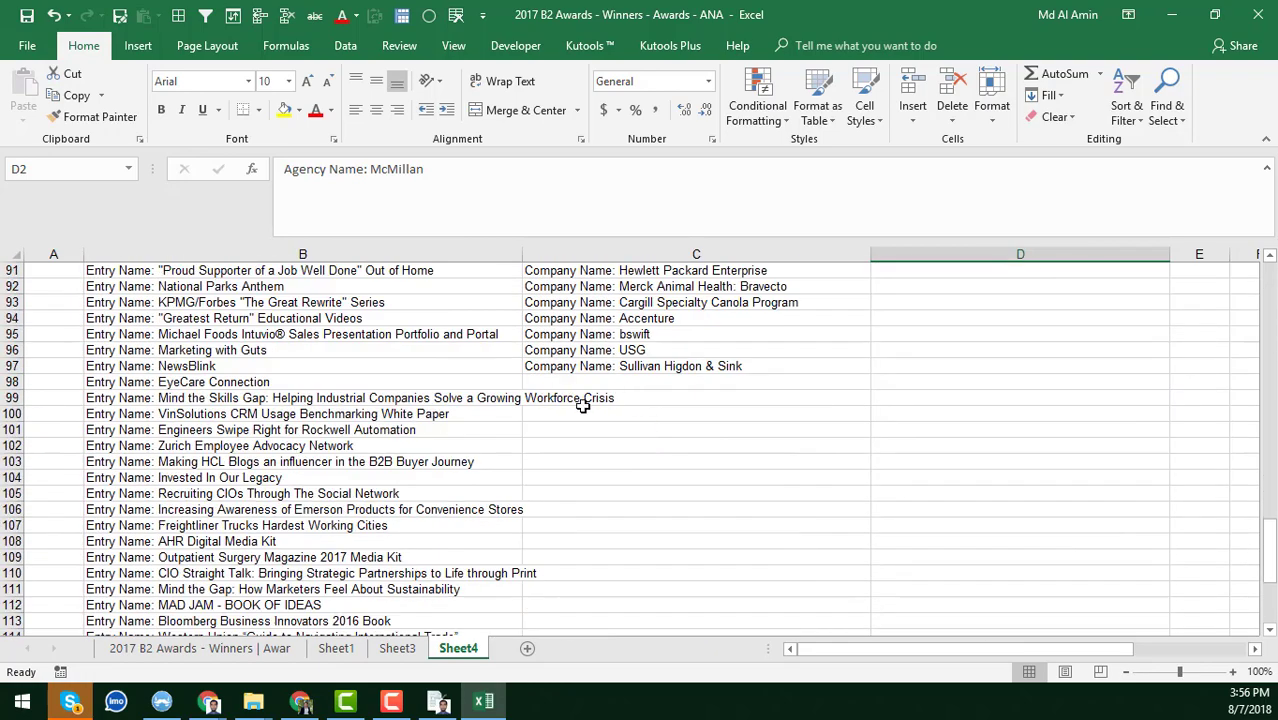
left_click(582, 405)
scroll(528, 396, "down", 3)
scroll(492, 485, "down", 3)
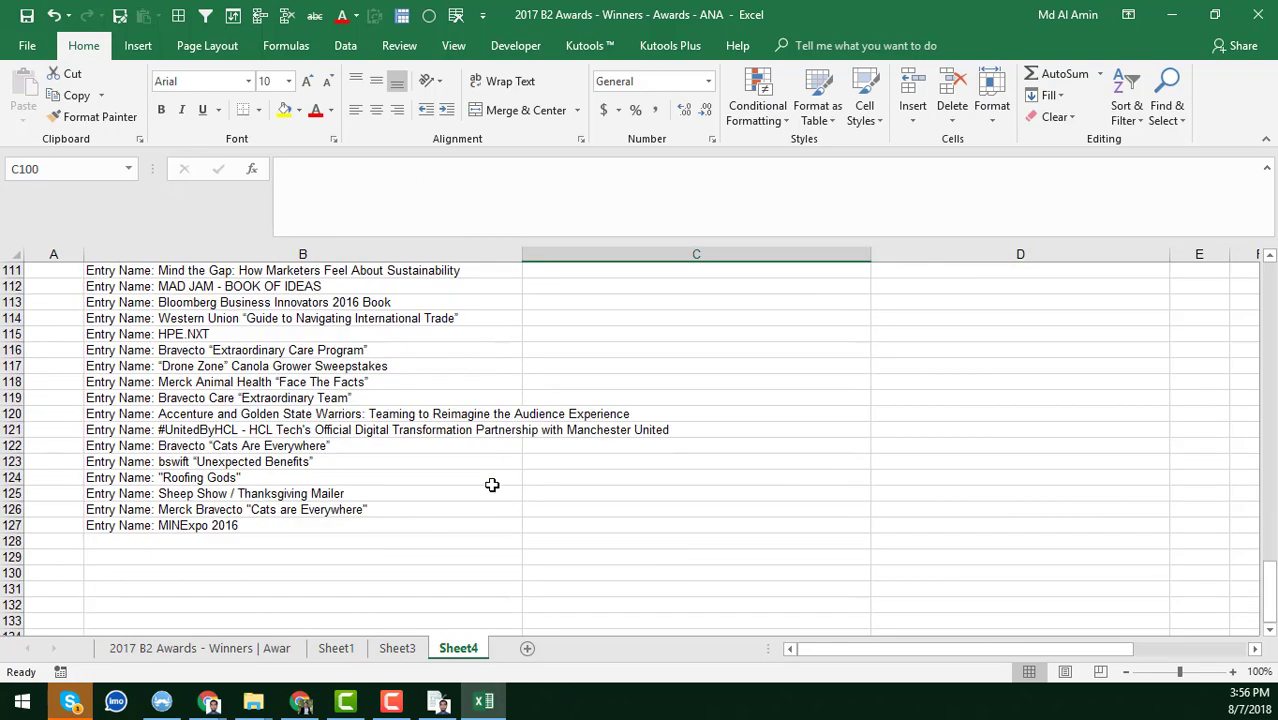
left_click(325, 526)
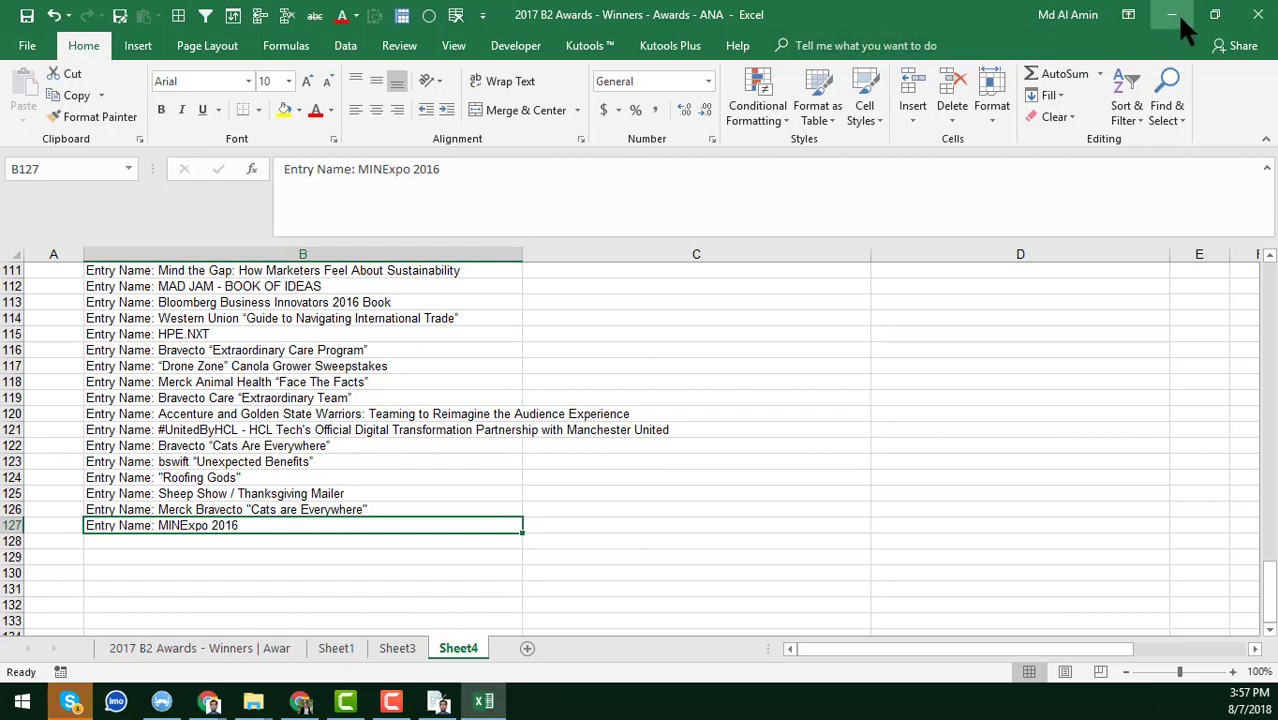
left_click(828, 309)
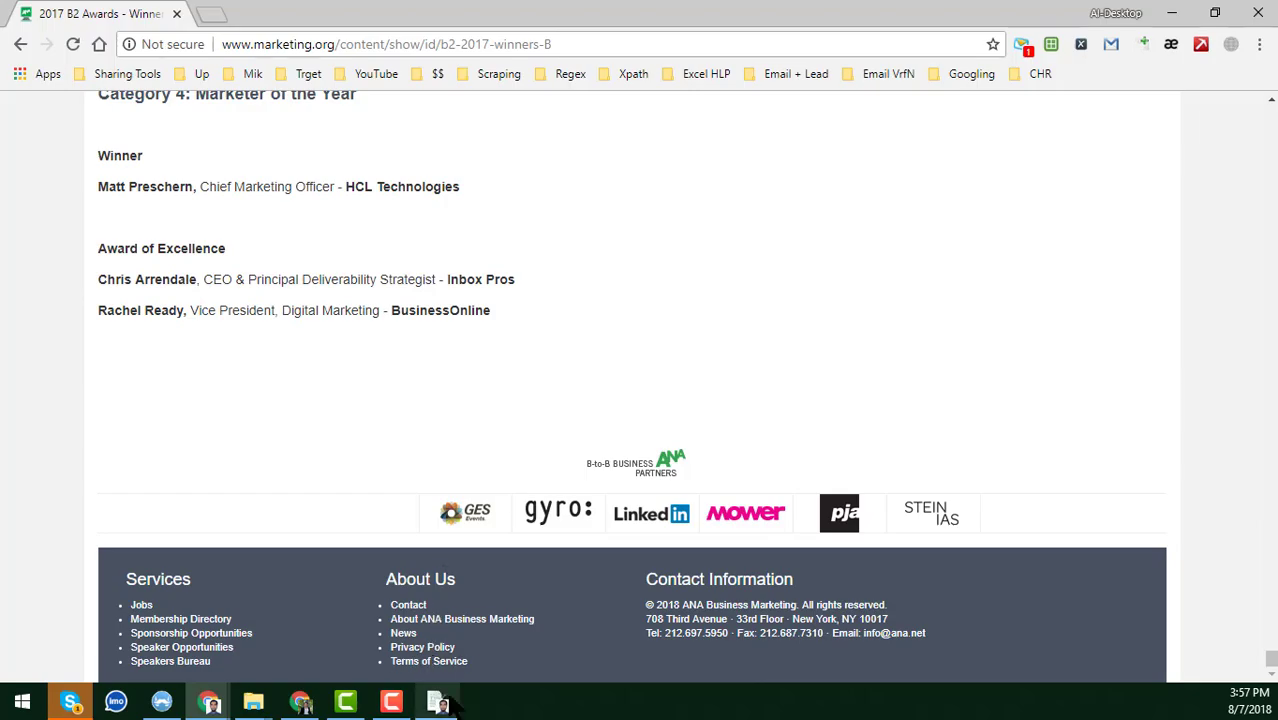
Step: Export the Scraper's scraped Text column to a new Google Sheet
left_click(440, 703)
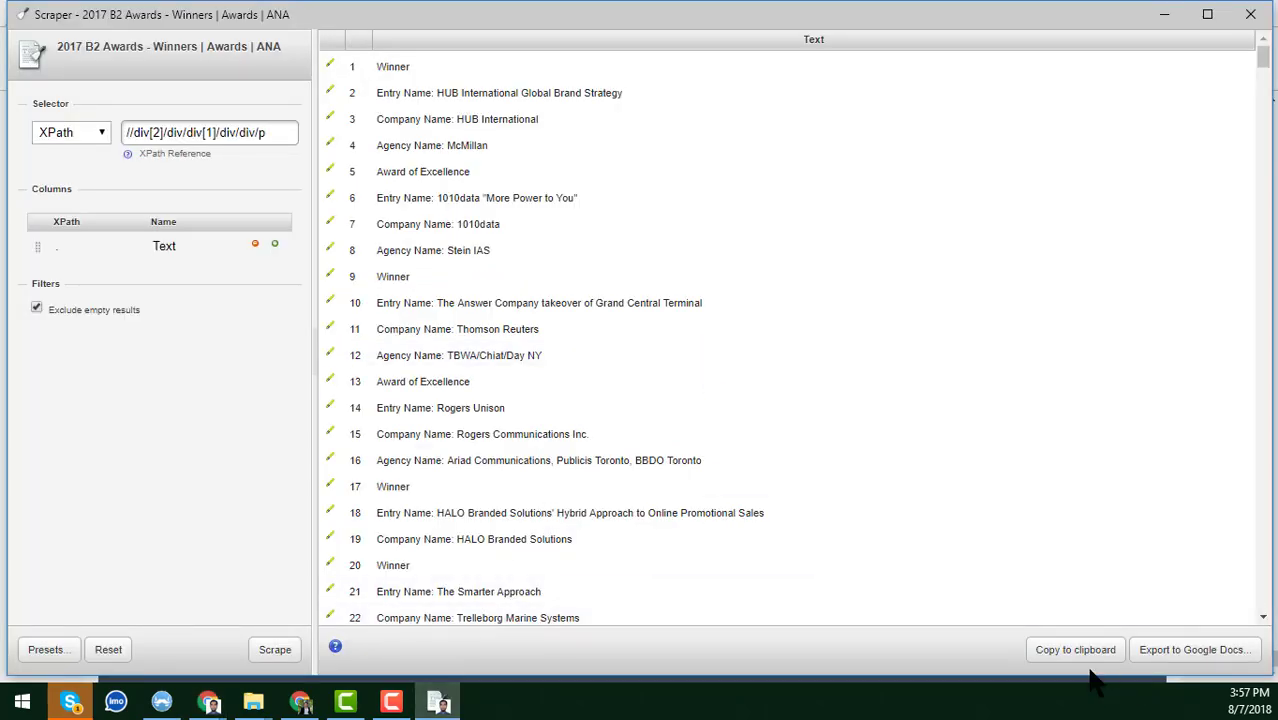
left_click(1169, 648)
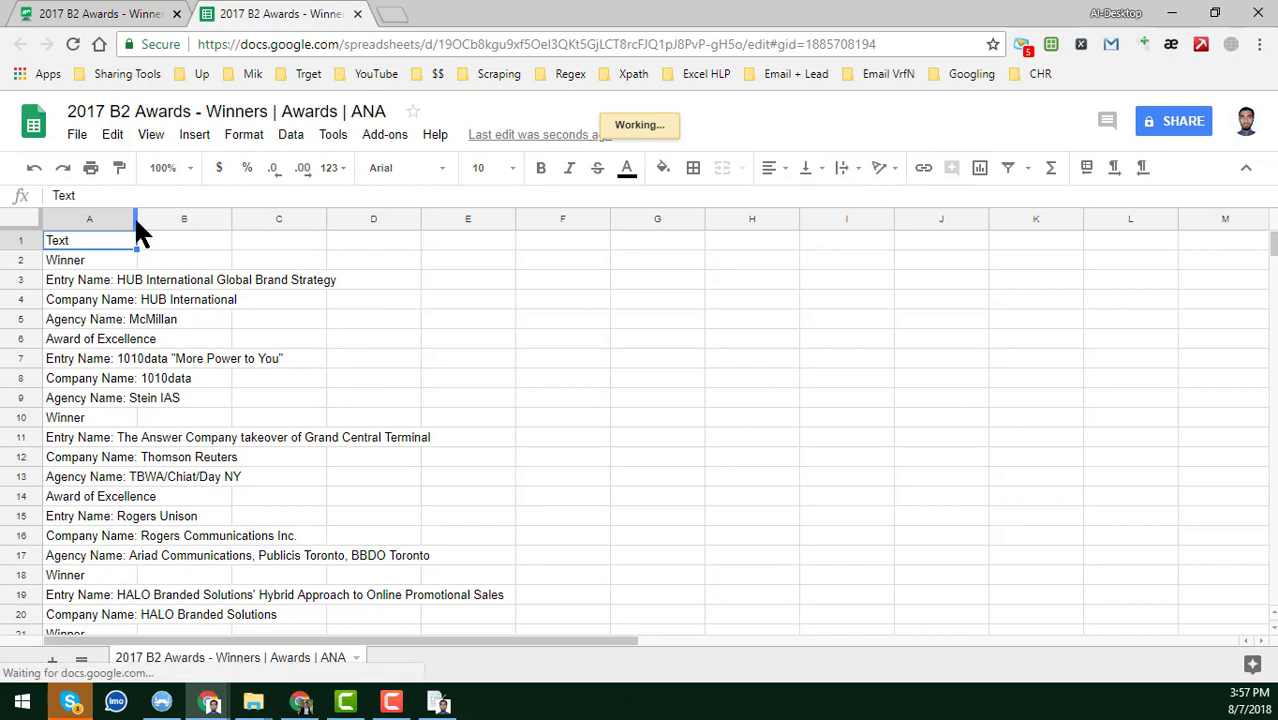
Step: Widen column A to show the full scraped entries
left_click_drag(137, 216, 474, 312)
left_click(536, 305)
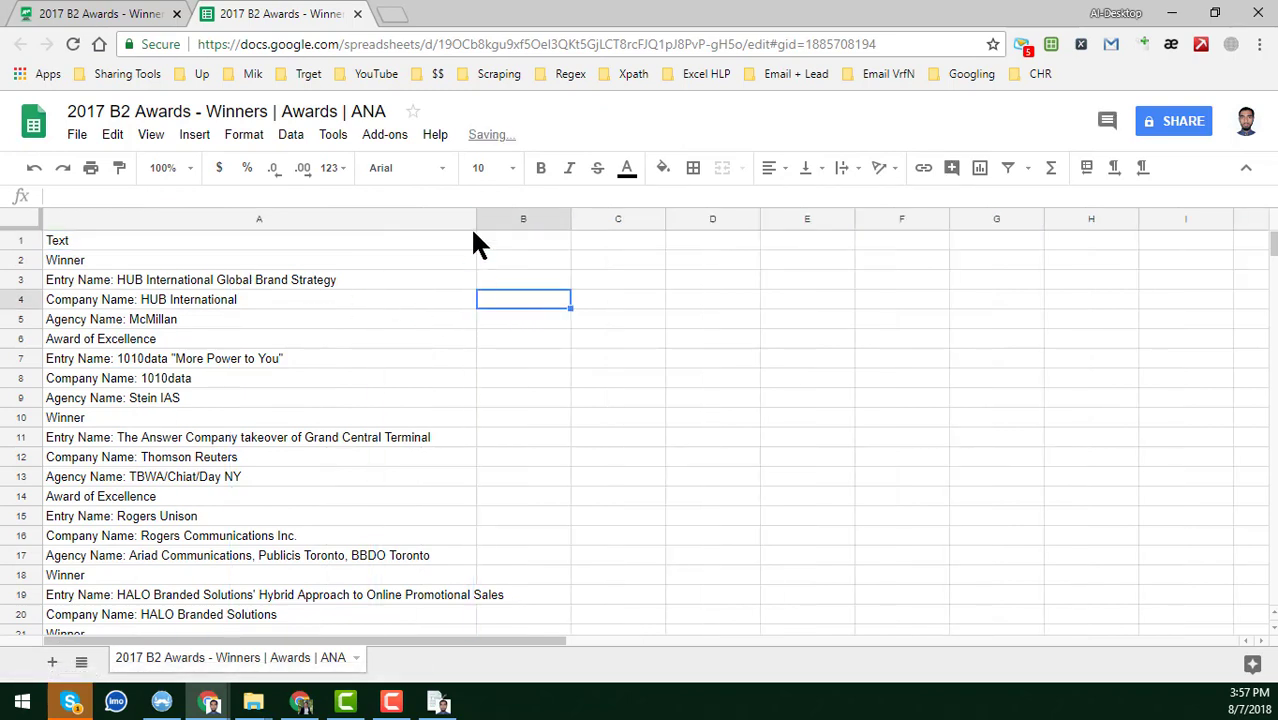
left_click_drag(474, 219, 570, 258)
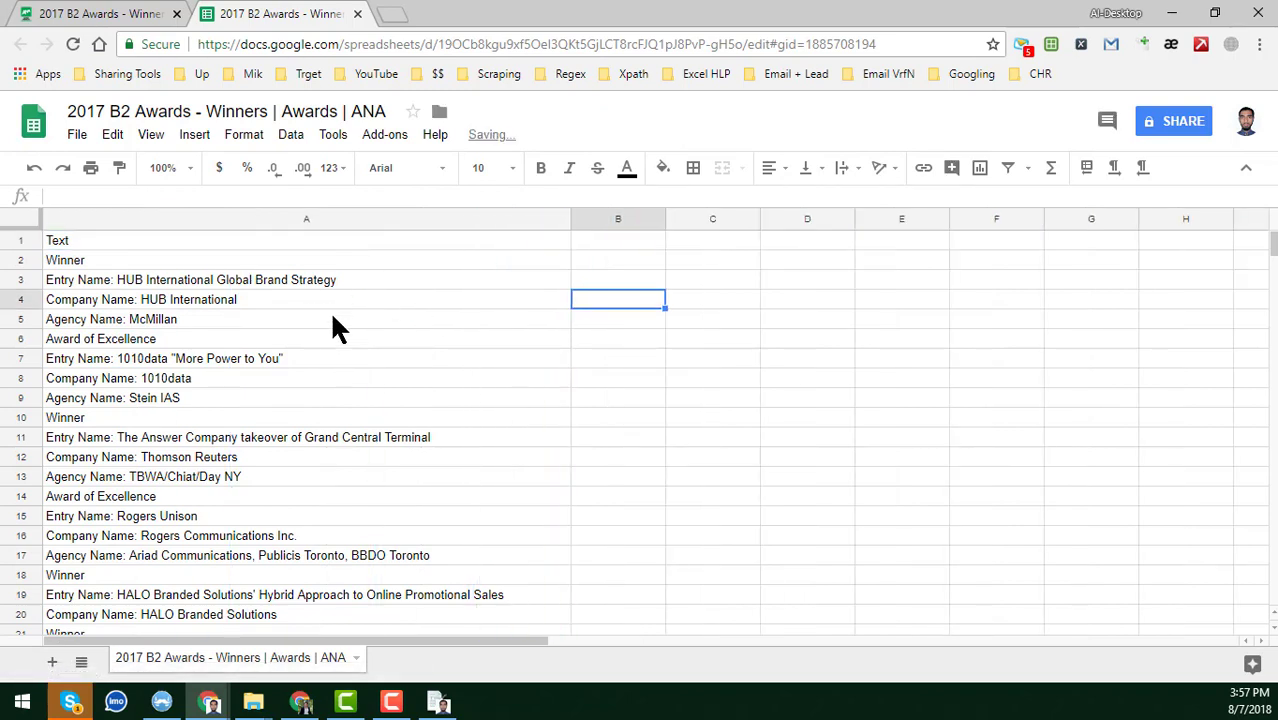
left_click(408, 280)
scroll(459, 322, "down", 5)
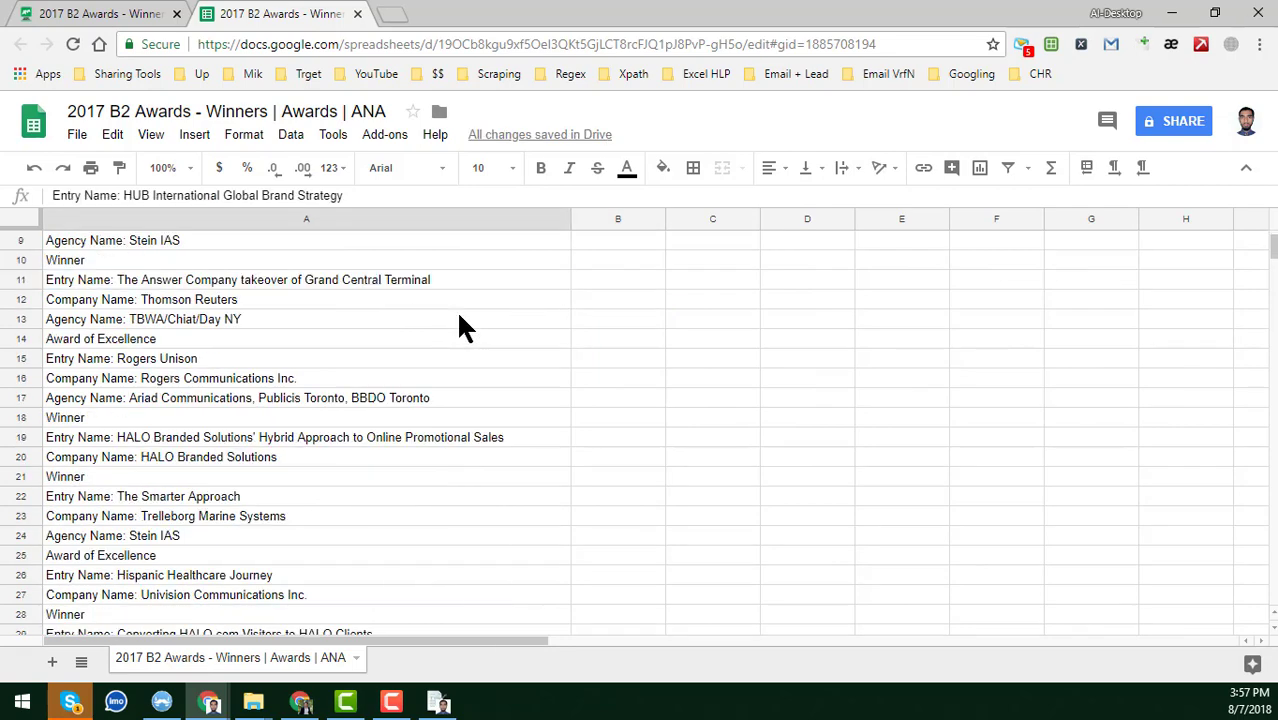
scroll(446, 396, "up", 5)
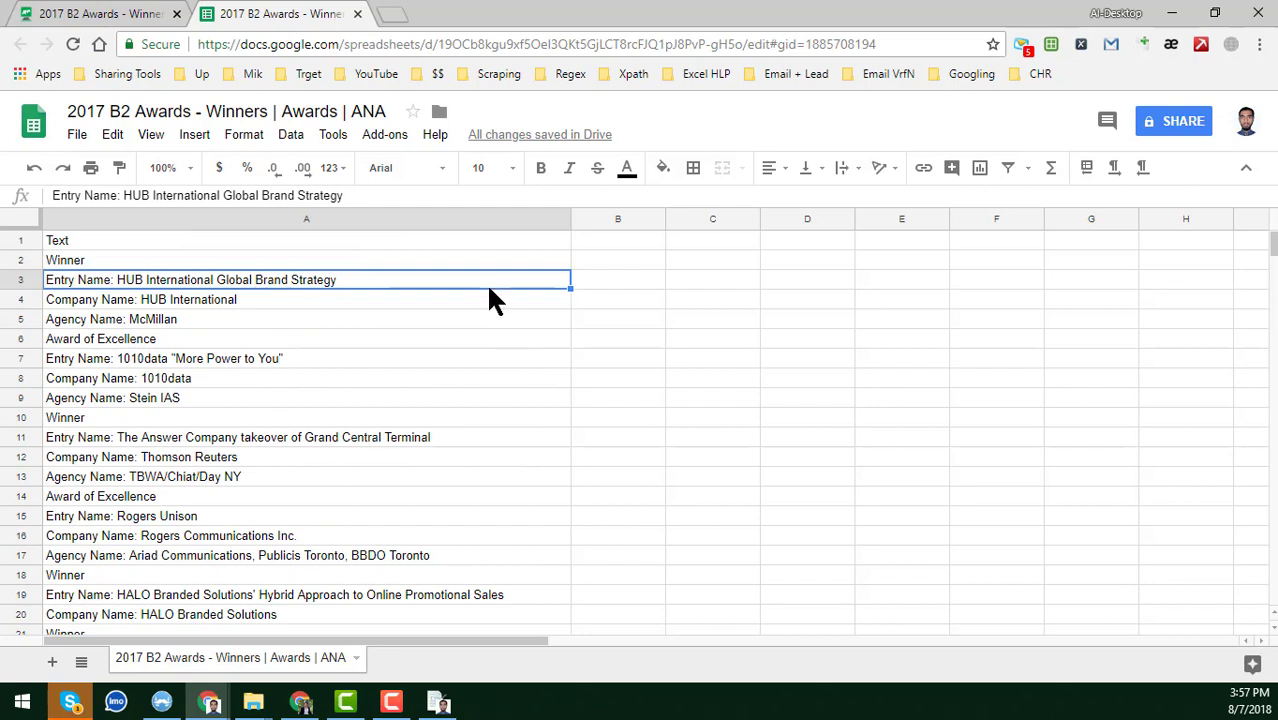
Step: Copy column A and start a new blank Google Sheets spreadsheet
left_click(18, 220)
key("ctrl+c")
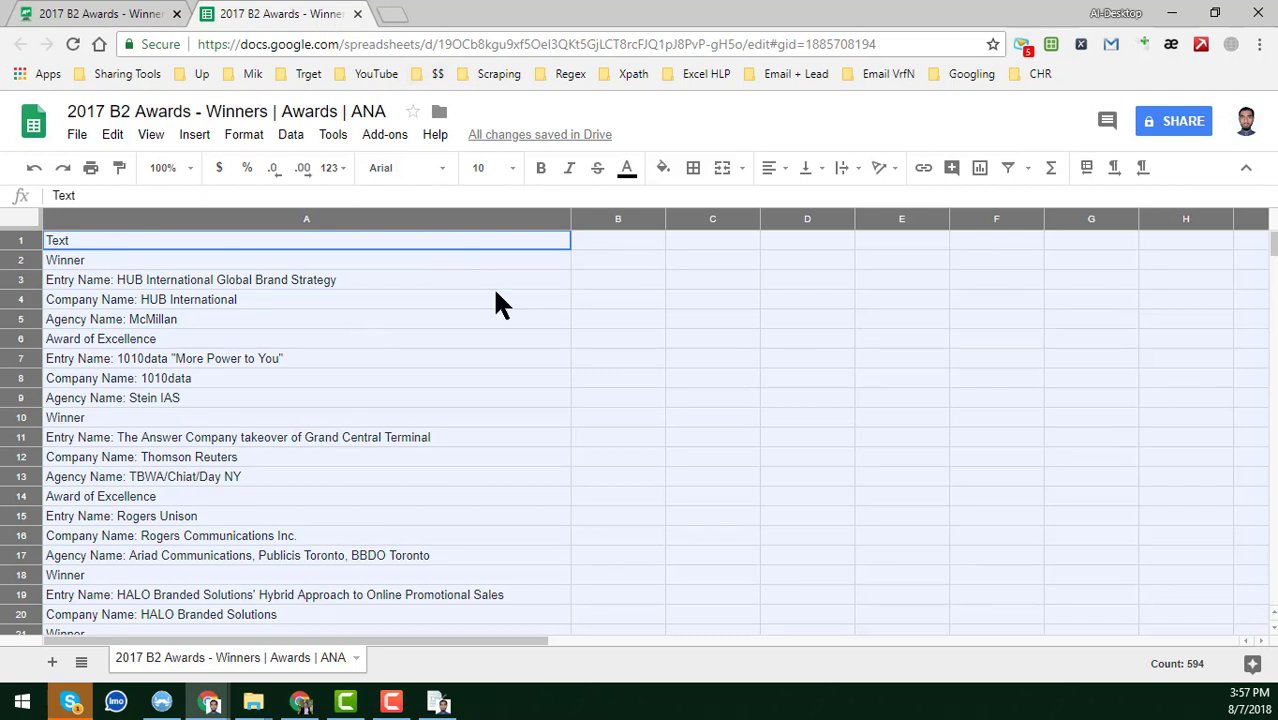
left_click(383, 221)
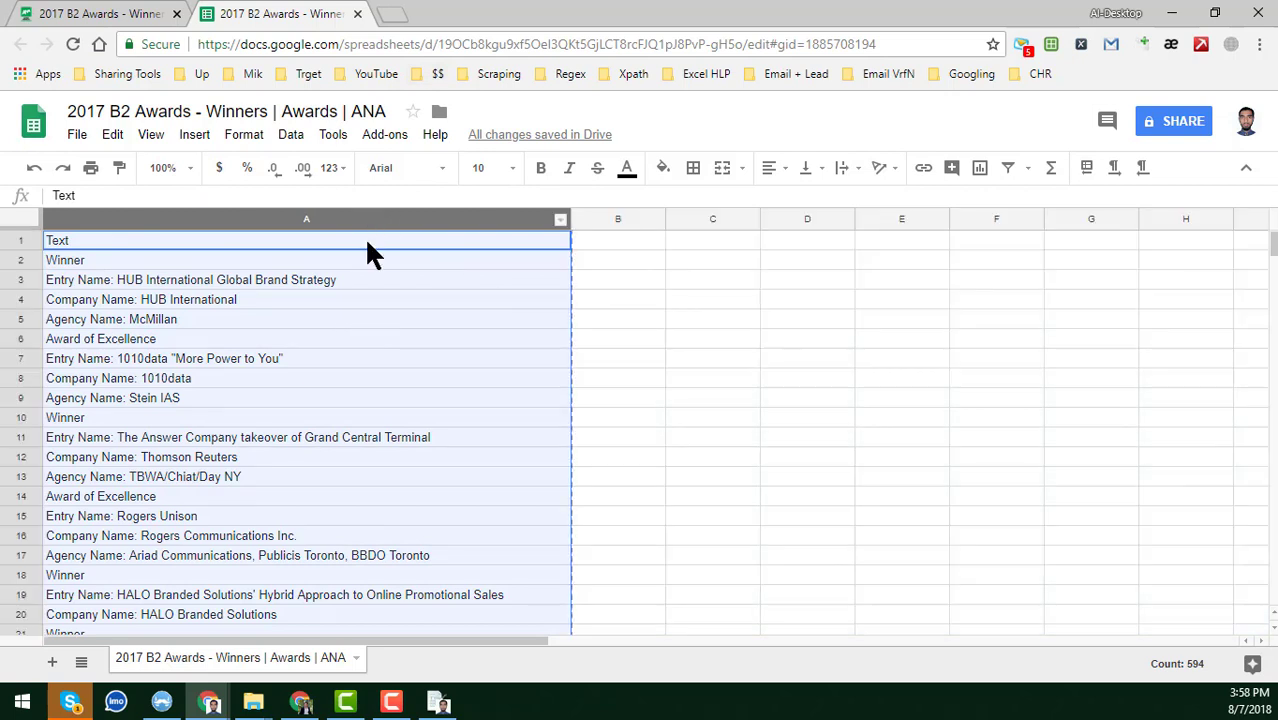
left_click(1049, 46)
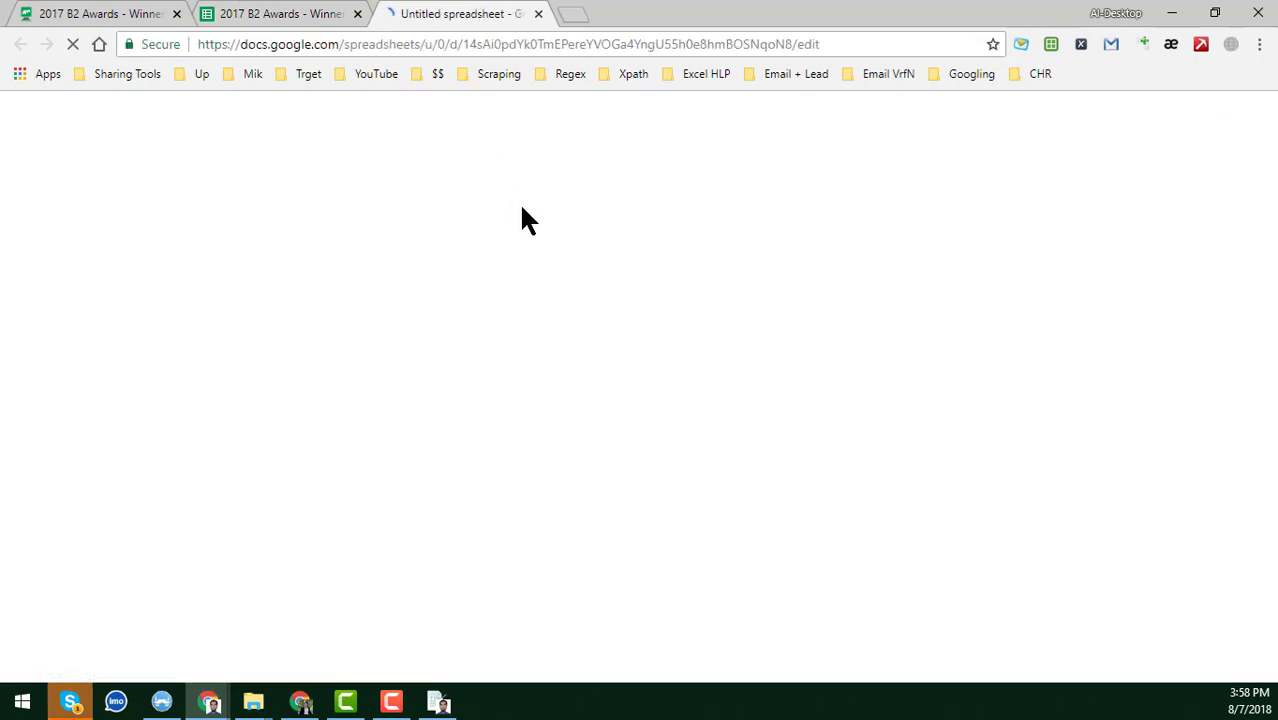
Step: Paste the scraped award text into B1 and widen column B to fit
left_click(357, 14)
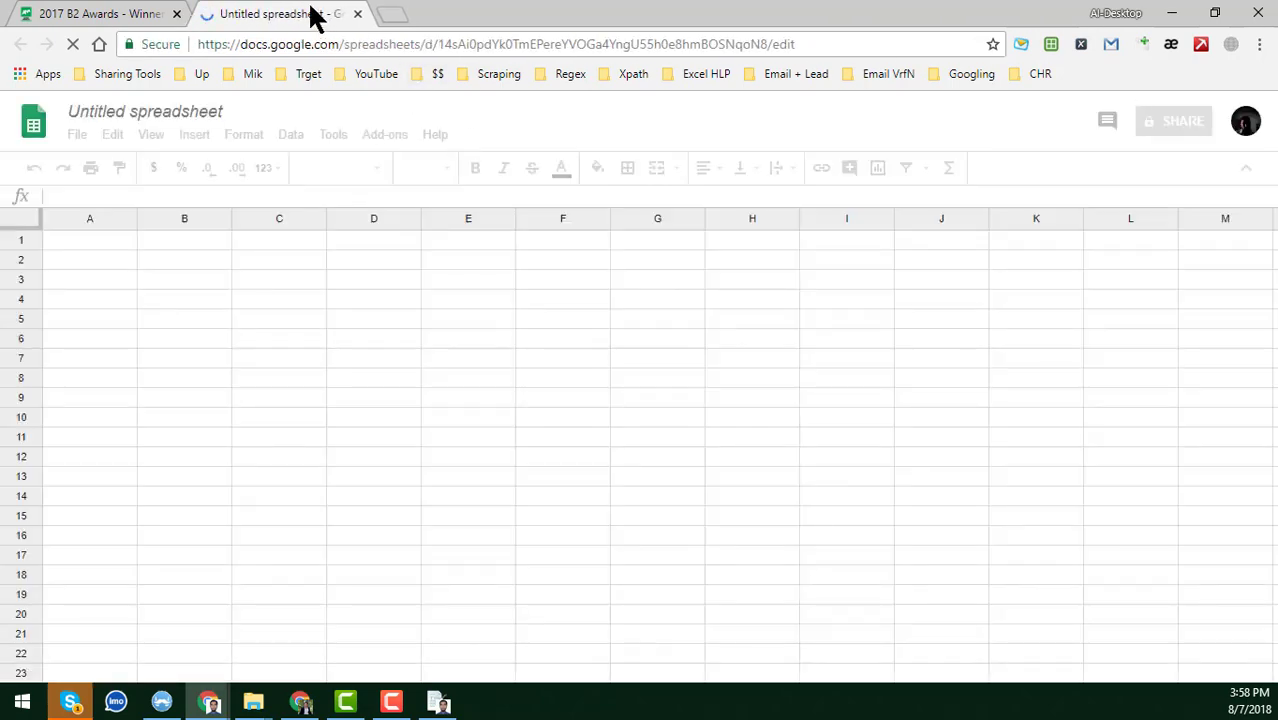
left_click(208, 241)
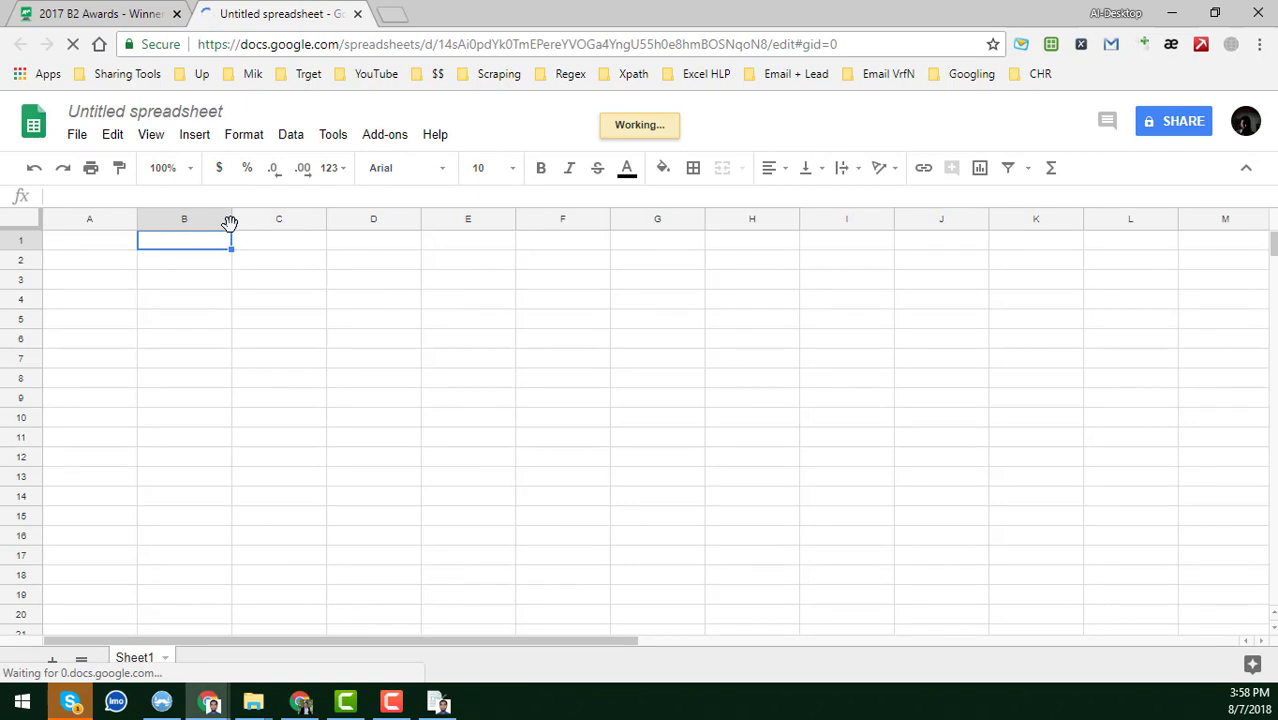
left_click_drag(231, 219, 382, 260)
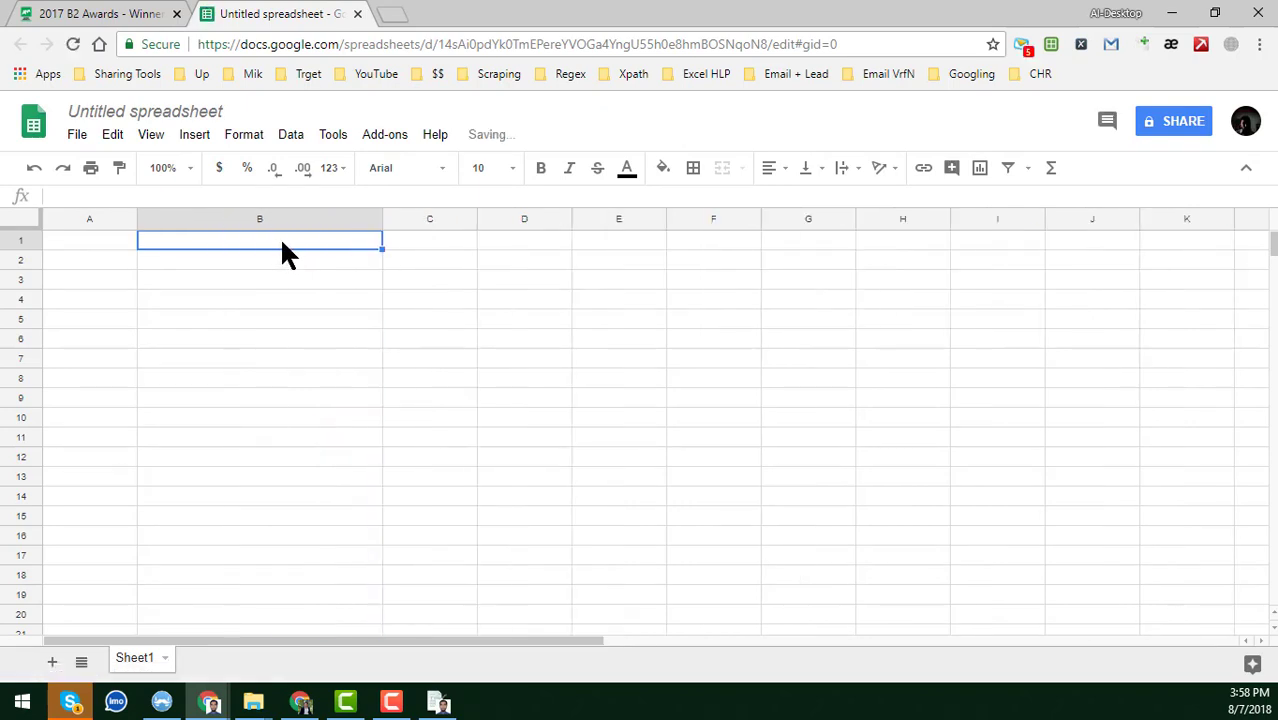
key("ctrl+v")
left_click(328, 245)
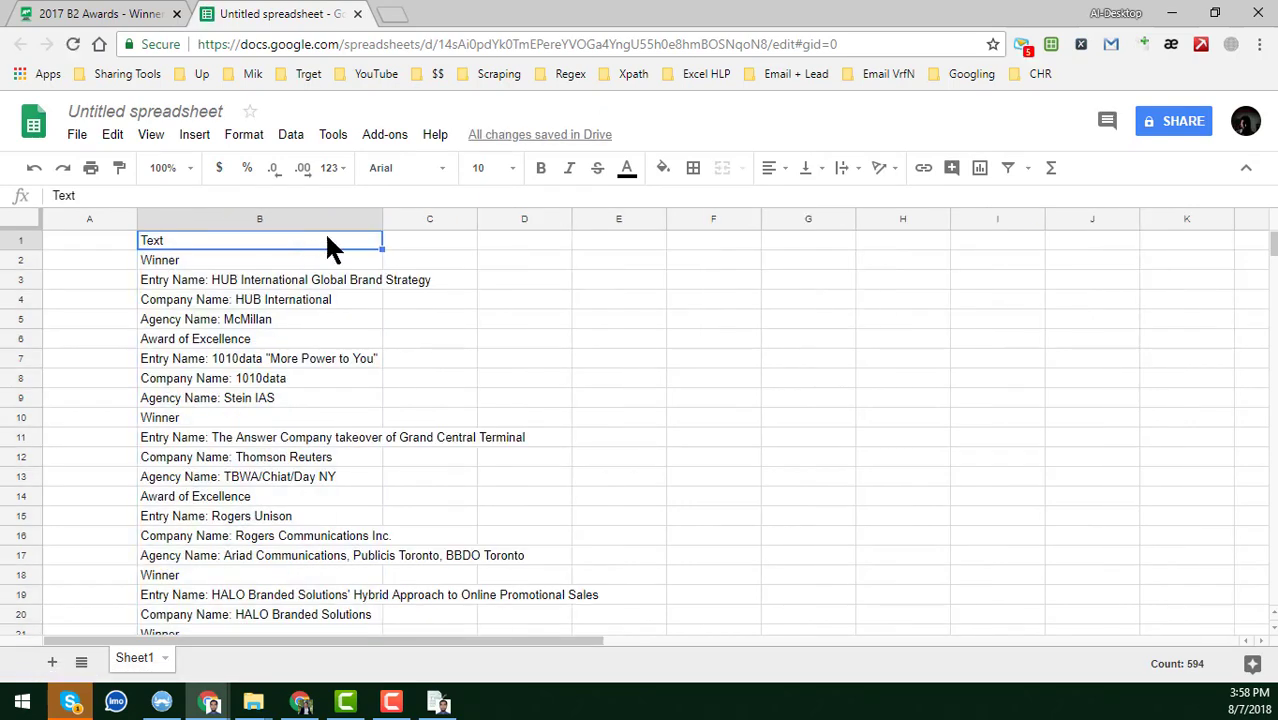
left_click_drag(382, 219, 555, 222)
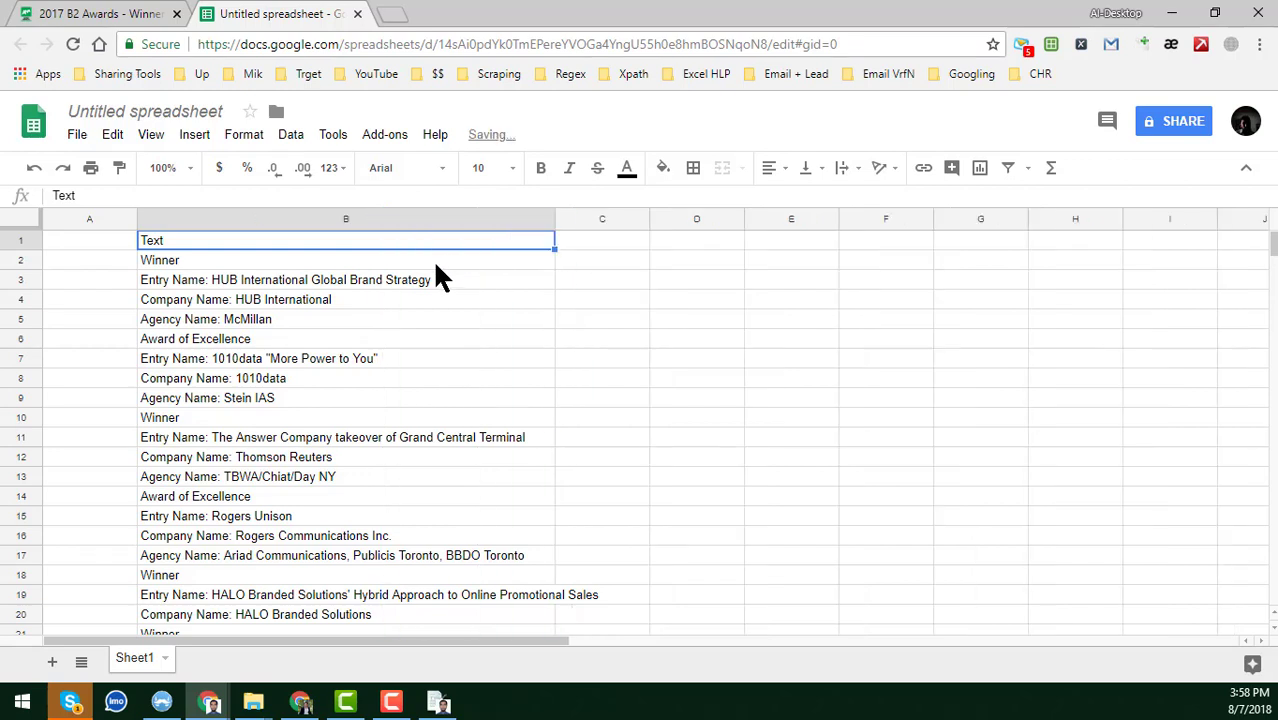
left_click(432, 259)
Step: Rename the spreadsheet to 'Sample for Scraper'
left_click(150, 112)
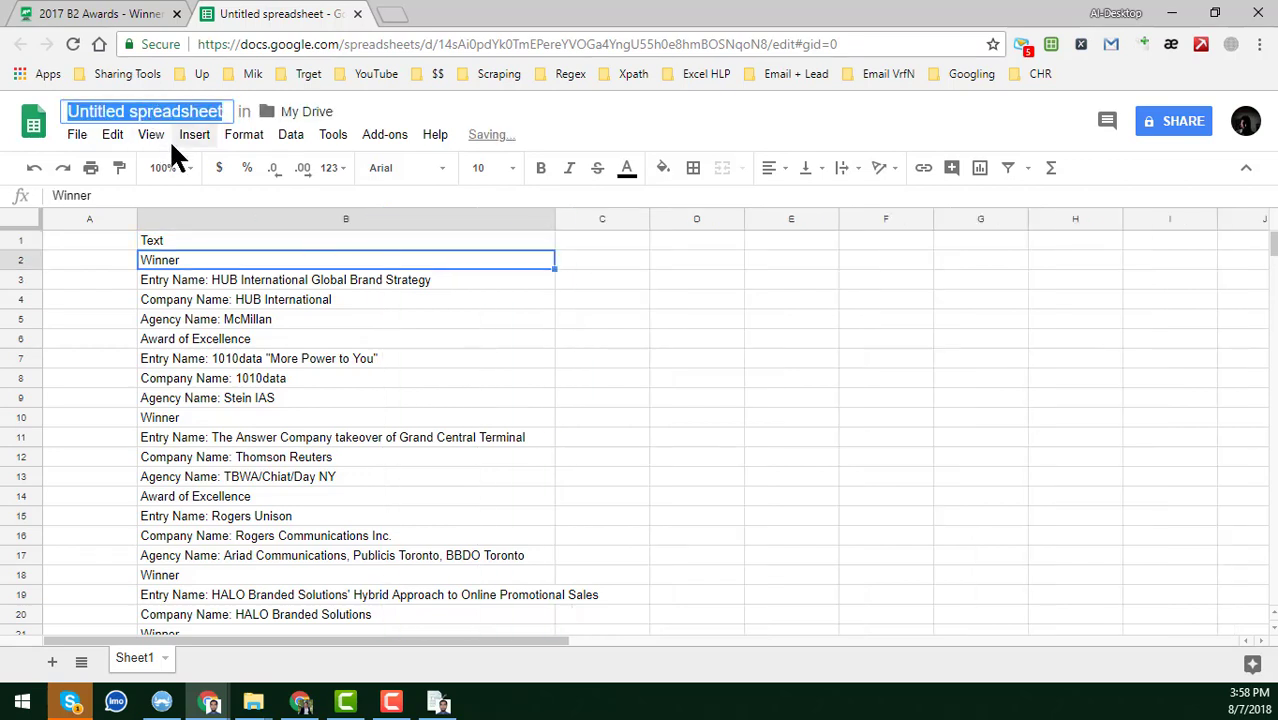
type("Sample ")
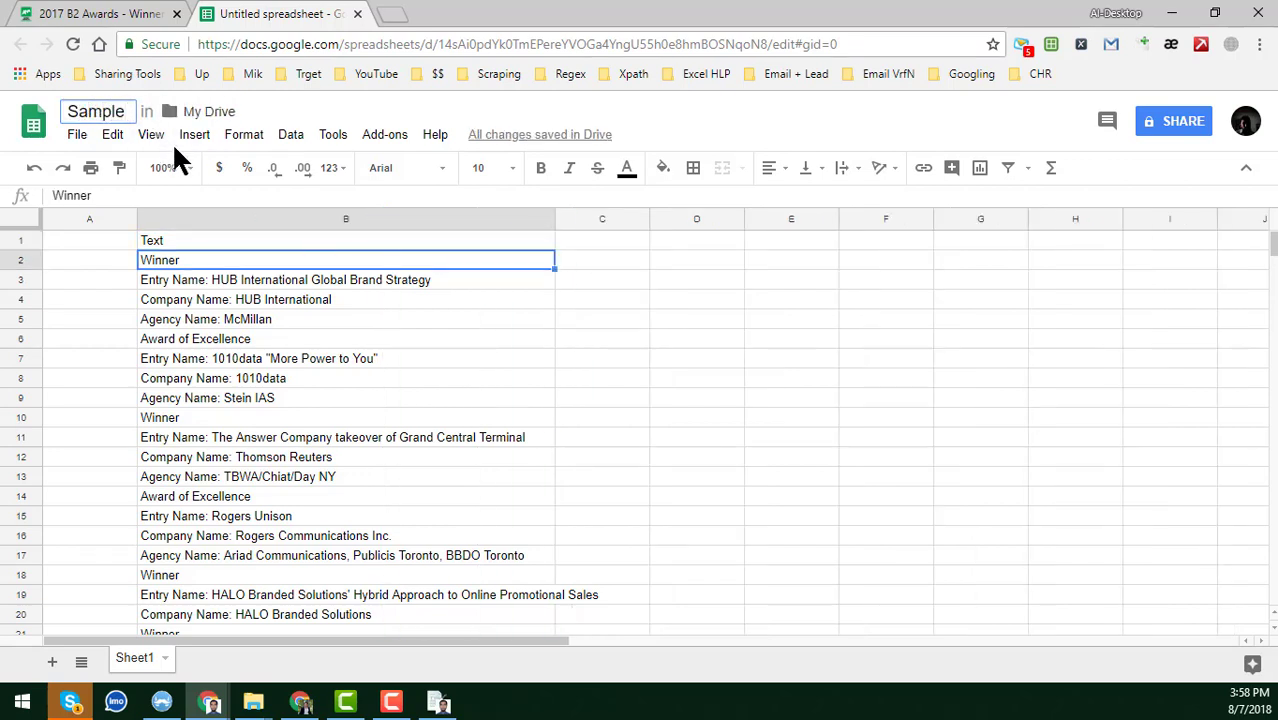
type("for Sr")
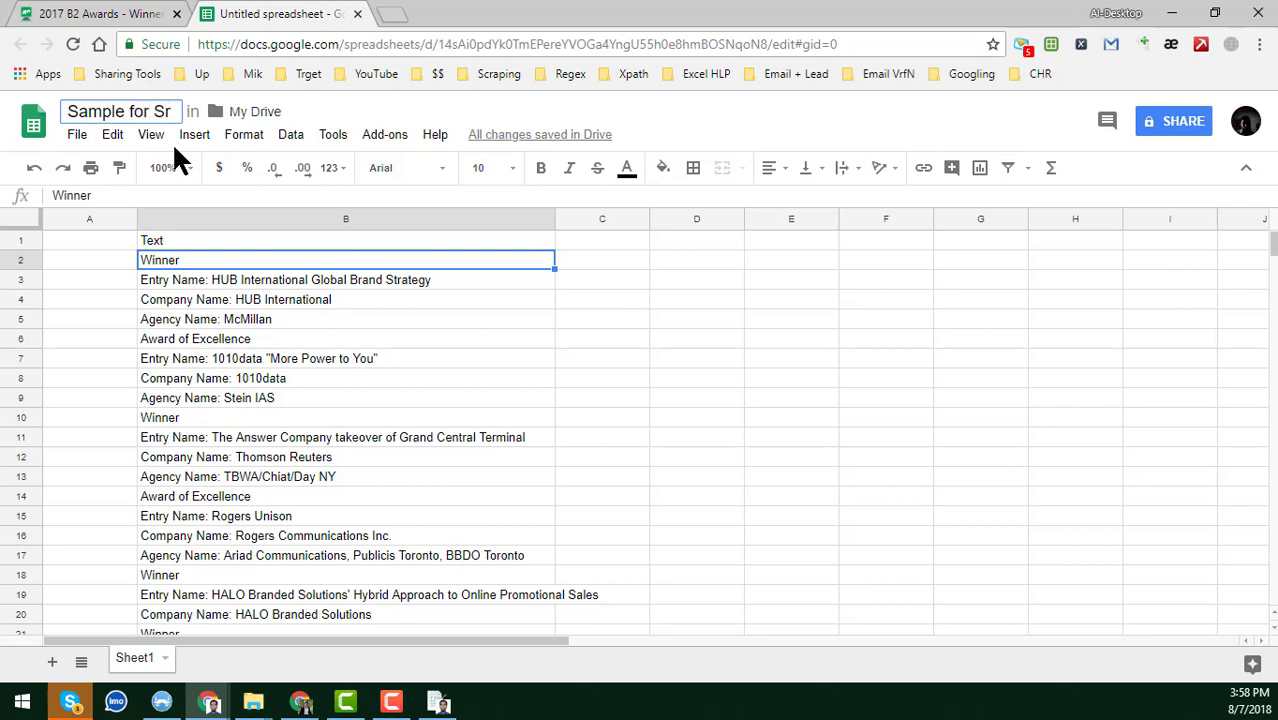
key("BackSpace")
type("x")
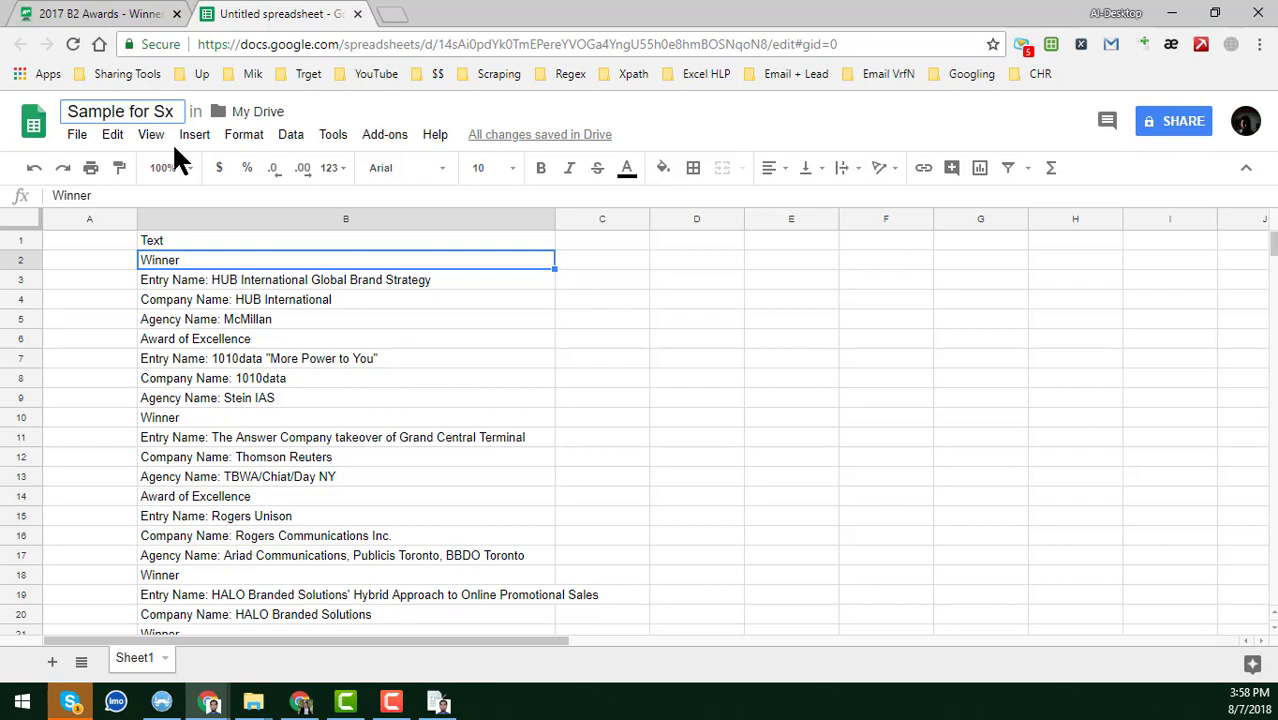
key("BackSpace")
type("craper")
key("Return")
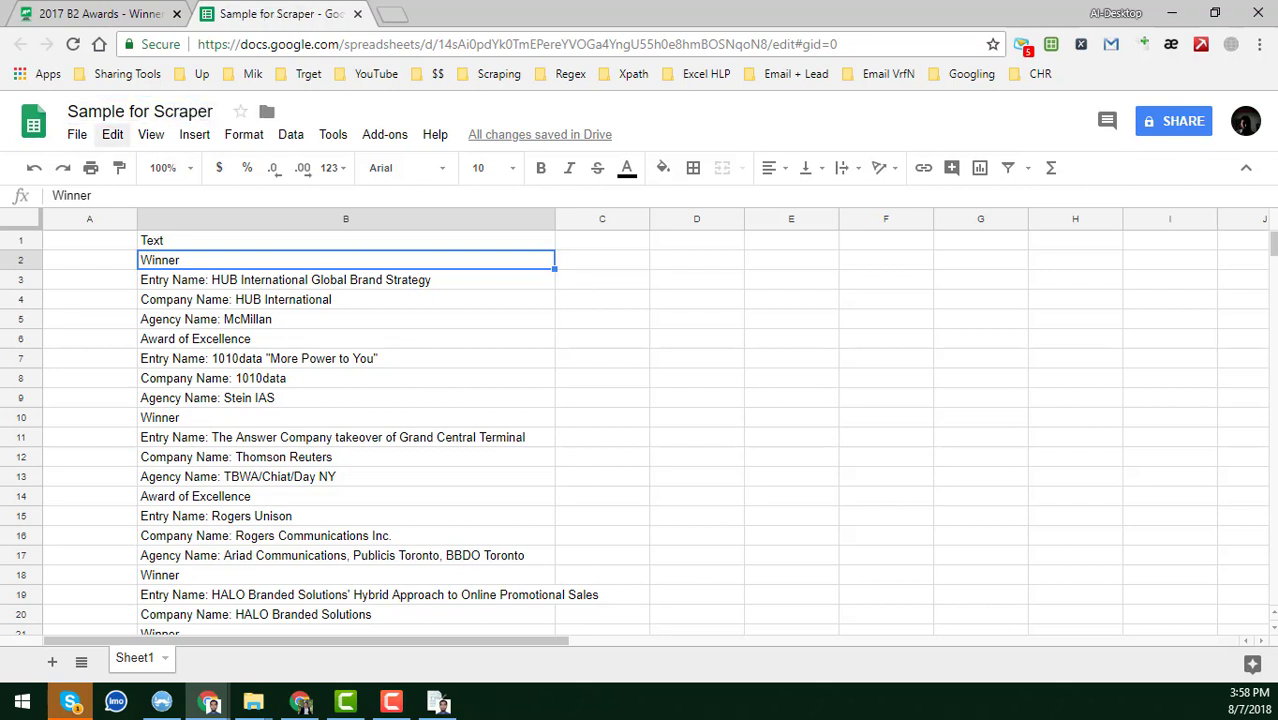
left_click(418, 282)
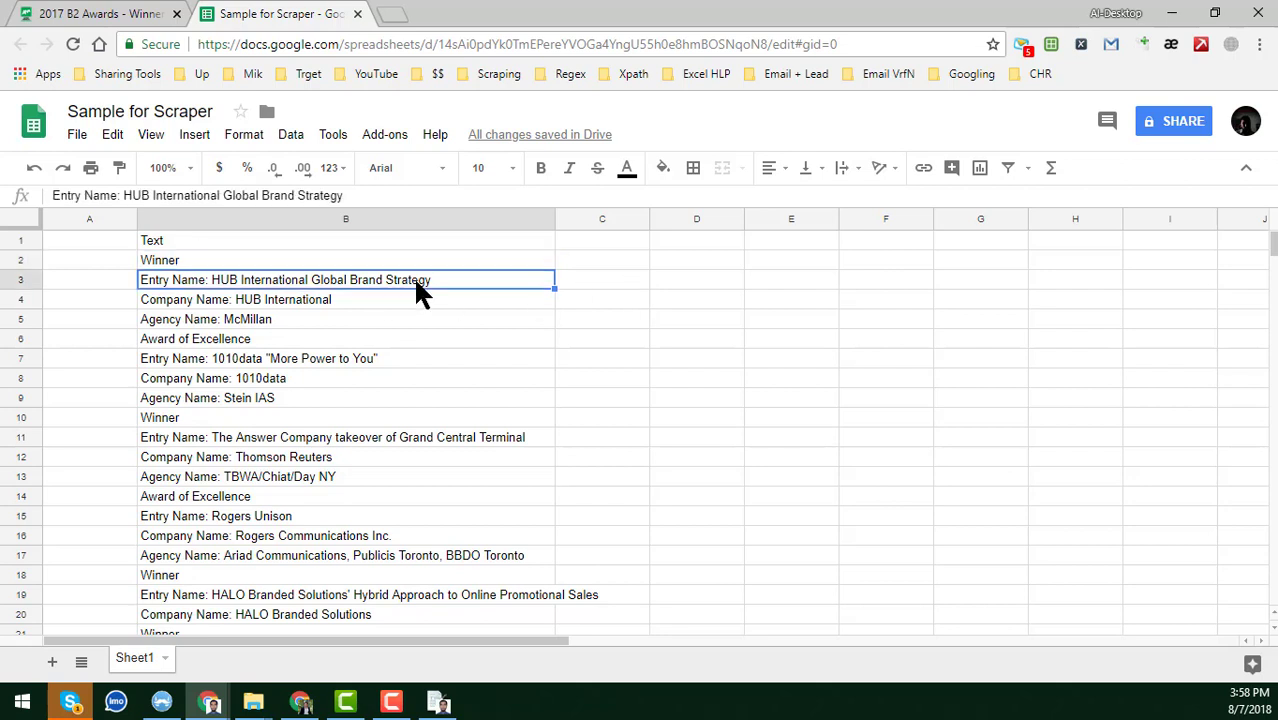
left_click(216, 262)
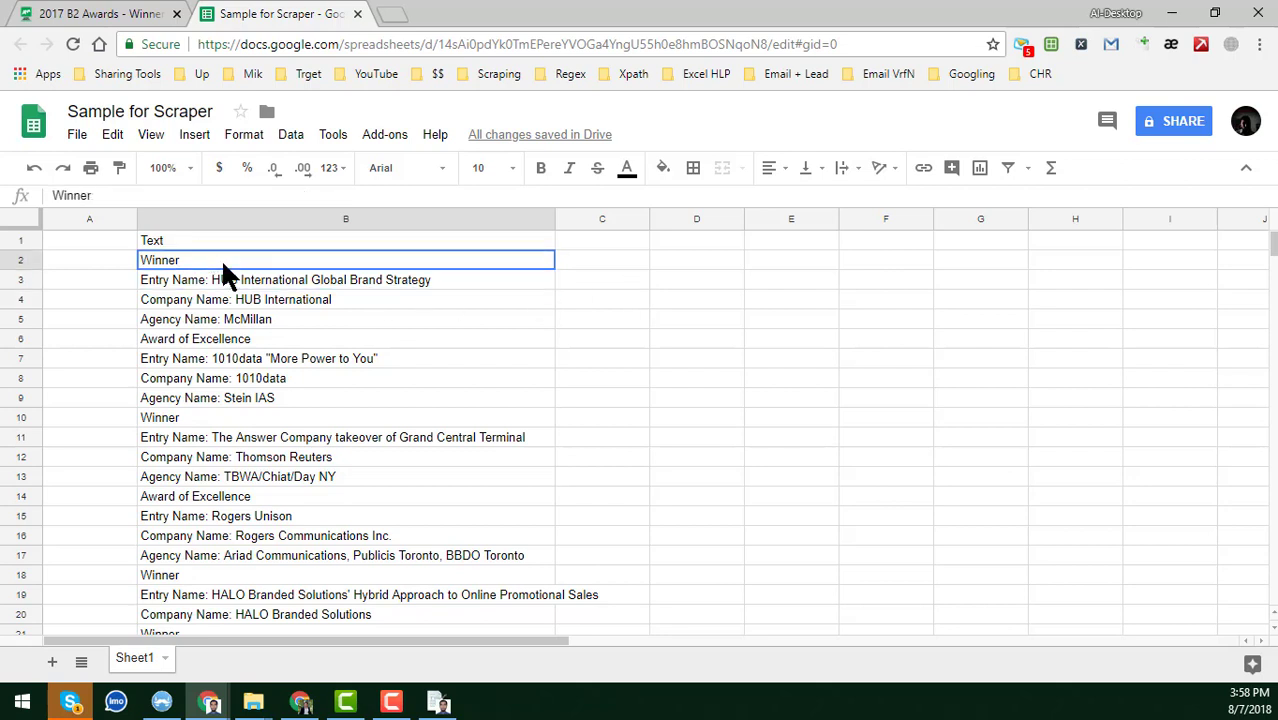
Step: Use Find and replace to blank all 84 'Winner' cells in column B
left_click(314, 218)
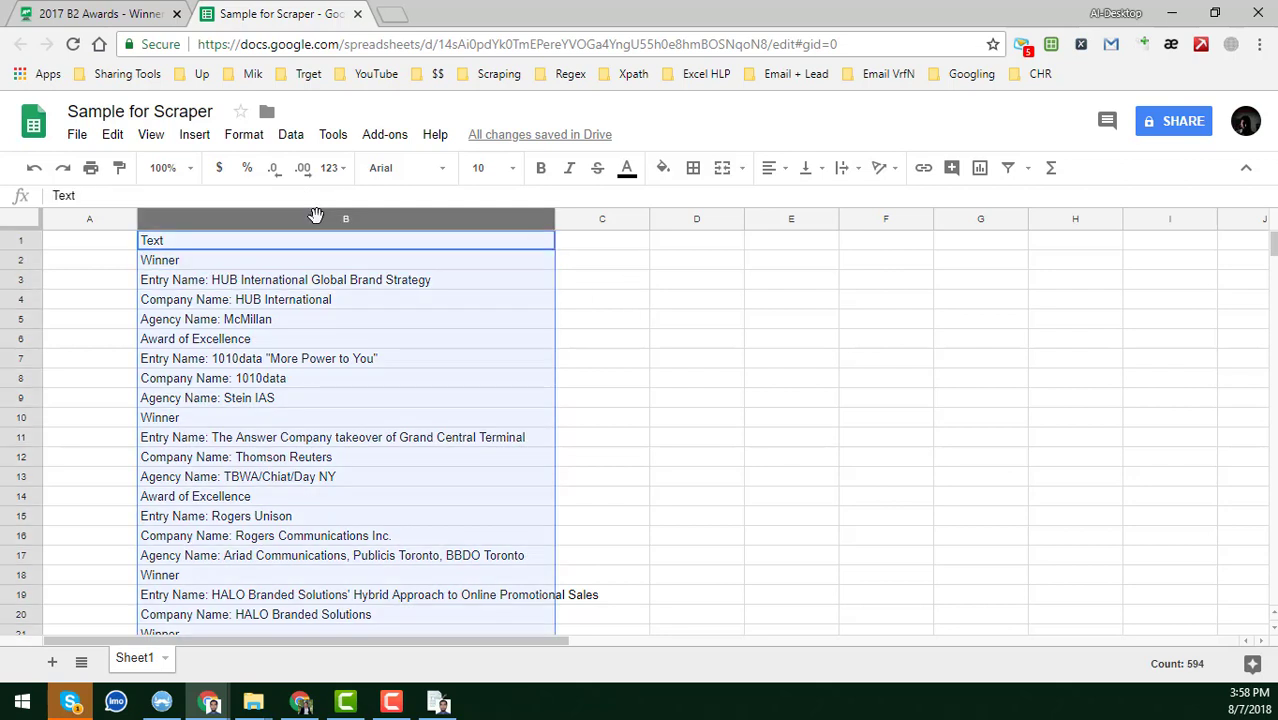
key("ctrl+h")
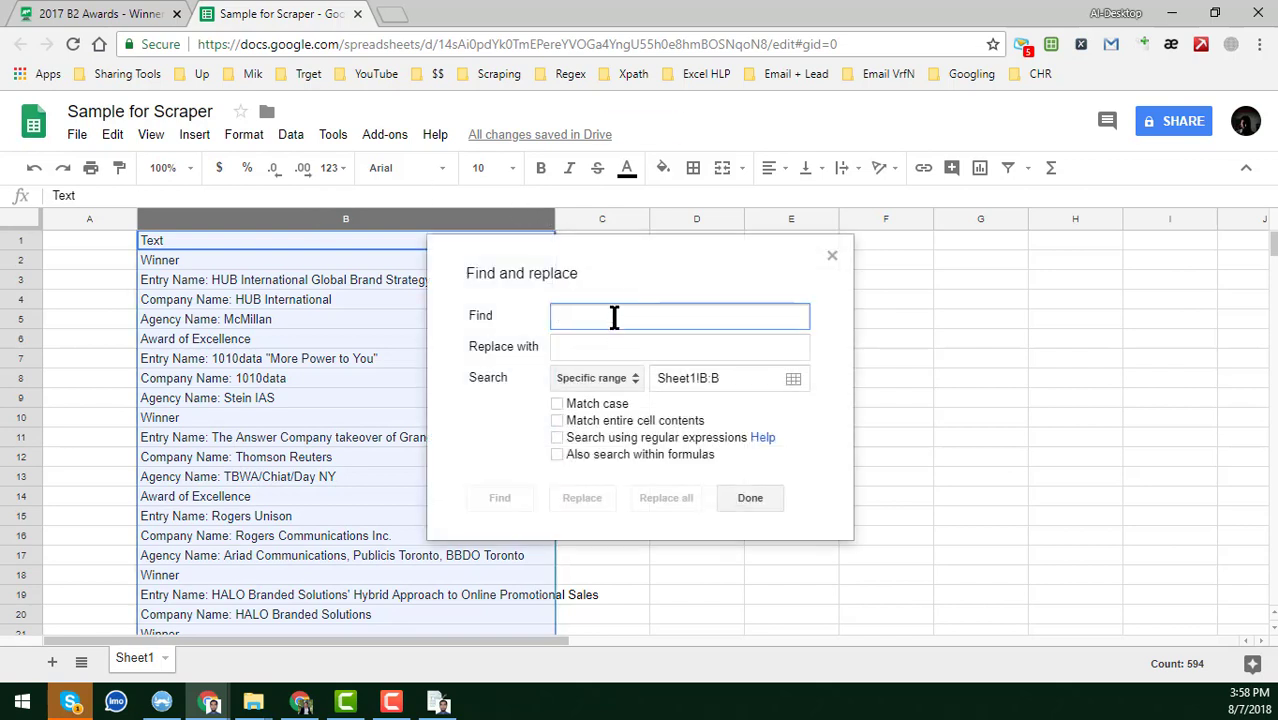
type("Winer")
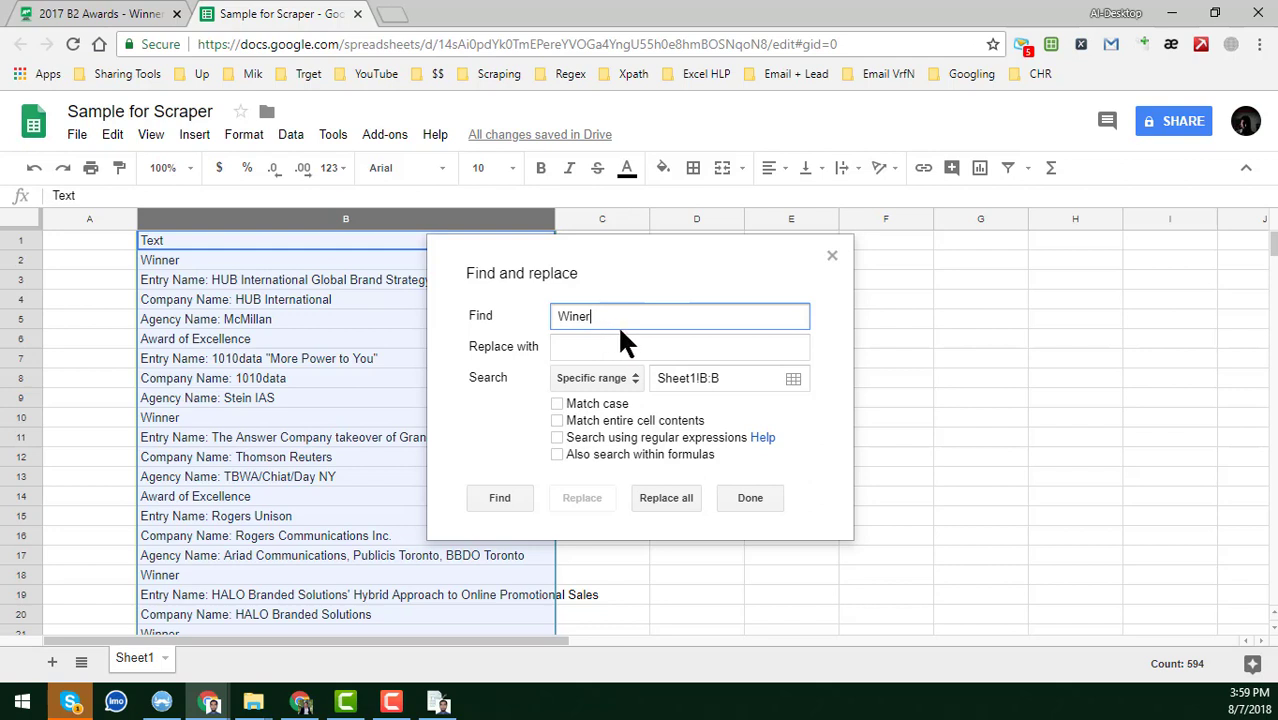
key("BackSpace")
key("BackSpace")
type("ner")
left_click(667, 495)
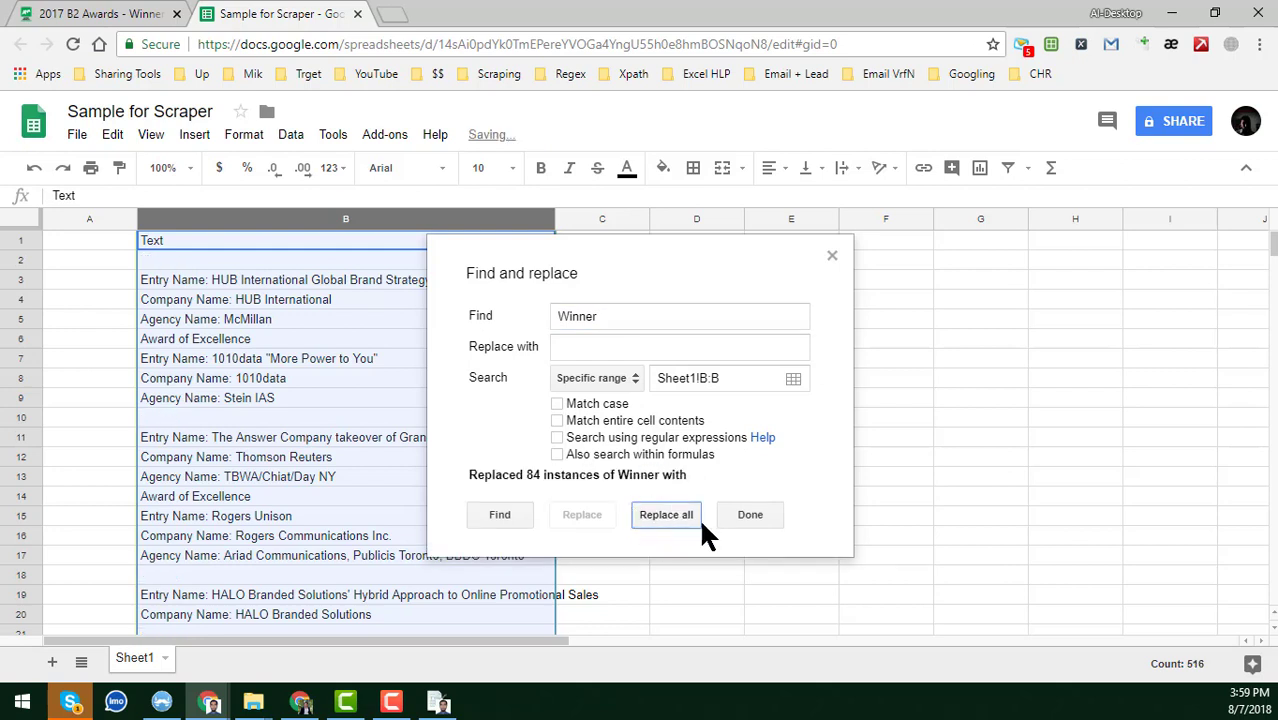
left_click(752, 514)
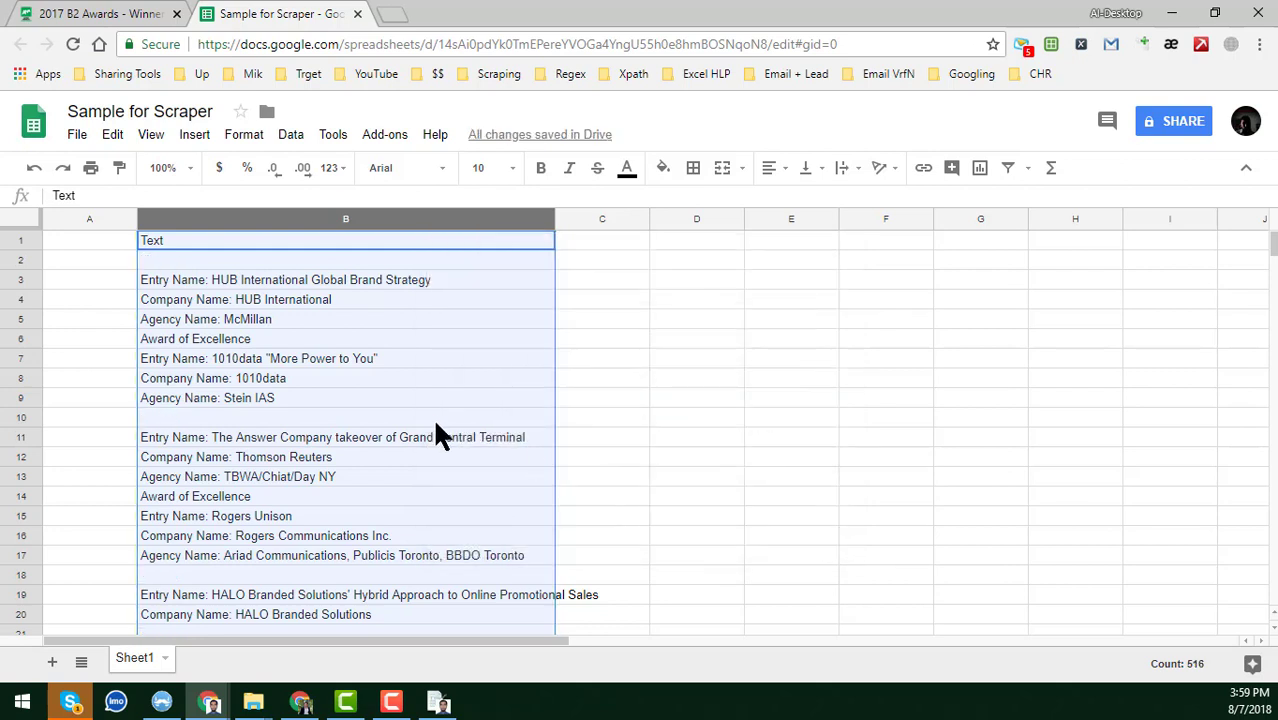
left_click(433, 417)
Step: Copy 'Award of Excellence' and replace it with nothing throughout column B
left_click(395, 285)
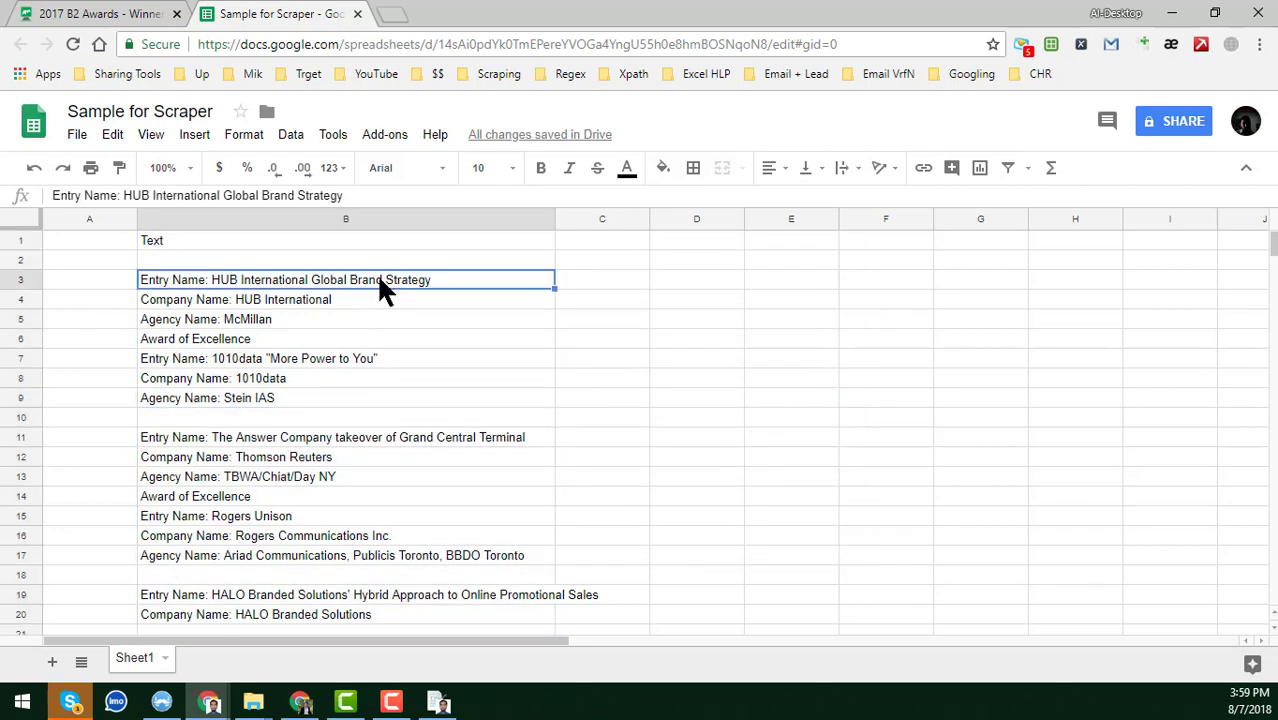
left_click(328, 296)
left_click(237, 338)
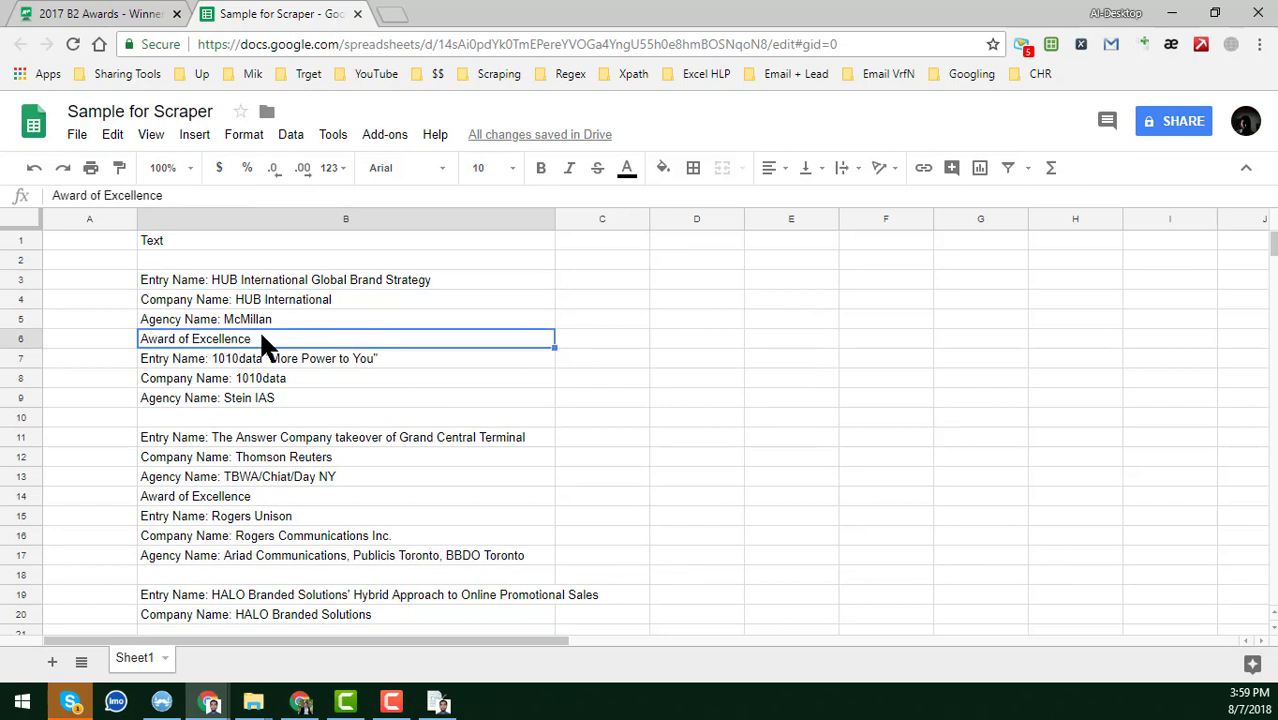
key("ctrl+c")
left_click(325, 219)
key("ctrl+h")
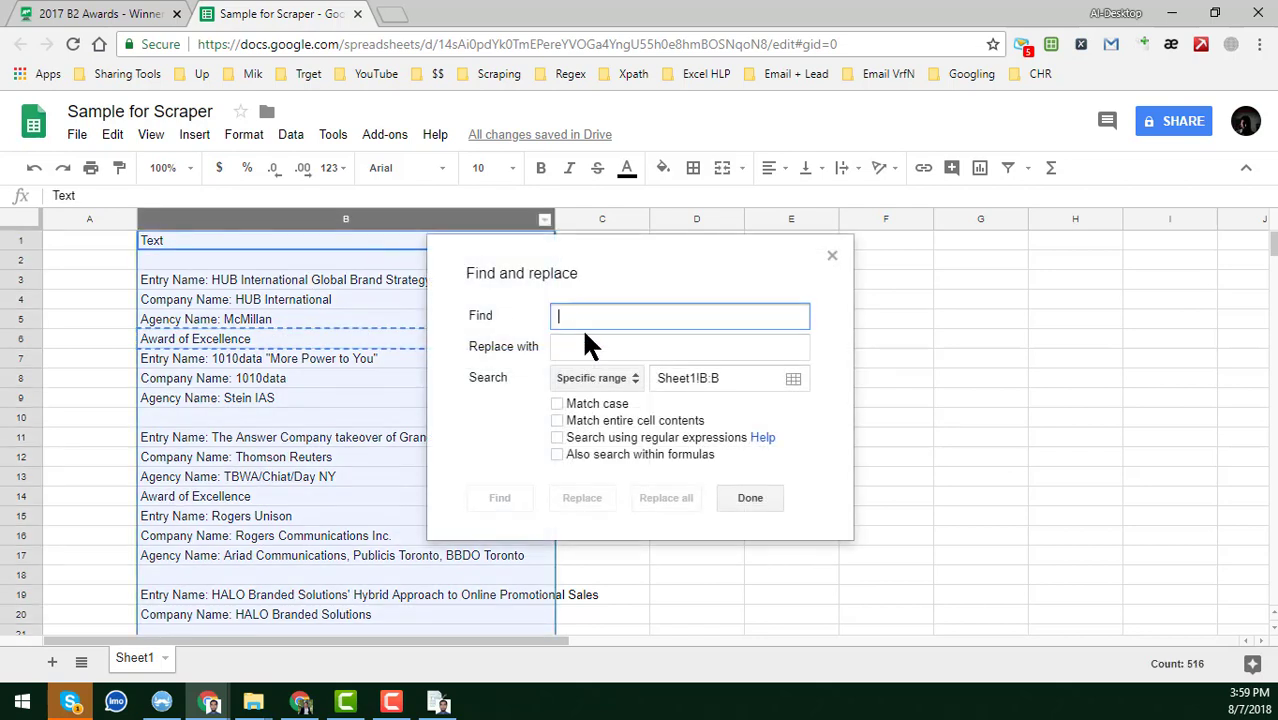
key("ctrl+v")
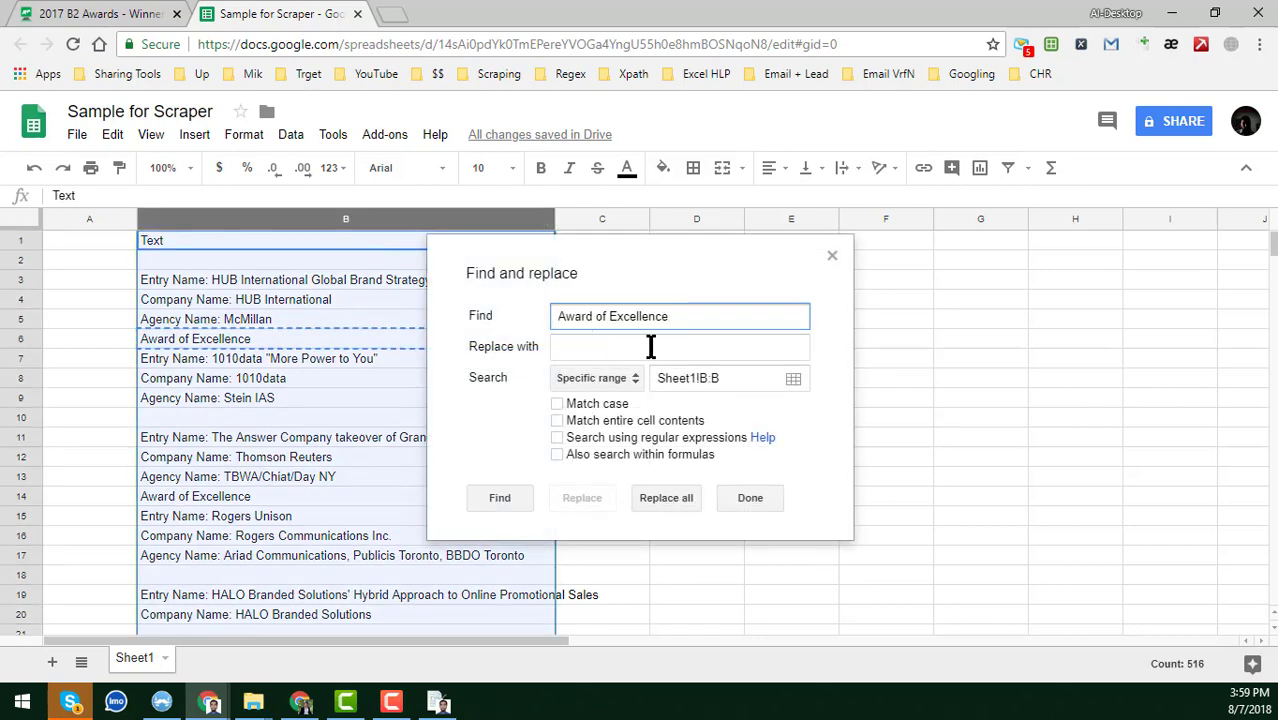
left_click(660, 342)
left_click(675, 491)
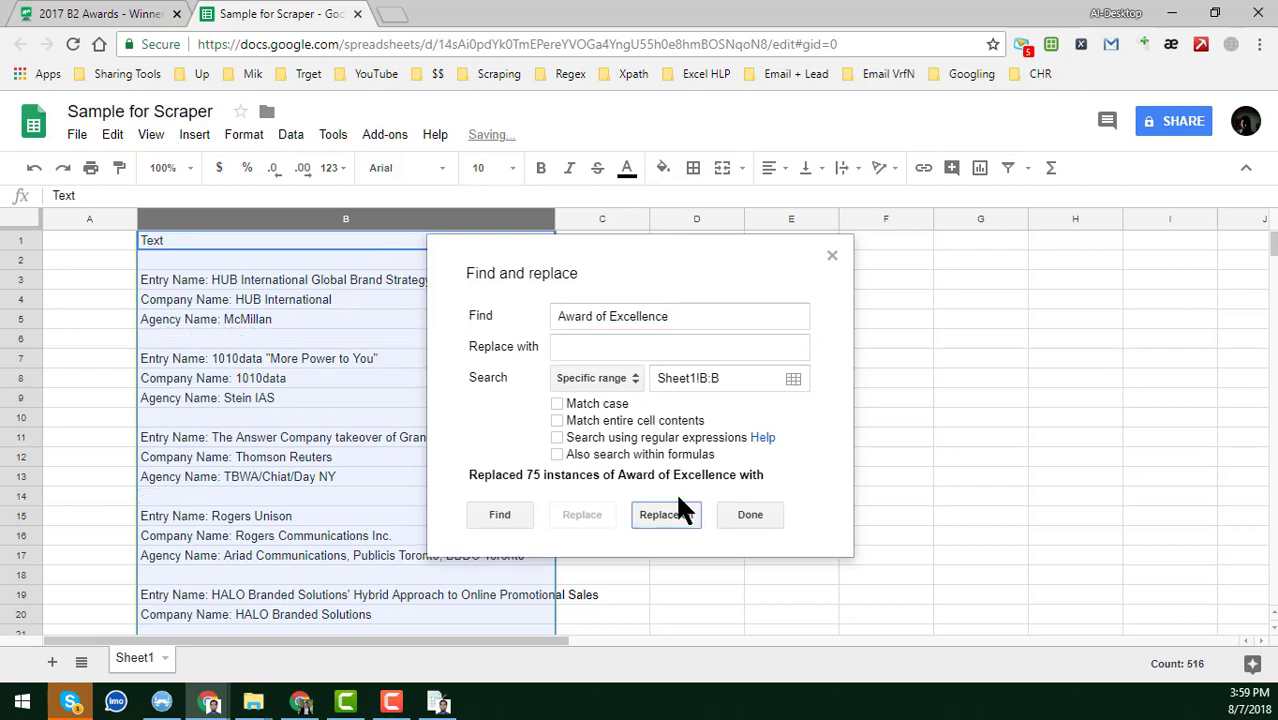
left_click(729, 513)
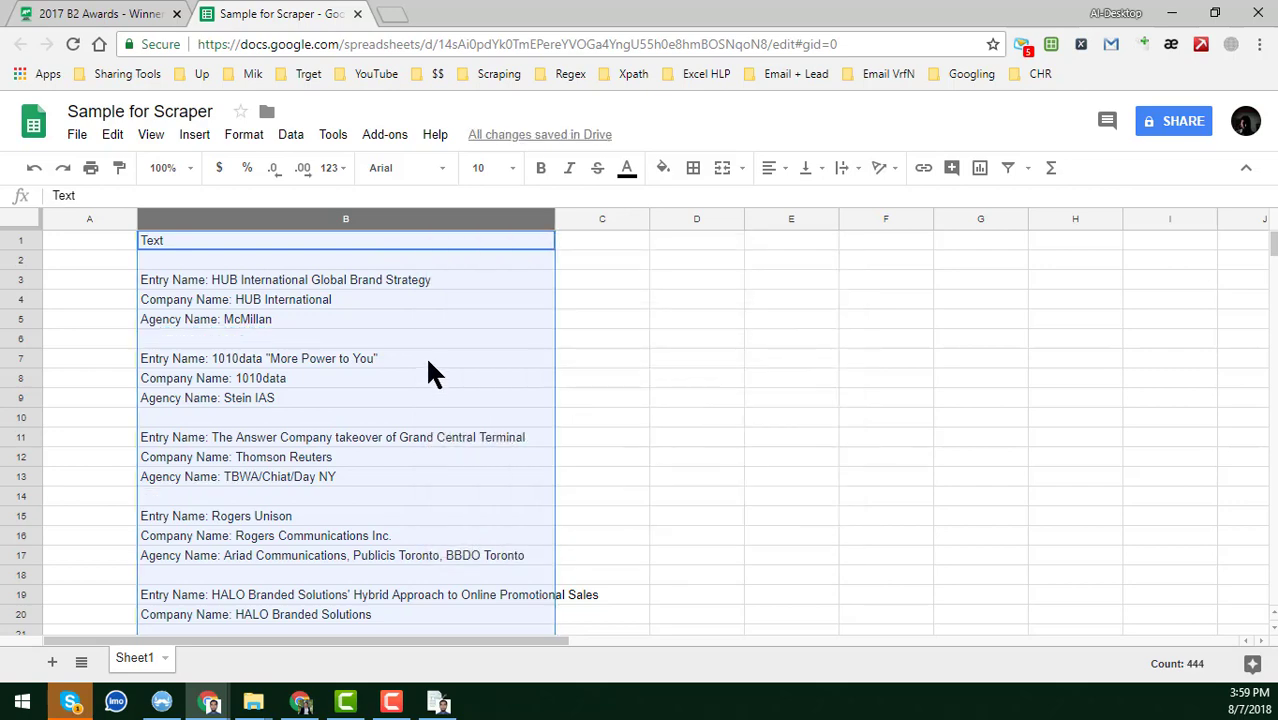
Step: Scroll through column B and copy the stray '- tie' line from B46
left_click(428, 340)
left_click(441, 421)
scroll(442, 427, "down", 3)
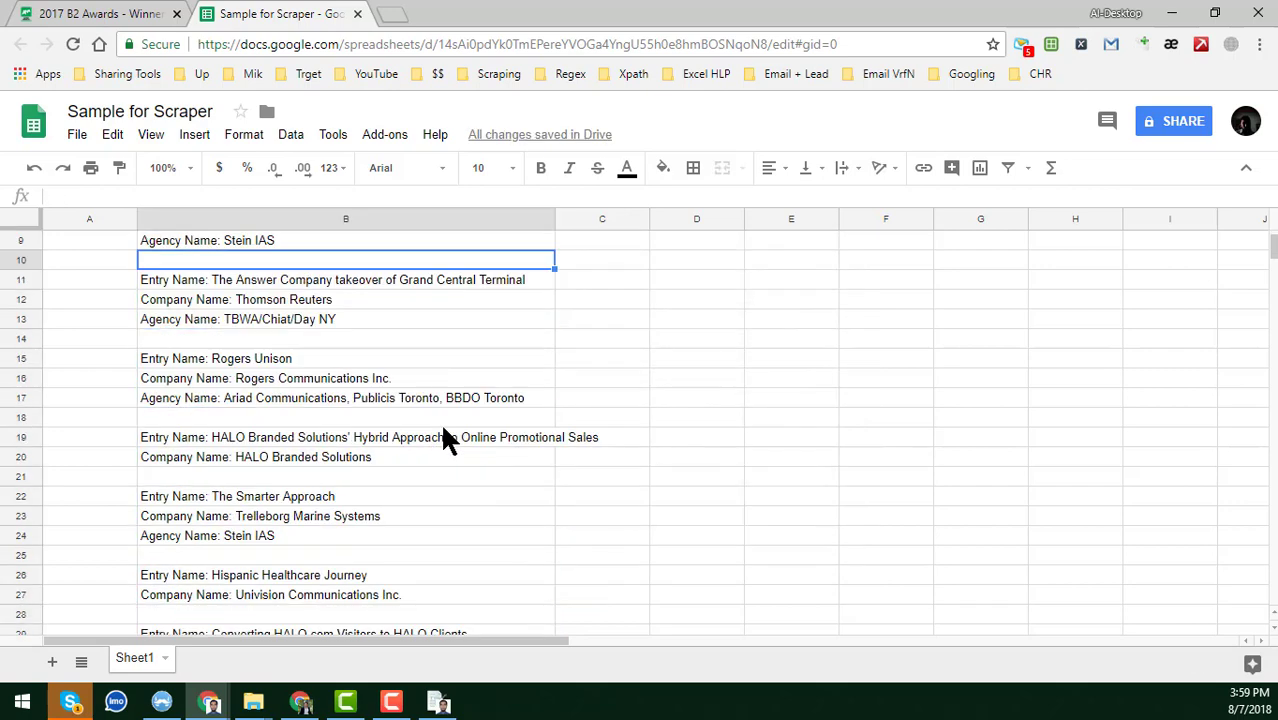
scroll(443, 428, "down", 5)
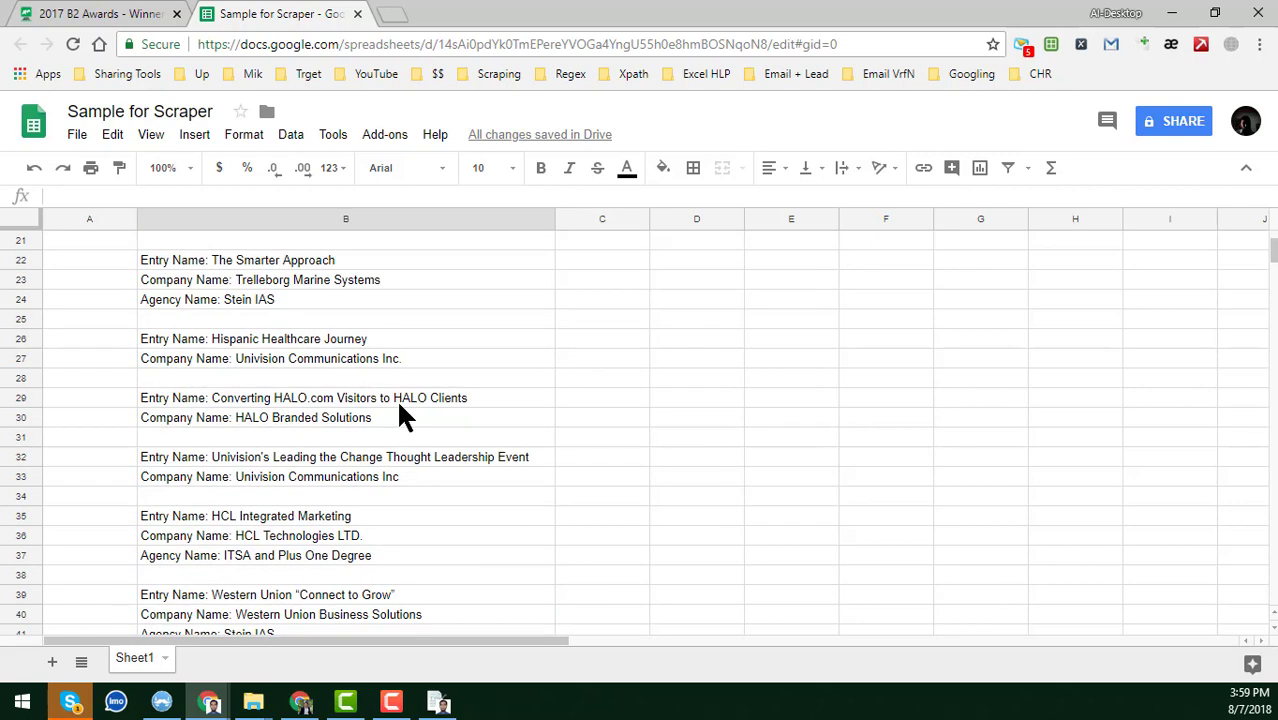
left_click(316, 342)
scroll(342, 432, "down", 3)
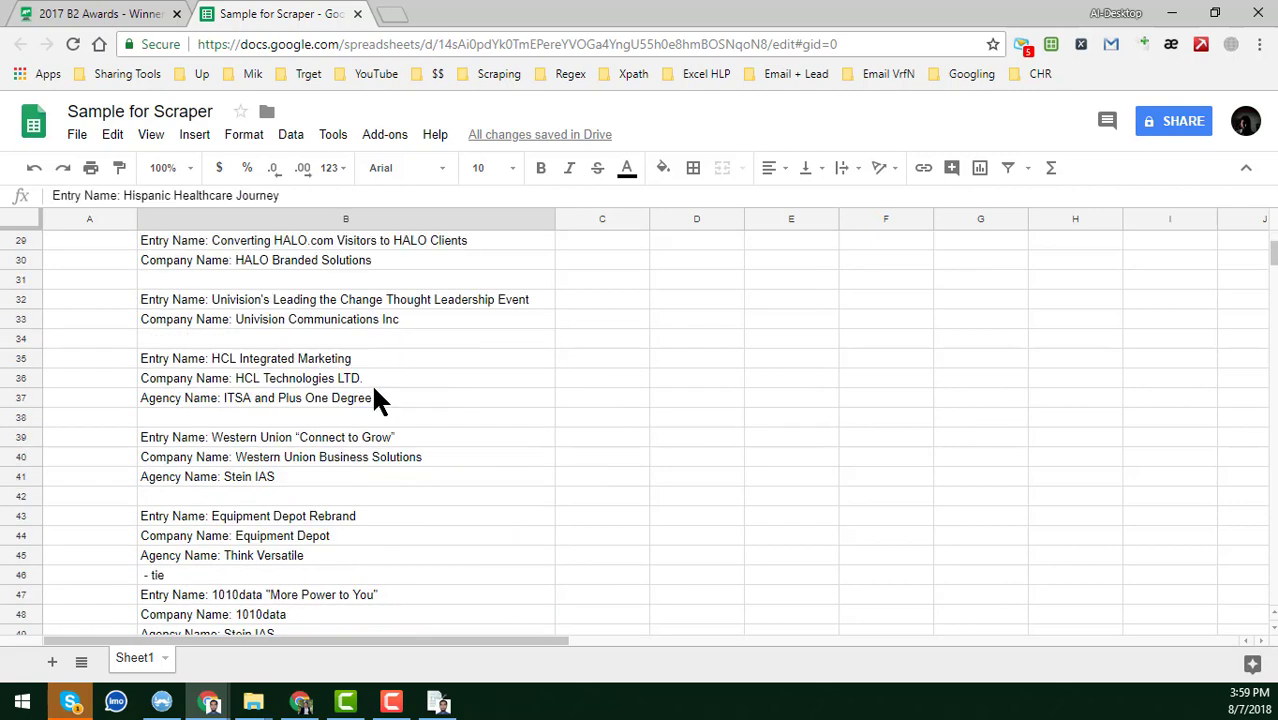
left_click(368, 382)
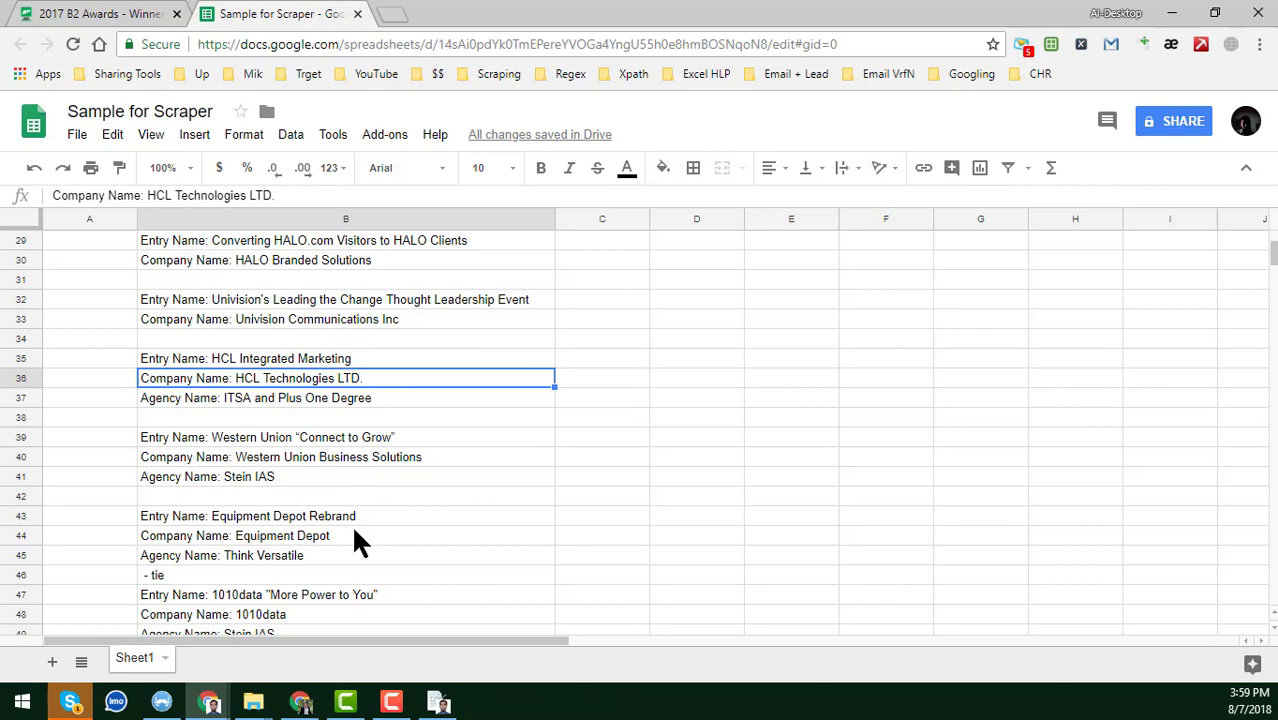
scroll(351, 523, "down", 2)
left_click(284, 495)
scroll(290, 510, "up", 9)
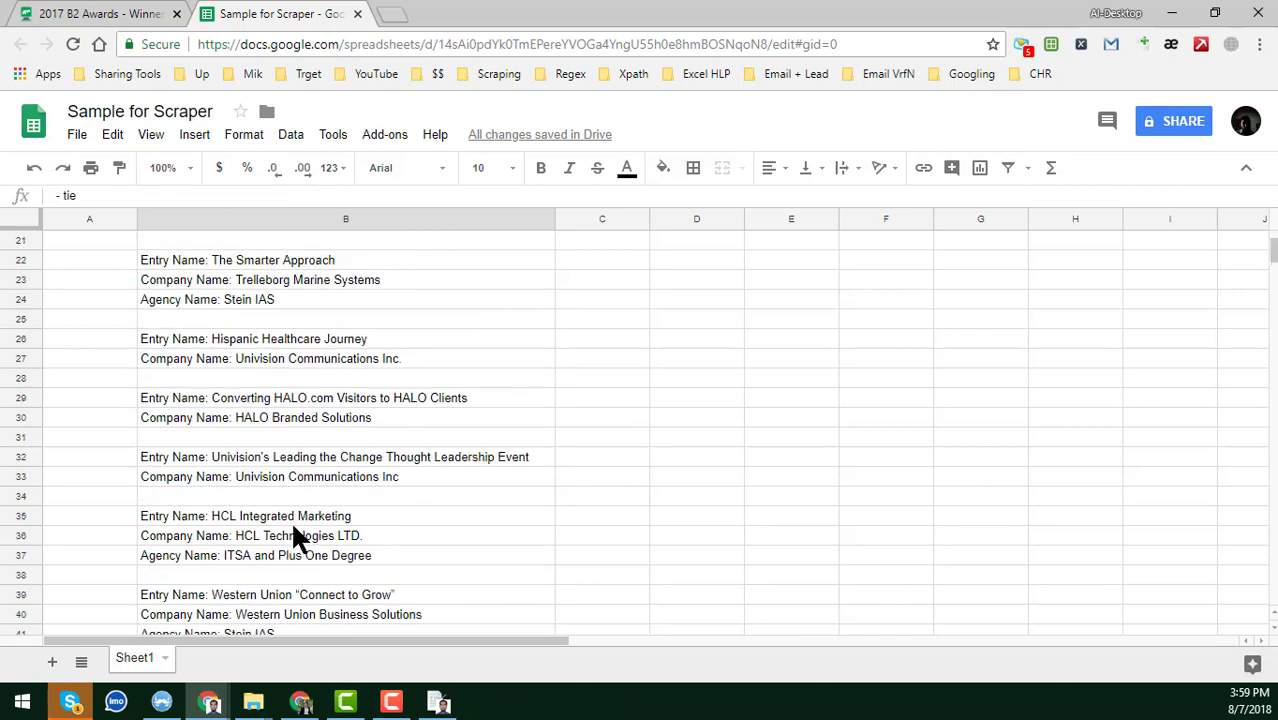
scroll(295, 522, "down", 4)
scroll(293, 517, "down", 3)
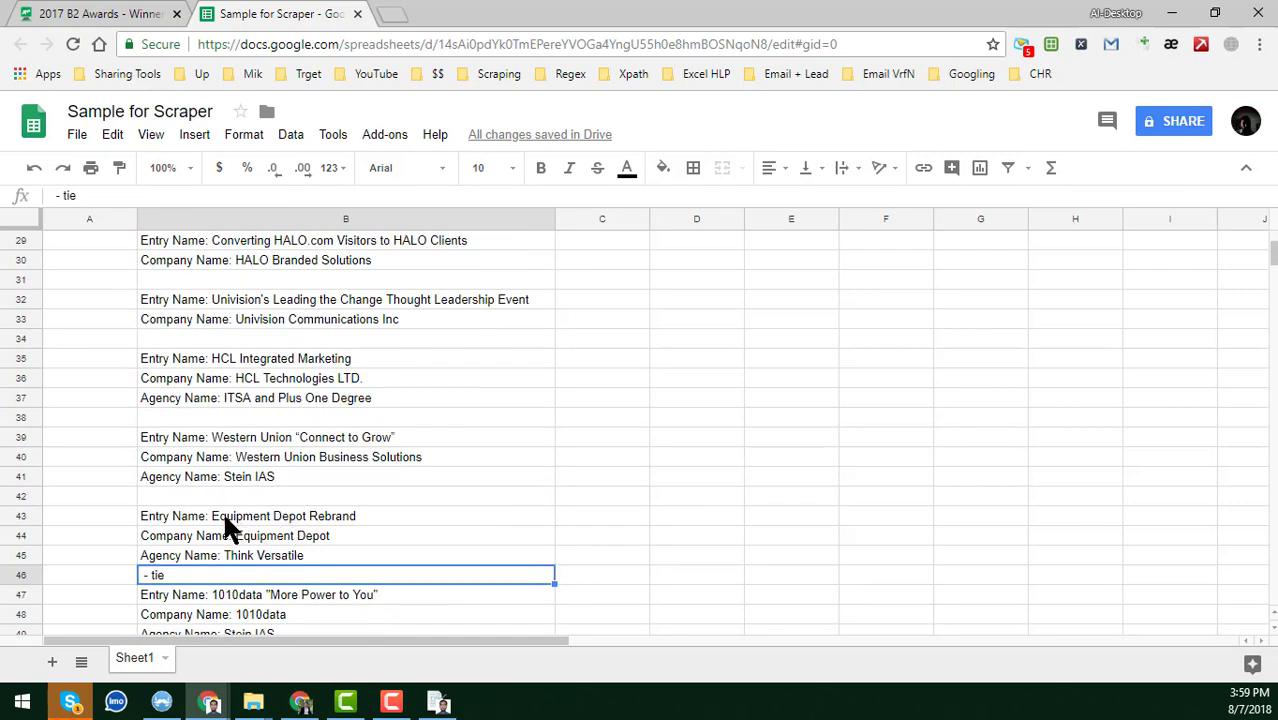
scroll(215, 500, "down", 3)
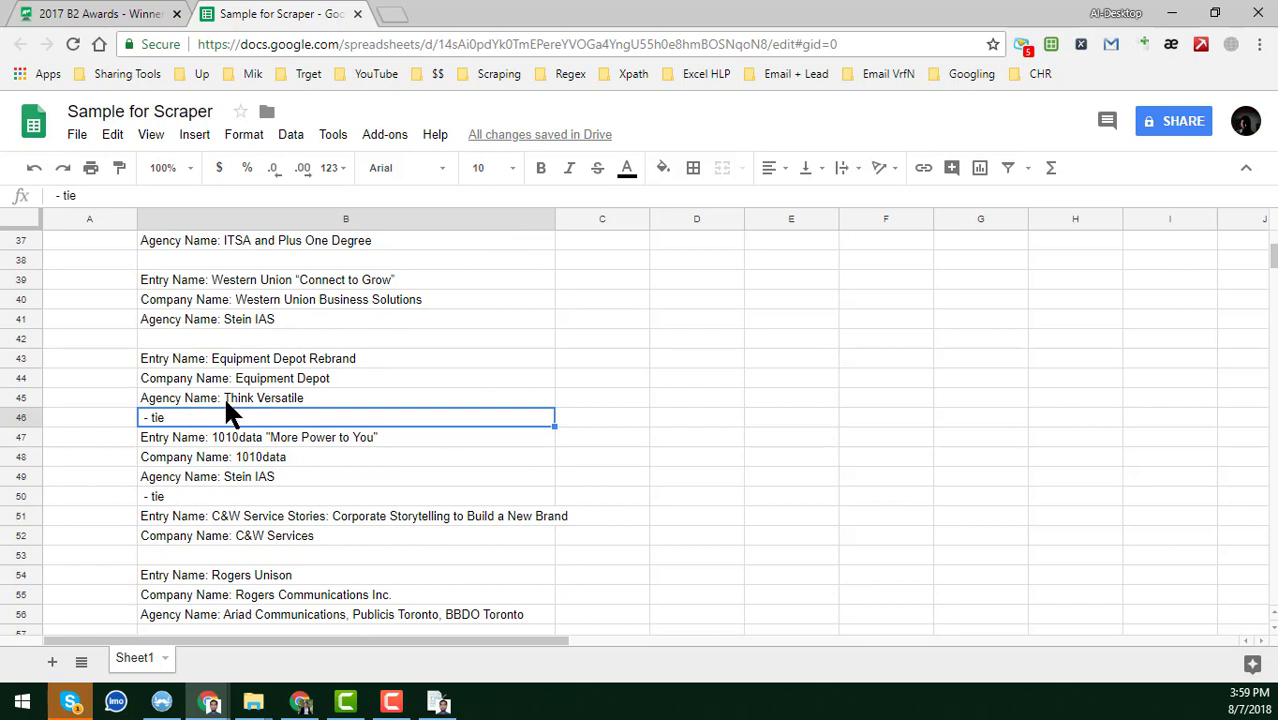
left_click(400, 217)
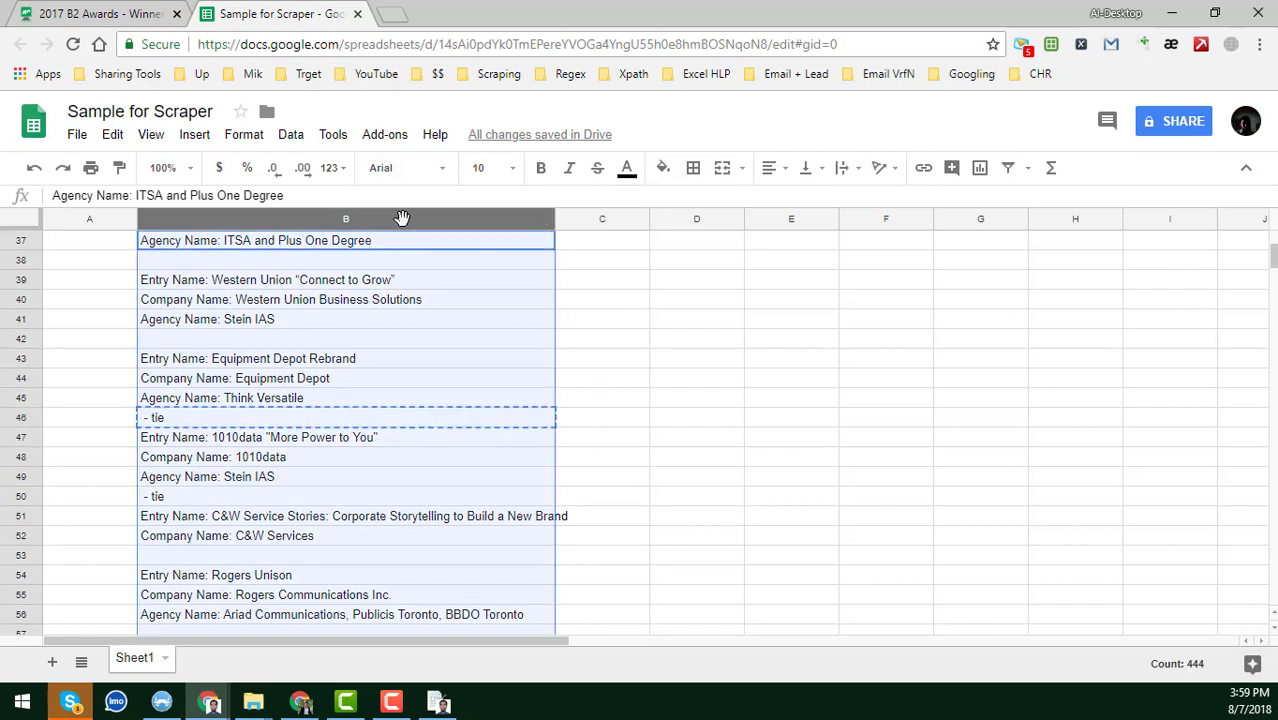
Step: Replace the six '- tie' cells in column B with nothing
key("ctrl+h")
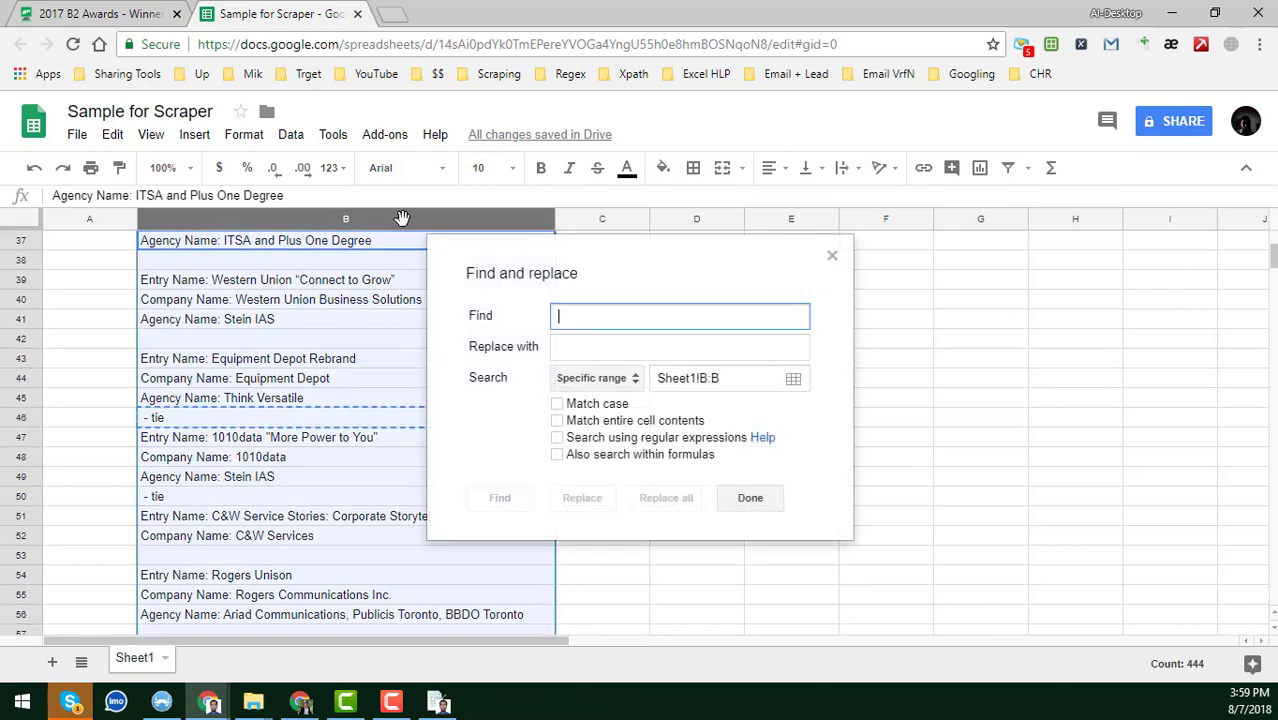
key("ctrl+v")
left_click(617, 345)
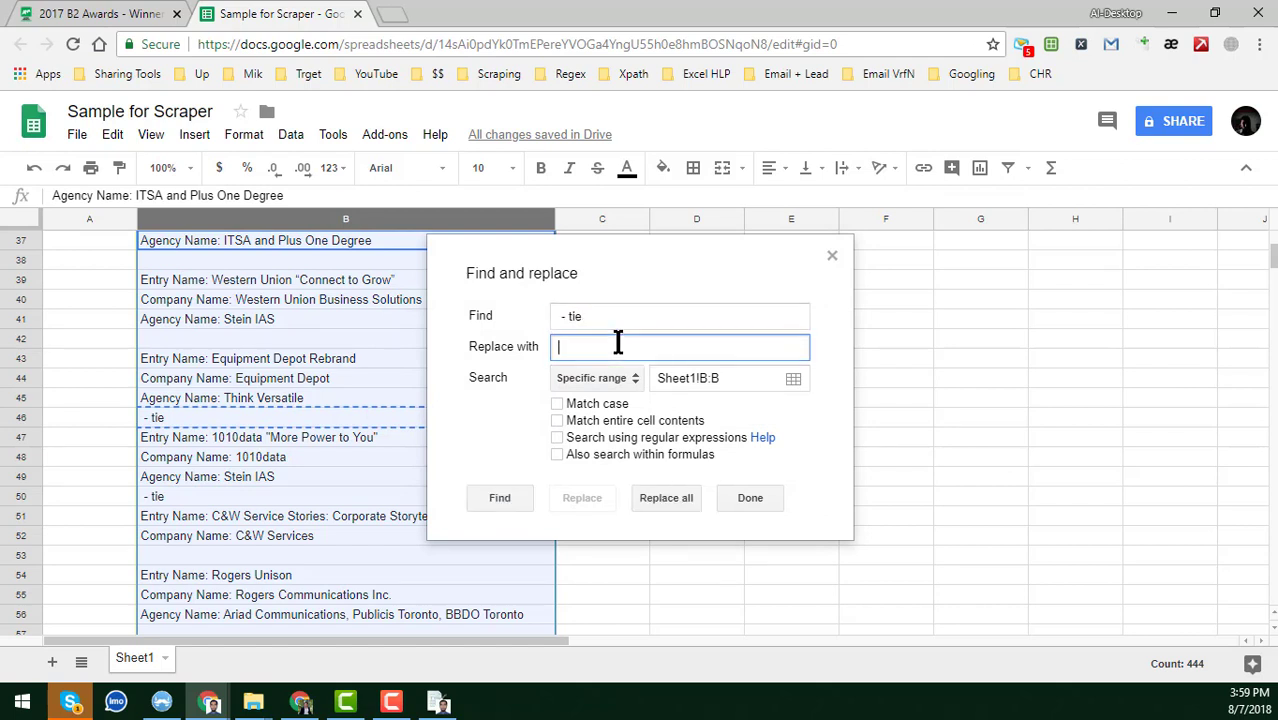
left_click(668, 500)
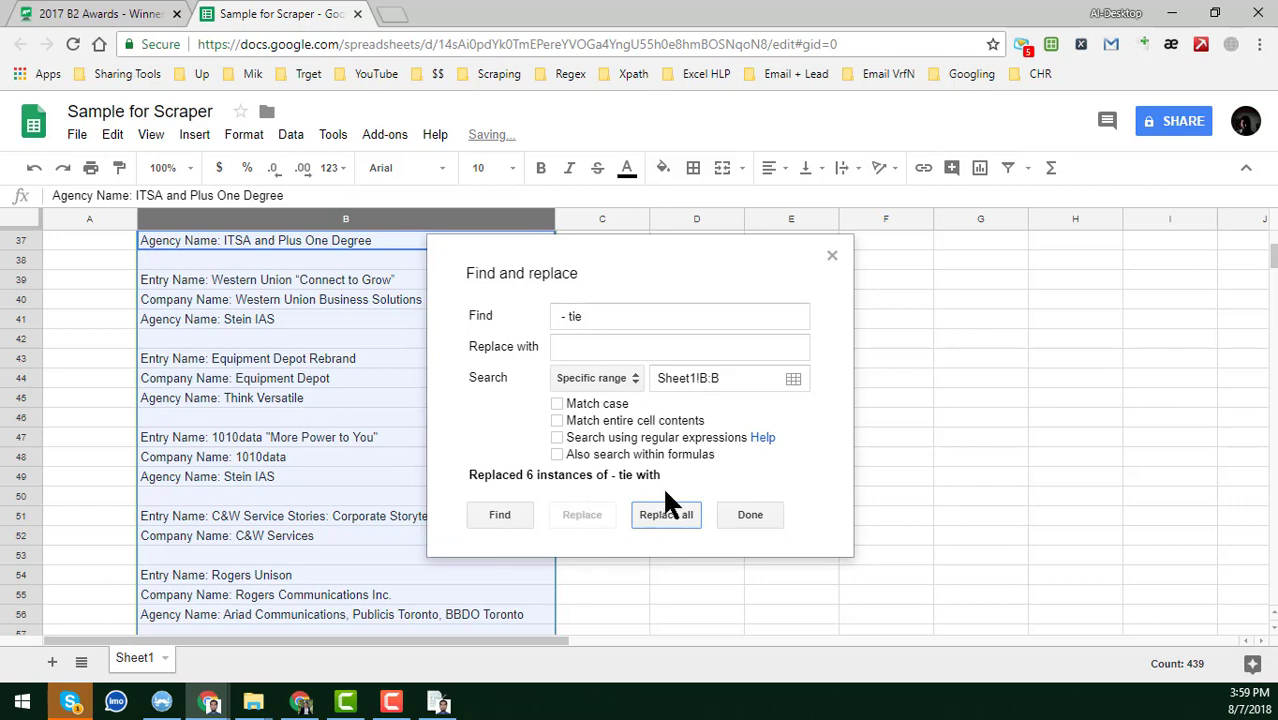
left_click(757, 514)
Step: Check the cleared cells and reselect the whole of column B
left_click(457, 417)
scroll(450, 410, "up", 10)
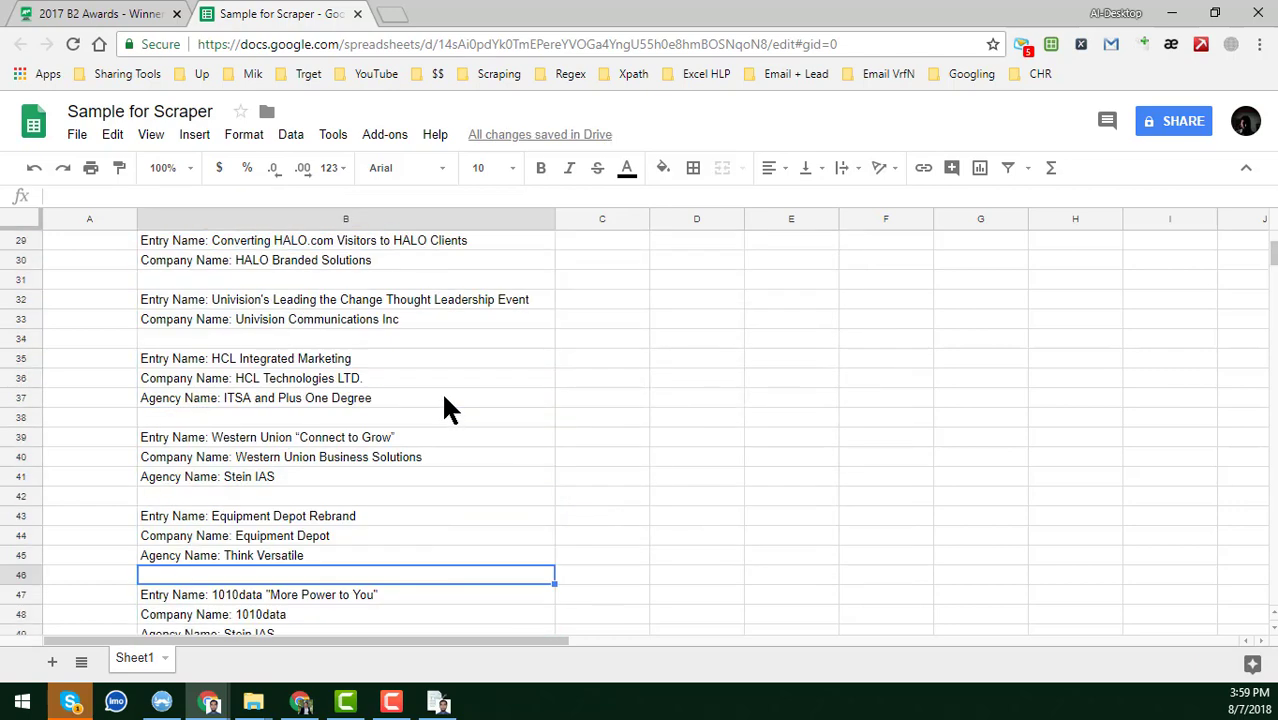
left_click(407, 294)
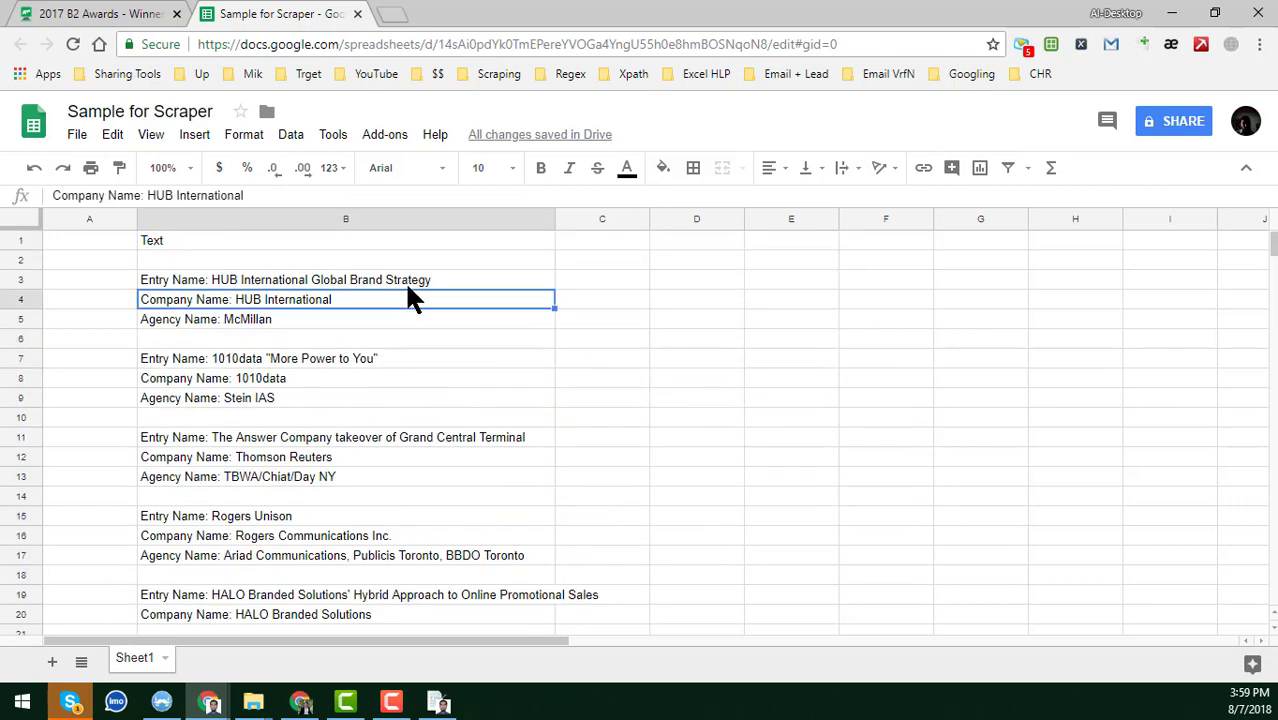
left_click(284, 220)
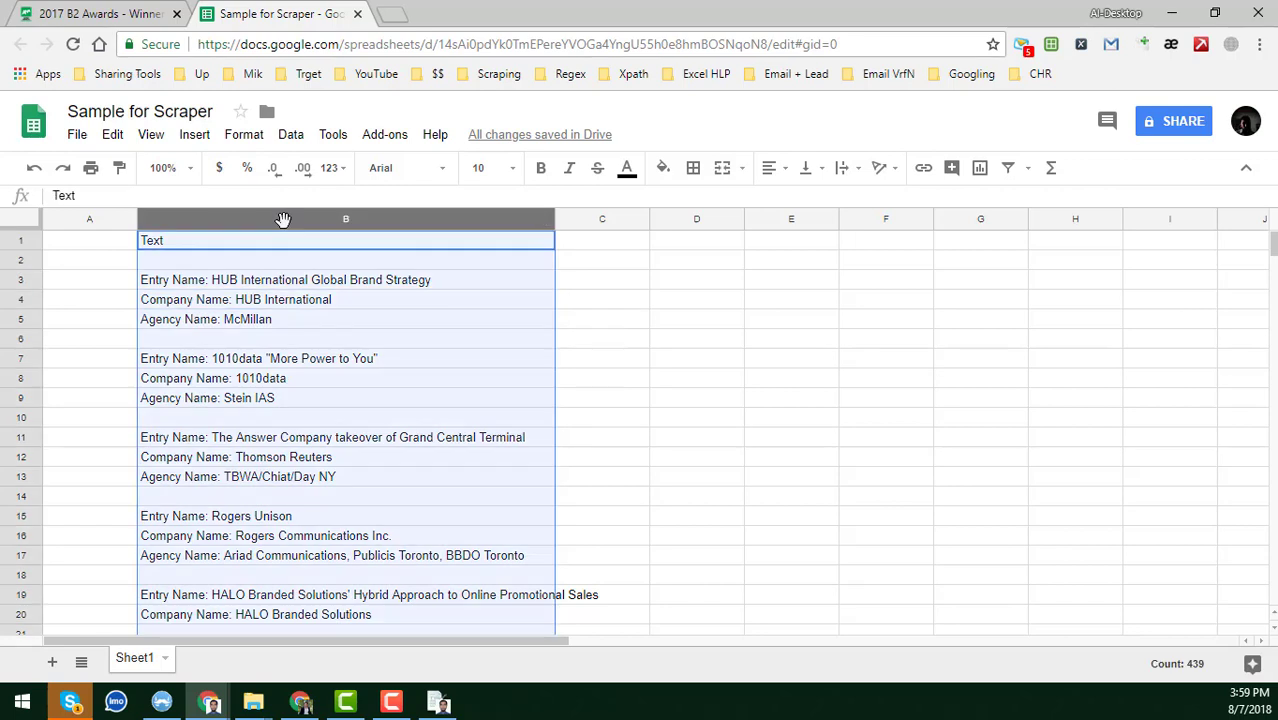
left_click(336, 306)
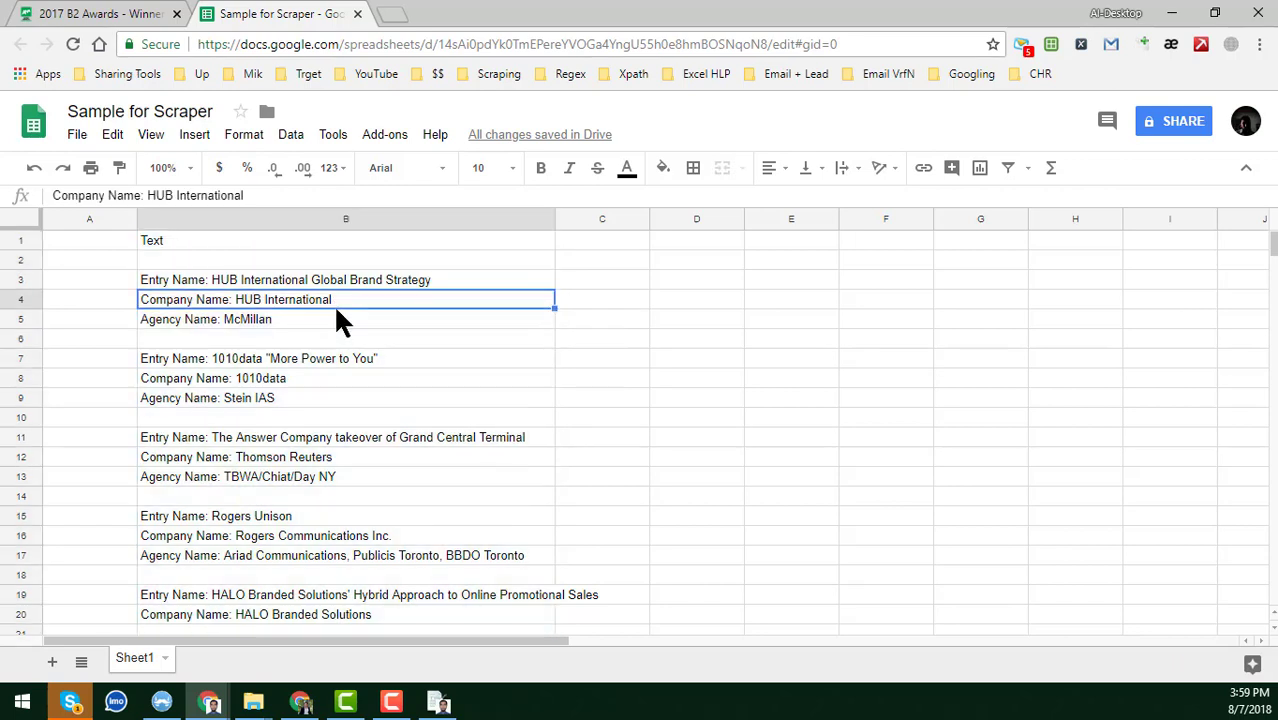
left_click(357, 218)
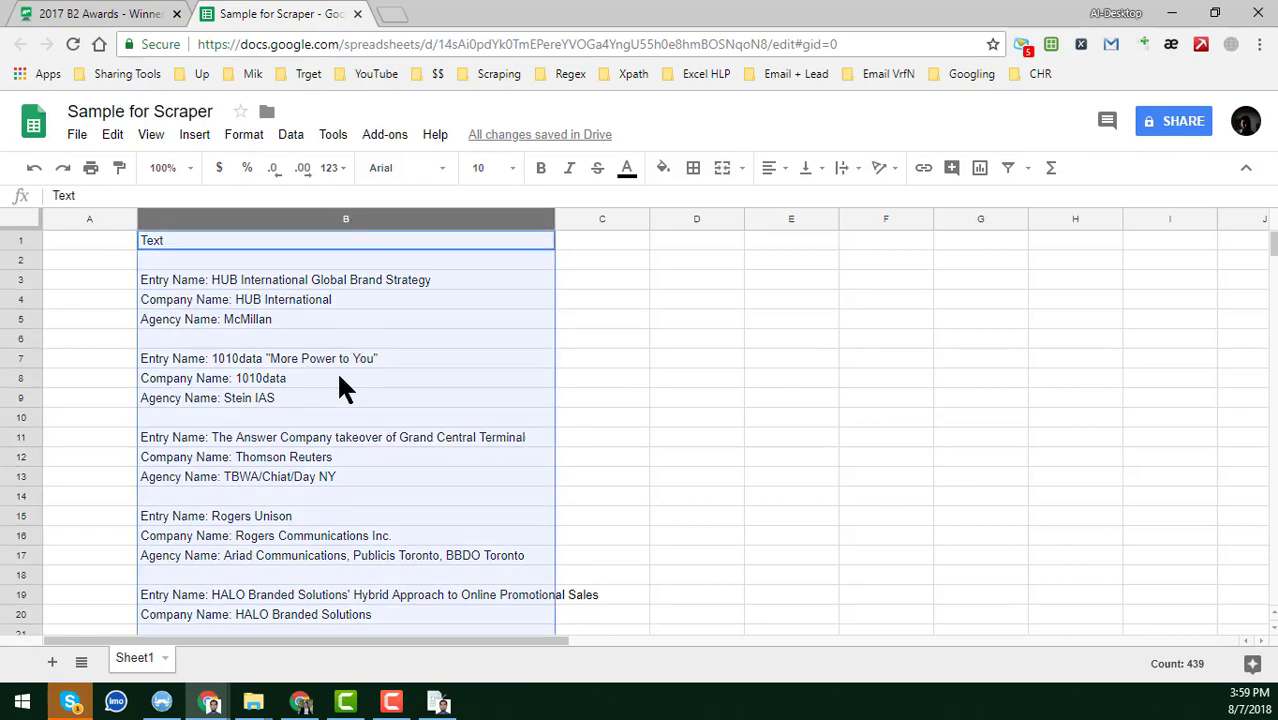
Step: Filter column B with the condition Text contains 'Entry Name'
left_click(1007, 170)
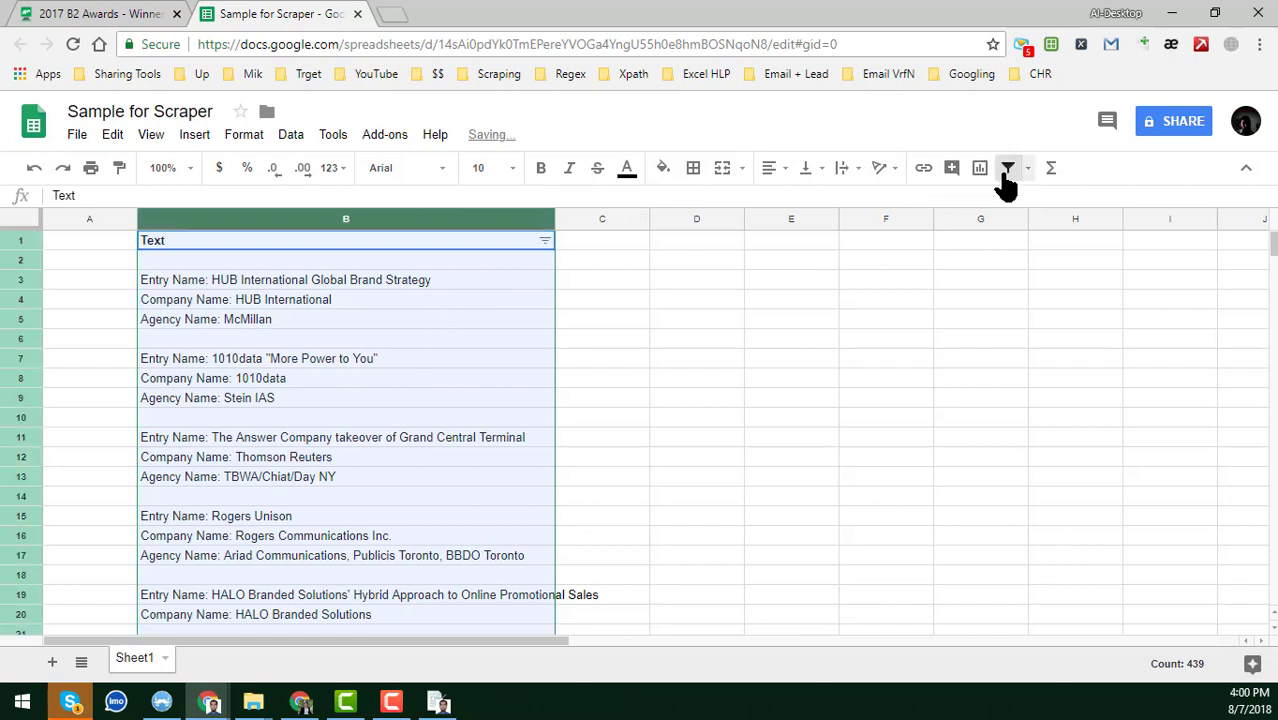
left_click(545, 241)
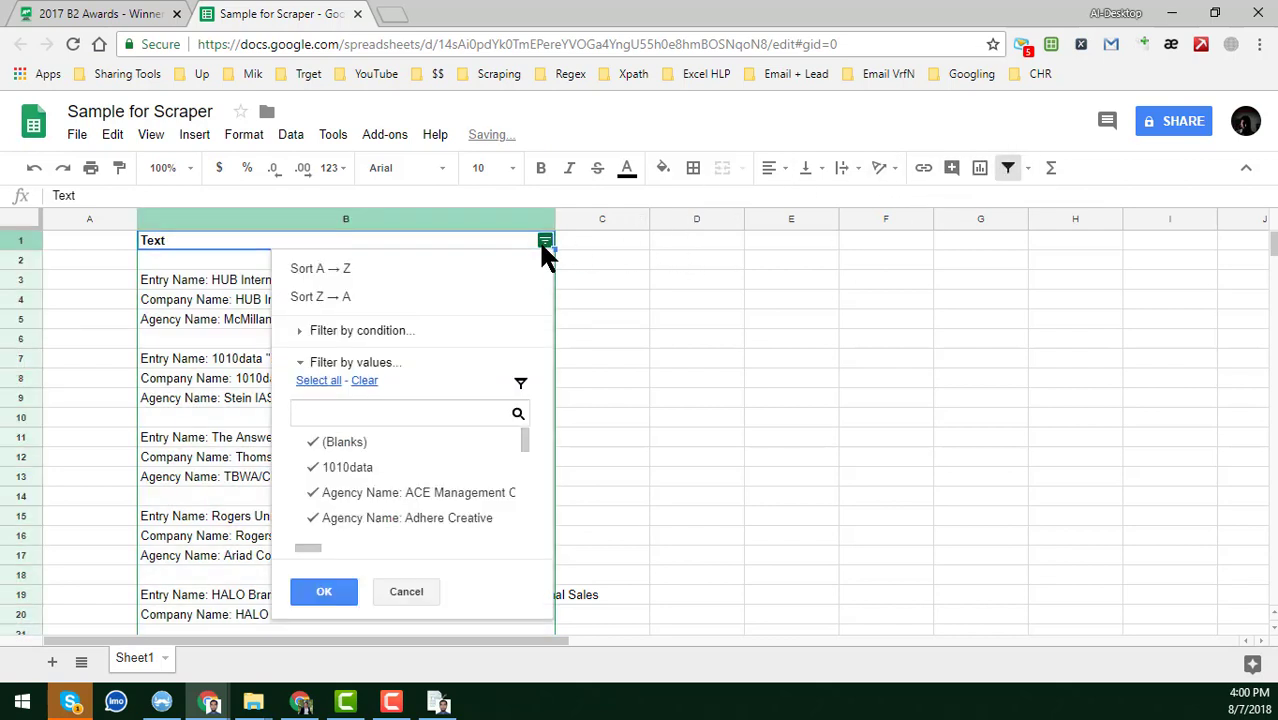
left_click(393, 331)
left_click(391, 364)
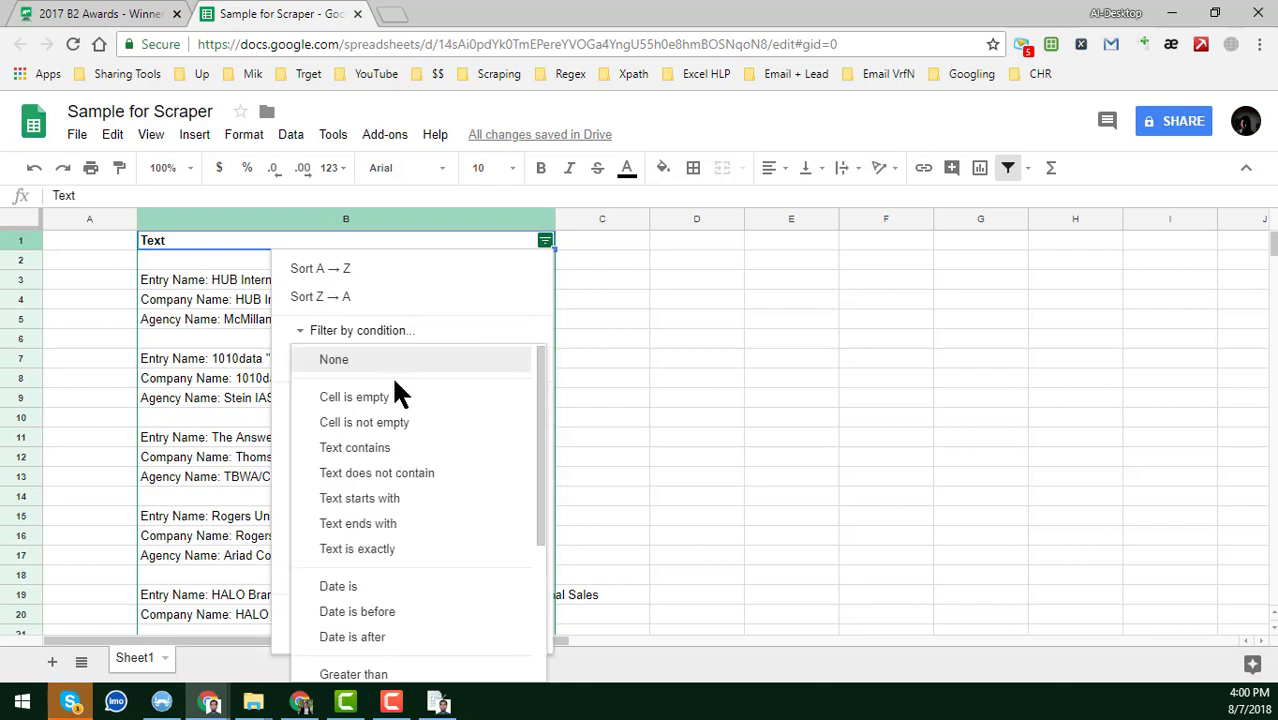
left_click(403, 452)
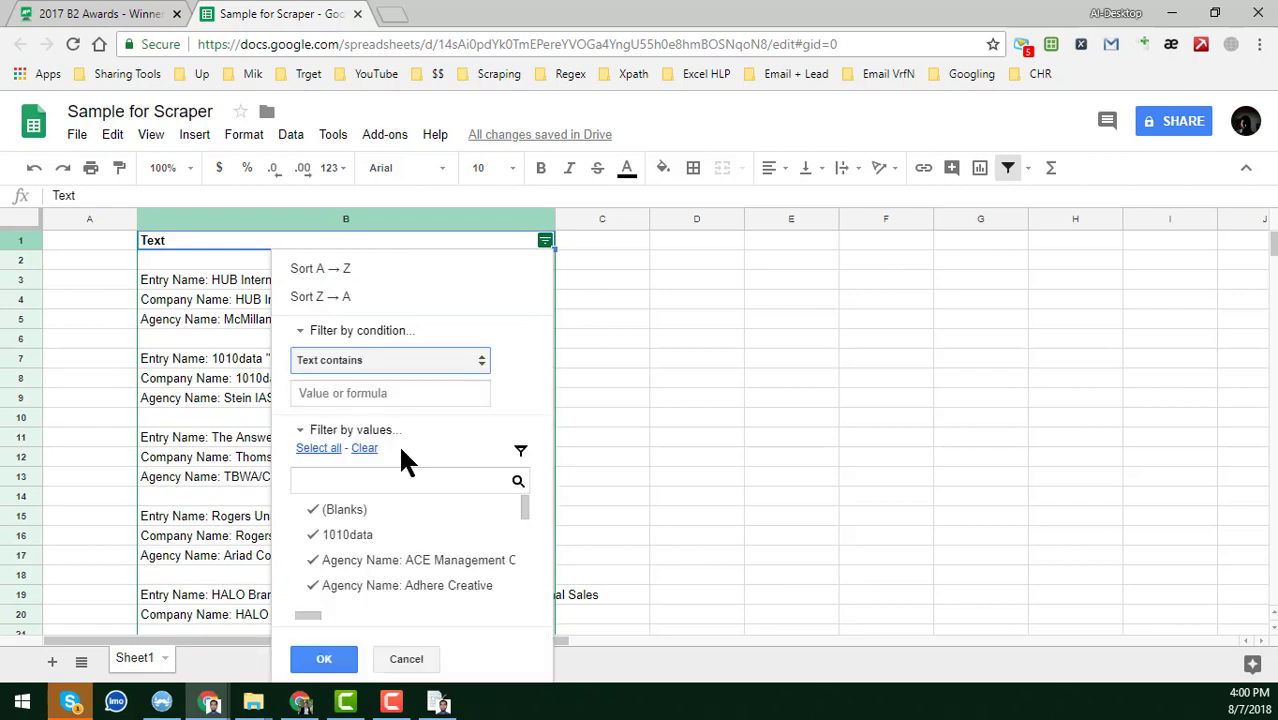
left_click(396, 394)
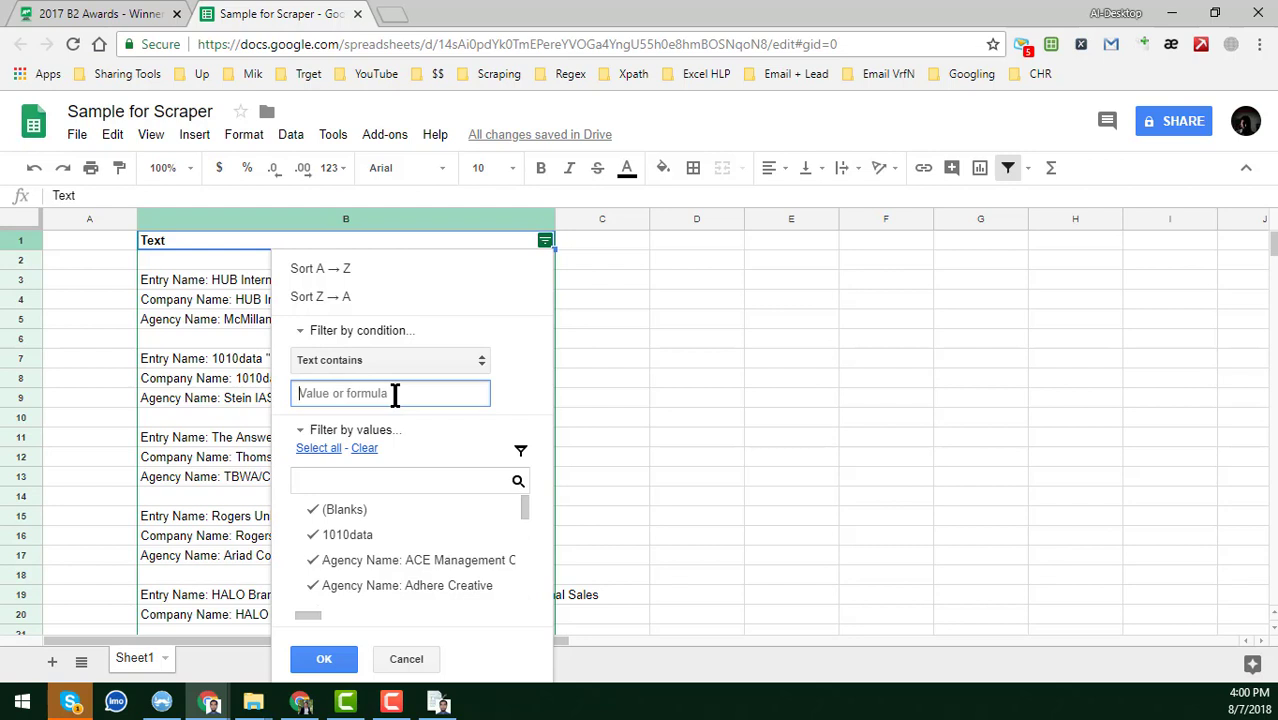
type("Entry Name")
left_click(326, 658)
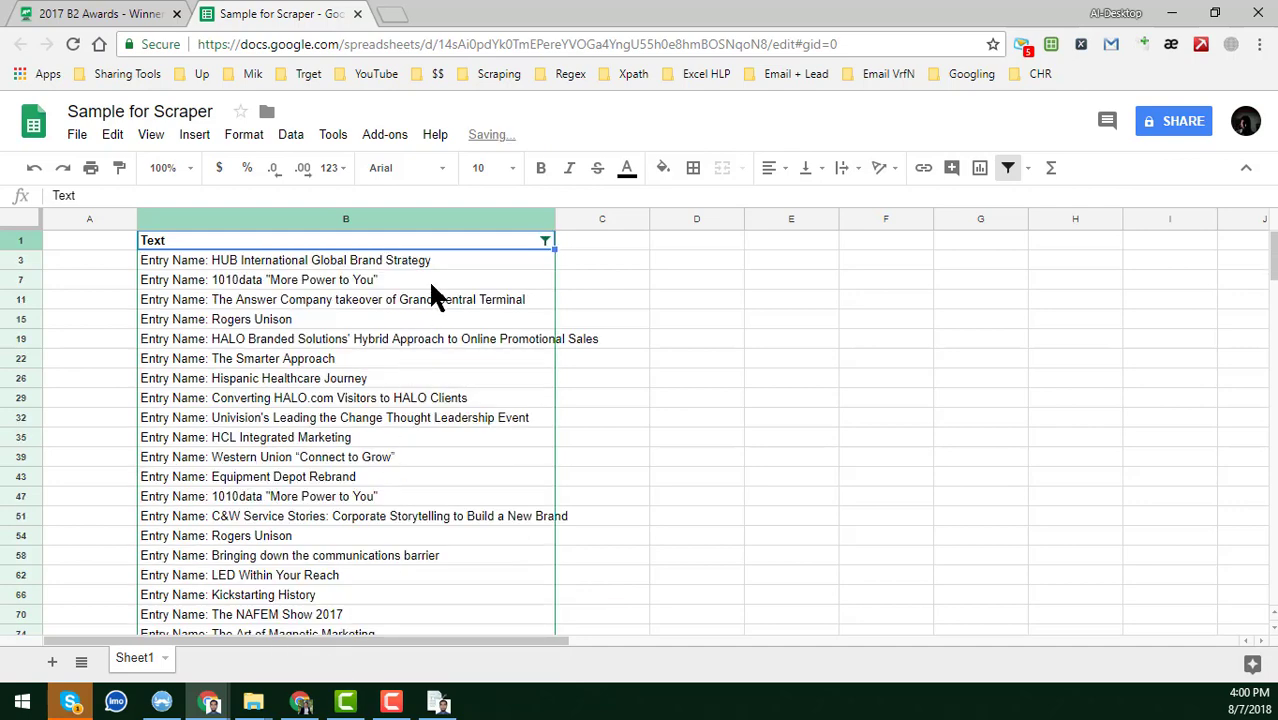
Step: Copy the 149 visible Entry Name rows from B3 down
left_click(432, 260)
key("ctrl+shift+Down")
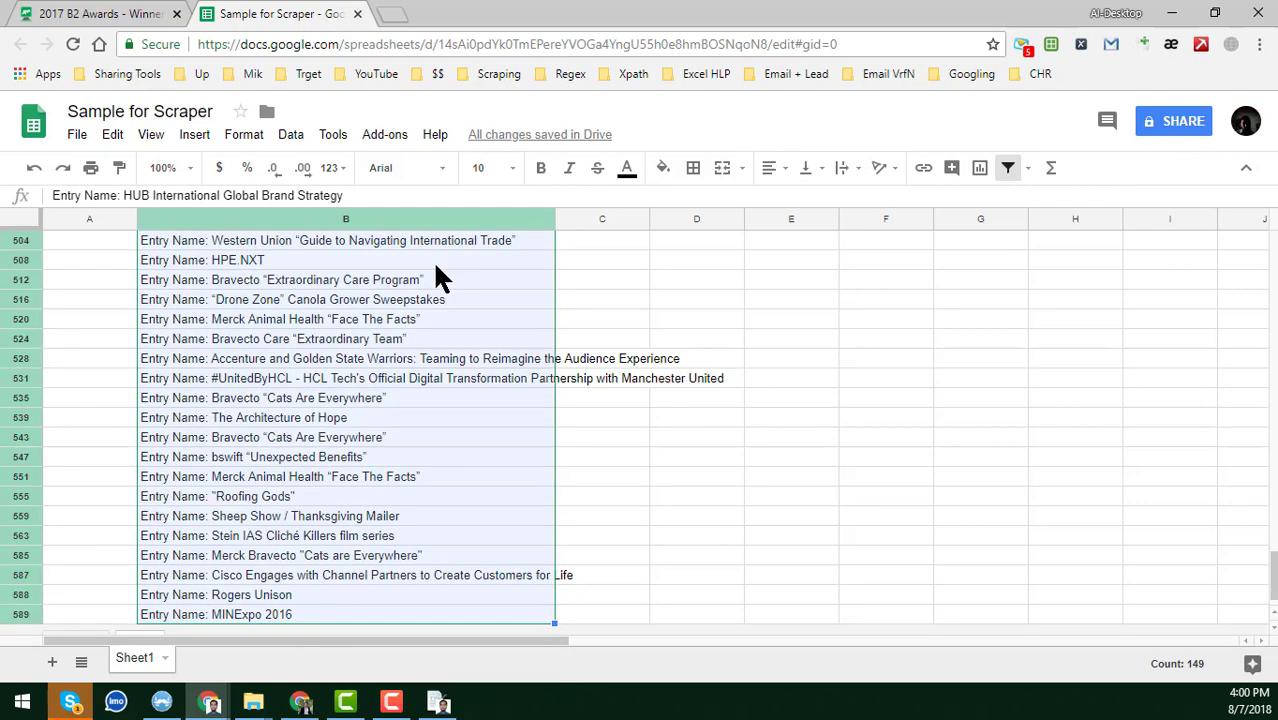
scroll(476, 364, "down", 1)
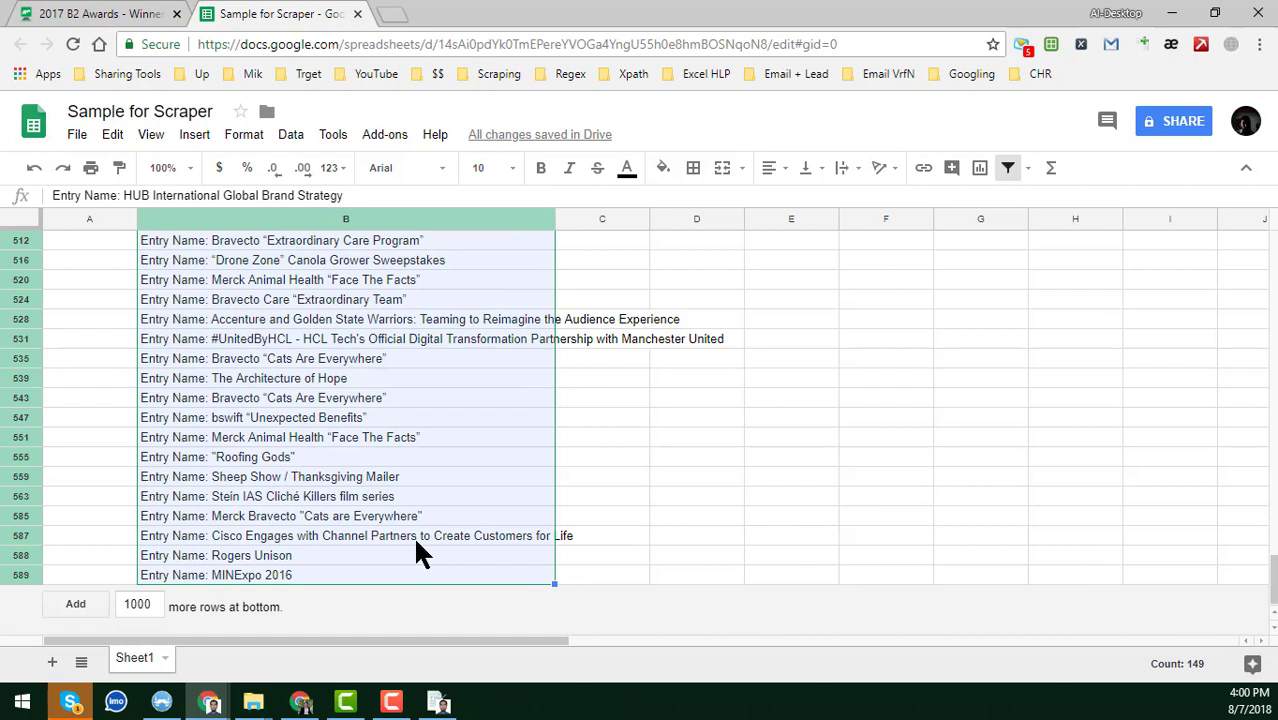
key("ctrl+c")
Step: Add a blank Sheet2 and paste into B1, undoing the paste that pulled in all rows
left_click(52, 662)
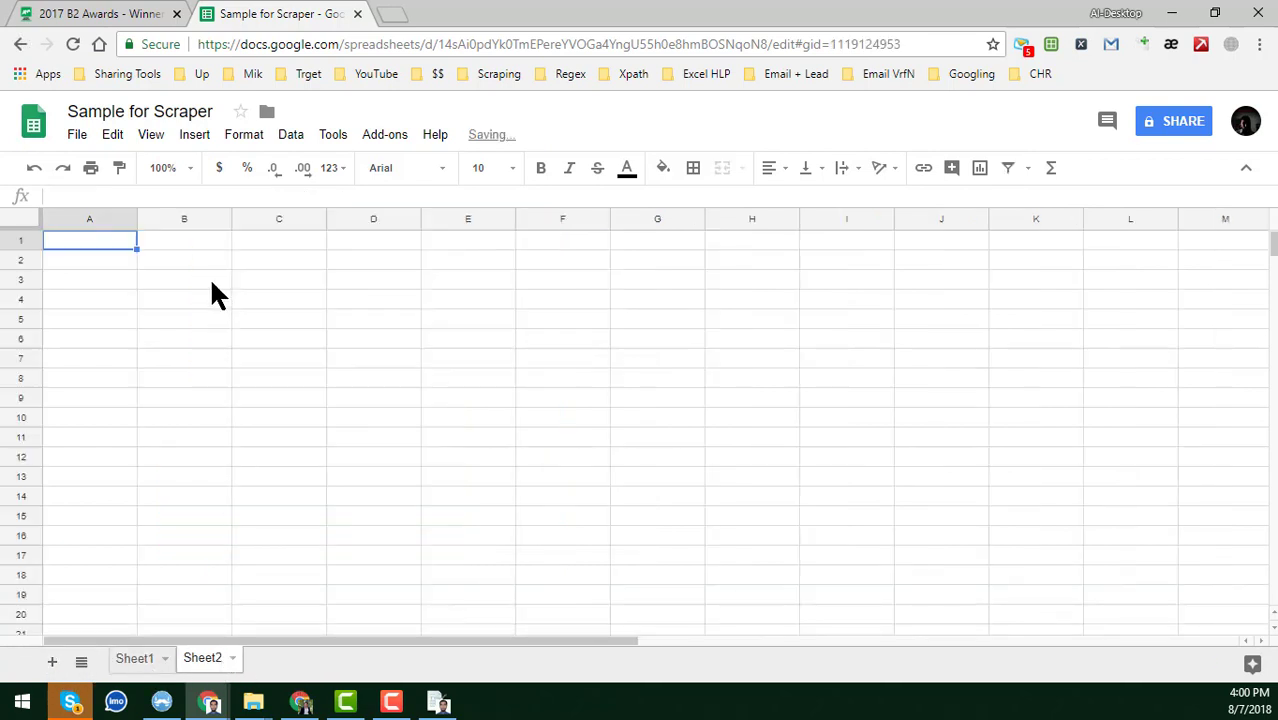
left_click(198, 266)
left_click(203, 245)
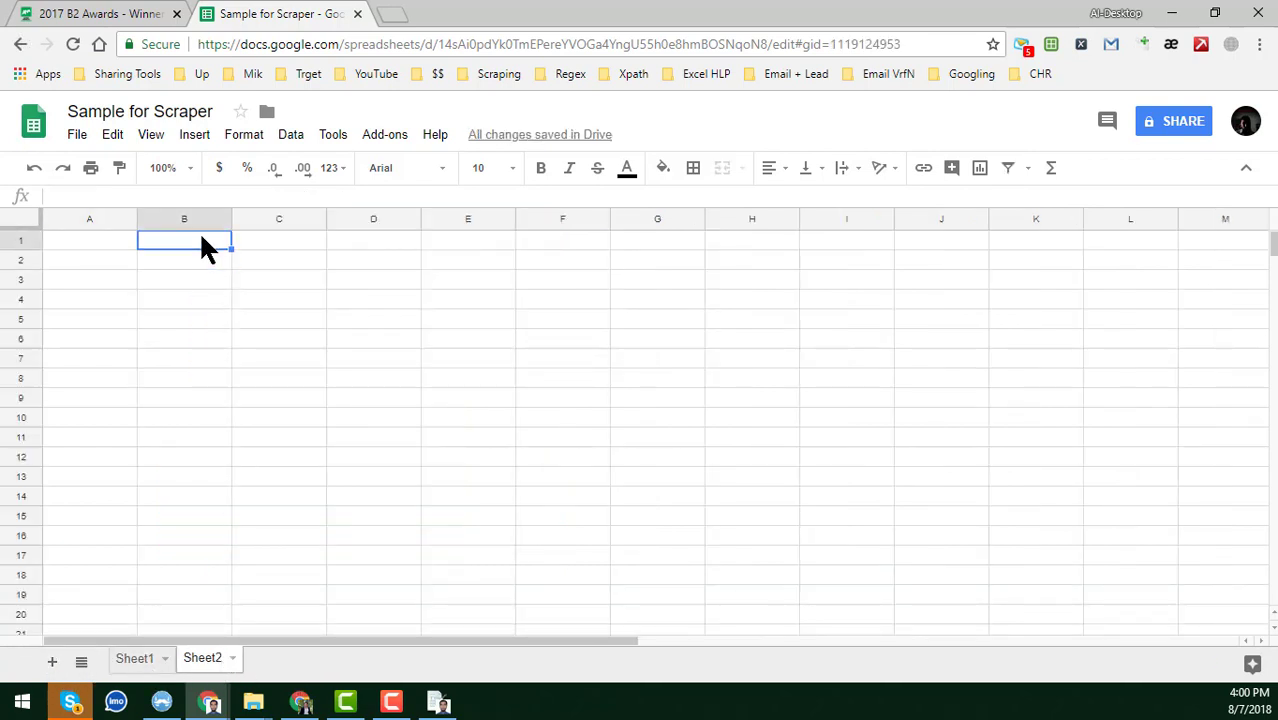
key("ctrl+v")
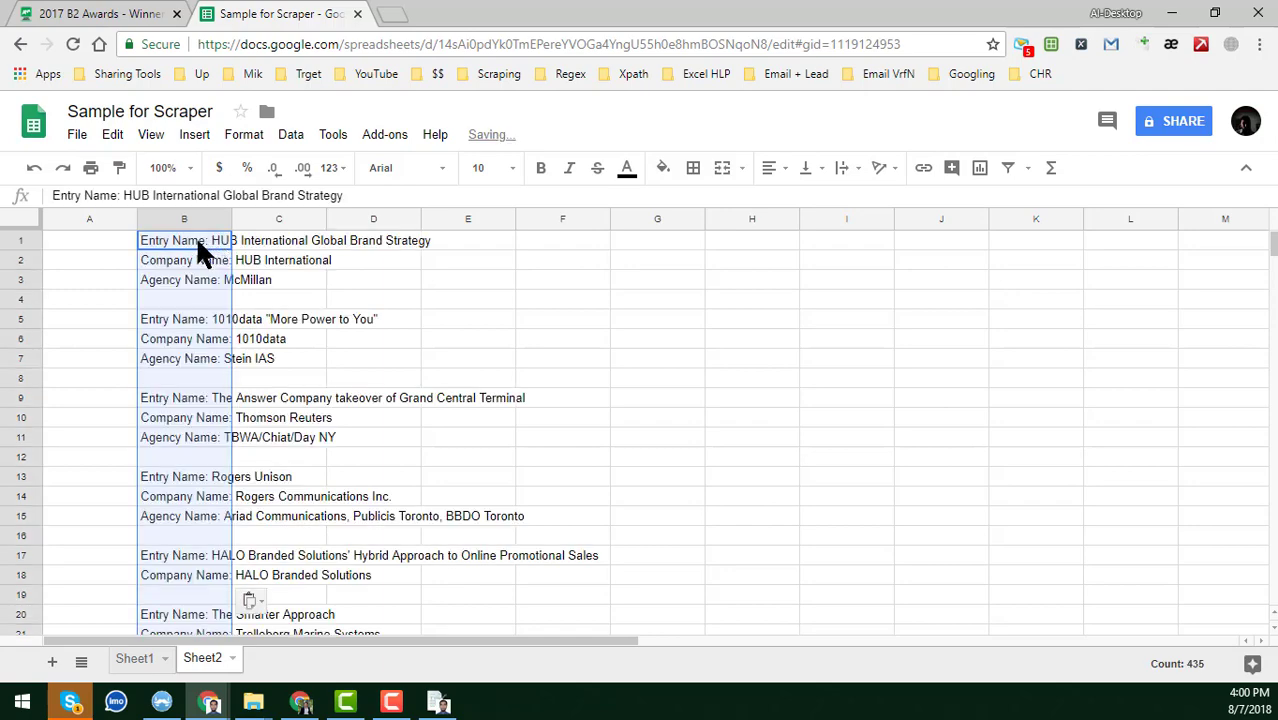
key("ctrl+z")
Step: Recopy only the filtered Entry Name rows from Sheet1 and paste them into Sheet2 at B1
left_click(125, 660)
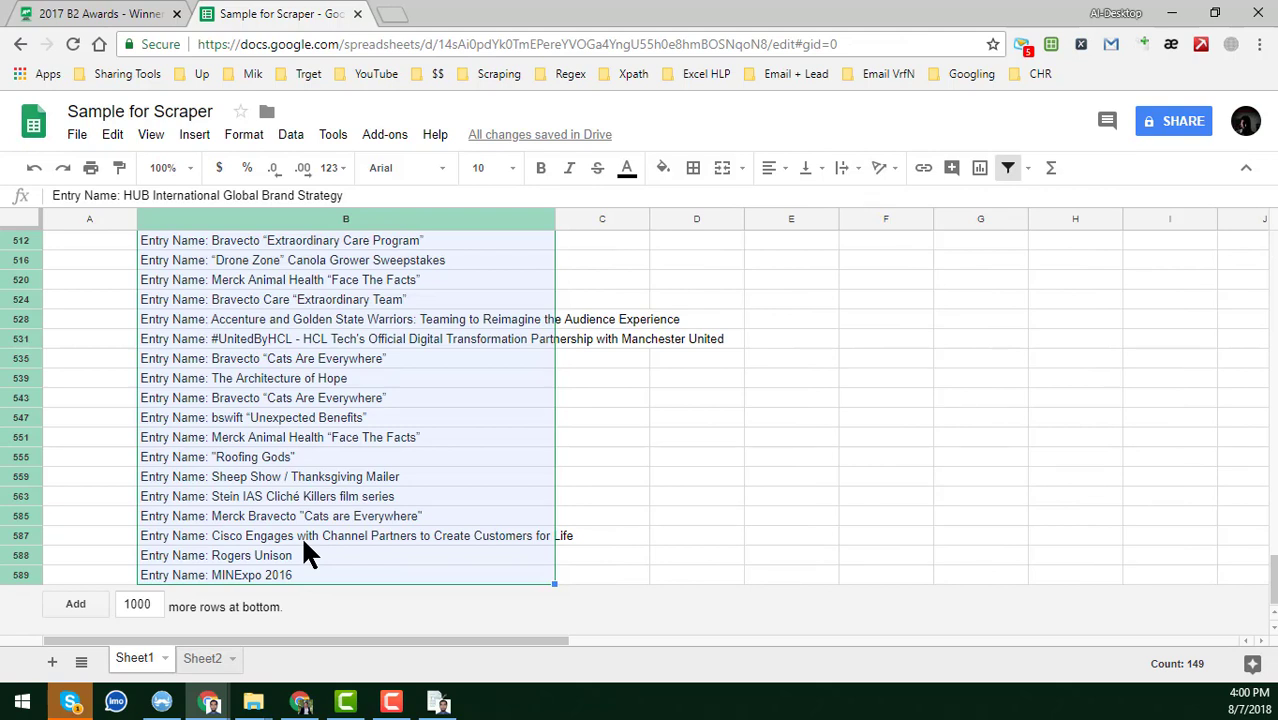
key("ctrl+c")
left_click(200, 658)
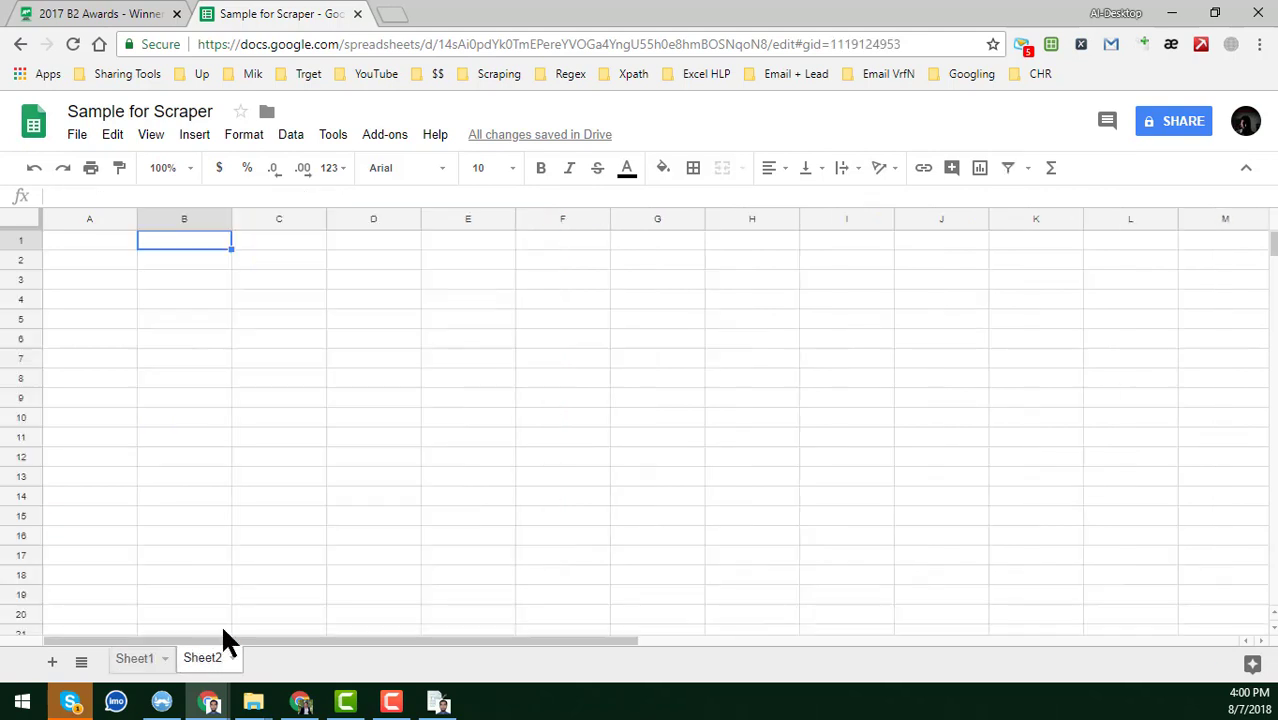
key("ctrl+v")
left_click(205, 245)
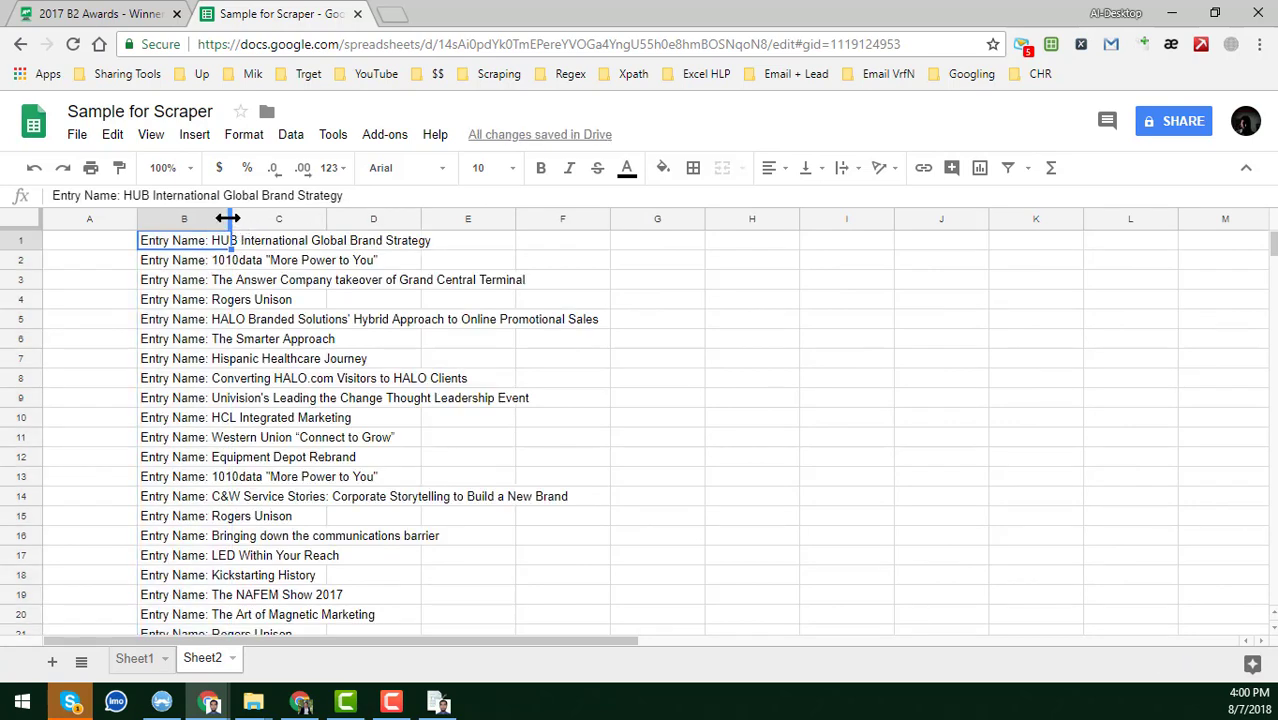
Step: Widen column B so the entry names show in full, checking B5's text
left_click_drag(228, 218, 626, 312)
left_click(454, 322)
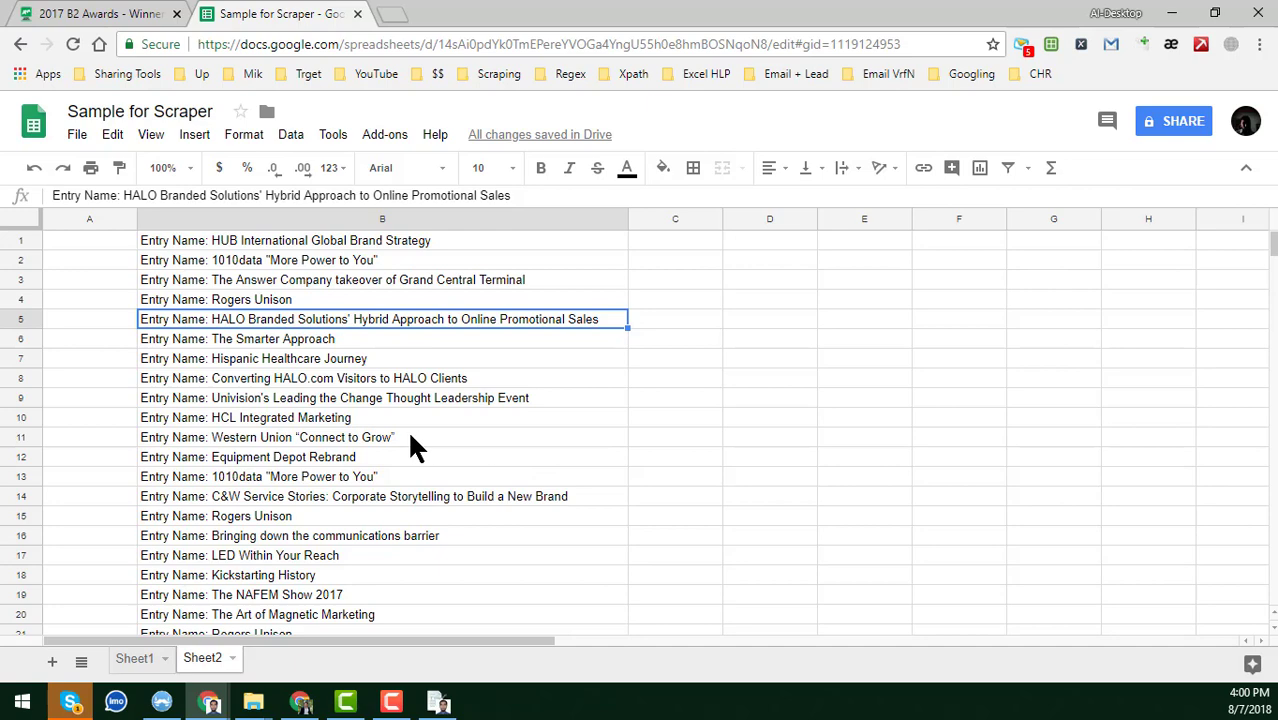
left_click(152, 660)
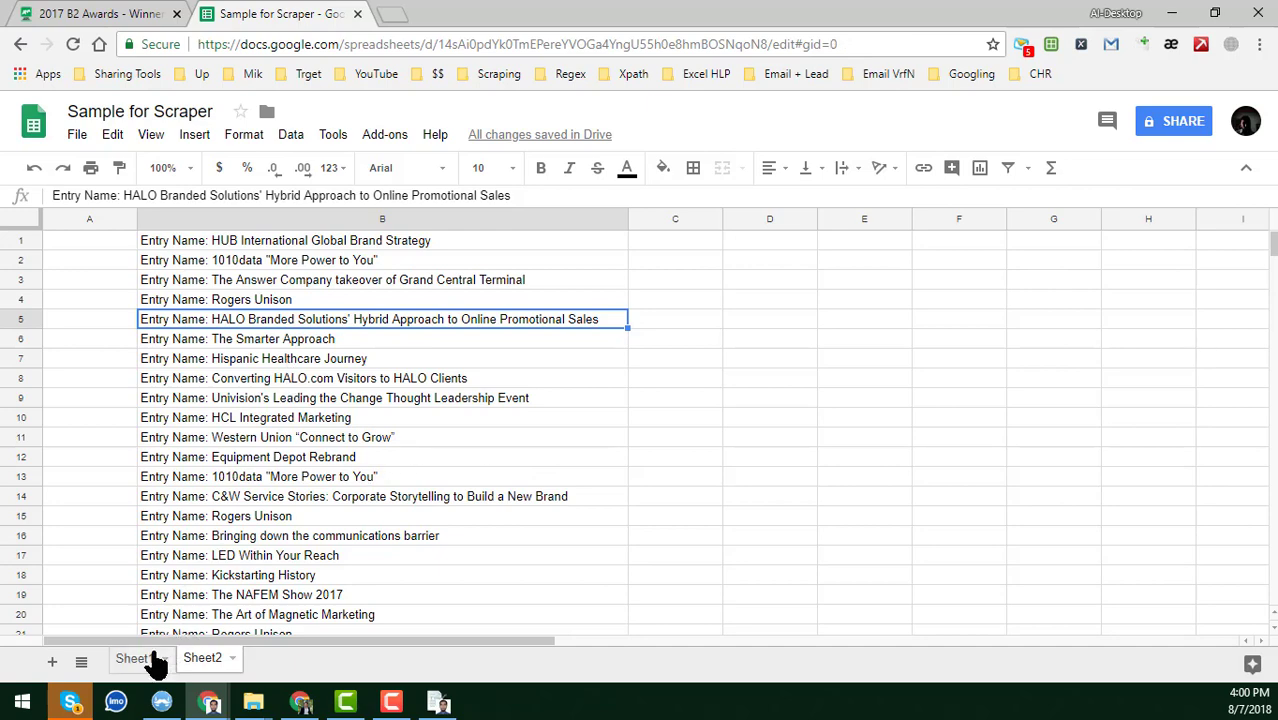